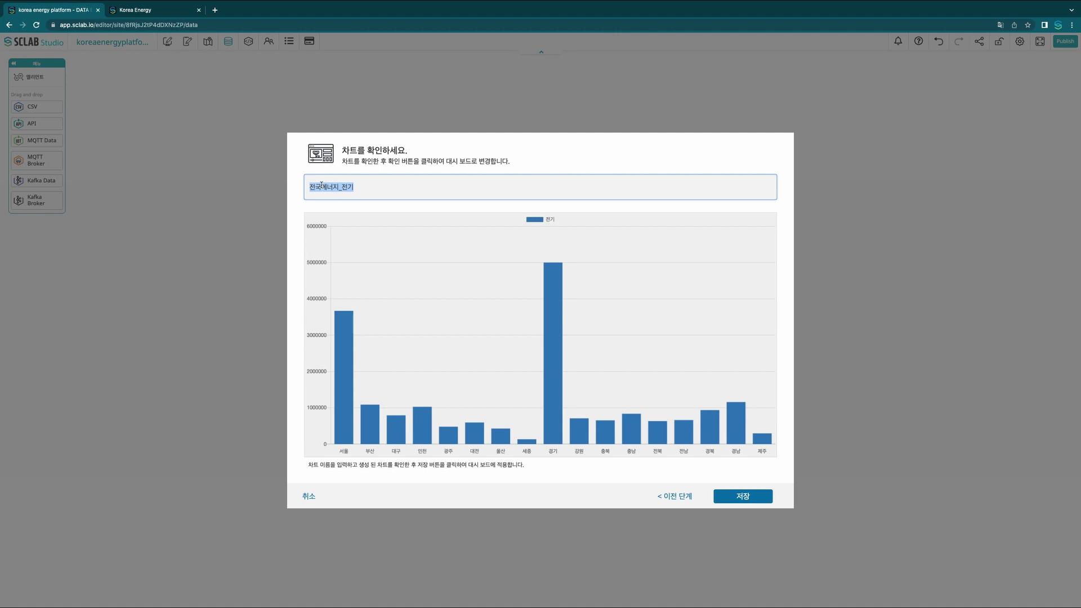
- Save the bar chart named 전국에너지_전기 to the data canvas
click(746, 497)
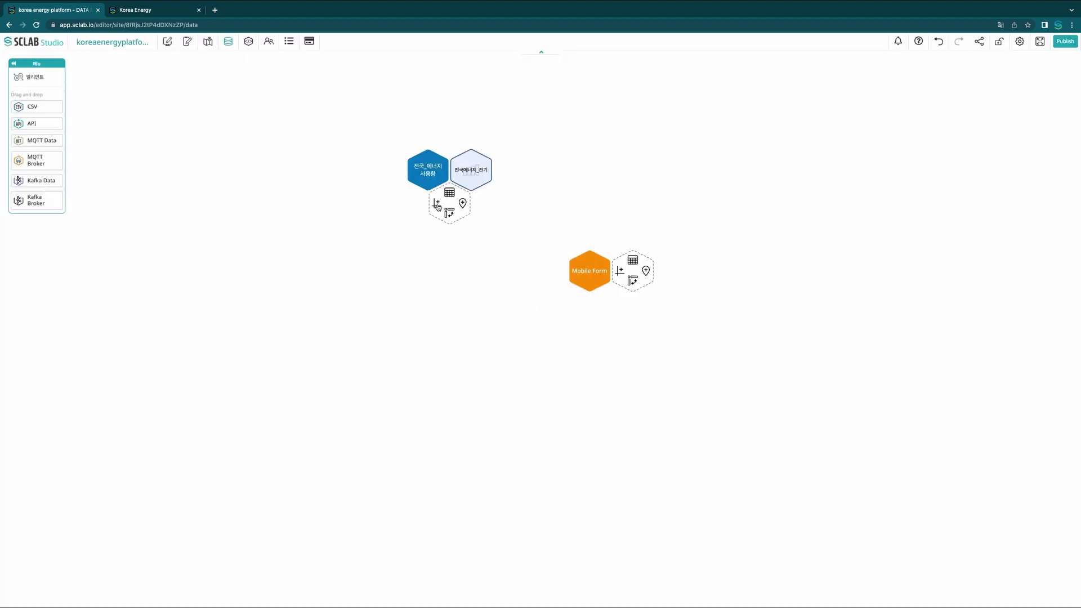
- Create another Bar Chart (white) from the 전국_에너지 사용량 data with 도시가스 as column data and 지역 as row data
click(437, 204)
click(636, 340)
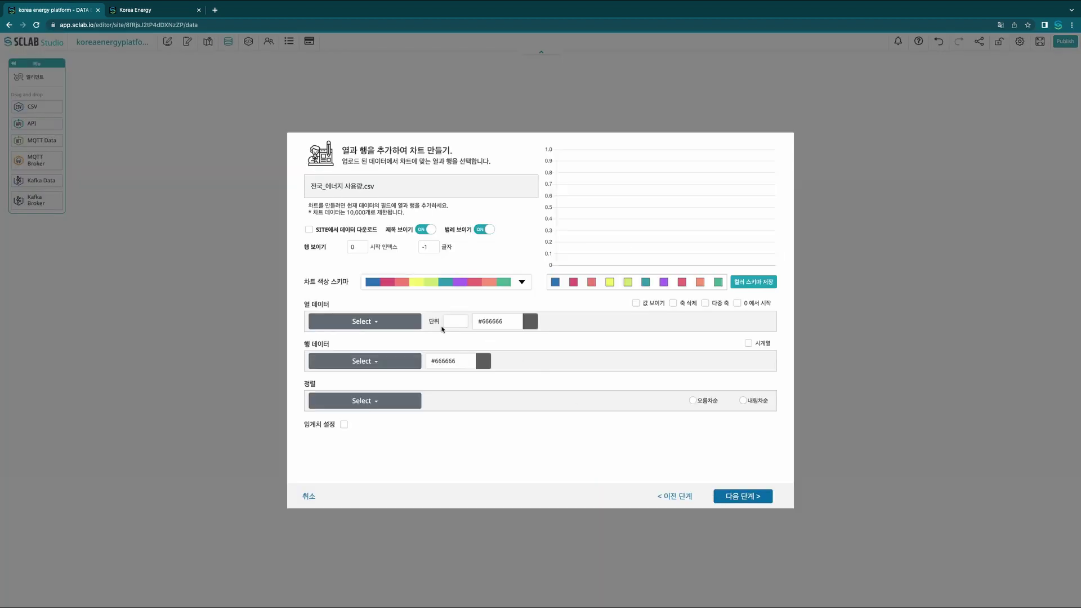
click(371, 322)
click(340, 388)
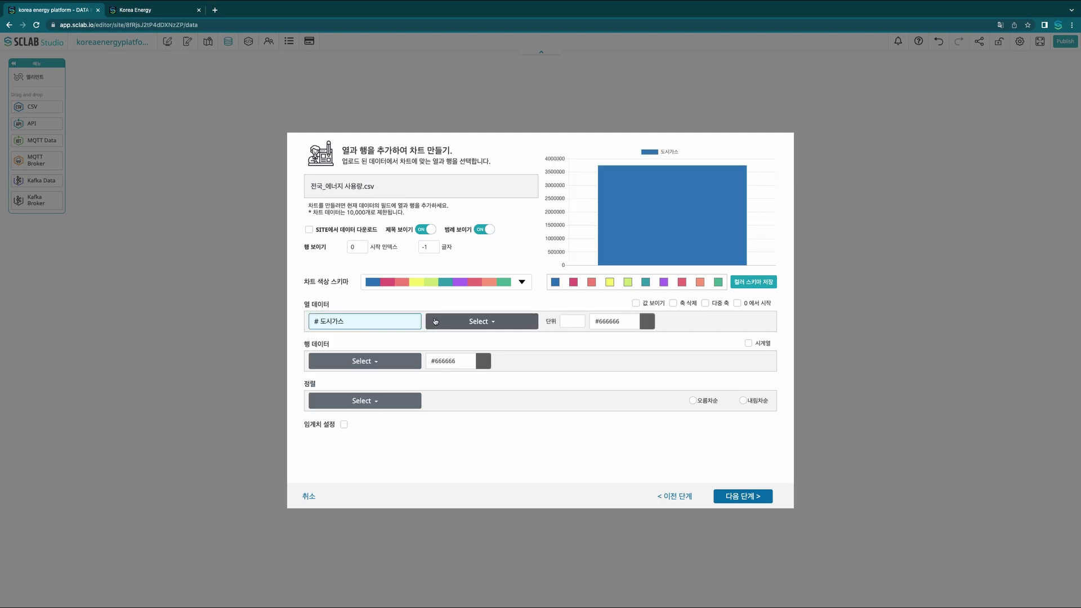
click(412, 369)
click(338, 389)
- Turn off the city gas chart's title display and apply the muted teal-green colour scheme
click(428, 230)
click(528, 284)
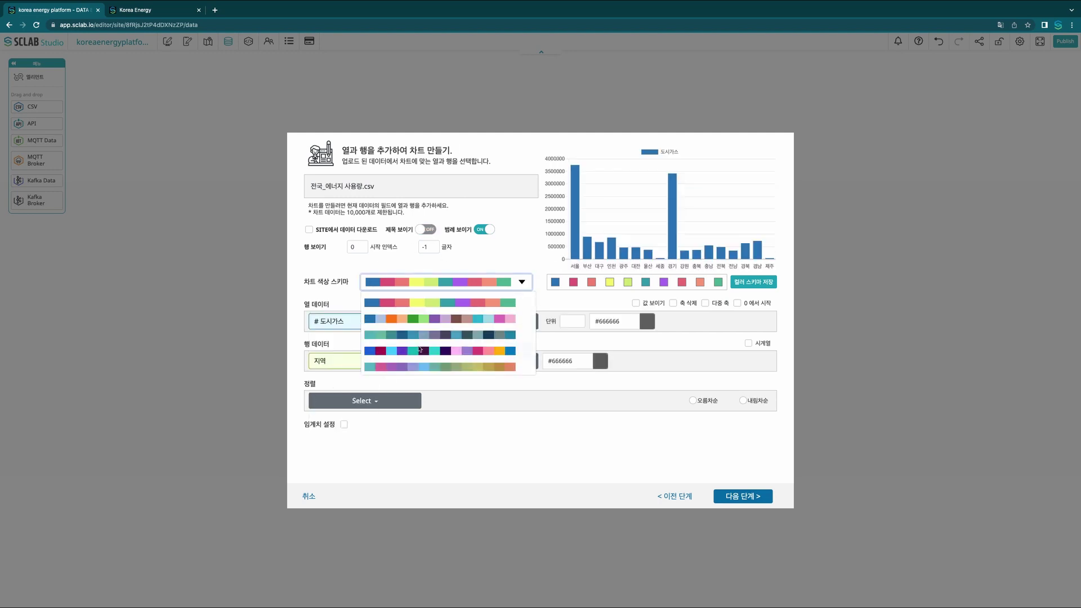
click(383, 338)
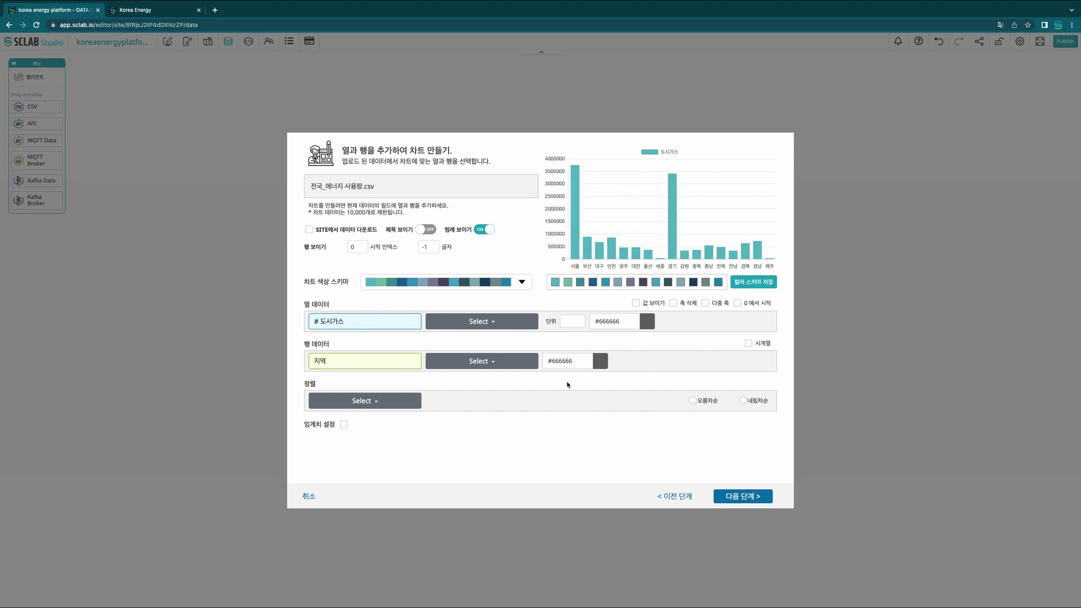
- Proceed to the chart review, name the chart 전국에너지_가스 and save it
click(755, 498)
click(399, 194)
text(전국에너지_가스)
click(729, 498)
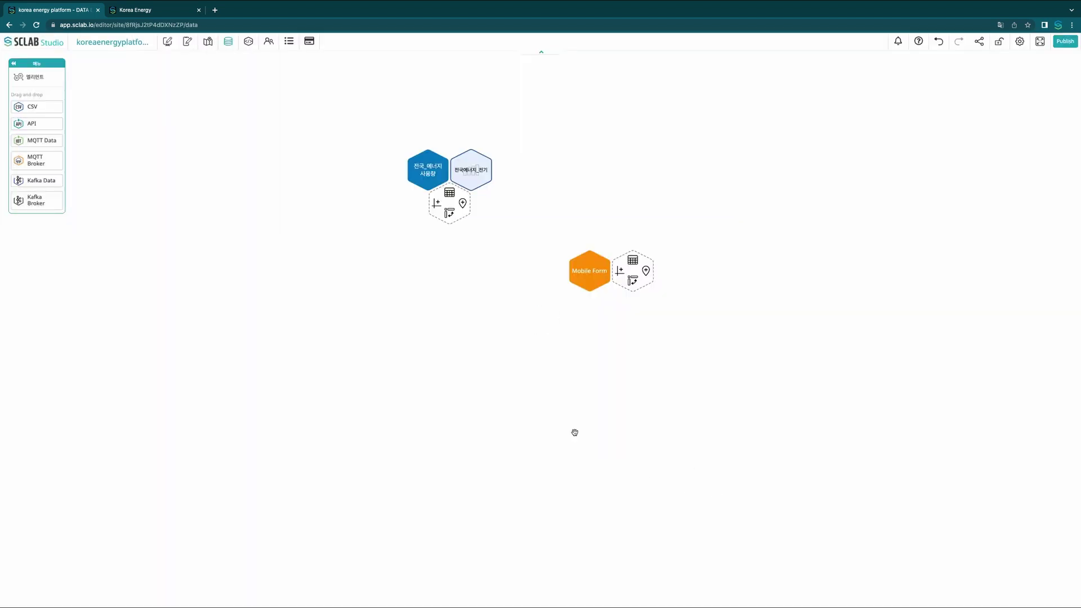
- Create a third white bar chart from 전국_에너지 사용량 with the title off, 지역난방 as column data and 지역 as row data
click(394, 216)
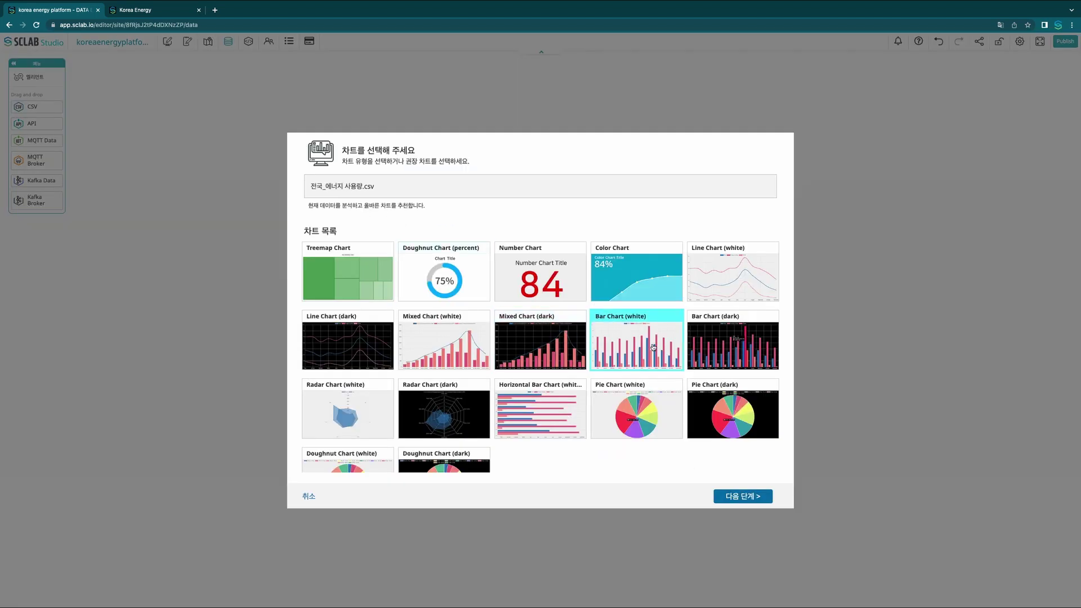
double_click(707, 432)
click(426, 230)
click(394, 324)
click(335, 408)
click(365, 361)
click(338, 385)
- Apply the orange-to-blue gradient colour scheme to the 지역난방 chart
click(522, 281)
scroll(439, 338, down, 2)
click(386, 349)
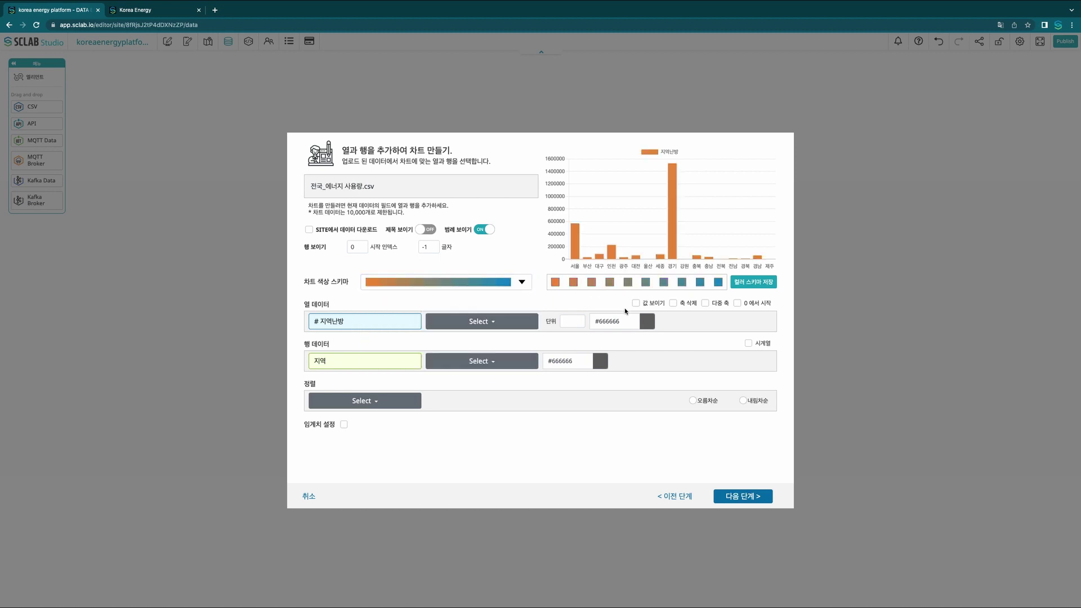
- Proceed to the chart review, name the heating chart 전국에너지_난방 and save it
click(740, 496)
click(380, 187)
text(전국에너지_전기)
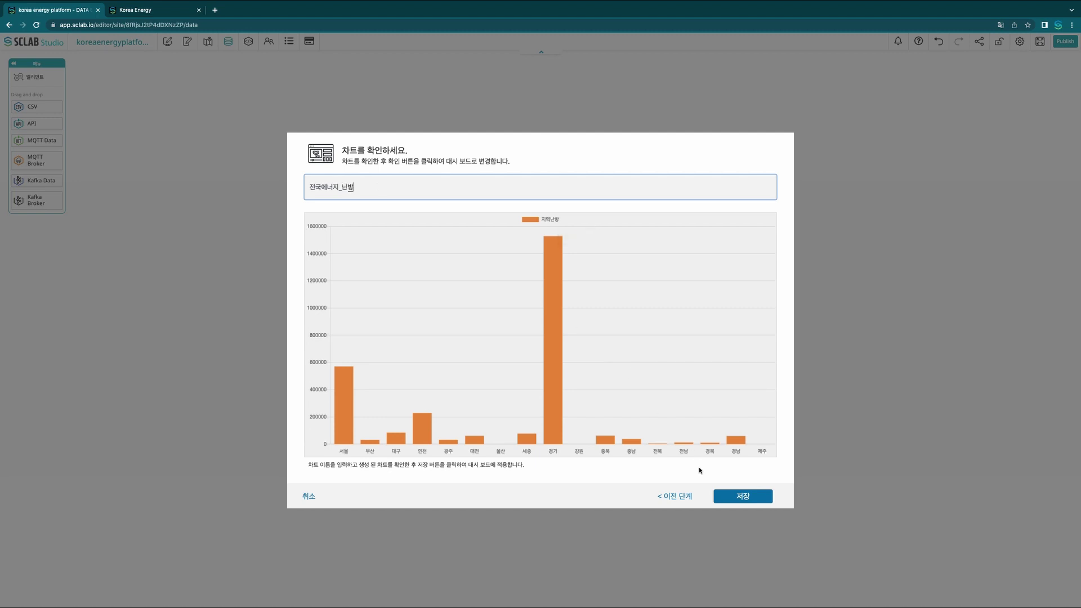
click(718, 496)
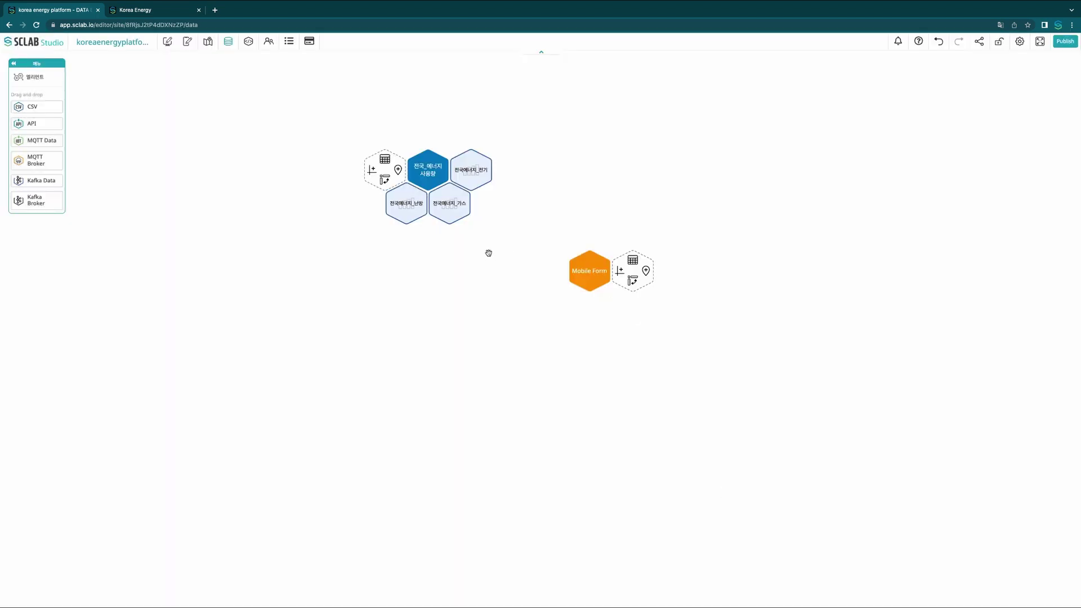
- Add a CSV data node below the 전국_에너지 사용량 cluster from the file 월별 전력사용량_전국.csv
drag(55, 112, 415, 335)
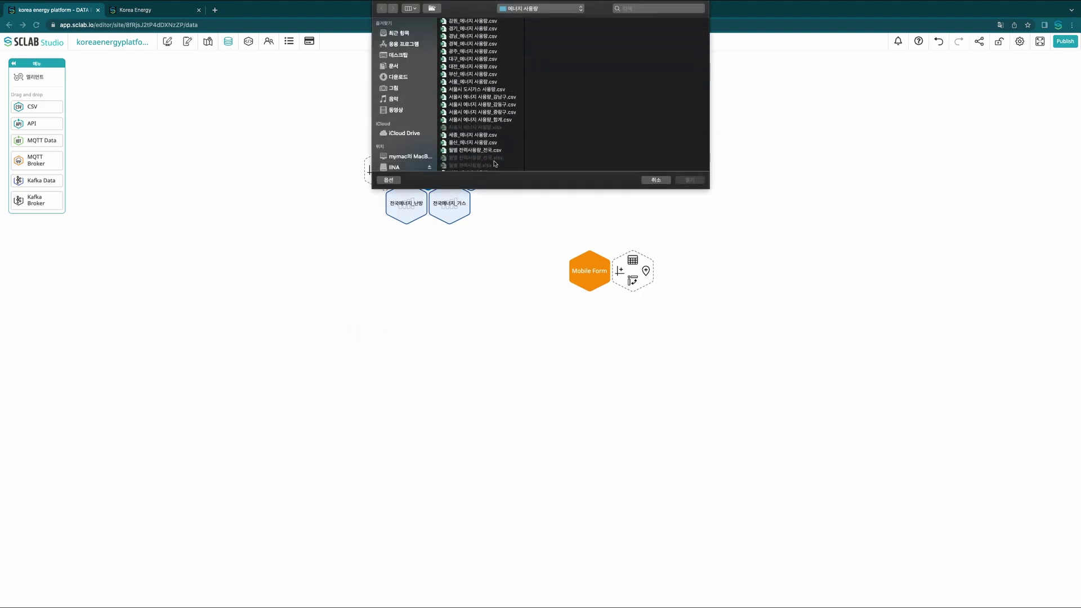
click(484, 150)
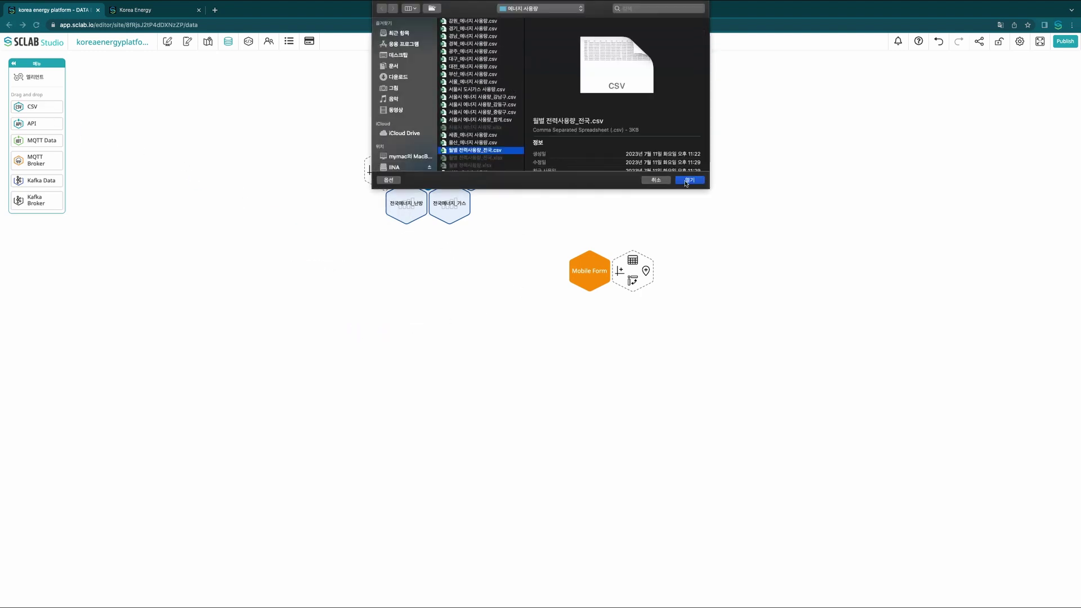
click(688, 180)
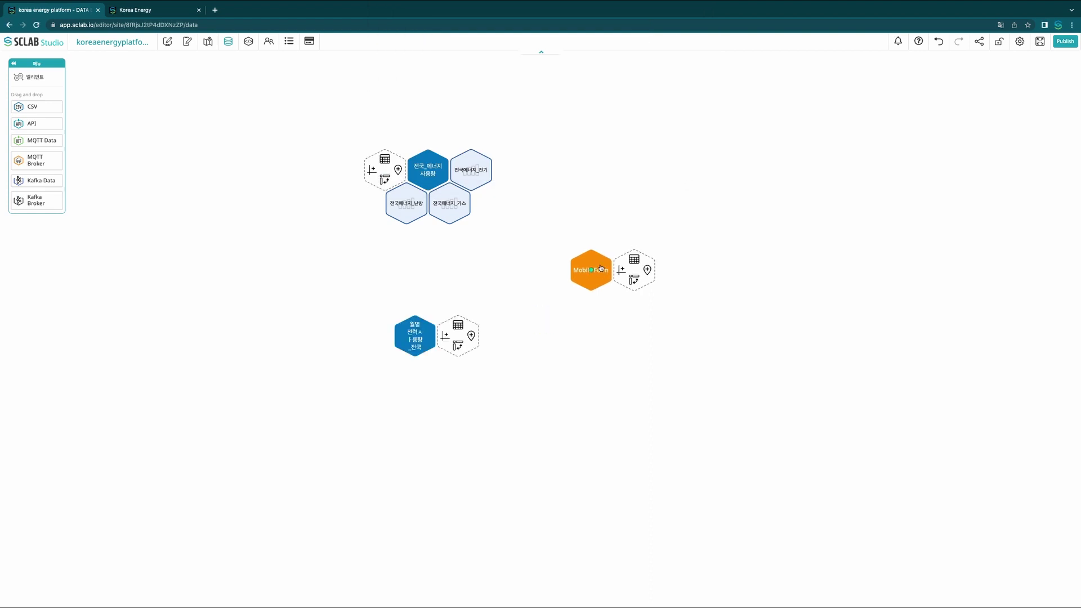
- Move the Mobile Form node to the canvas's upper-right area and add a CSV node mid-canvas from 서울_에너지 사용량.csv
drag(603, 273, 921, 113)
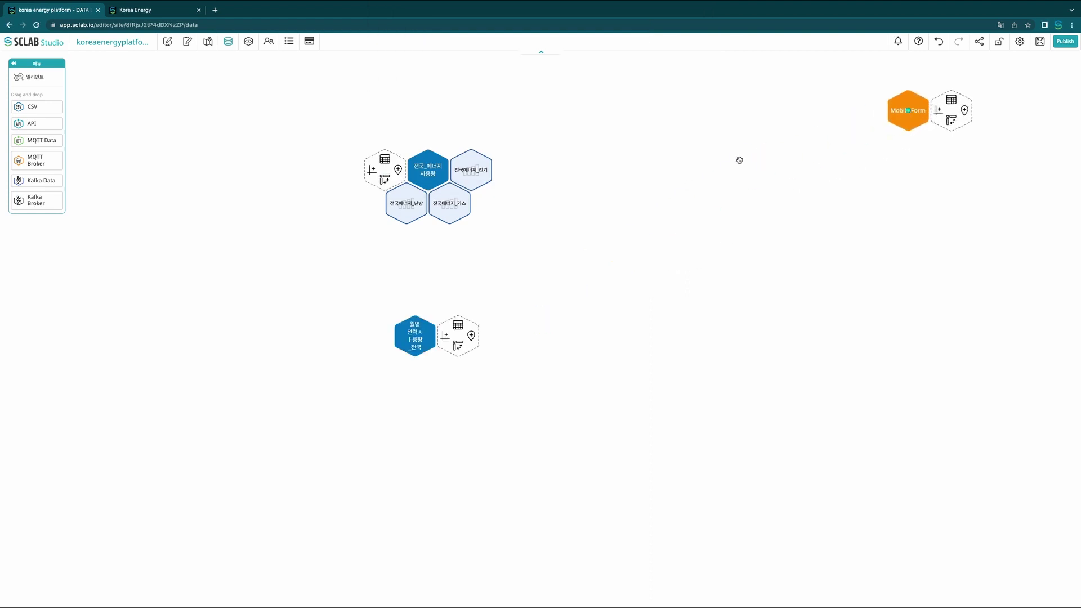
drag(35, 107, 584, 287)
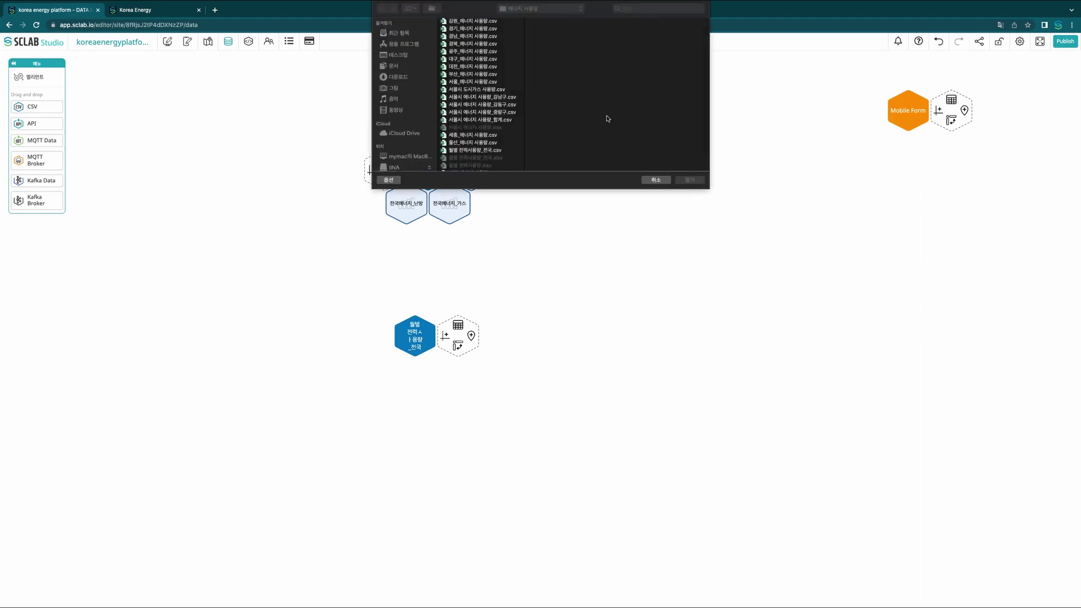
click(470, 82)
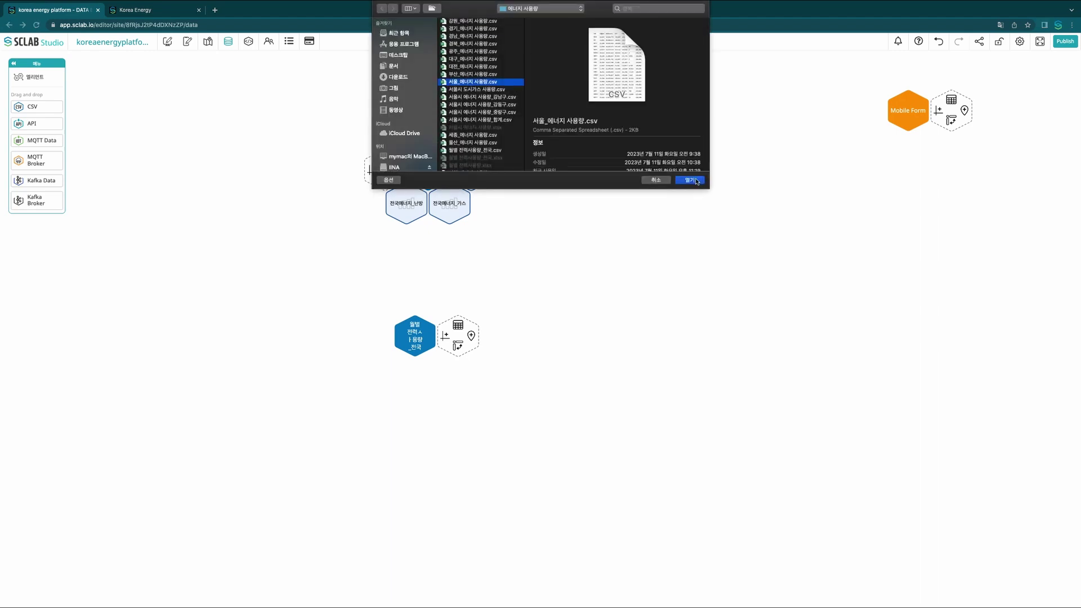
click(689, 180)
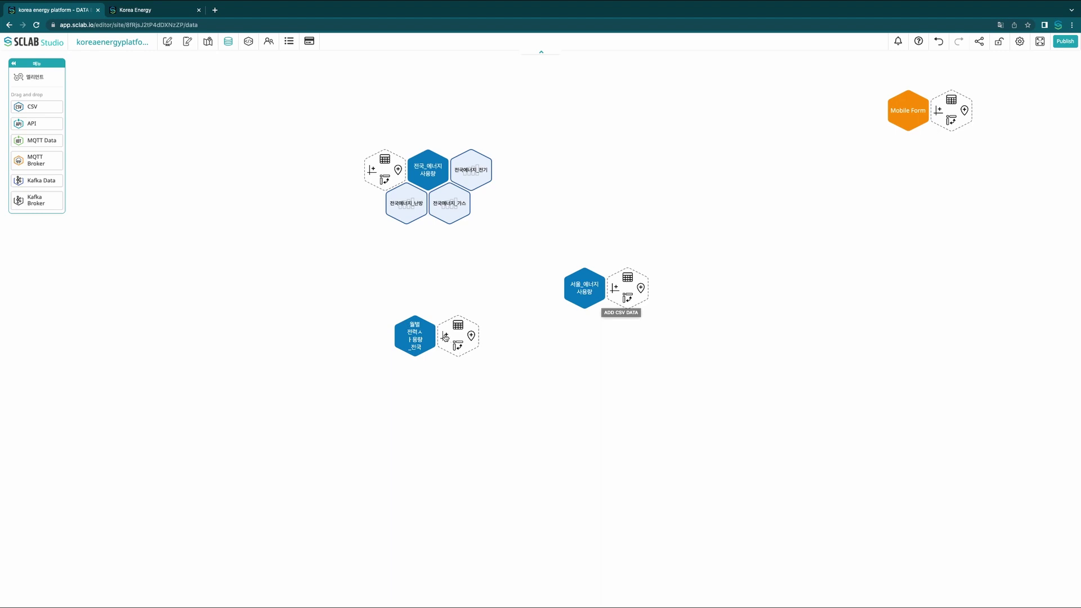
- Create a Treemap Chart from the 월별 전력사용량_전국 data with 서울 as column data and 월별사용량 as group data
click(444, 336)
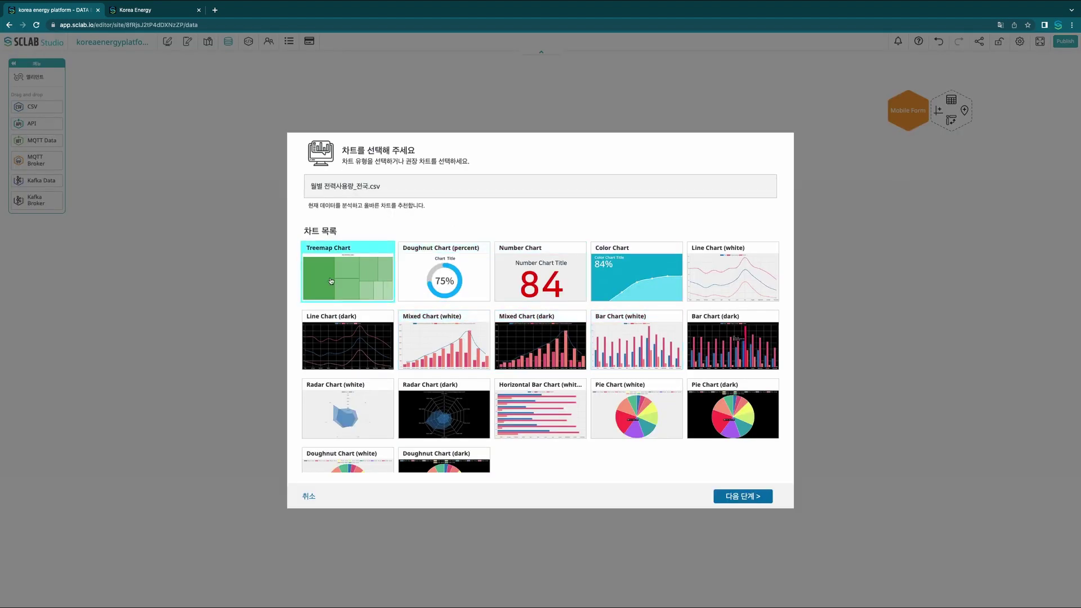
click(731, 496)
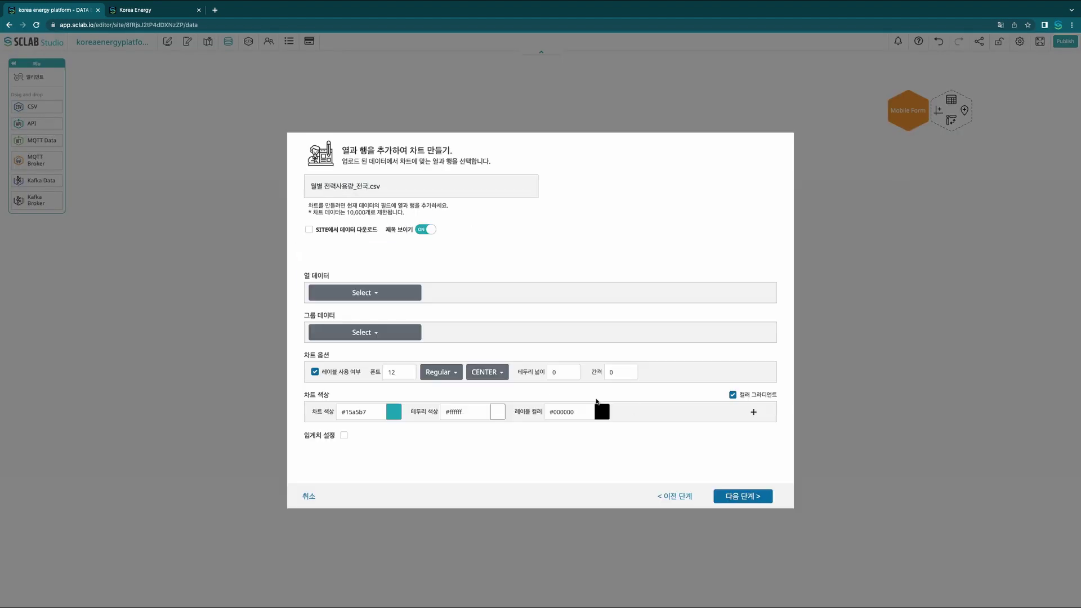
click(390, 294)
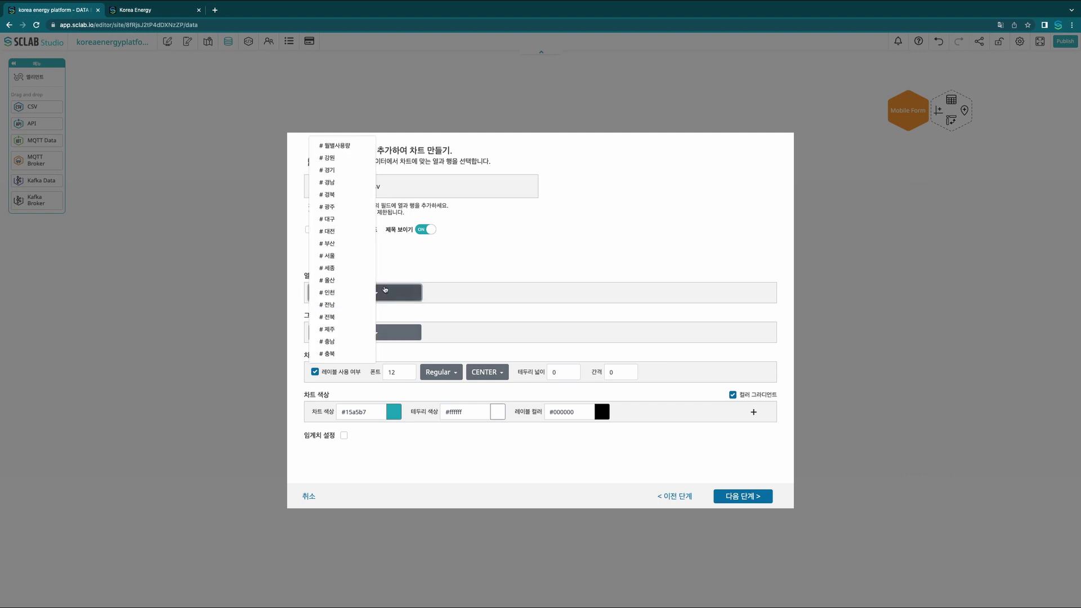
click(340, 257)
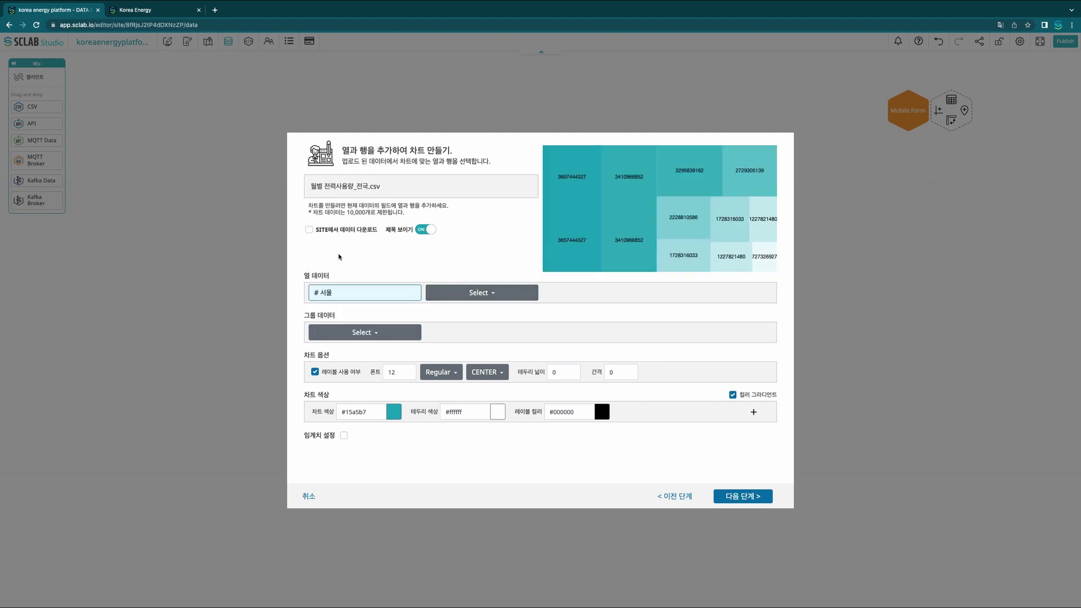
click(391, 338)
click(388, 291)
click(387, 293)
click(330, 257)
click(338, 292)
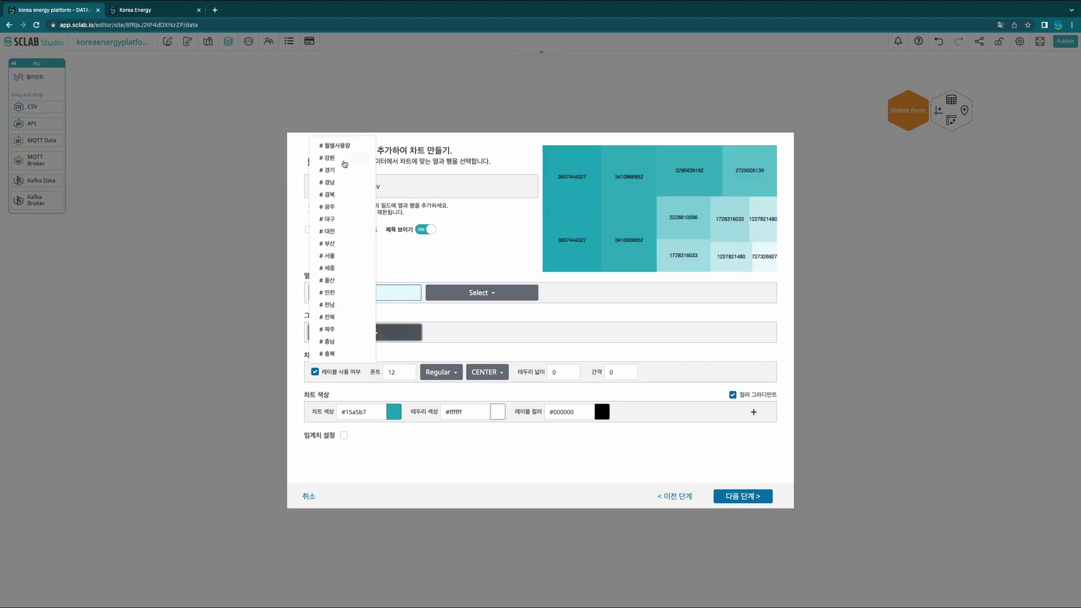
click(338, 145)
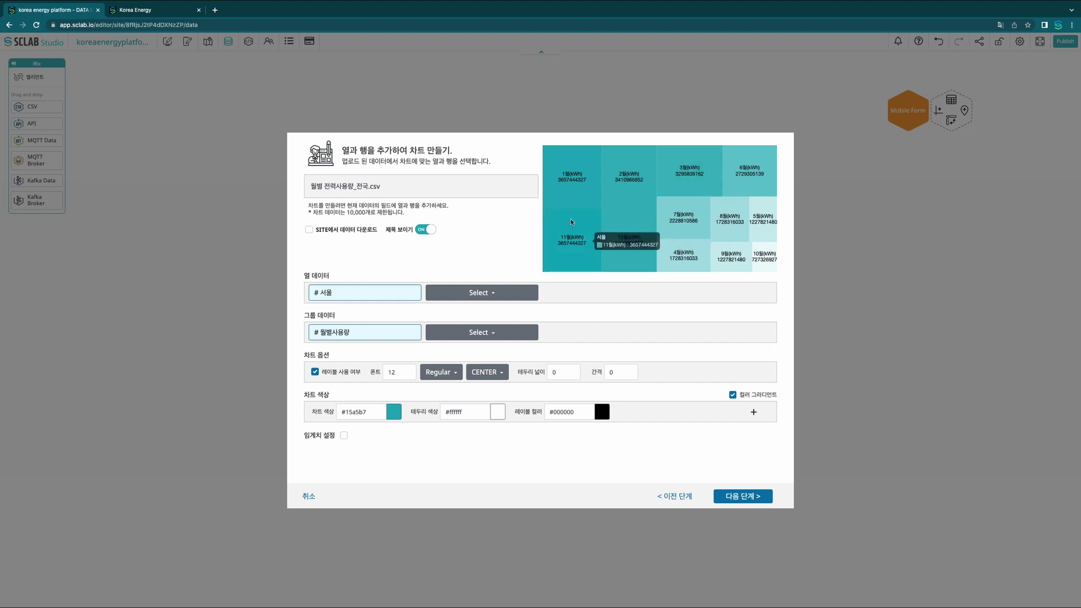
- Proceed to the chart review, name the treemap 월별전력사용량_서울 and save it
click(733, 496)
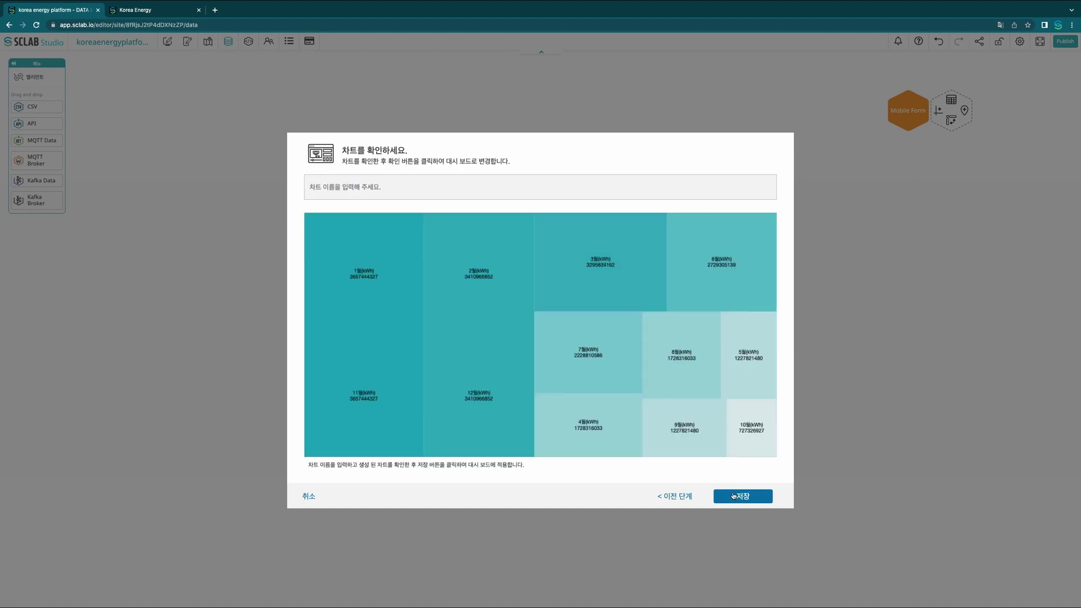
click(401, 189)
text(이)
key(BackSpace)
text(으)
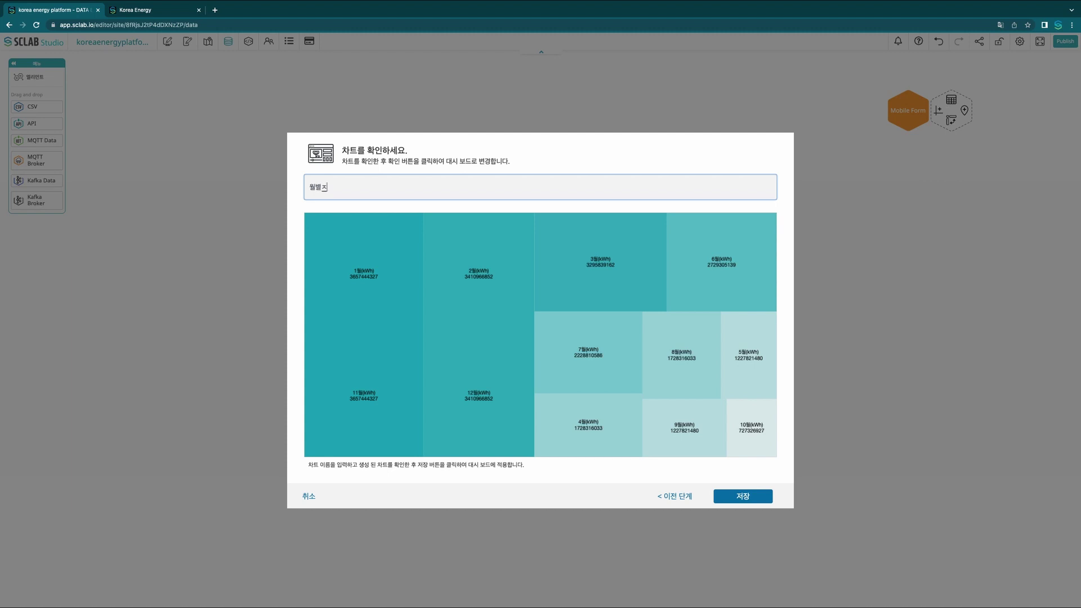
text(별전력사용)
click(754, 500)
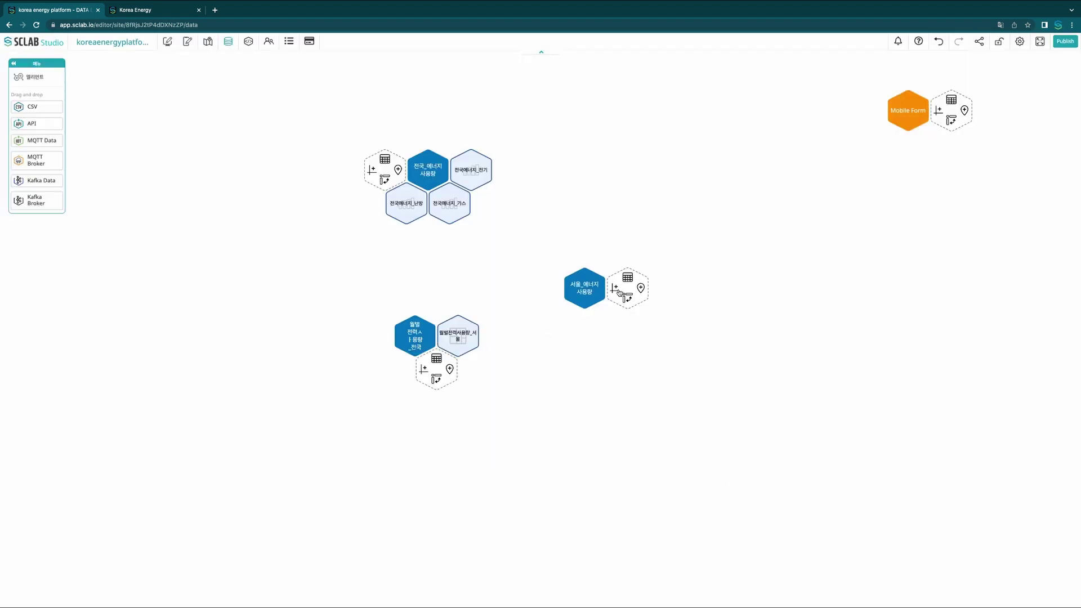
- Create a white bar chart from 서울_에너지 사용량 with 전기 as column data, 지역 as row data and the title off
click(620, 292)
click(741, 502)
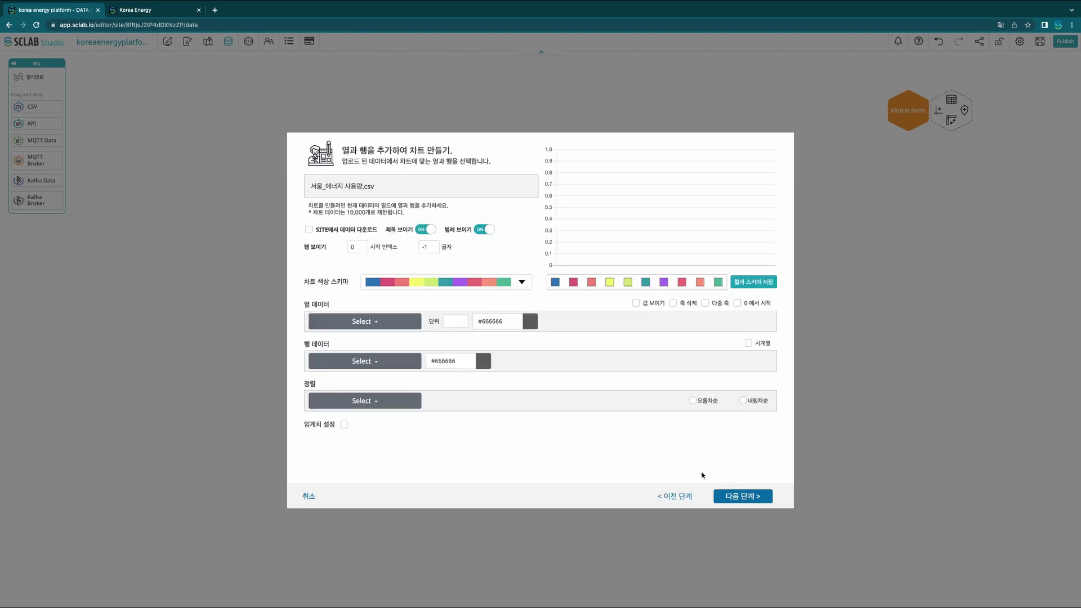
click(379, 322)
click(337, 377)
click(392, 369)
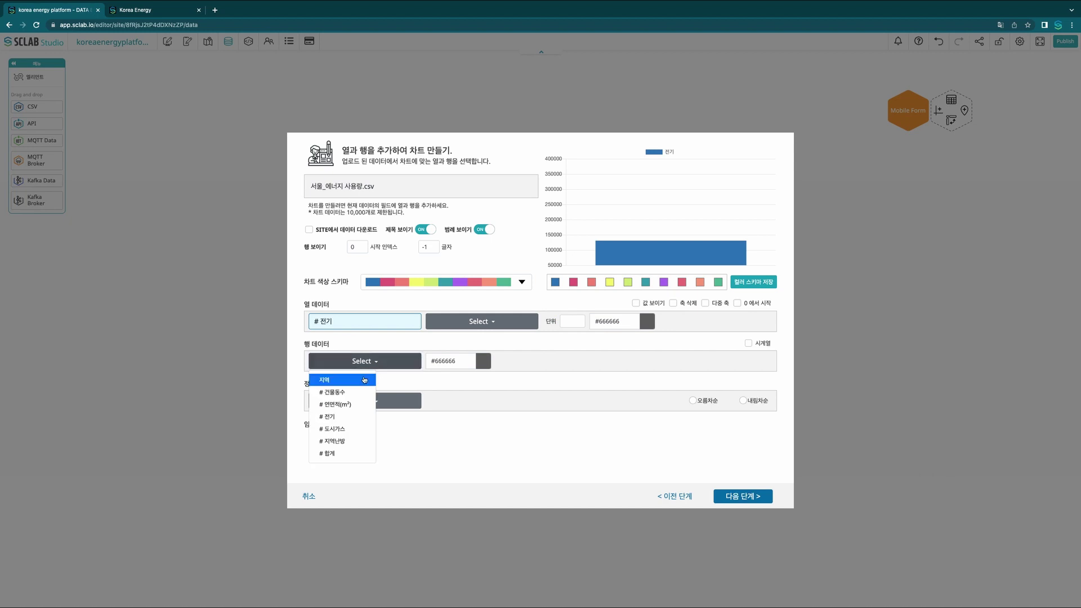
click(344, 378)
click(427, 230)
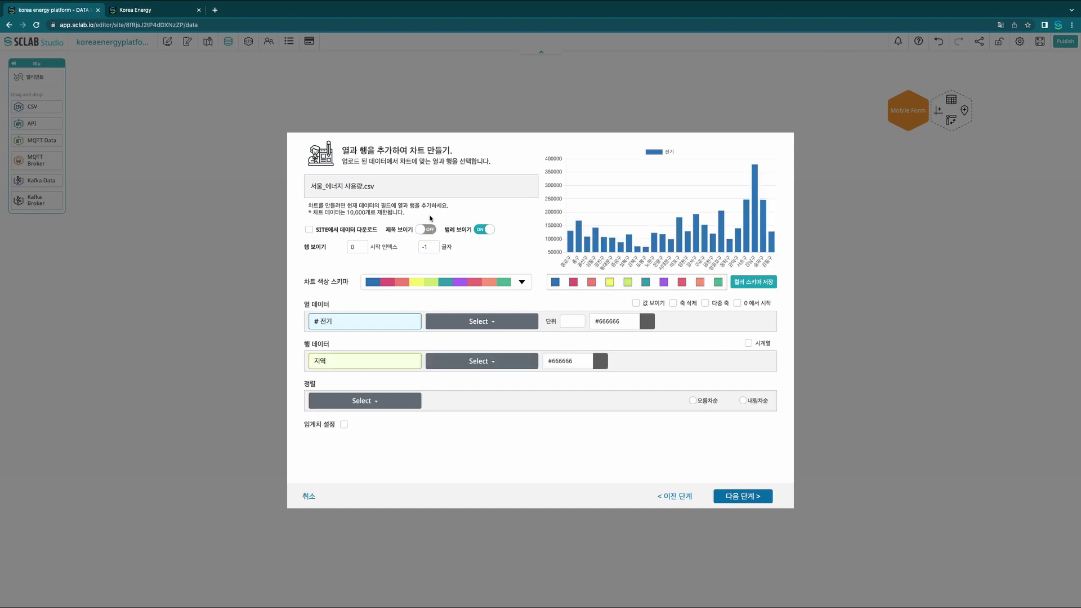
- Proceed to the chart review, name the Seoul electricity chart 서울에너지사용량_전기 and save it
click(742, 496)
click(381, 191)
text(ㅅ)
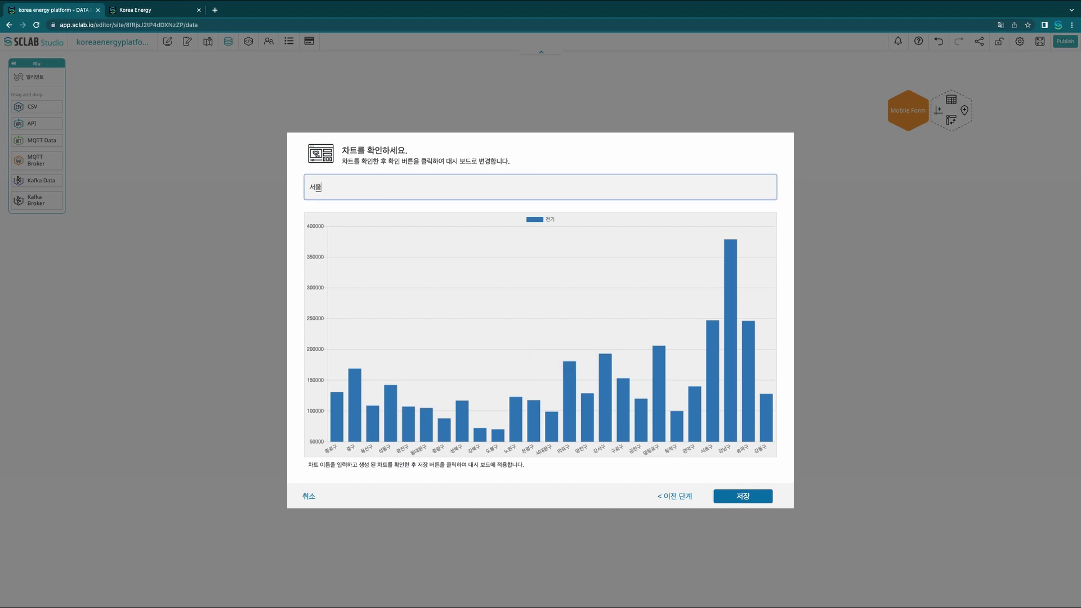
text(울에너지사용량_전기)
click(742, 496)
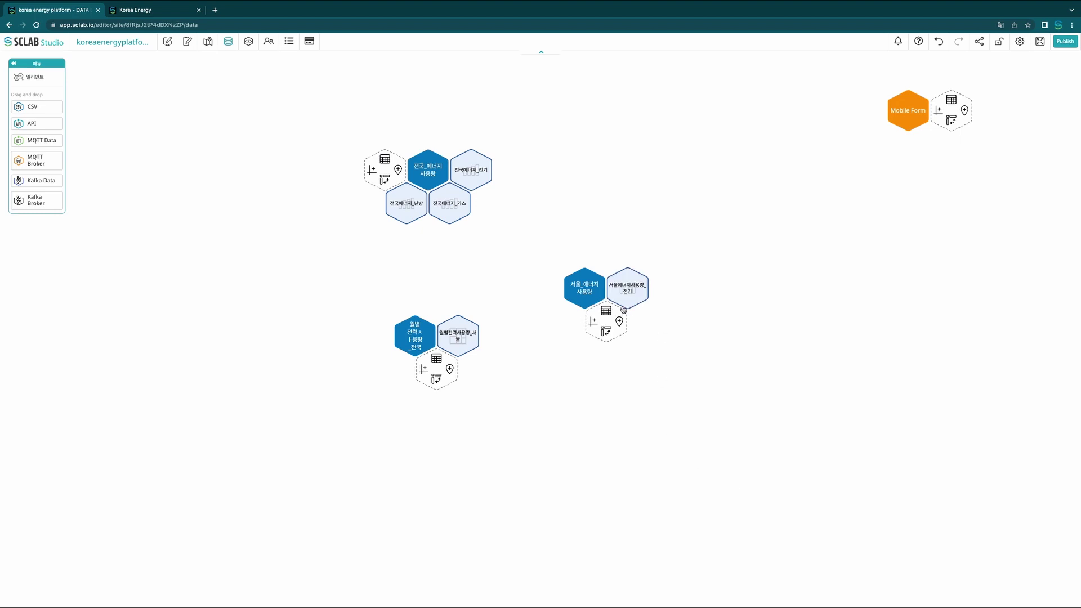
- Create a second white bar chart from 서울_에너지 사용량 with 도시가스 as column data and 지역 as row data
click(593, 324)
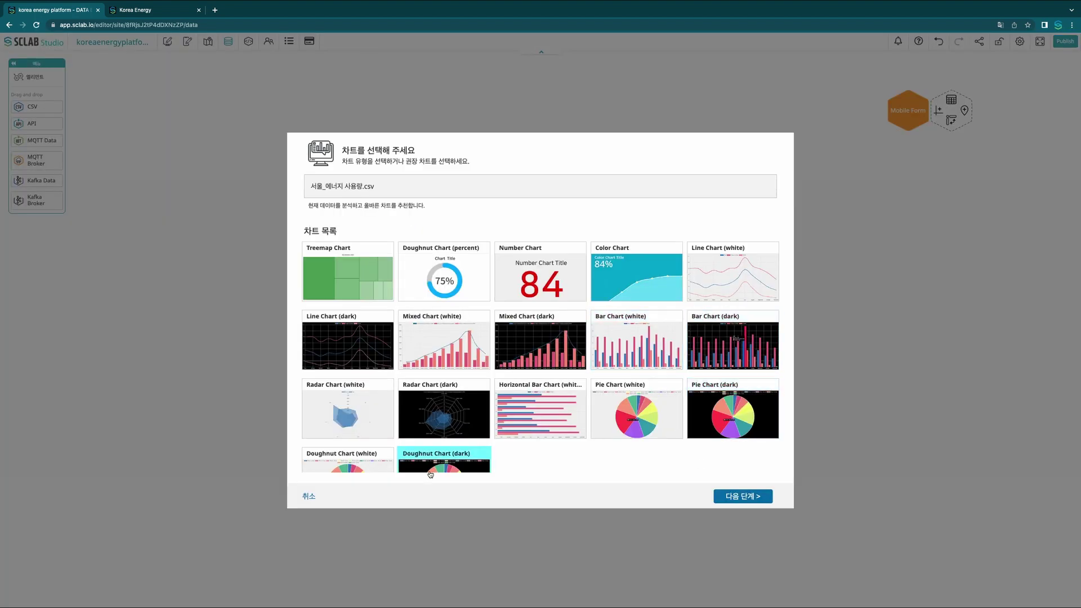
click(721, 494)
click(388, 330)
click(367, 390)
click(376, 366)
click(349, 388)
- Turn off the title on the Seoul city gas chart and apply the muted teal-green colour scheme
click(429, 230)
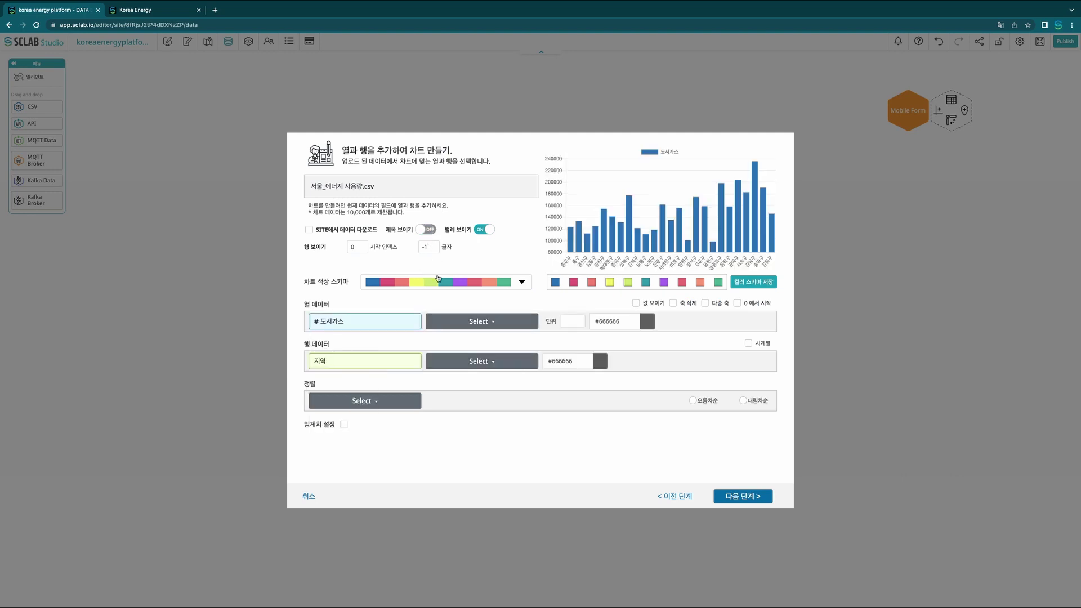
click(443, 289)
click(398, 341)
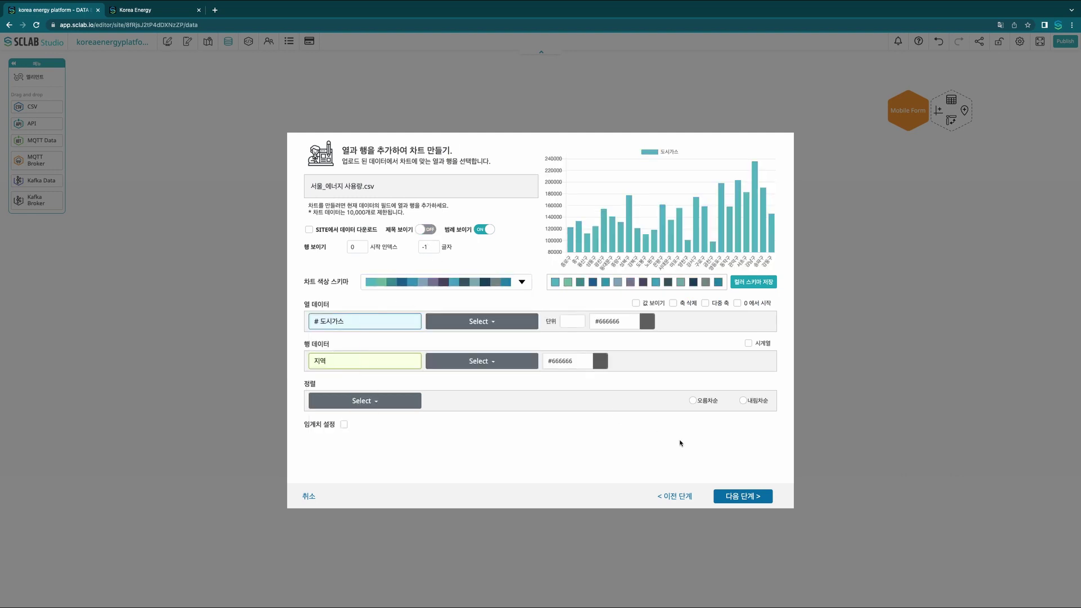
- Proceed to the chart review, name the Seoul city gas chart 서울에너지사용량_가스, copy the base name and save the chart
click(740, 497)
click(420, 186)
text(서울)
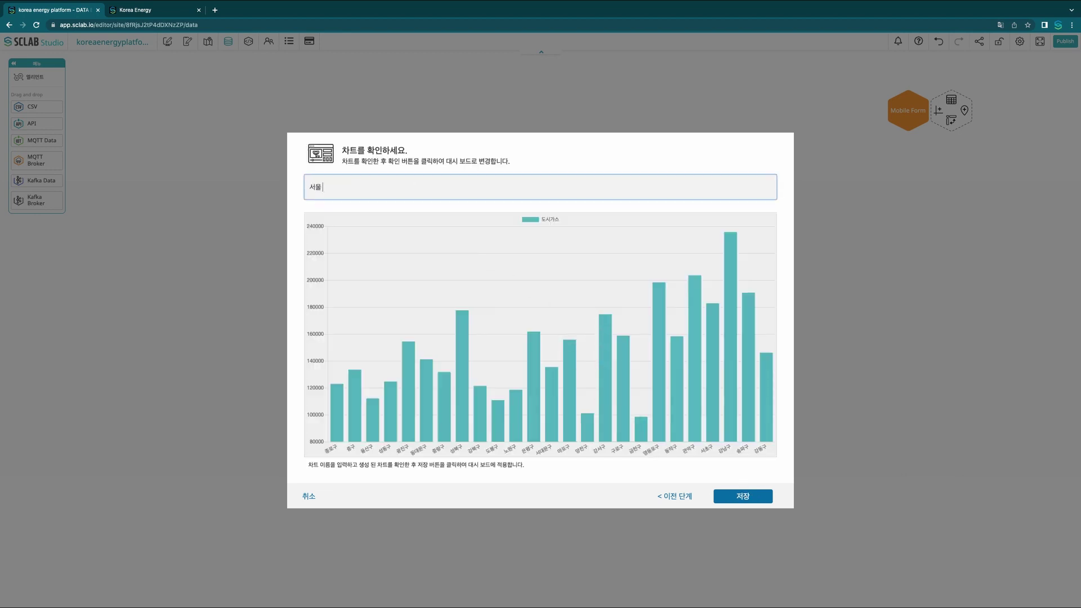
text(에너지사용)
text(량_가스)
drag(359, 186, 305, 186)
key(super+c)
click(738, 499)
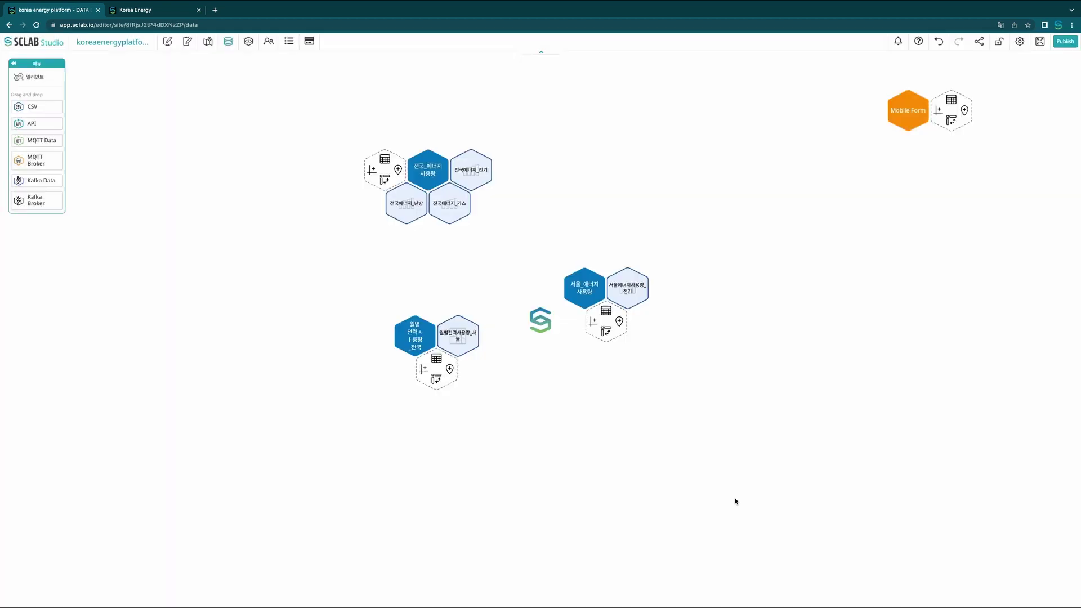
- Create a third white bar chart from 서울_에너지 사용량 with 지역난방 as column data and 지역 as row data
click(551, 327)
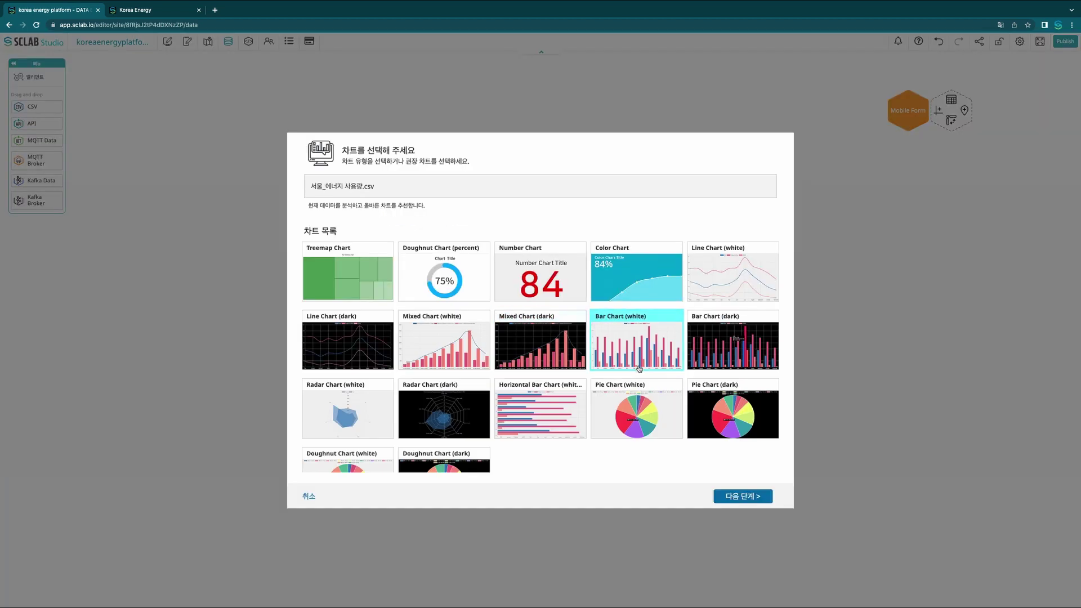
click(739, 495)
click(394, 324)
click(346, 408)
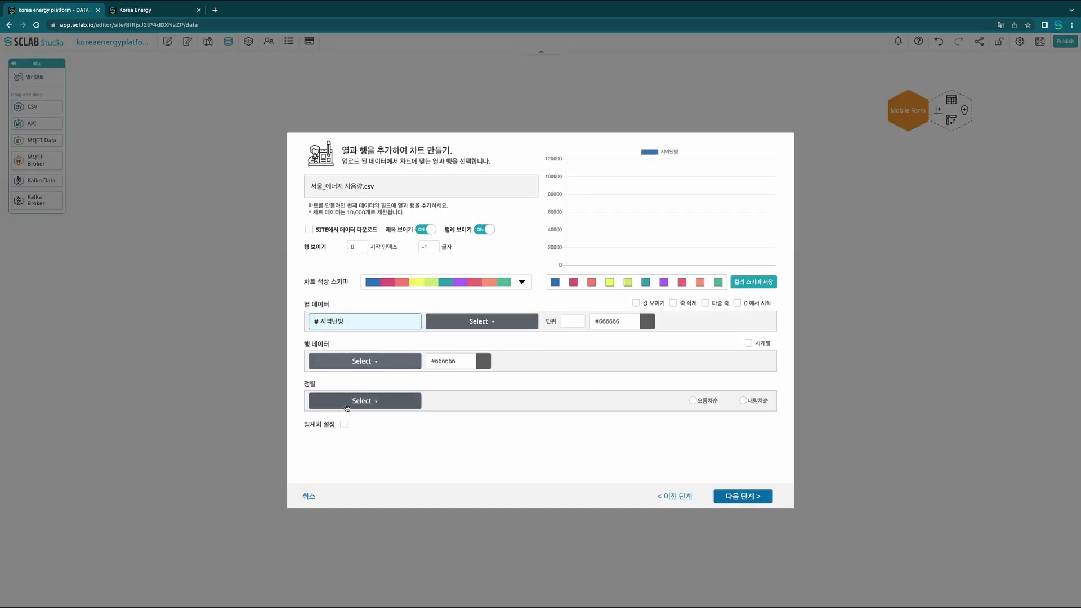
click(377, 363)
click(359, 384)
- Turn off the title on the Seoul district heating chart and apply the orange-to-blue gradient colour scheme
click(427, 231)
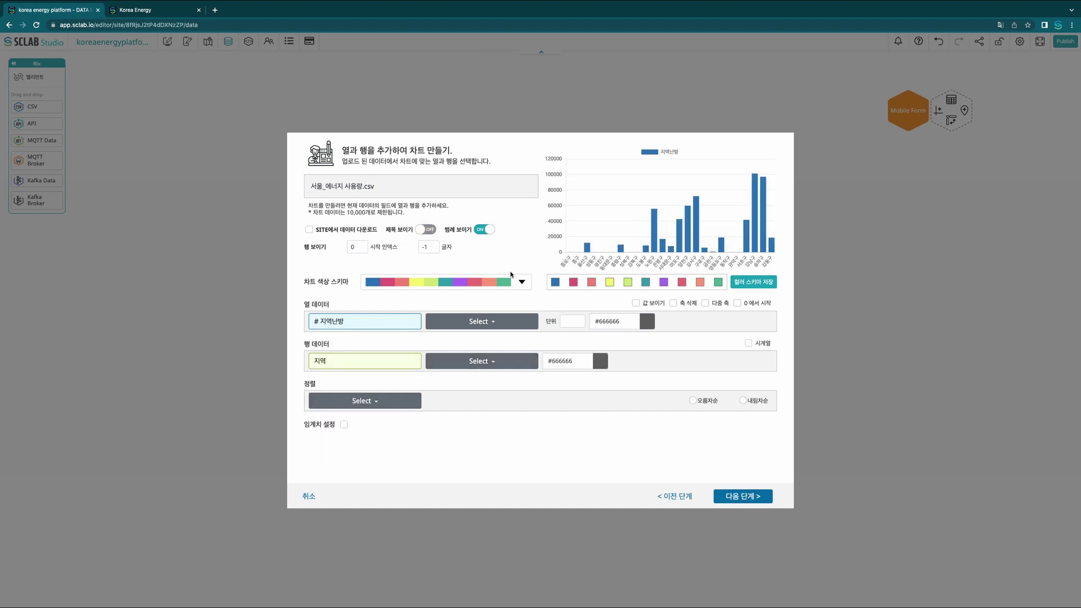
click(511, 277)
click(409, 357)
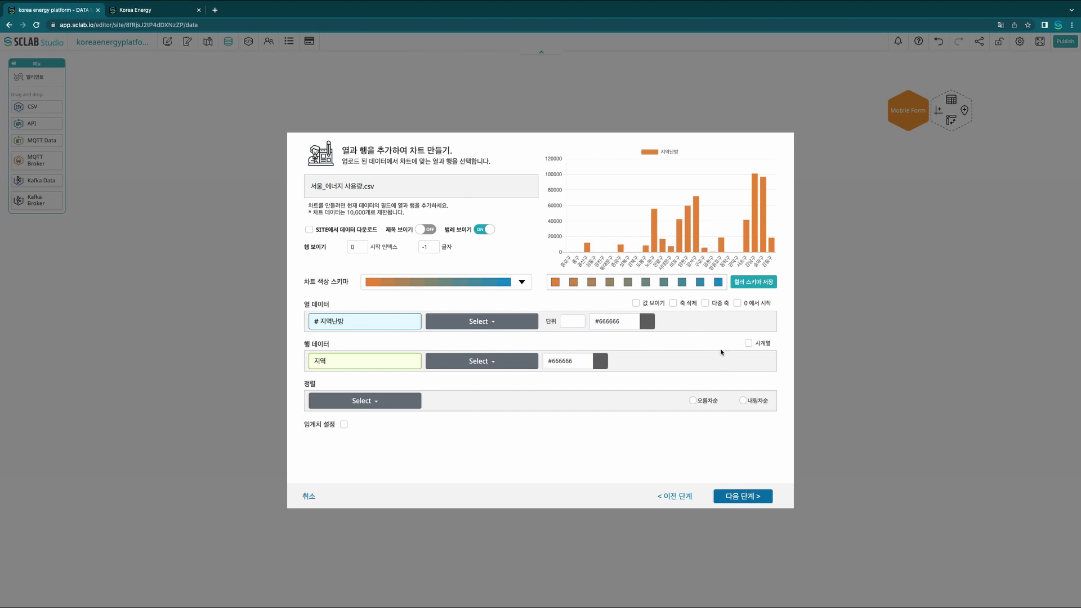
- Proceed to the chart review, name the Seoul district heating chart 서울에너지사용량_난방 and save it
click(742, 498)
click(384, 192)
key(super+v)
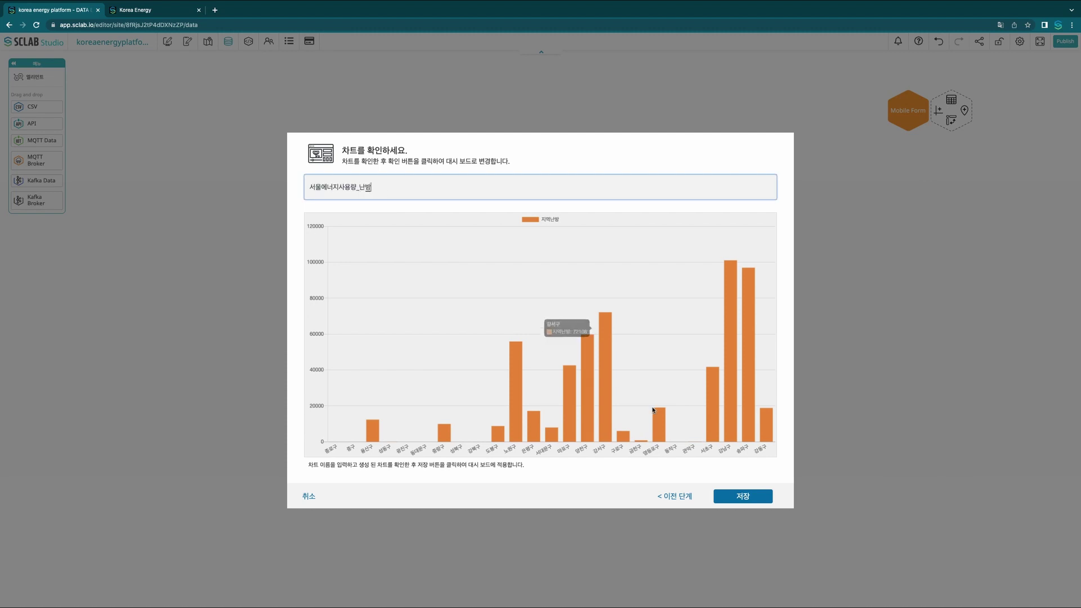
click(743, 496)
- Create a white bar chart from 서울_에너지 사용량 with 전기, 도시가스 and 지역난방 as columns, 지역 as rows and the title off
click(538, 292)
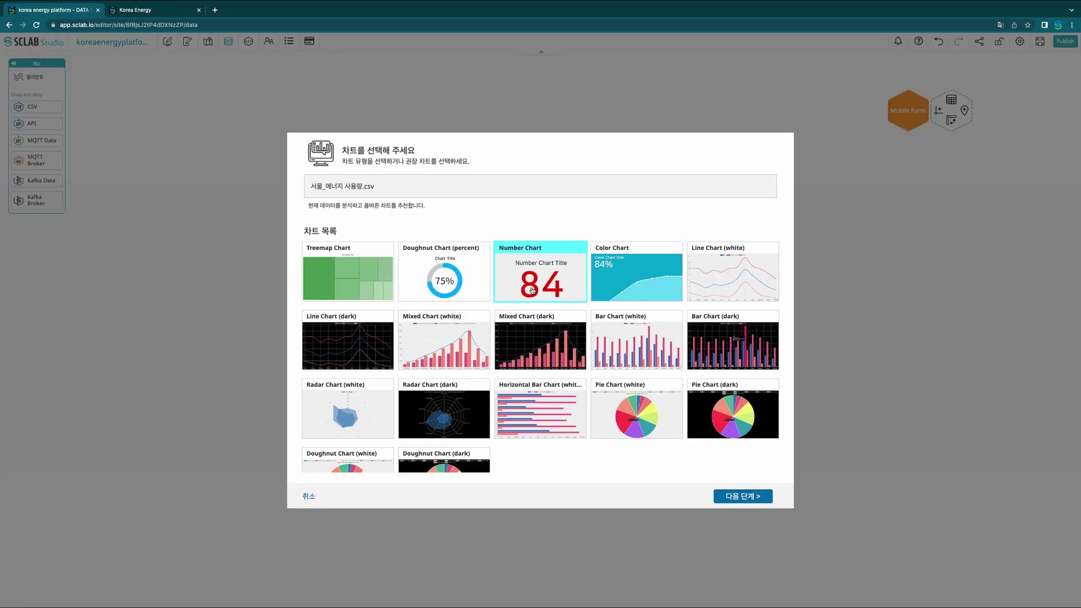
click(731, 496)
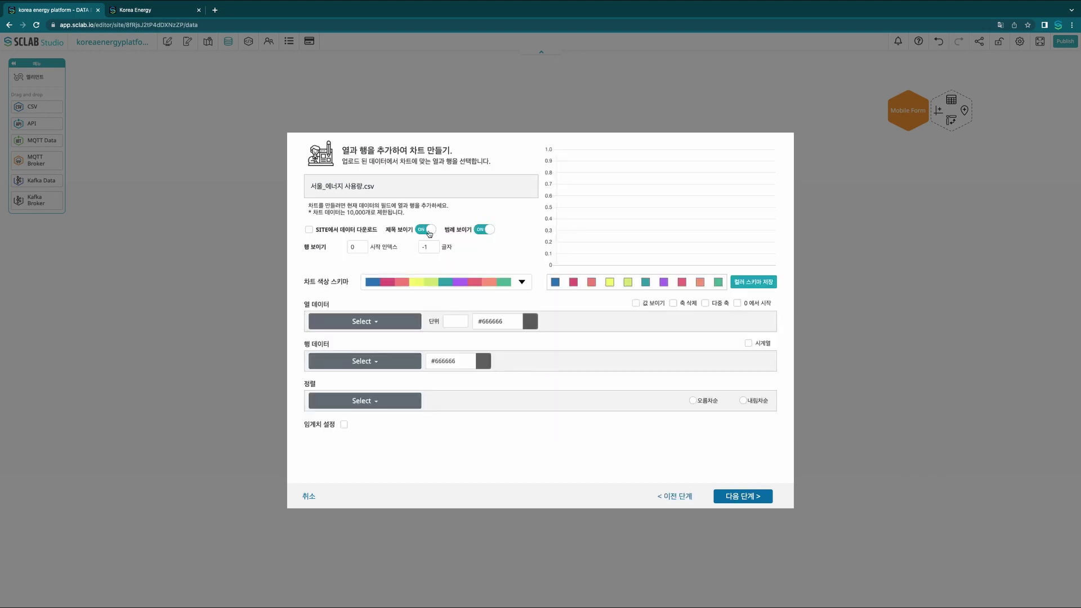
click(365, 321)
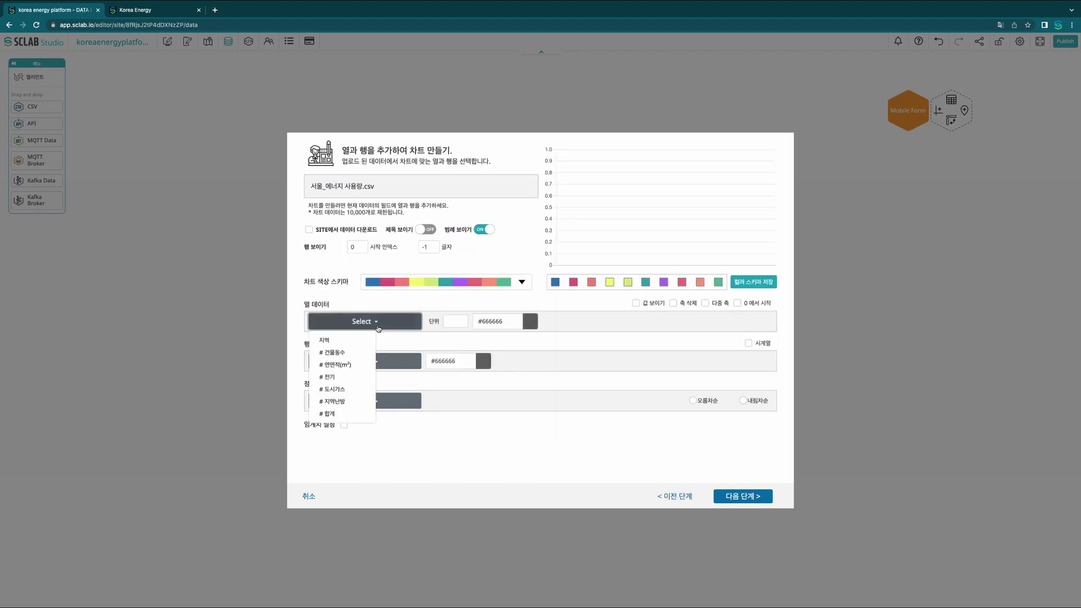
click(336, 374)
click(476, 322)
click(454, 389)
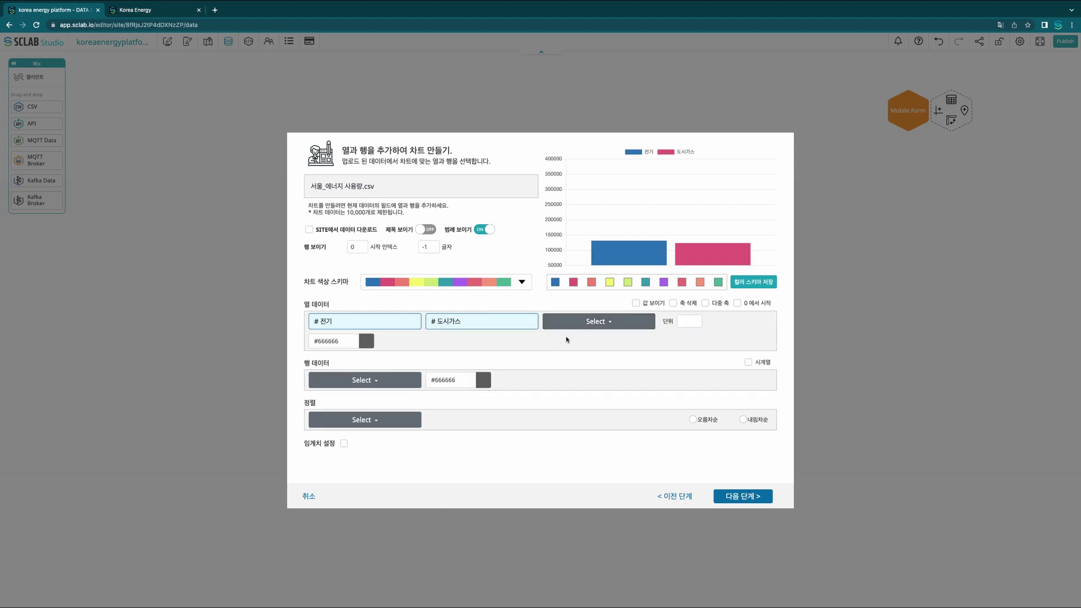
click(569, 321)
click(569, 402)
click(365, 380)
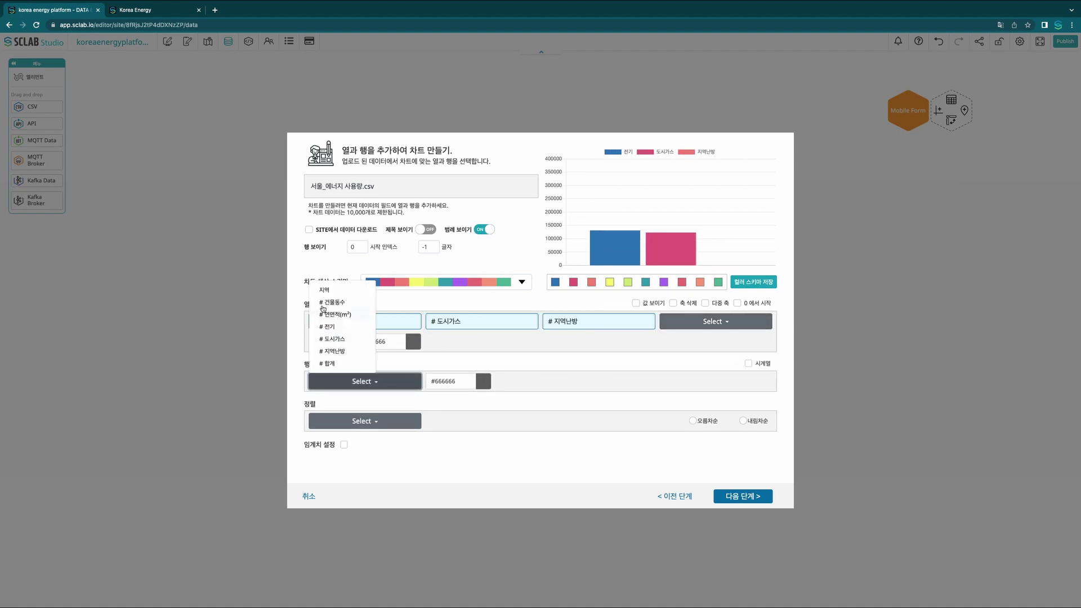
click(335, 294)
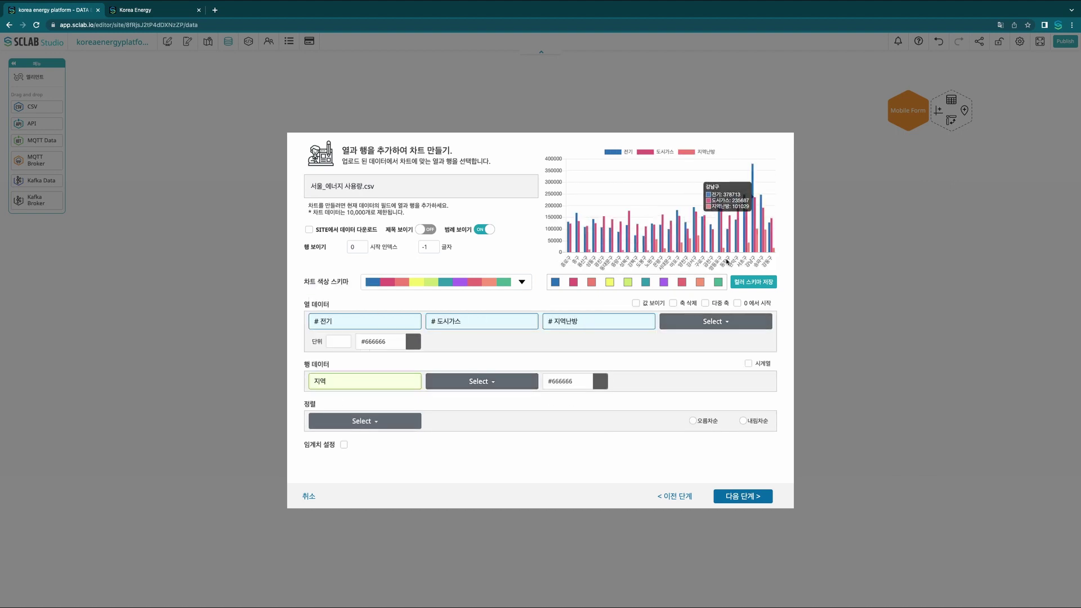
- Recolour the combined Seoul chart's 도시가스 series turquoise and its 지역난방 series orange
click(574, 282)
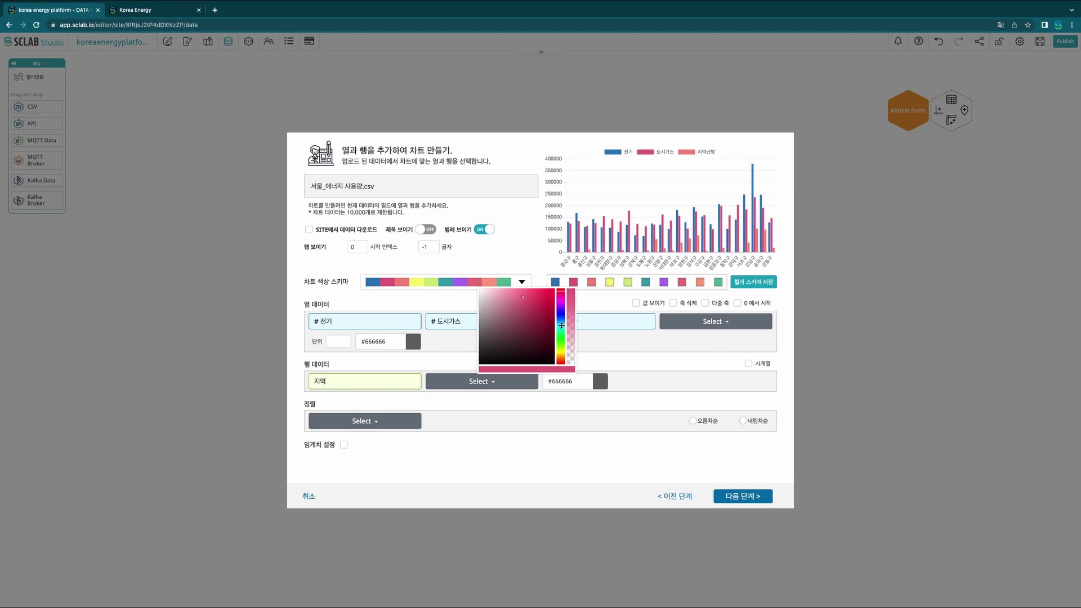
click(561, 326)
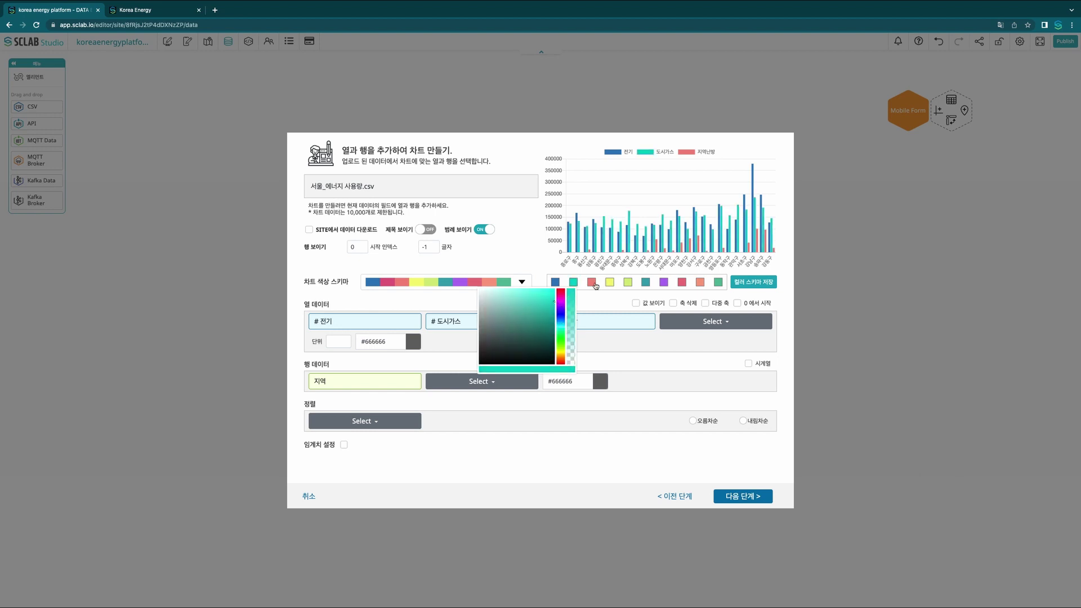
click(591, 283)
click(585, 354)
drag(578, 337, 578, 344)
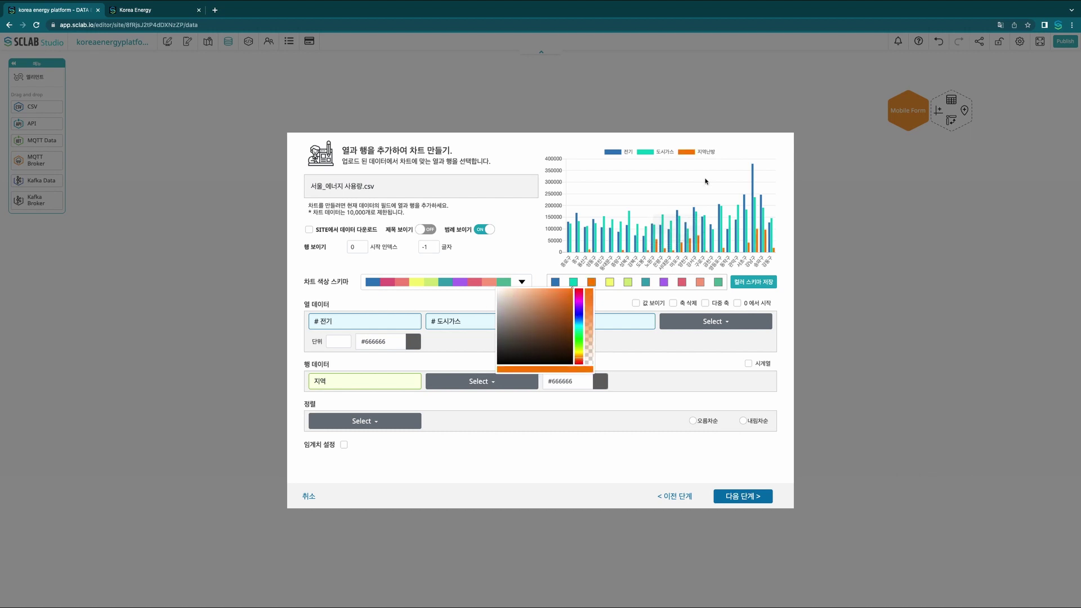
- Proceed to the chart review, name the combined Seoul energy chart 서울에너지사용량_전체 and save it
click(751, 495)
click(384, 190)
text(서울에너지사용량_전체)
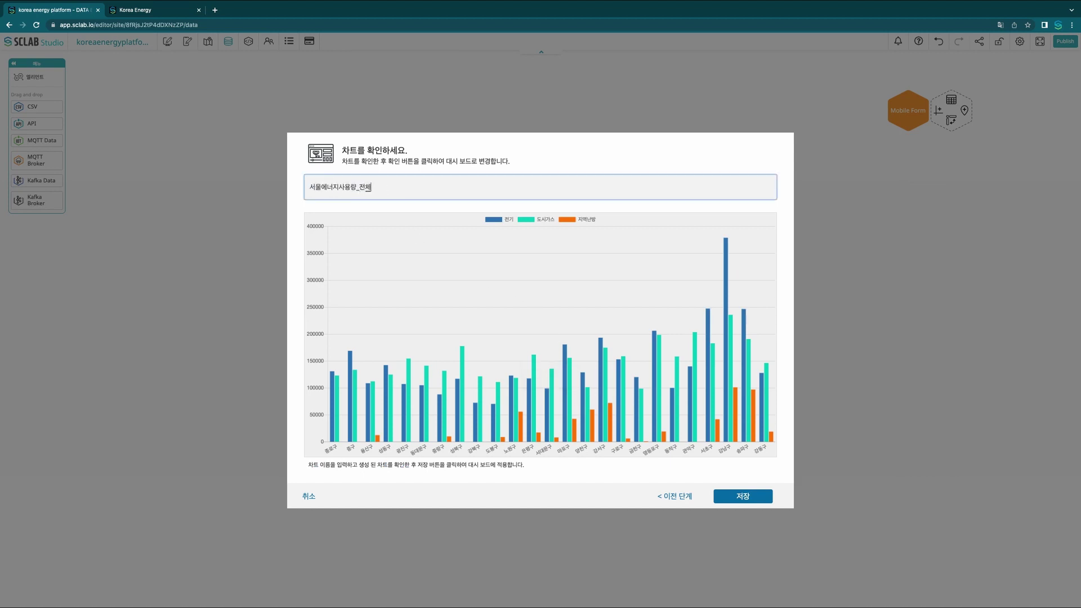
click(743, 495)
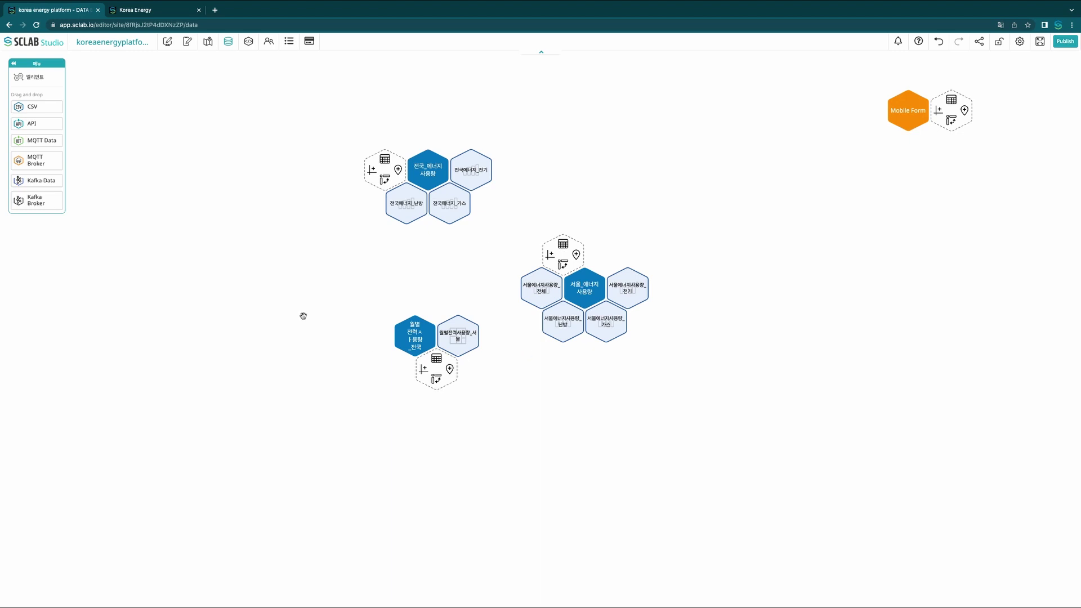
- Add a new web map to the project, name it 전국에너지_전기 and open it for editing
click(208, 41)
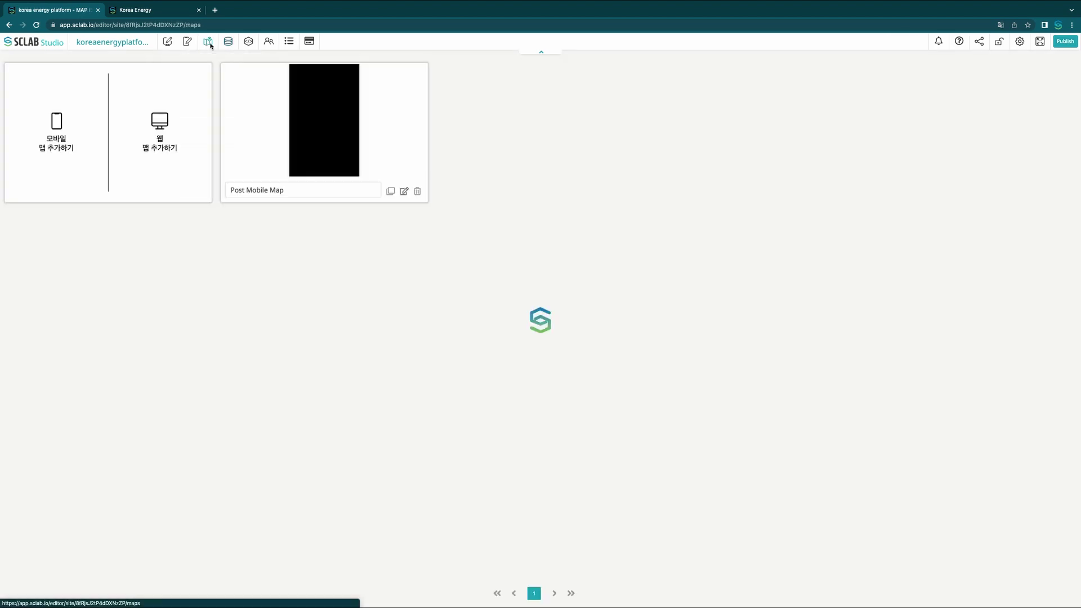
click(163, 129)
text(전국)
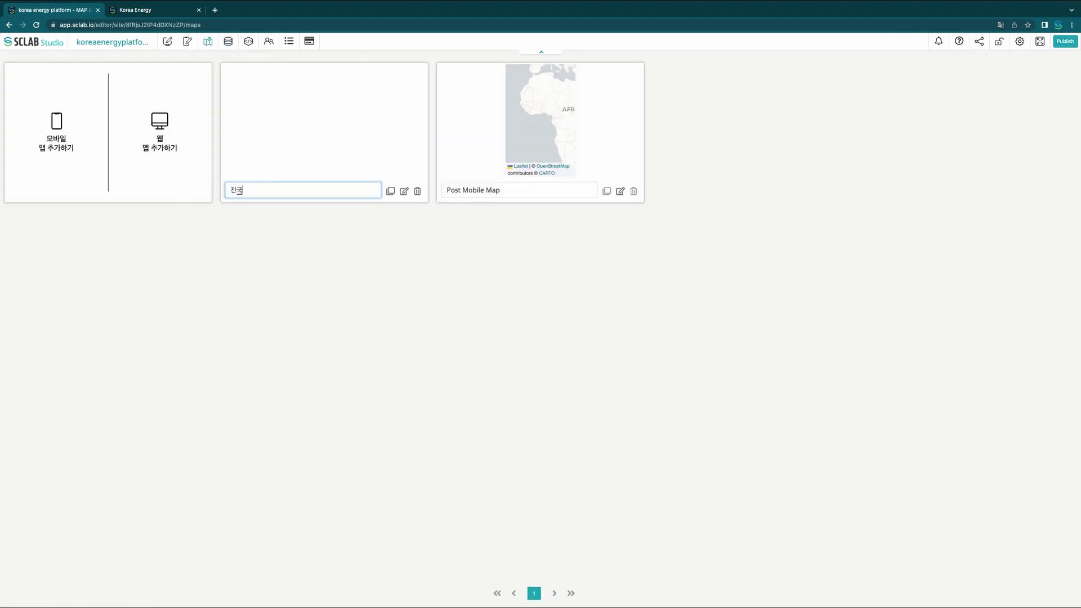
text(에너지_전기)
click(405, 191)
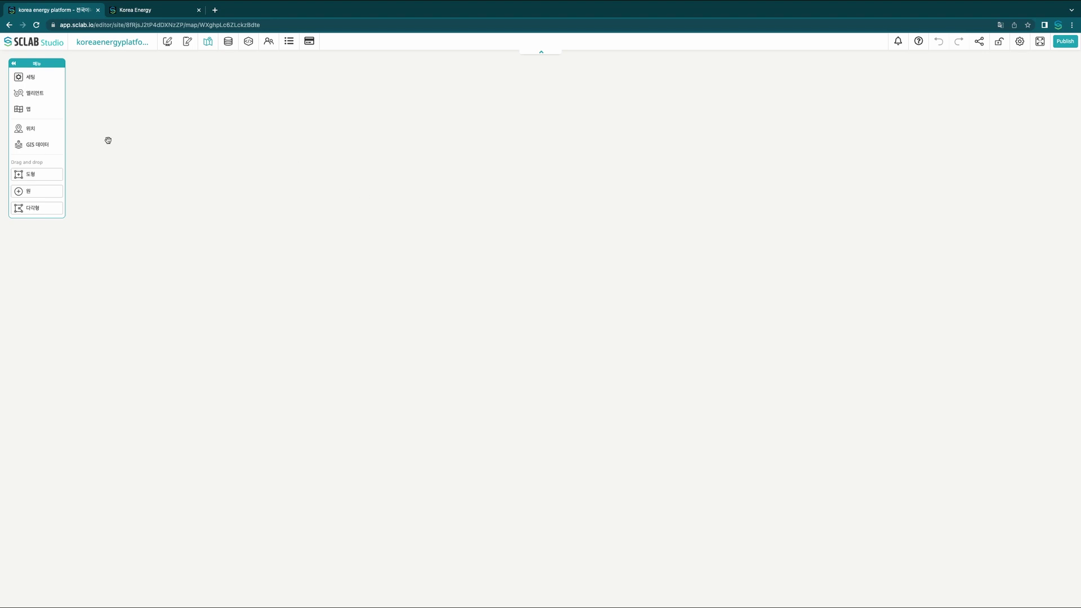
- Apply the CartoDB.Positron base map and upload 전국_행정구역.zip as GIS data
click(21, 109)
click(109, 152)
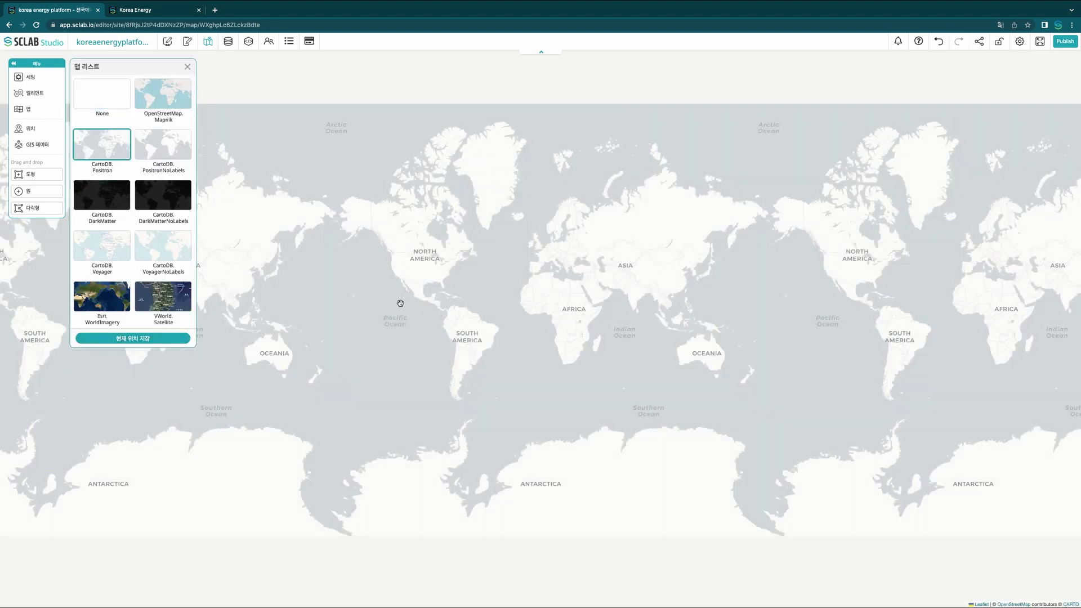
click(53, 148)
click(145, 90)
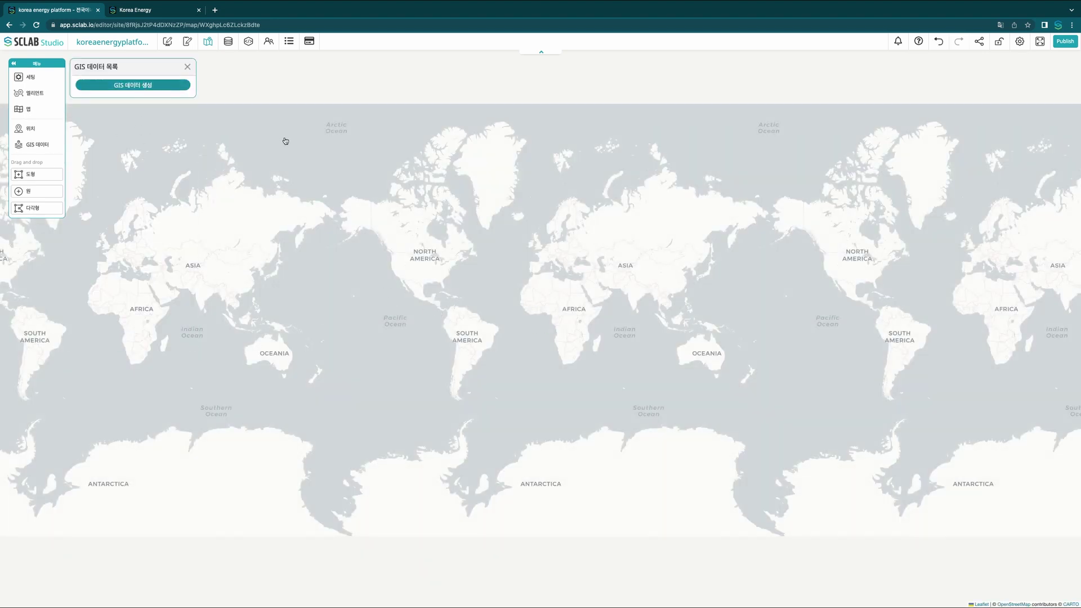
click(465, 120)
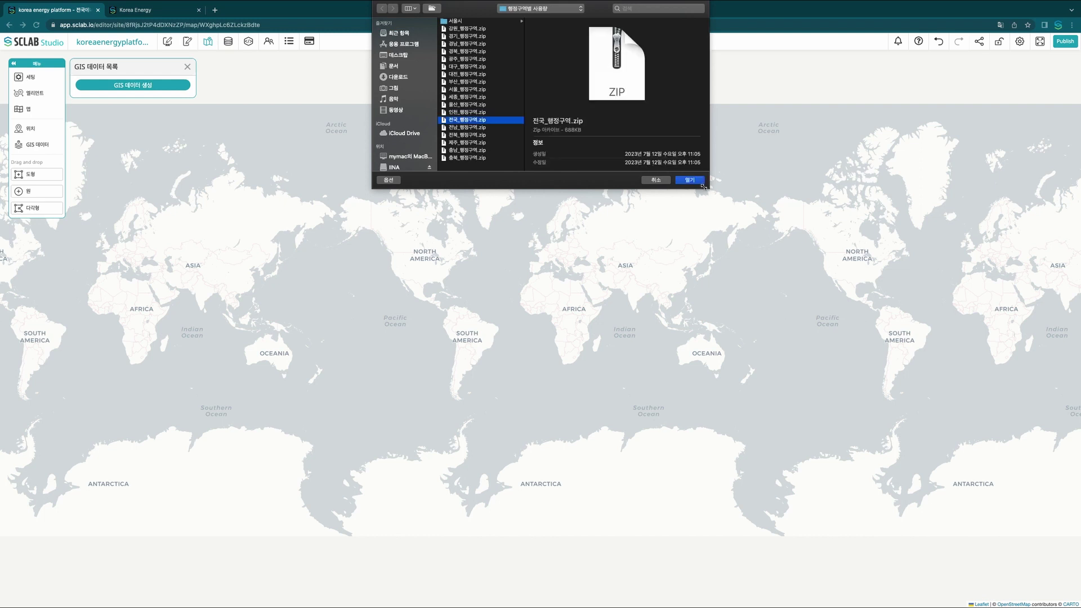
click(693, 180)
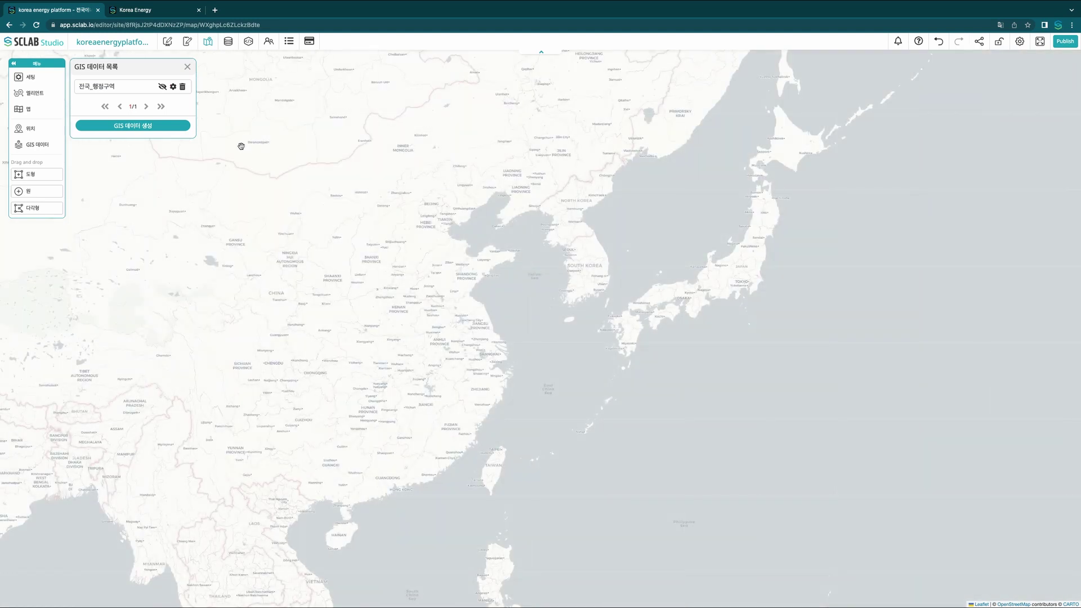
- Show the 전국_행정구역 layer and save a map position centred on South Korea as the current location
click(162, 86)
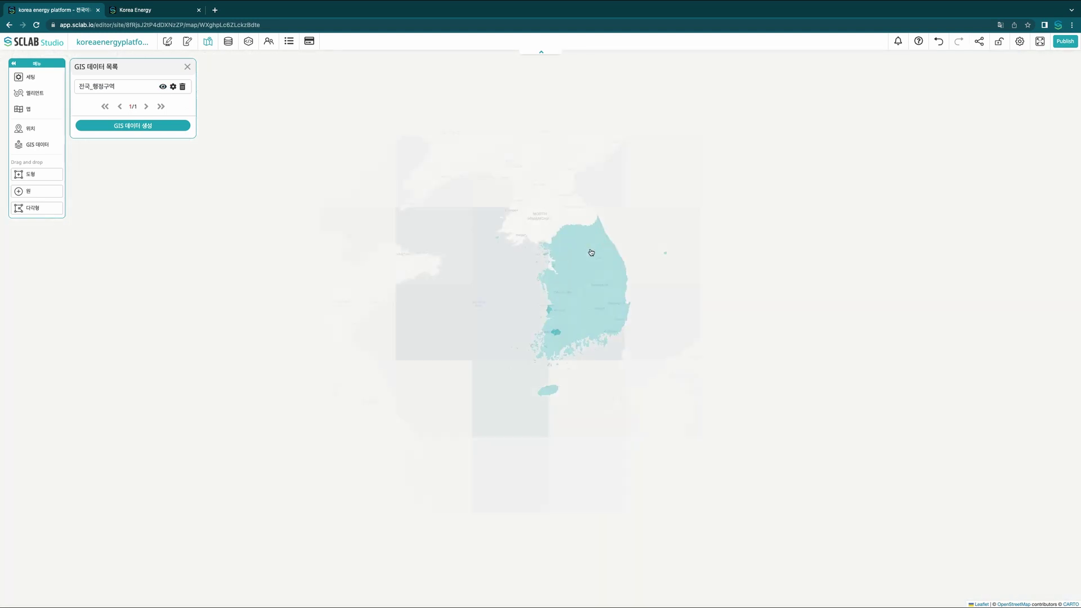
scroll(580, 305, down, 2)
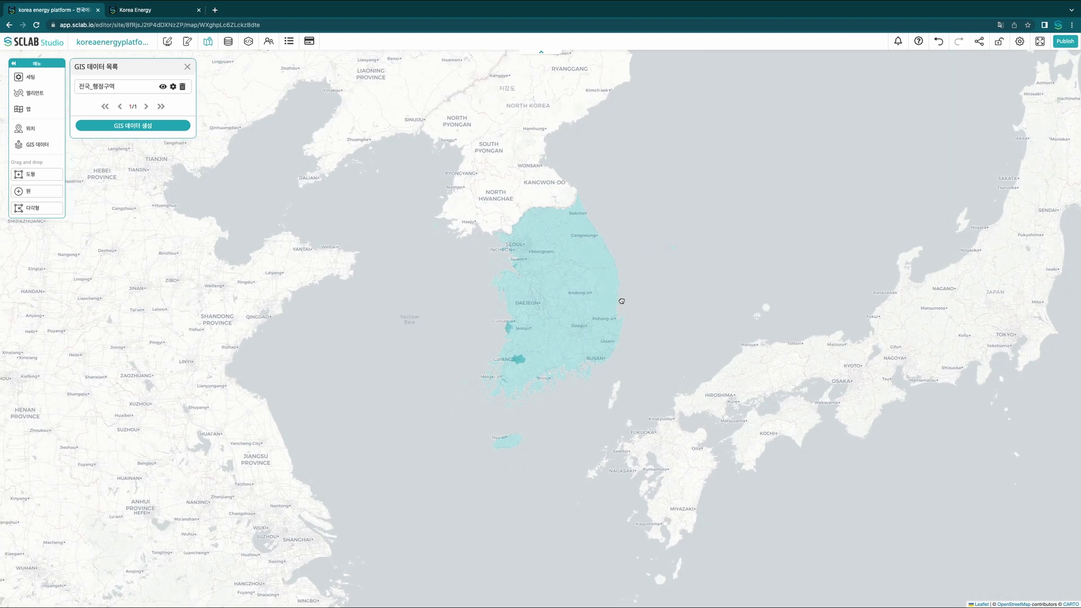
click(27, 109)
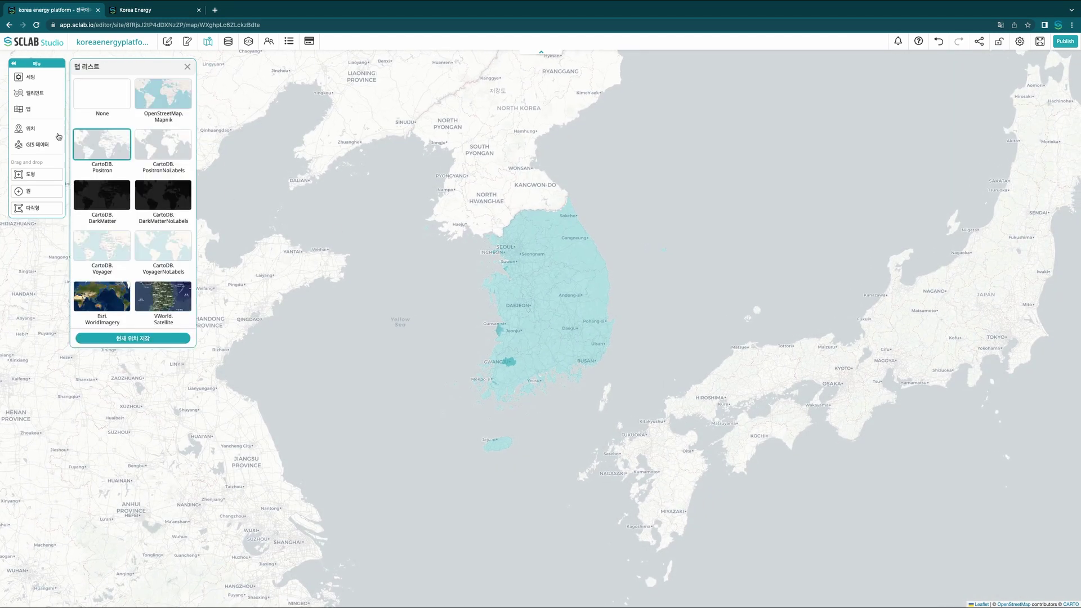
click(135, 339)
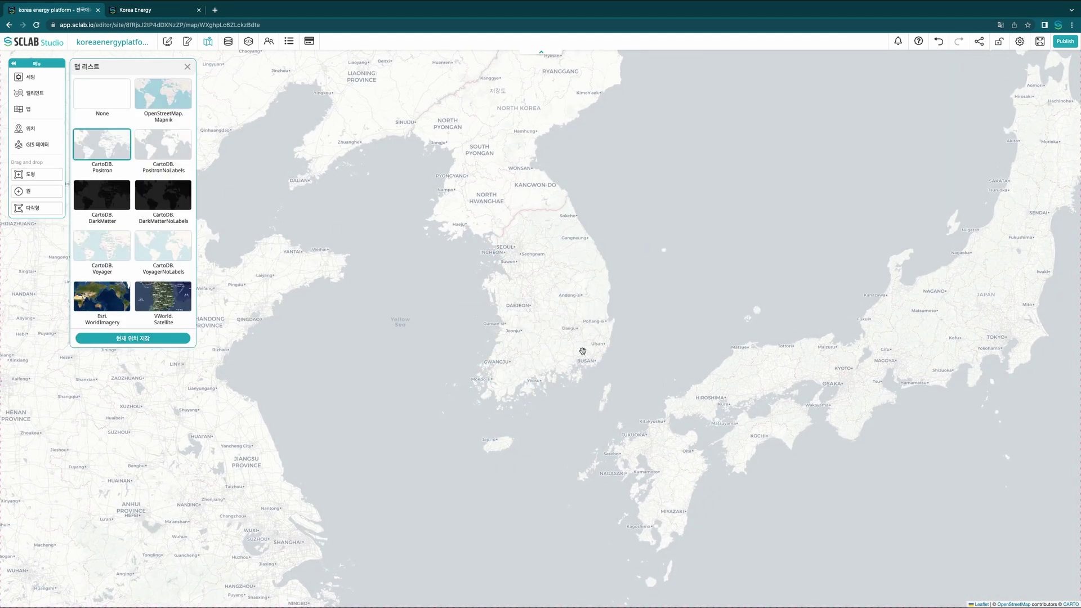
- Select the 전국_행정구역 layer through a region on the map, switch its symbol to 그라데이션 심볼 and close the region details
click(561, 332)
click(991, 97)
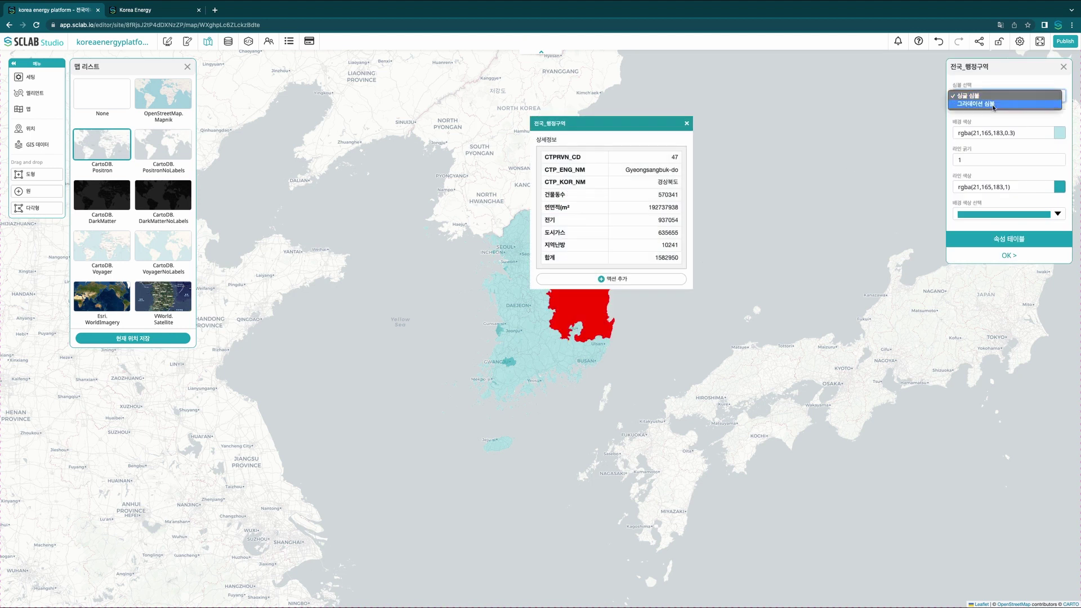
click(993, 109)
click(685, 125)
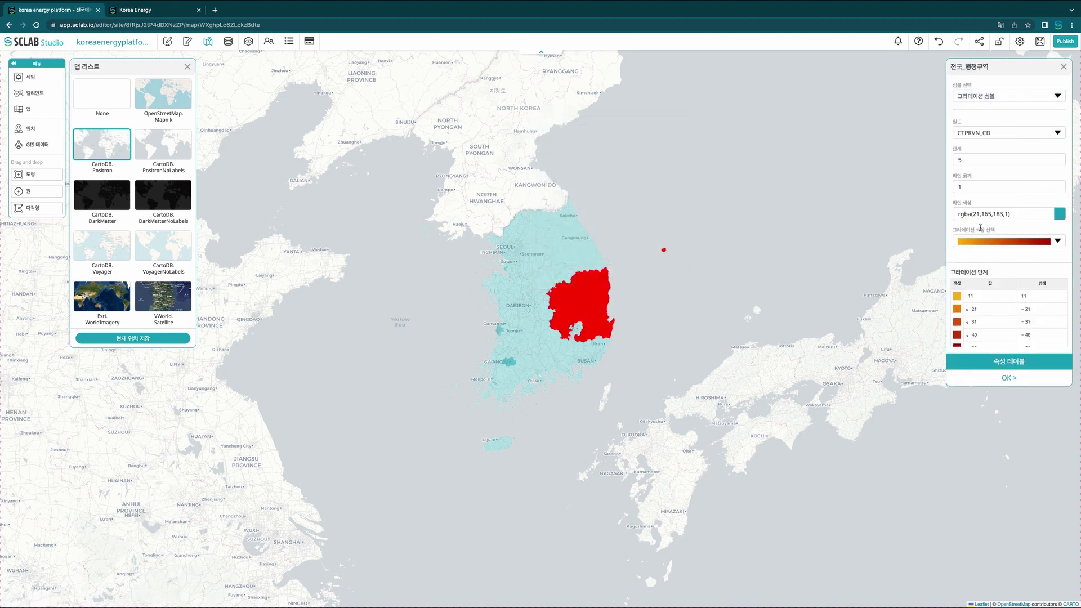
- Set the gradient symbol's line thickness to 20 and its line colour to black, rgba(0,0,0,1)
click(958, 159)
click(975, 187)
click(1056, 215)
click(974, 279)
click(993, 203)
- Apply the light-blue-to-purple gradient to the 전국_행정구역 layer and set its opacity to 0.8
click(1049, 244)
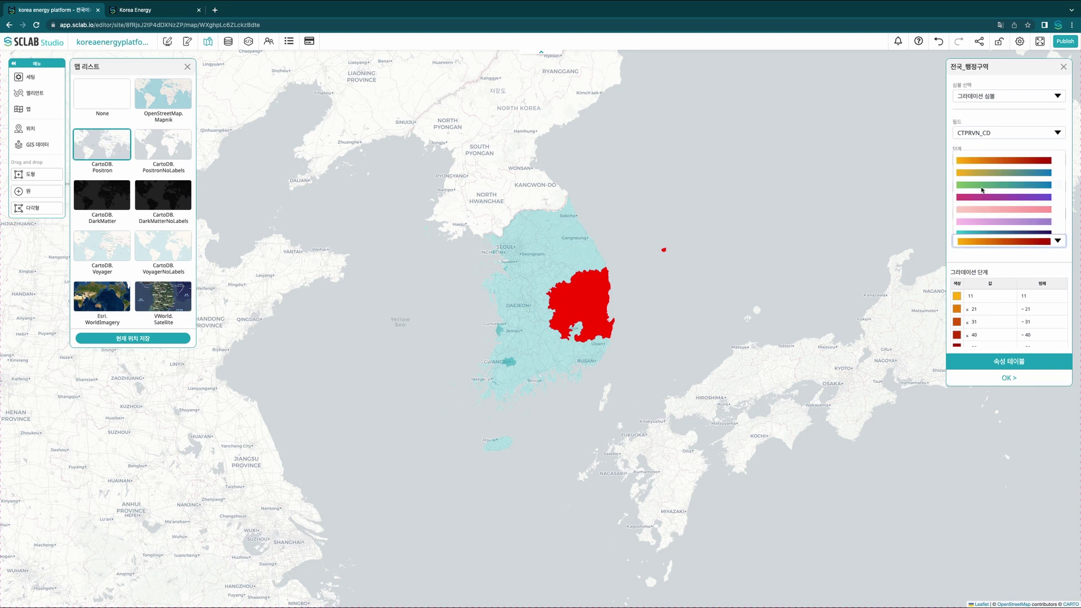
scroll(980, 225, down, 3)
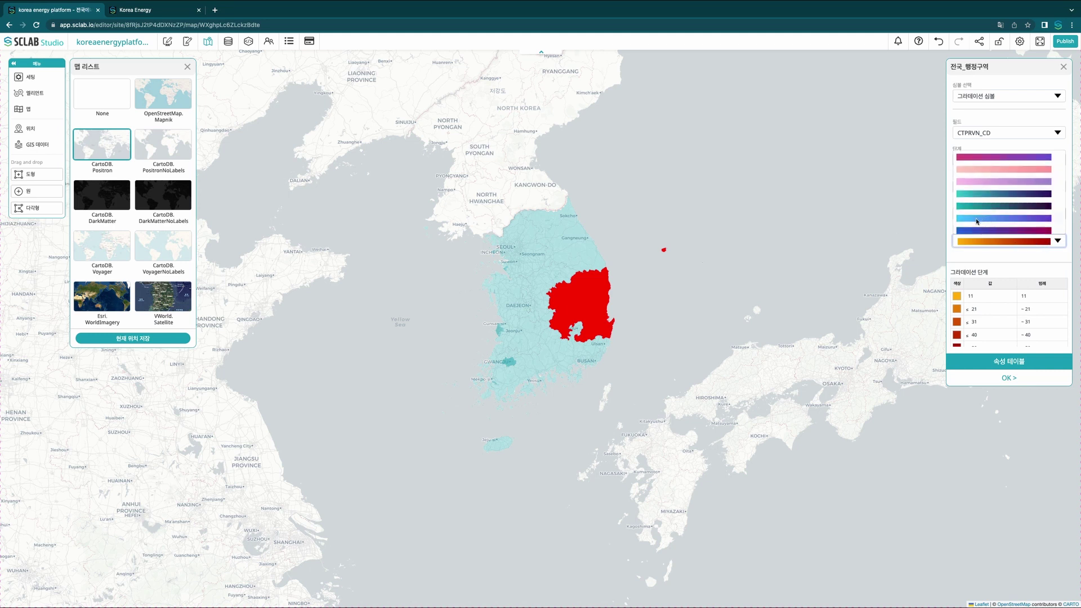
click(974, 219)
scroll(1038, 258, down, 1)
click(1057, 248)
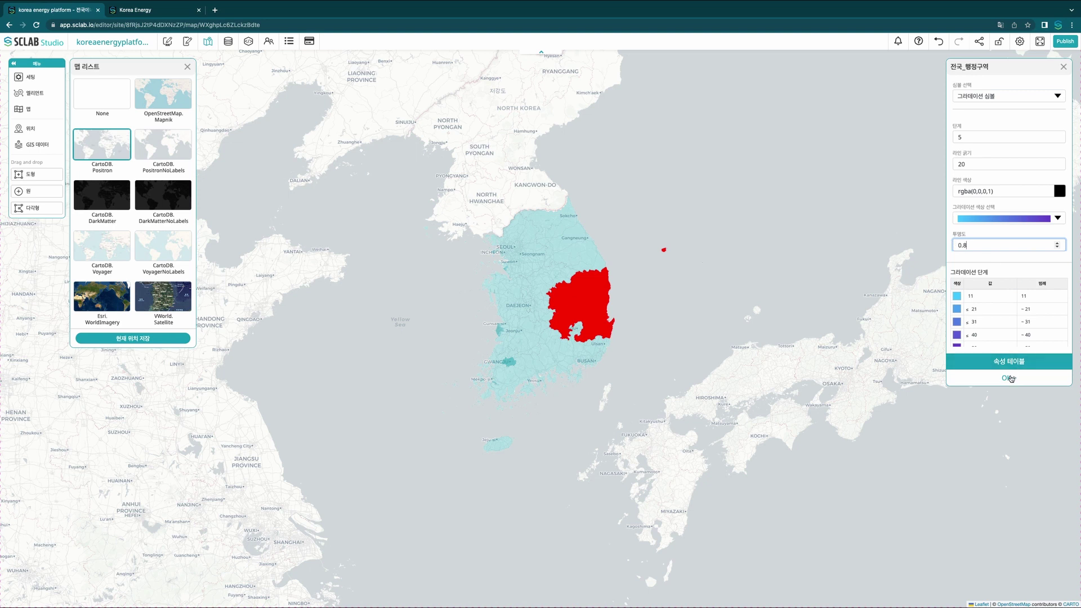
- Base the 전국_행정구역 gradient on the 전기 field, set its line thickness to 30 and apply the styling
scroll(989, 169, up, 1)
click(991, 134)
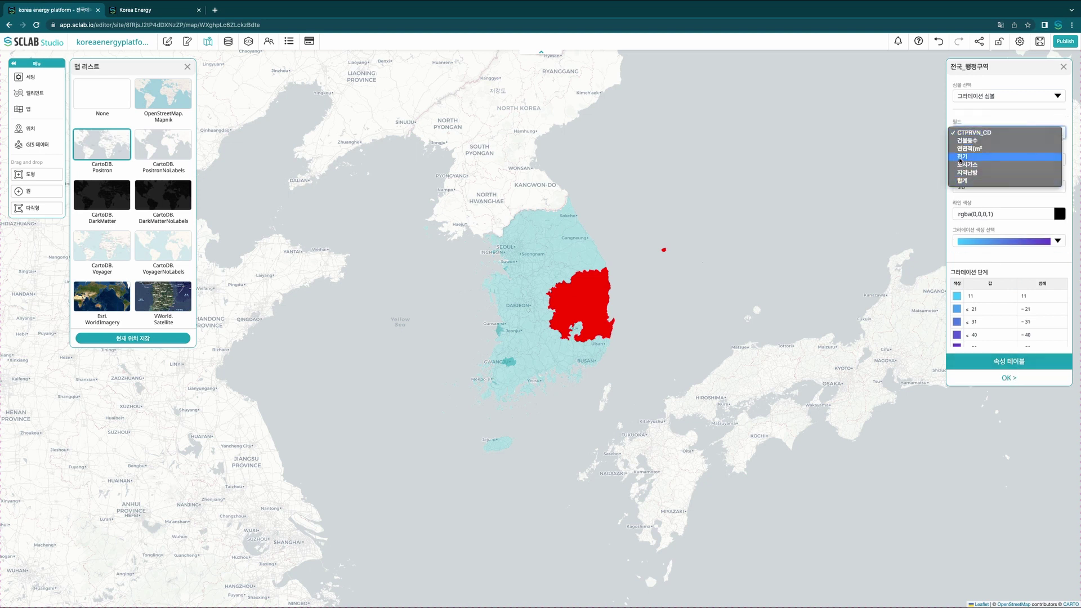
click(978, 149)
scroll(985, 242, down, 1)
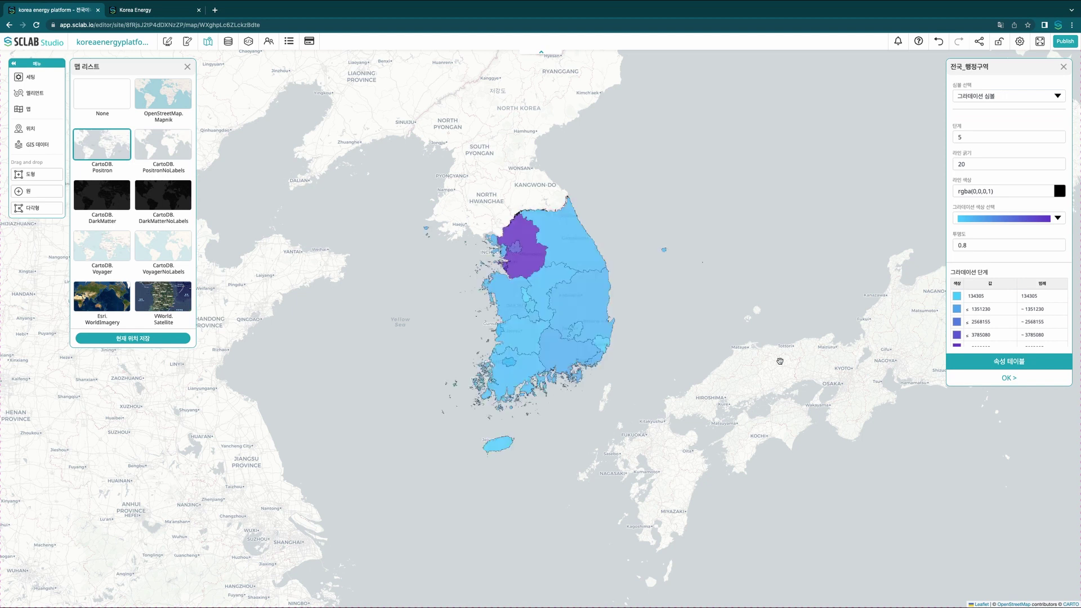
drag(965, 164, 953, 164)
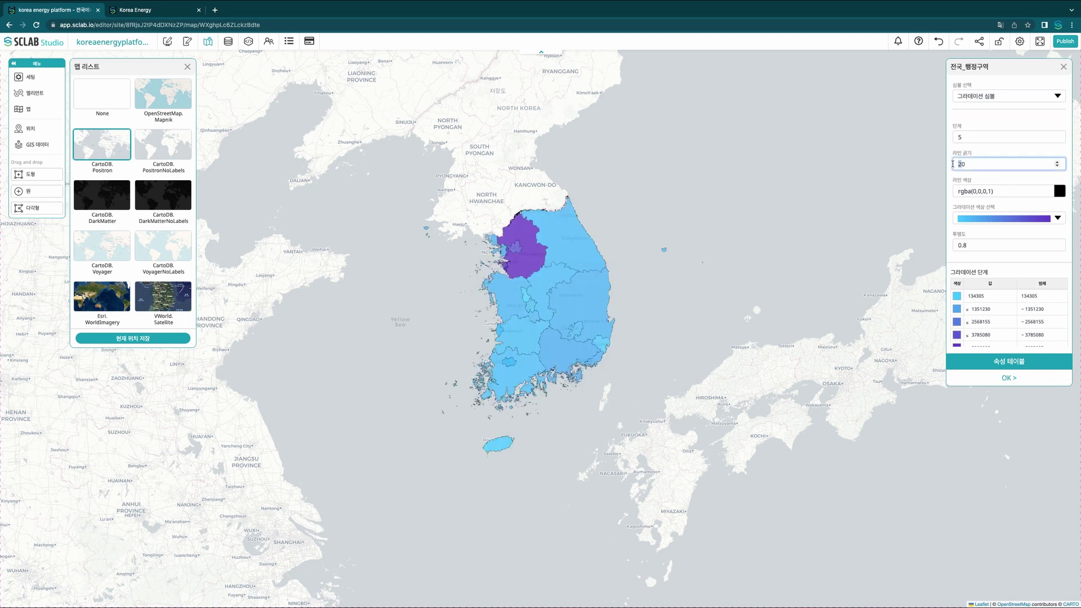
click(1000, 385)
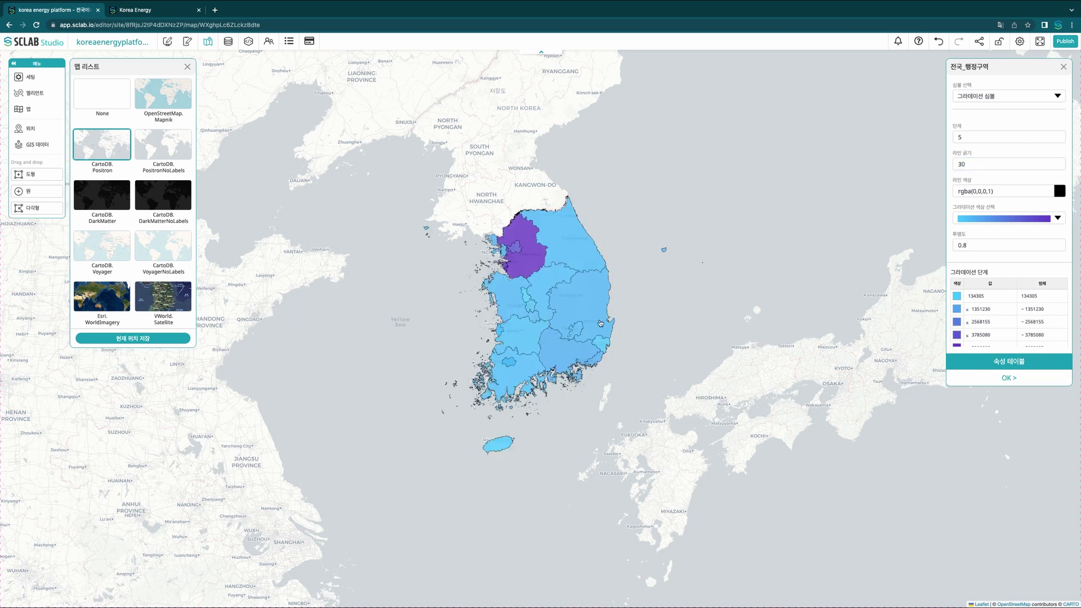
- Return to the map list, duplicate the 전국에너지_전기 map and rename the copy 전국에너지_가스
click(208, 43)
drag(276, 191, 214, 192)
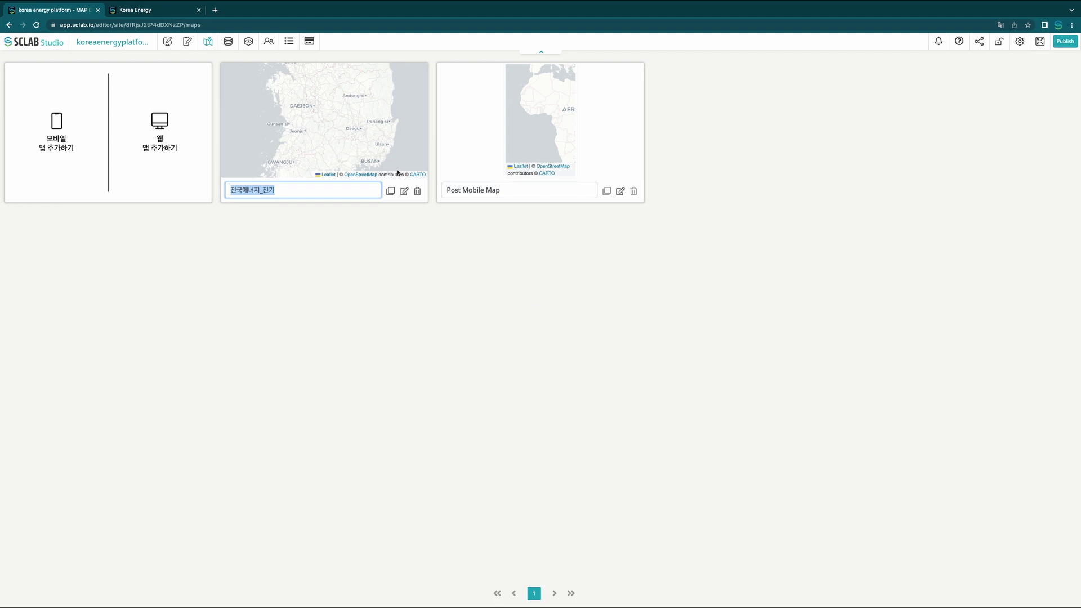
click(390, 191)
drag(498, 190, 484, 190)
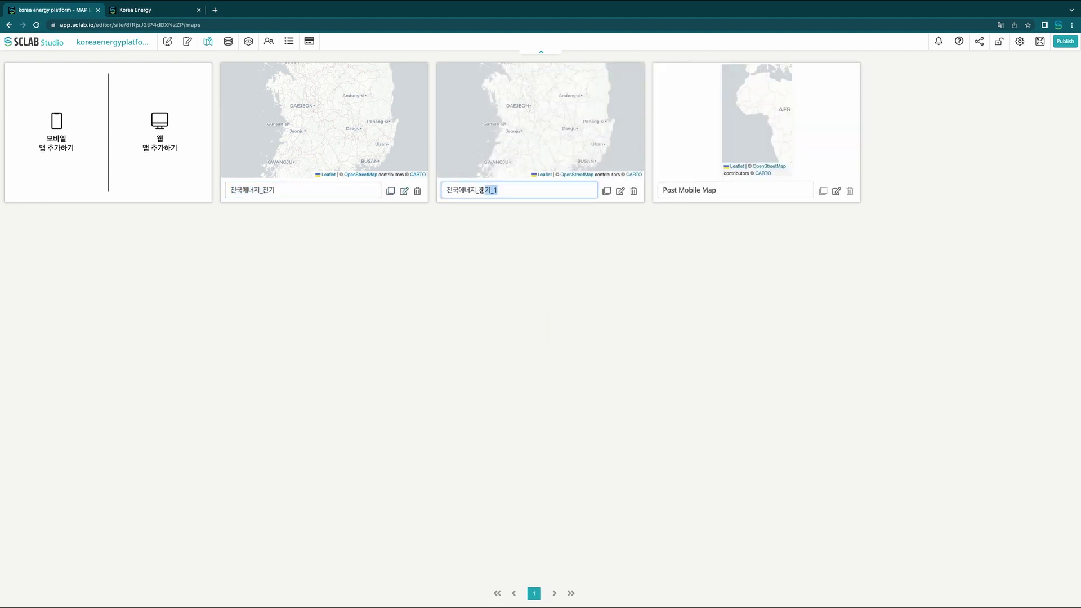
text(가스)
key(Return)
- In the 전국에너지_가스 map, style the 전국_행정구역 layer by the 도시가스 field with the green-to-blue gradient
click(620, 192)
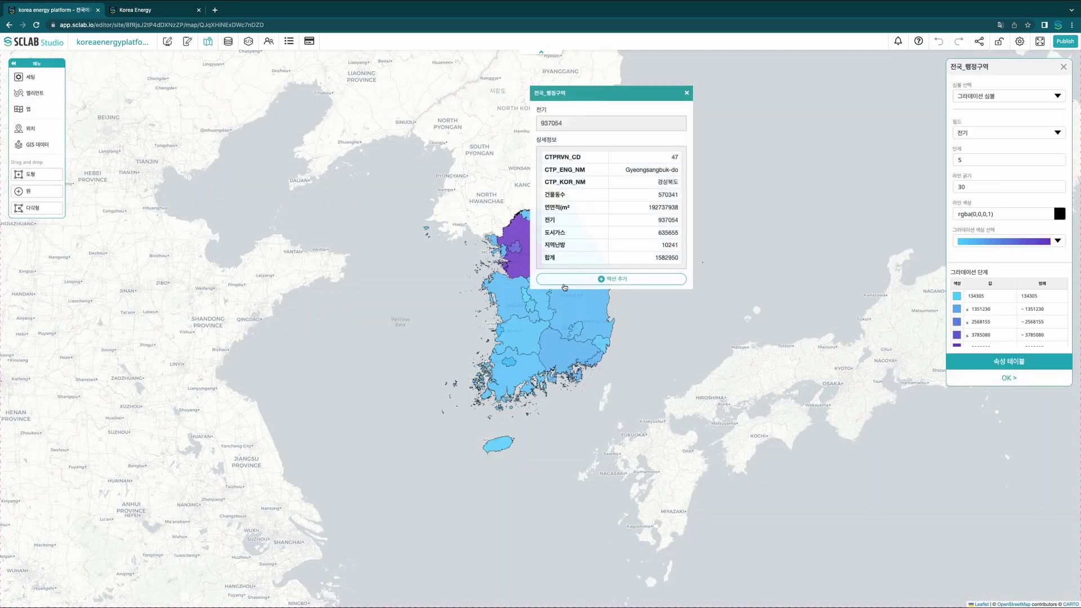
click(562, 287)
click(978, 132)
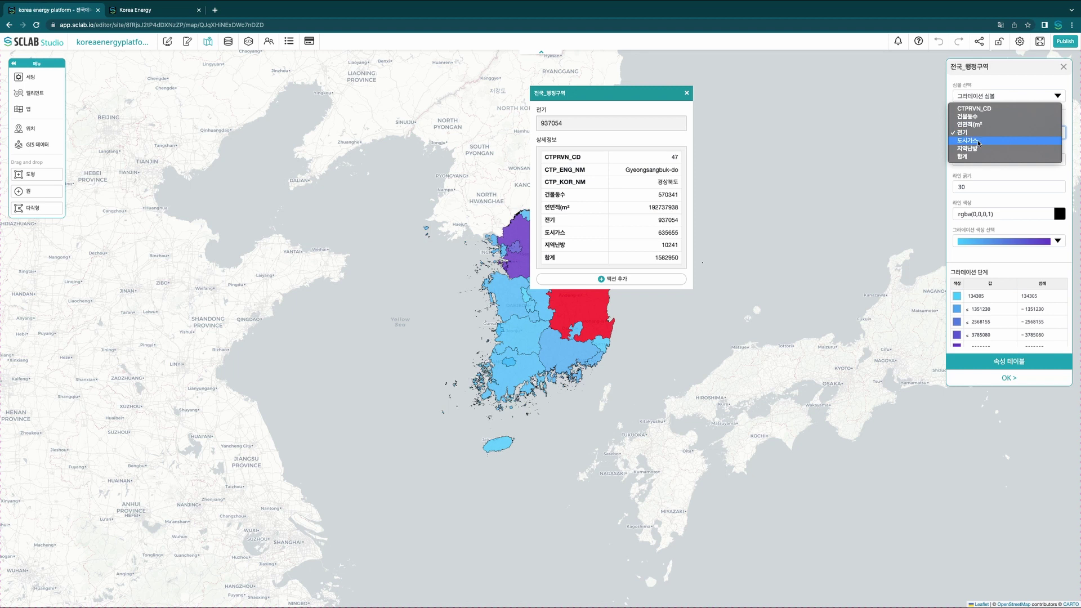
click(978, 141)
click(1058, 242)
click(978, 196)
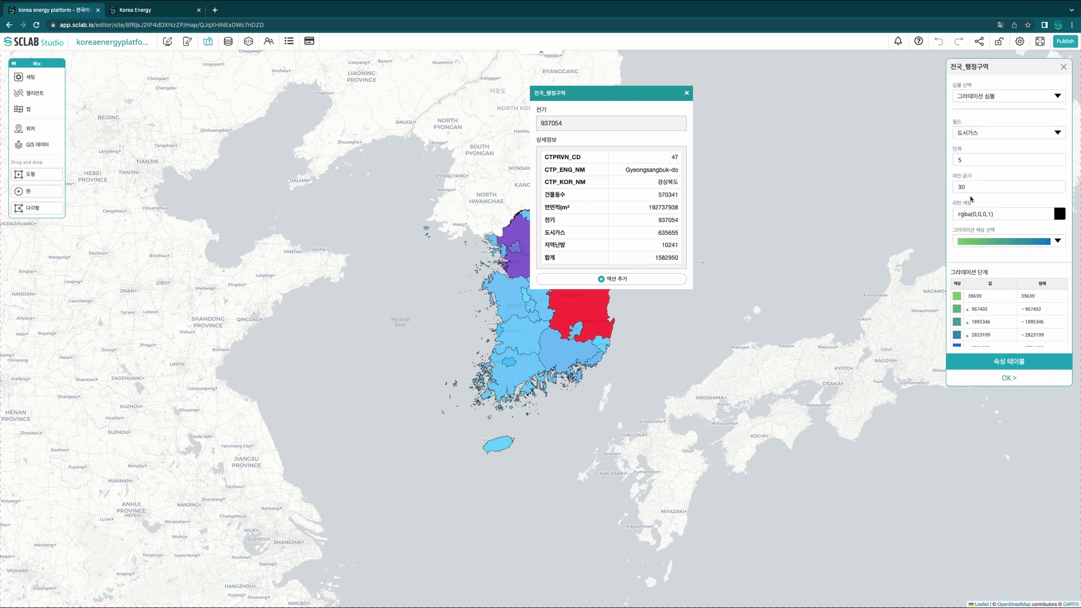
click(686, 93)
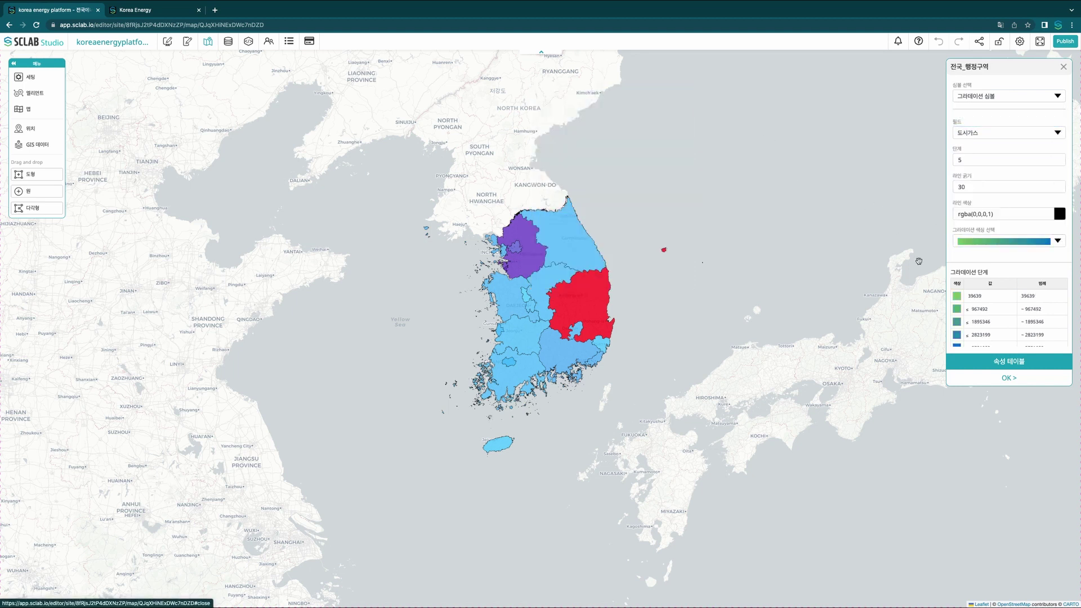
click(1001, 381)
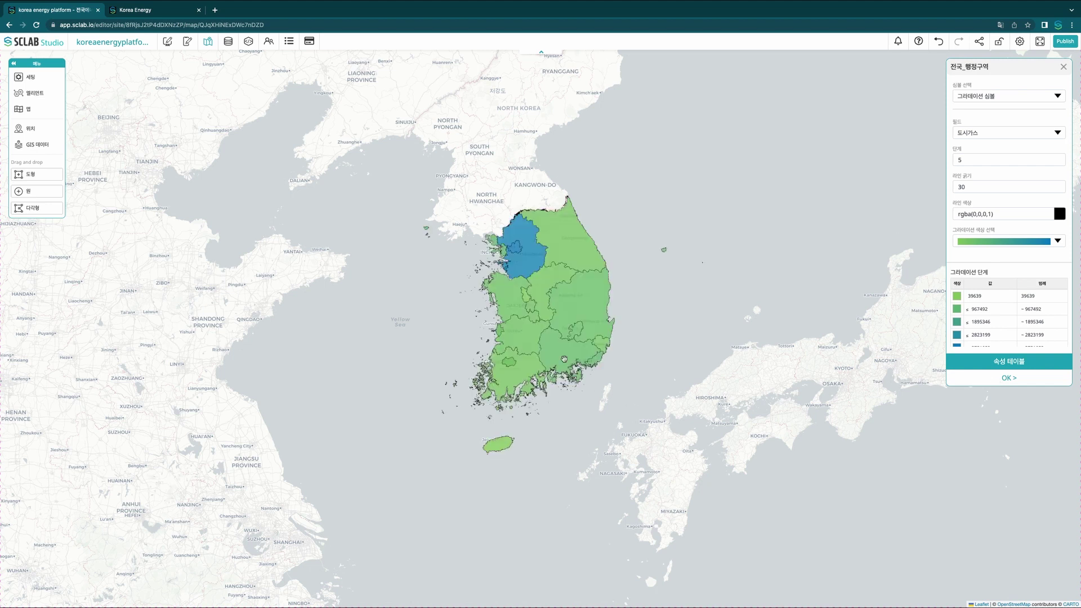
- Return to the map list, duplicate the 전국에너지_가스 map and rename the copy 전국에너지_난방
click(208, 41)
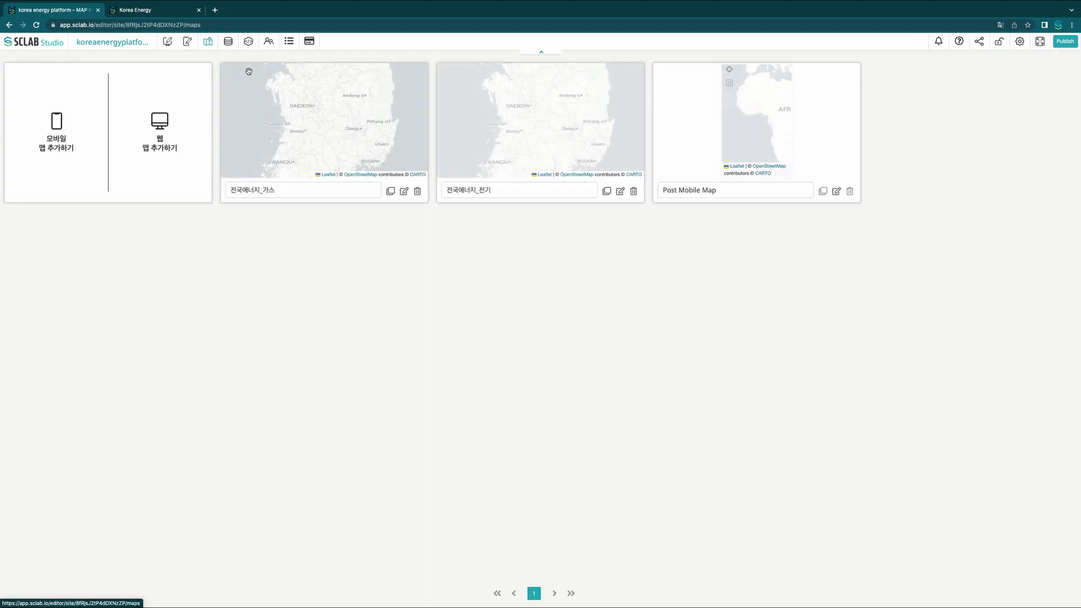
click(391, 191)
drag(499, 191, 483, 193)
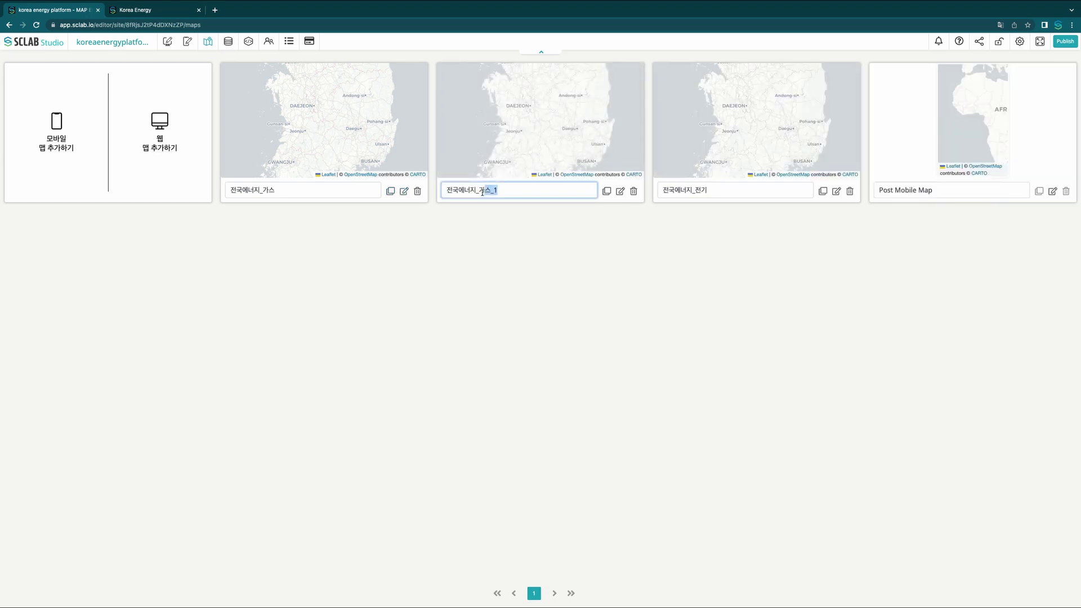
text(냉방)
- In the 전국에너지_난방 map, style the 전국_행정구역 layer by the 지역난방 field with the orange-to-dark-red gradient
click(620, 191)
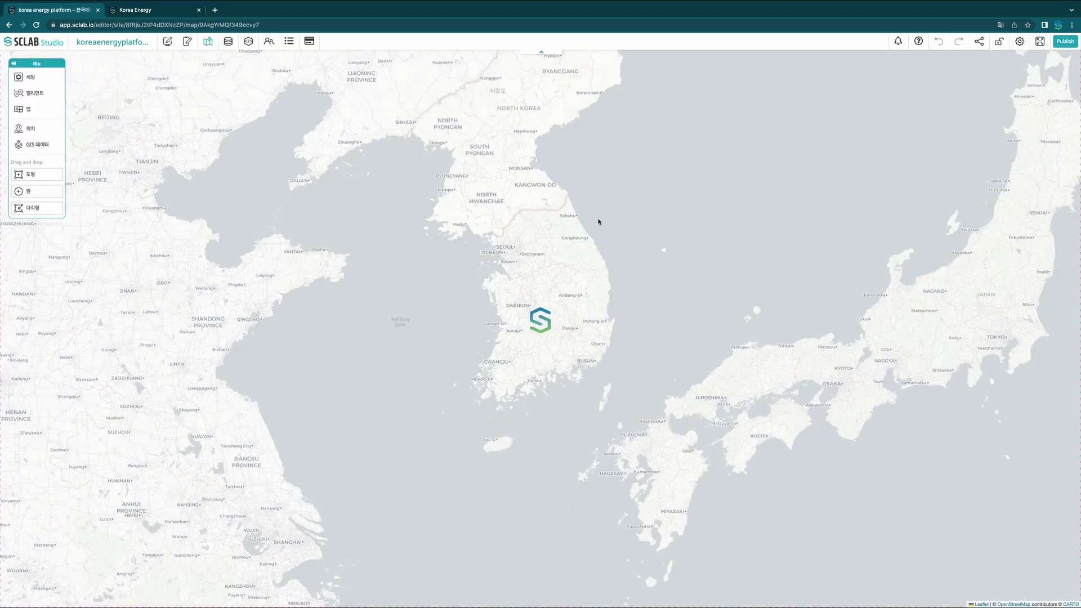
click(586, 315)
click(1008, 132)
click(988, 143)
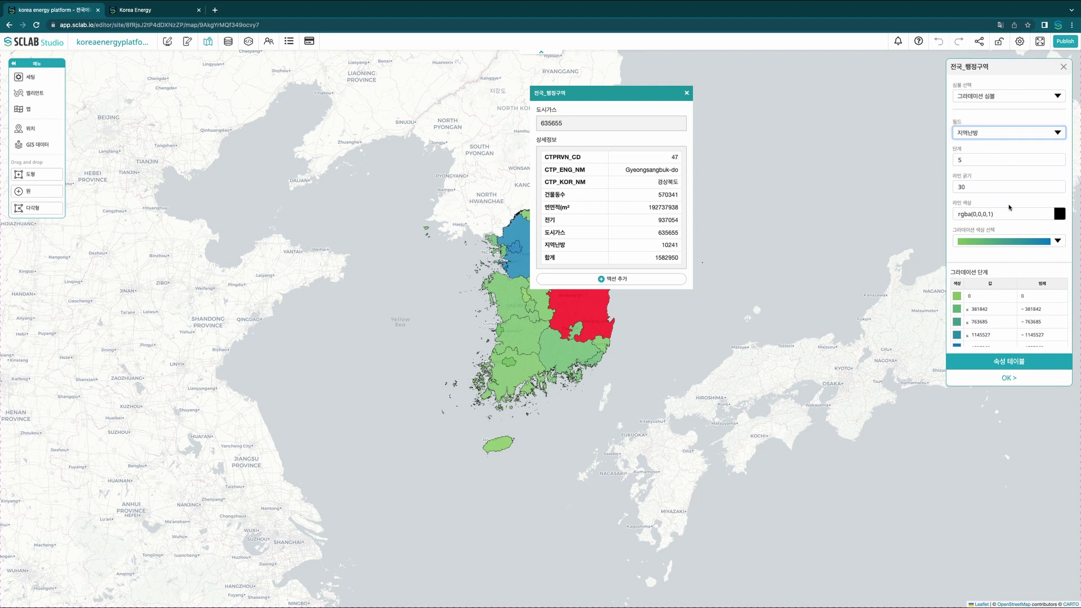
click(1005, 218)
click(994, 142)
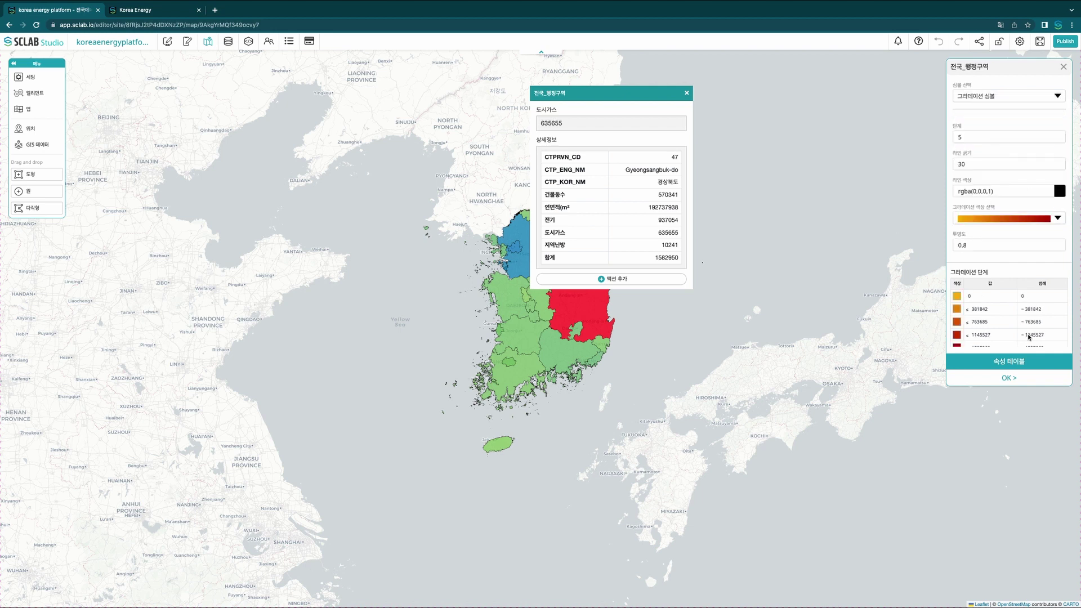
click(1008, 378)
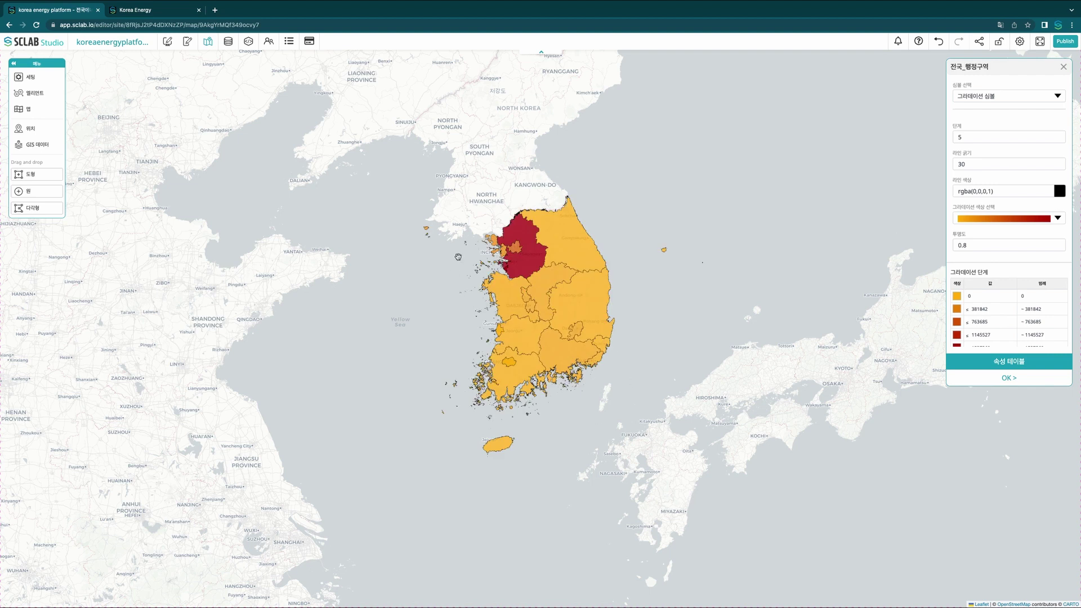
- Return to the map list, add a new web map and name it 서울에너지_전기
click(208, 43)
click(167, 132)
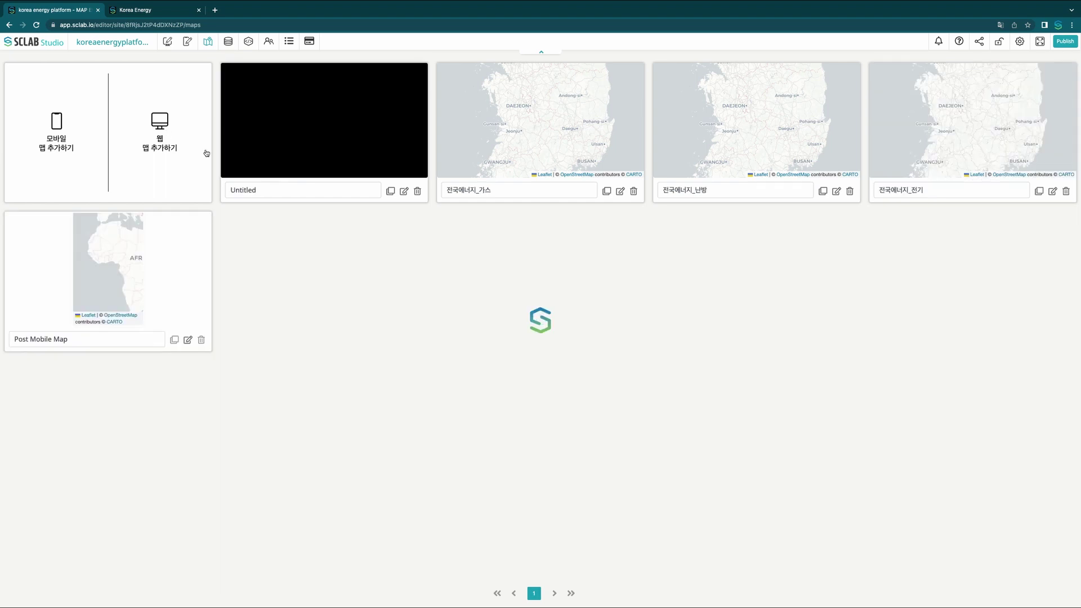
double_click(297, 189)
text(서울에너지_전기)
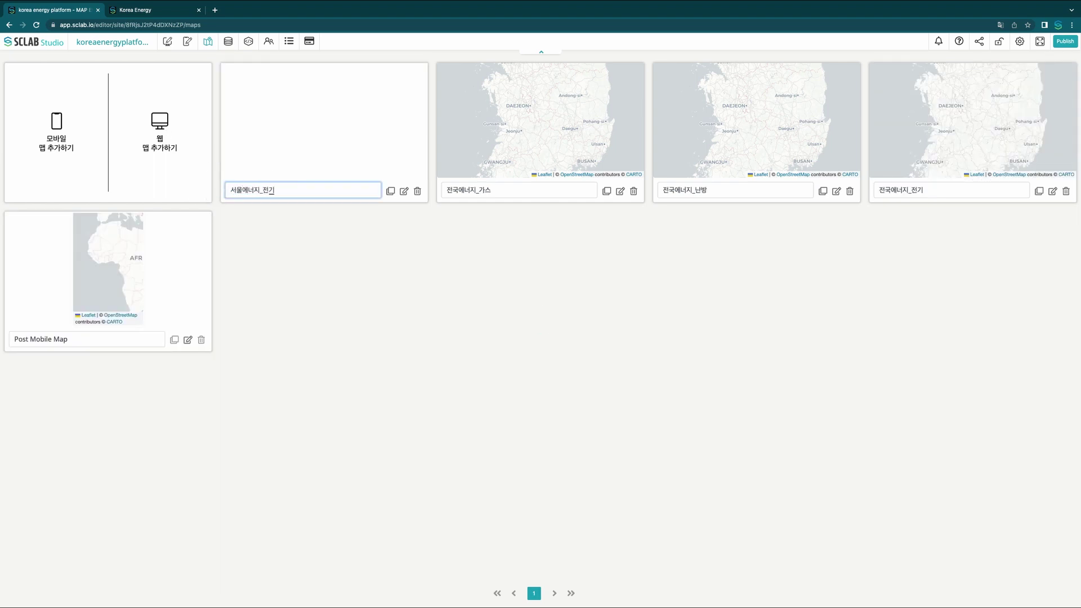
- Open the 서울에너지_전기 map for editing and give it the CartoDB.Positron base map
click(403, 191)
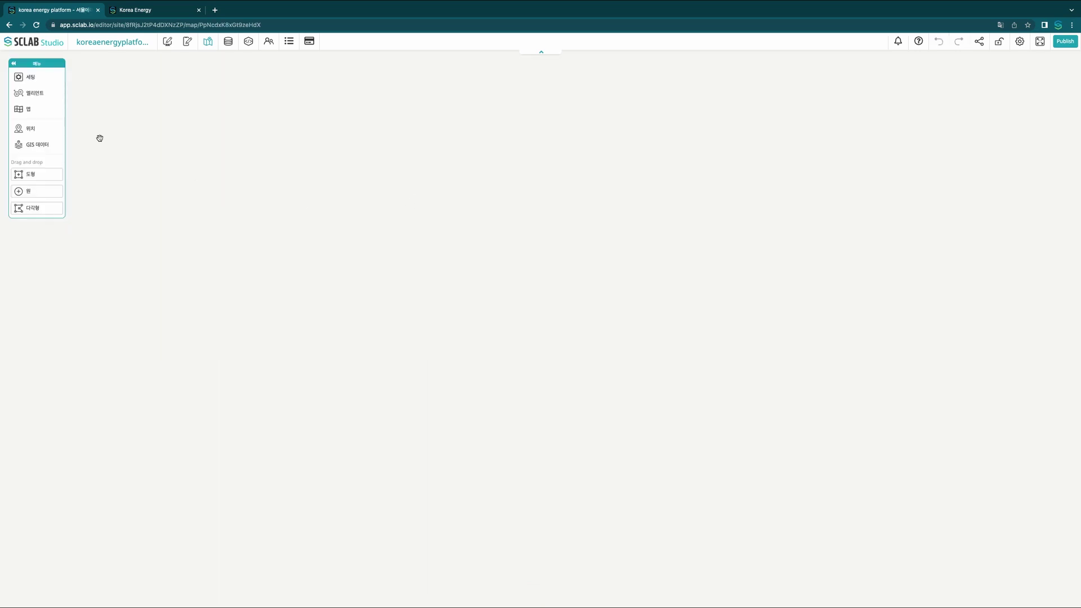
click(23, 108)
click(100, 147)
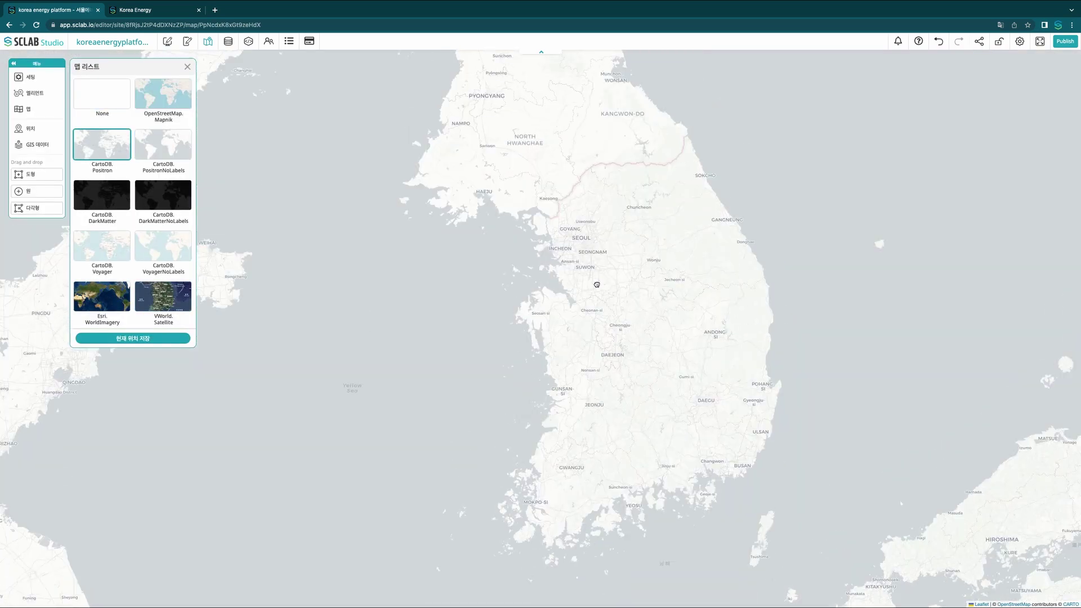
drag(597, 284, 568, 320)
- Create new GIS data from the file 서울_행정구역.zip
click(38, 145)
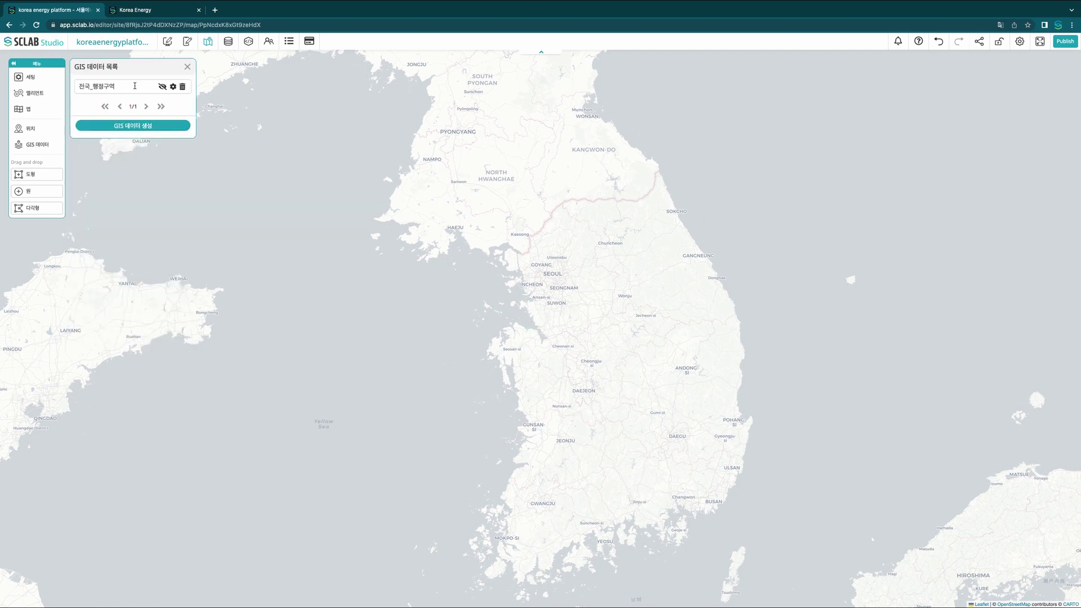
click(135, 125)
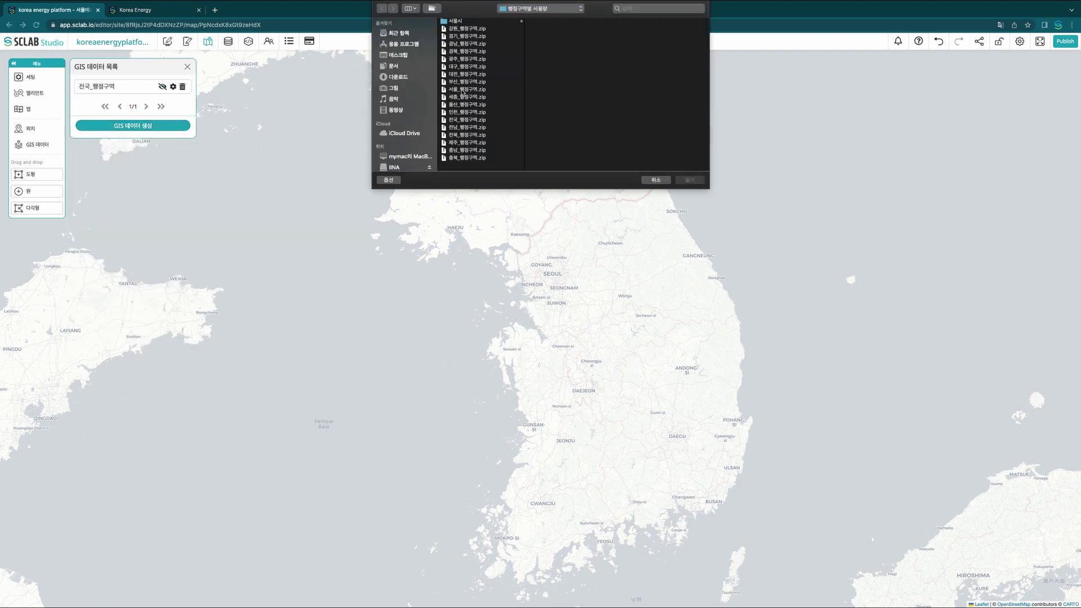
click(462, 89)
click(702, 181)
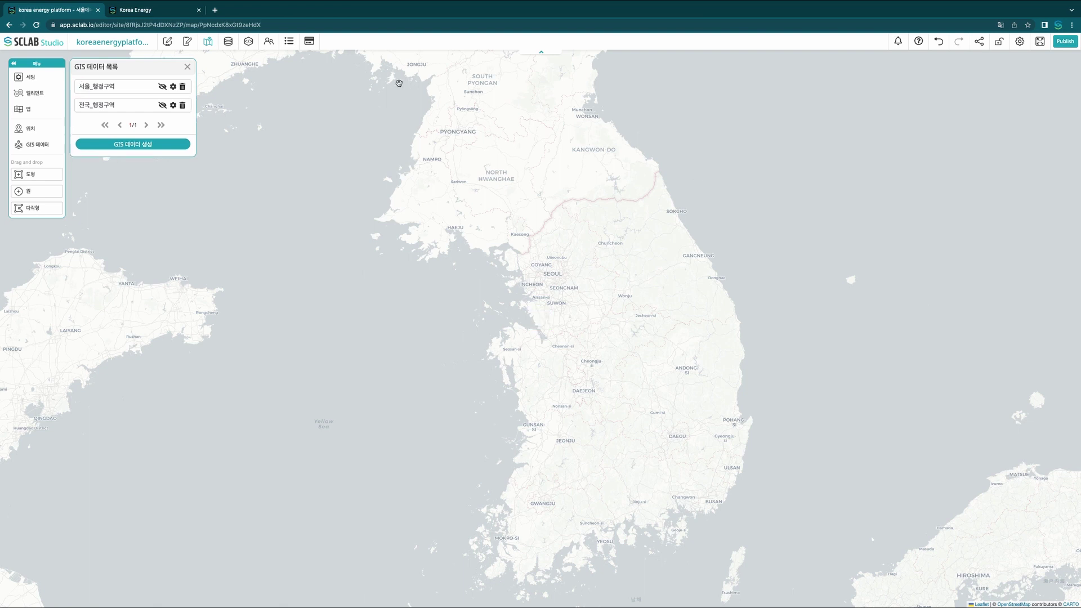
- Show the 서울_행정구역 layer and save a map position centred on Seoul as the current location
click(163, 86)
scroll(540, 270, up, 3)
scroll(535, 275, up, 2)
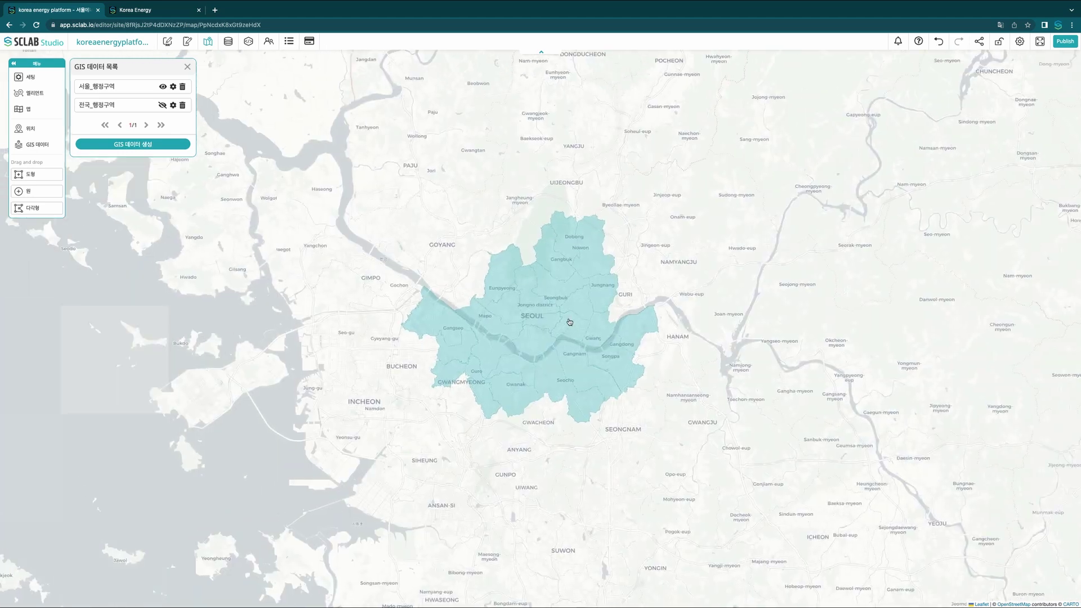
drag(568, 319, 567, 312)
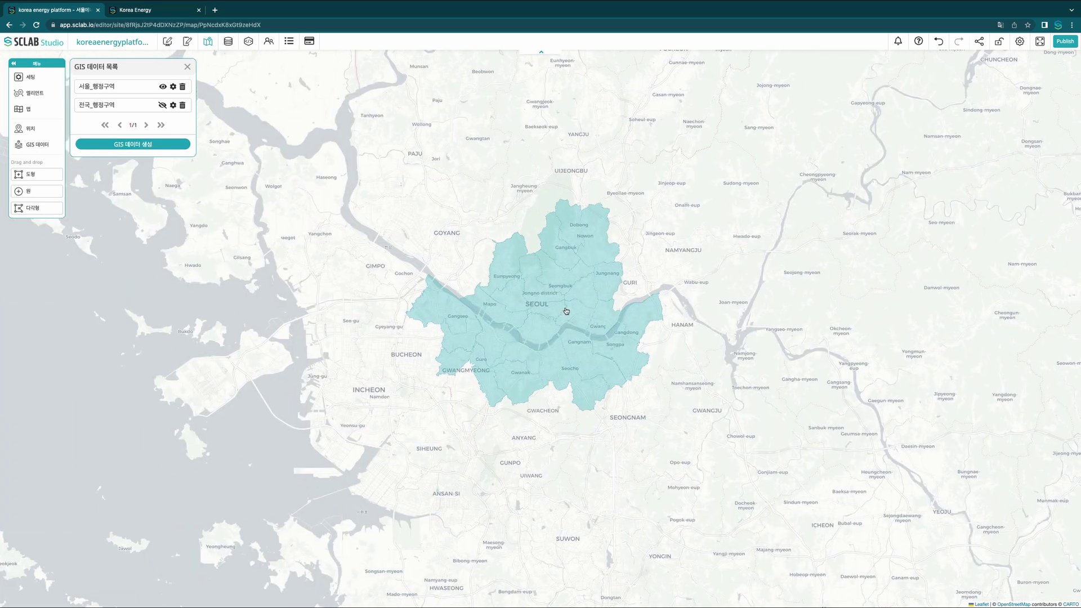
click(33, 118)
click(133, 338)
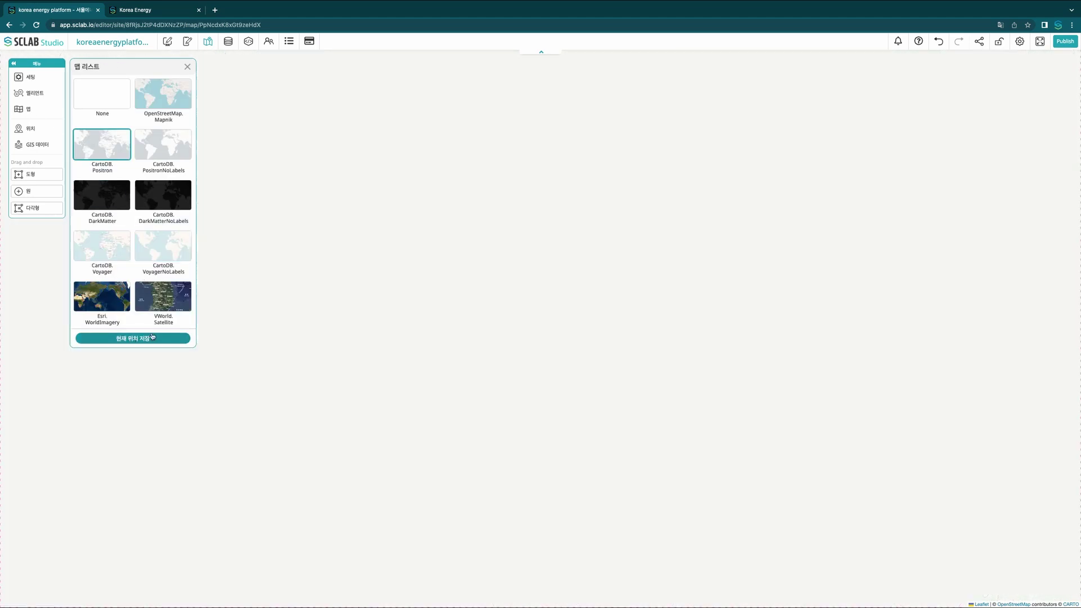
- Select the 서울_행정구역 layer through a district on the map, switch its symbol to 그라데이션 심볼 and its field to 전기
click(550, 333)
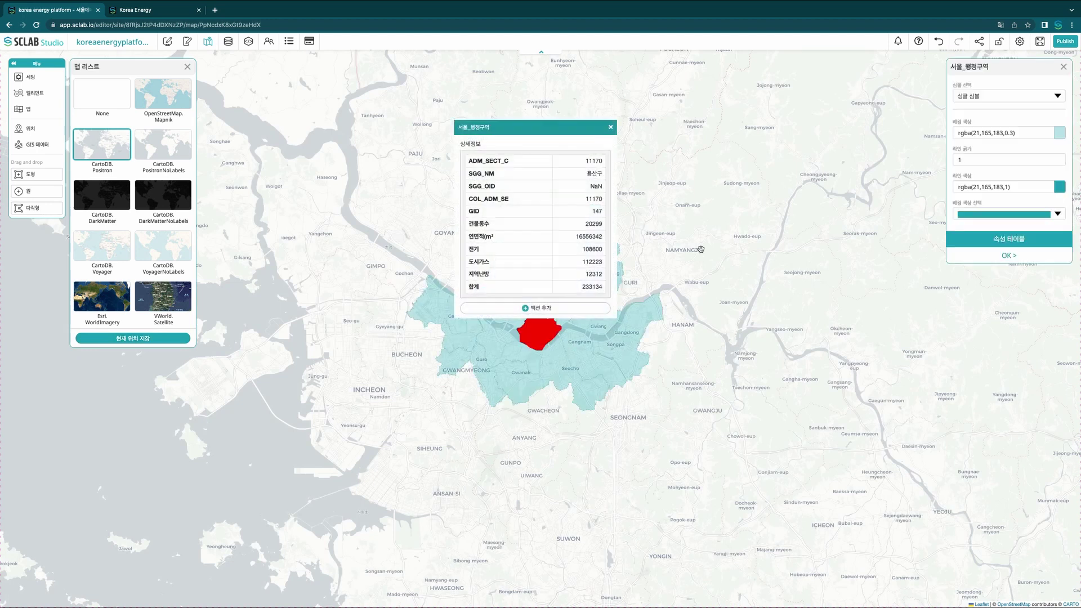
click(1013, 99)
click(1008, 103)
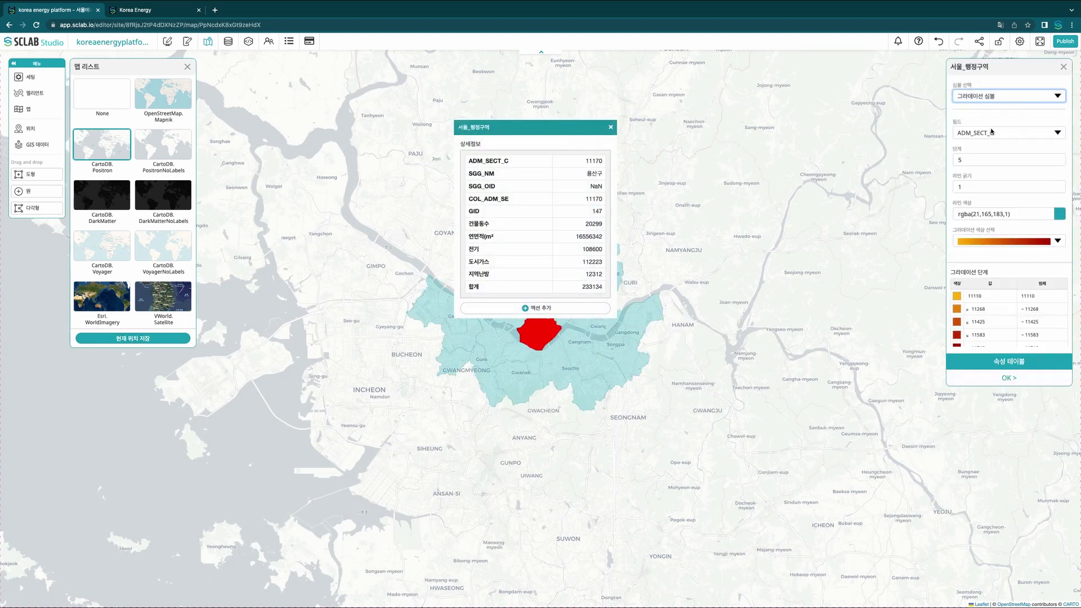
click(1005, 133)
click(974, 183)
- Set the 서울_행정구역 gradient to 10 steps with line thickness 10 and black line colour, rgba(0,0,0,1)
key(Tab)
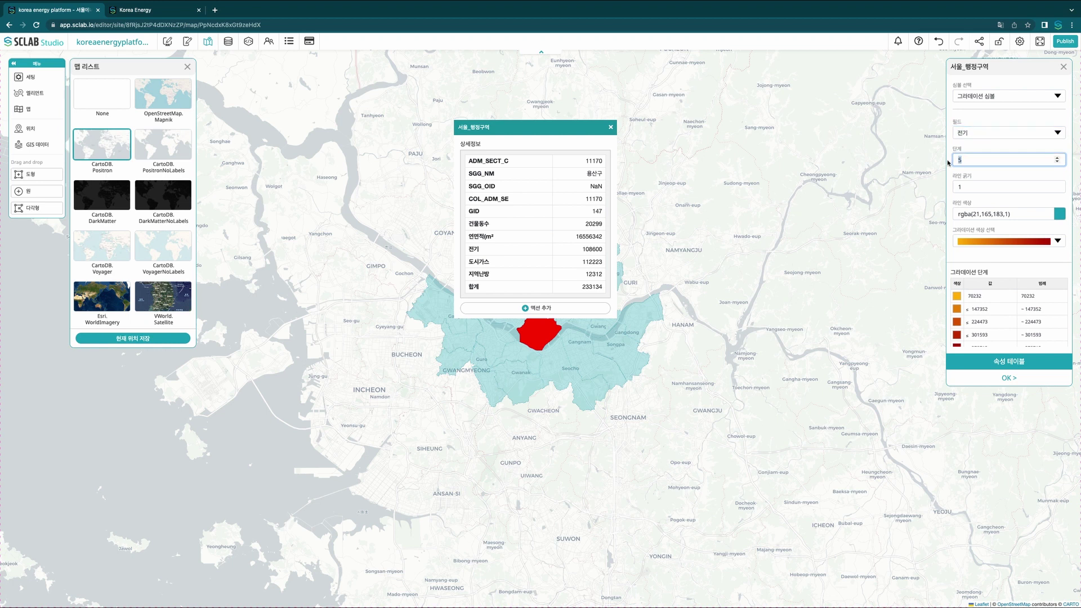
click(964, 187)
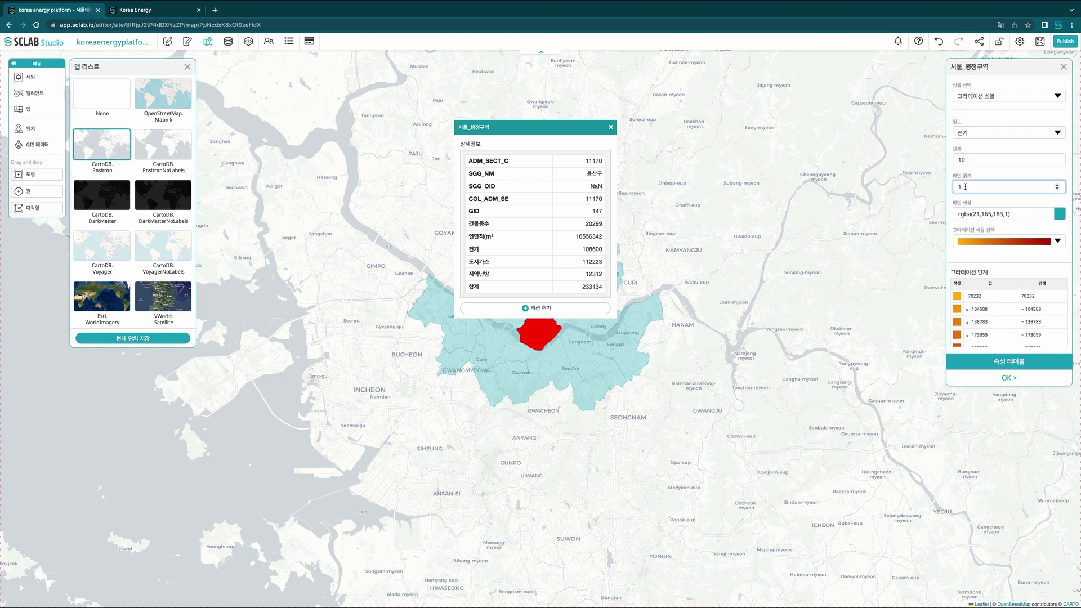
click(1059, 213)
click(974, 287)
click(1011, 214)
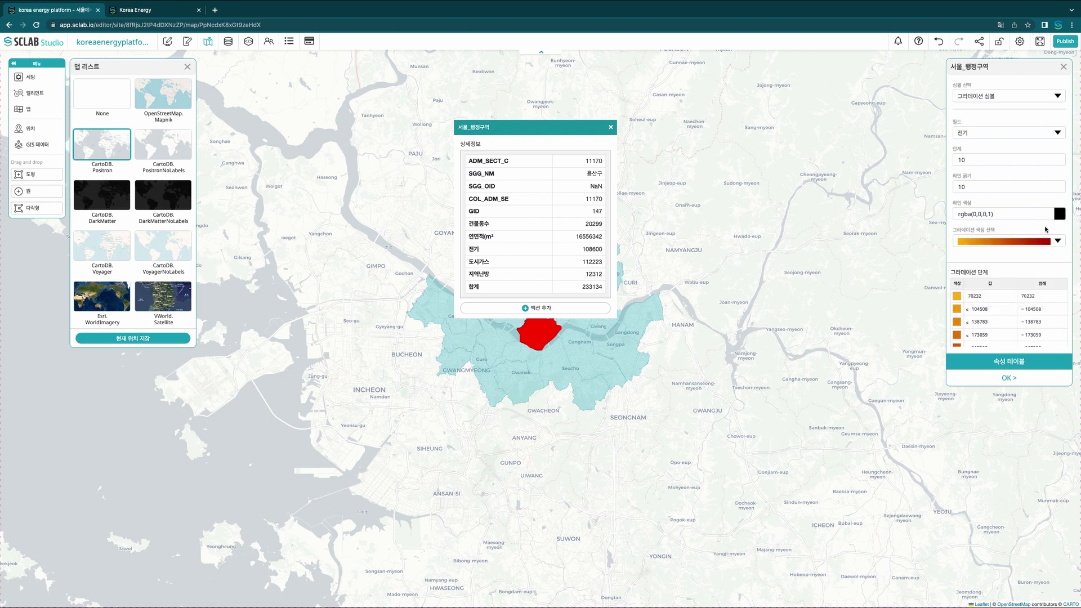
- Give the 서울_행정구역 layer the light-blue-to-purple gradient with opacity 0.8 and apply the styling
click(1045, 241)
scroll(992, 185, down, 3)
scroll(992, 186, down, 3)
click(996, 170)
click(1058, 248)
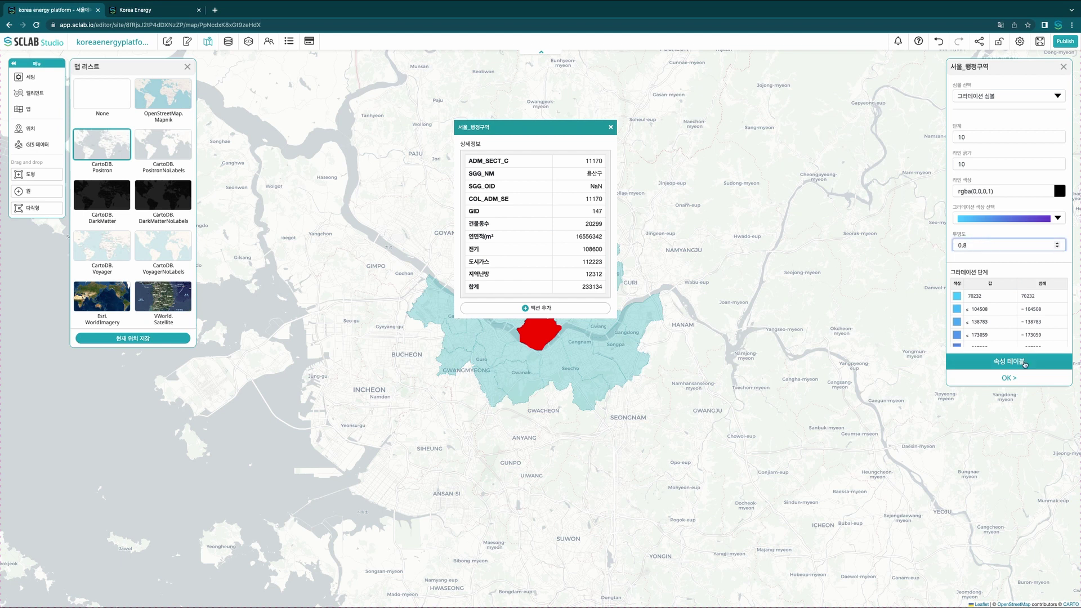
click(1009, 379)
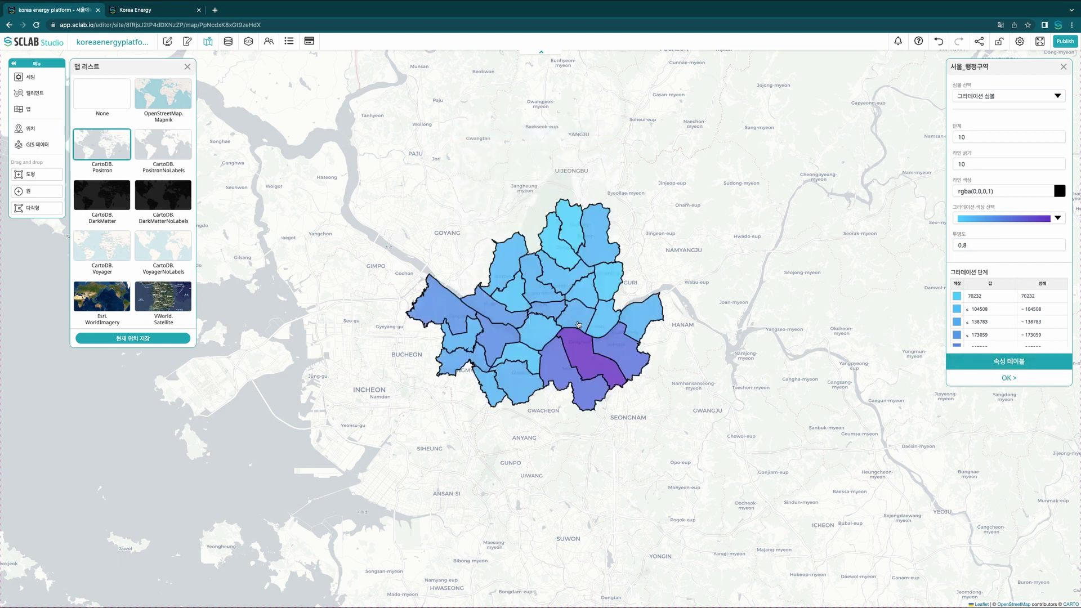
- Set the 서울_행정구역 layer's line thickness to 6, apply it and return to the map list
double_click(953, 163)
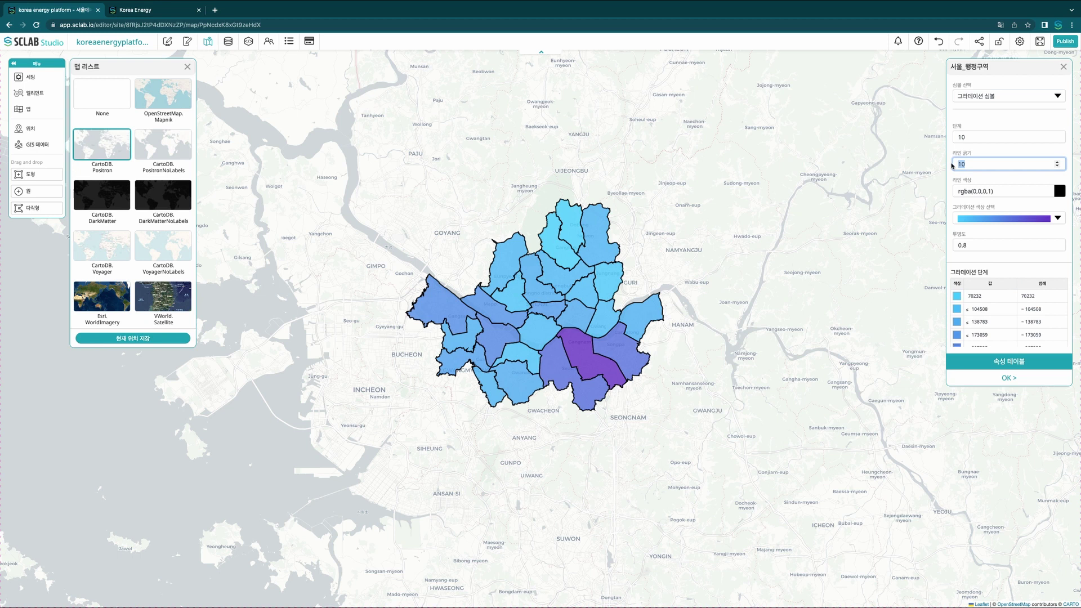
click(1009, 377)
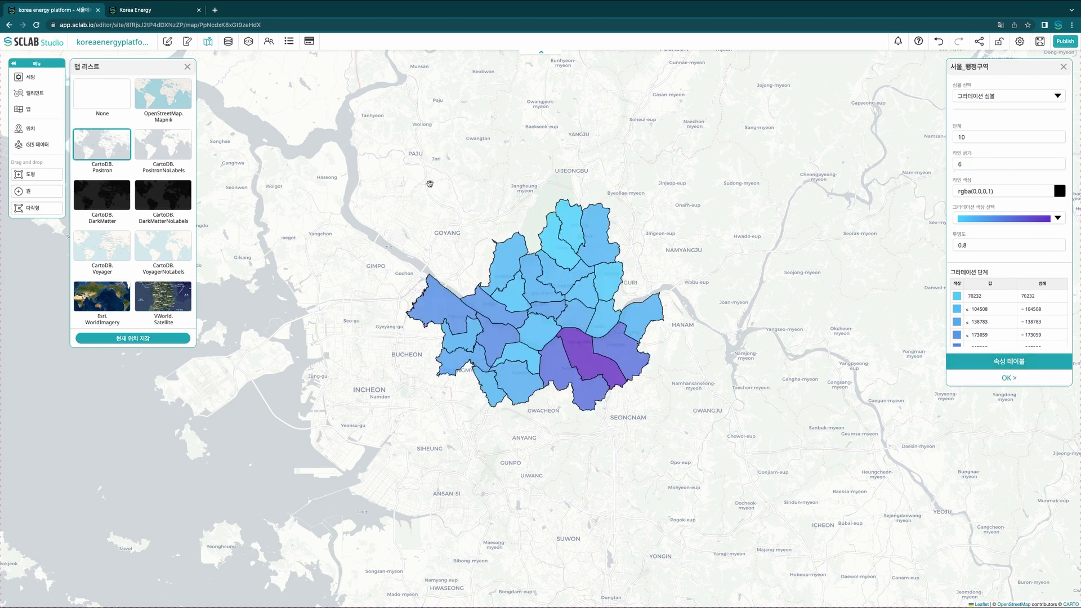
click(208, 43)
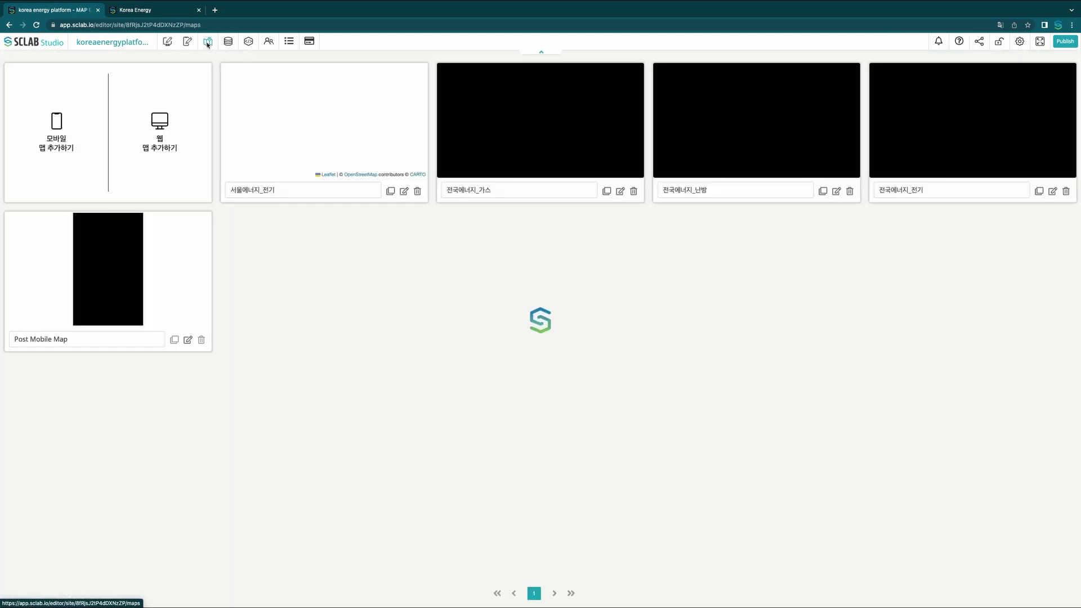
- Duplicate the 서울에너지_전기 map, rename the copy as 서울에너지_가스 and open it for editing
click(390, 192)
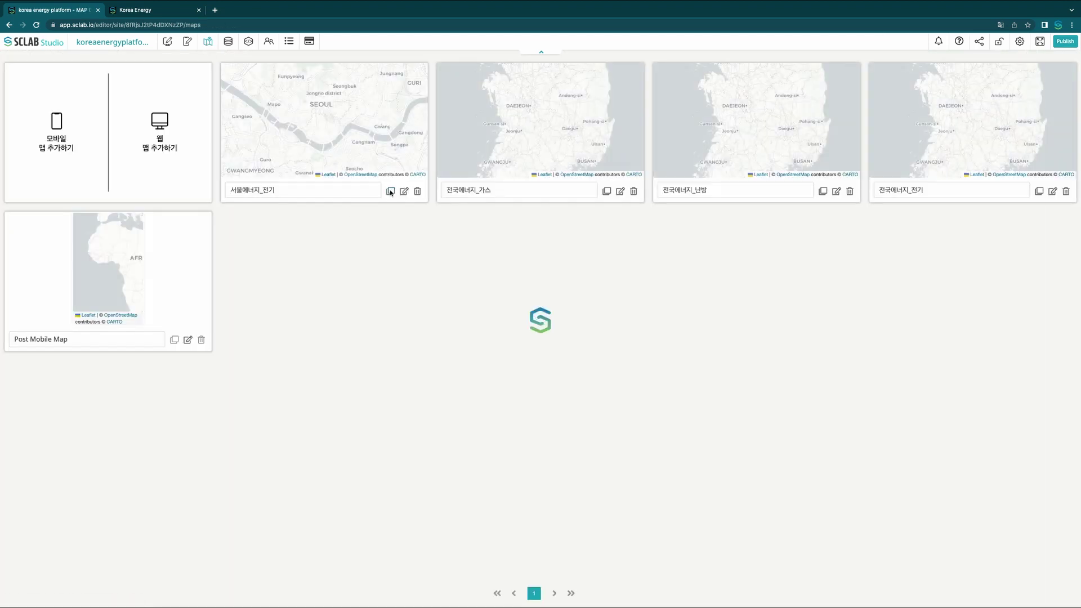
drag(480, 190, 497, 190)
text(가스)
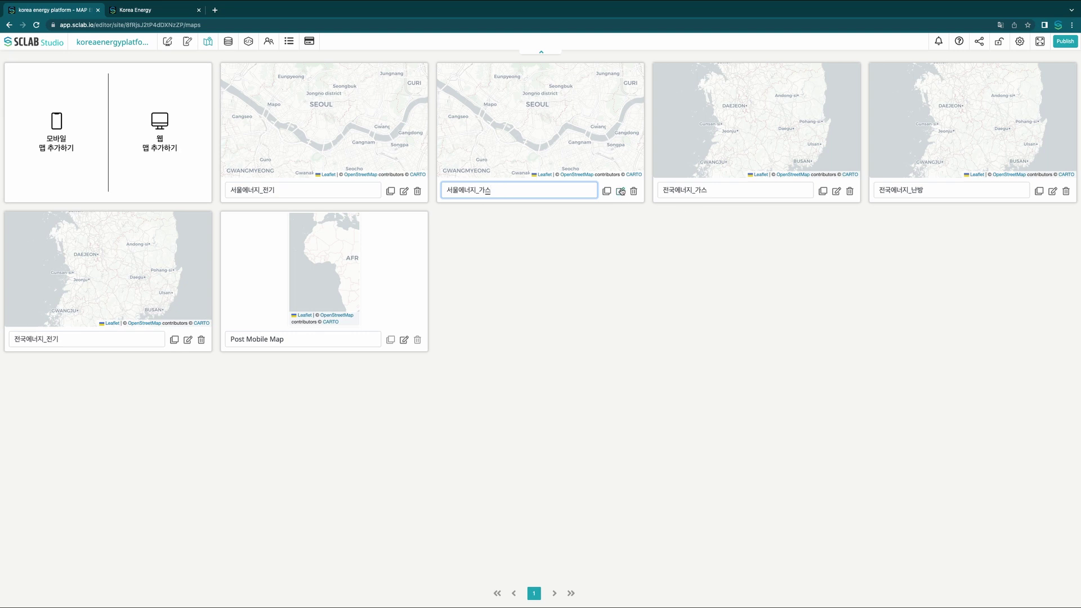
click(621, 192)
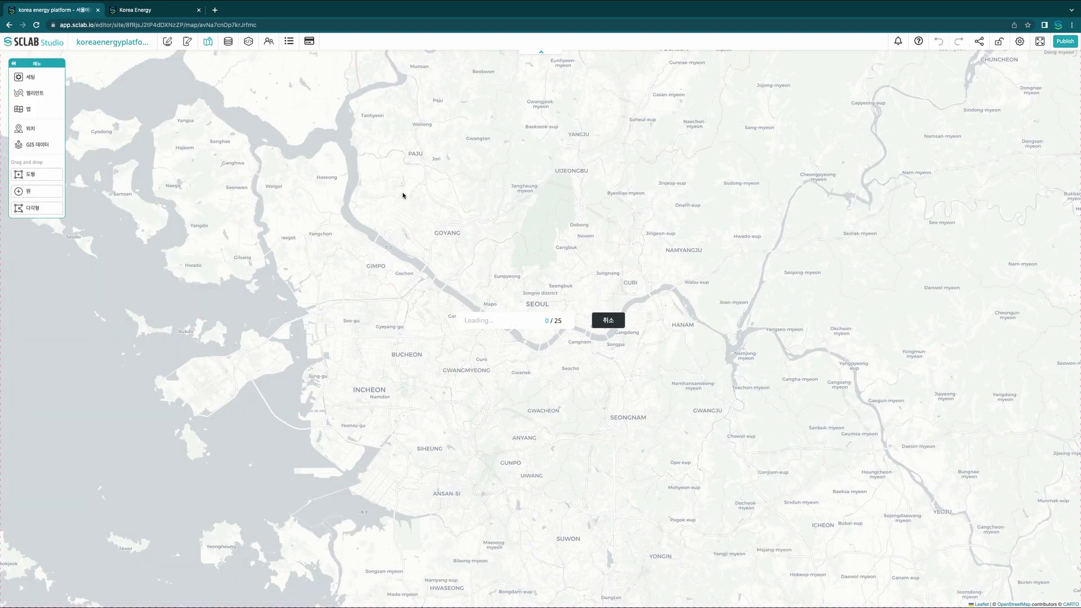
- Switch the 서울_행정구역 layer's field to 도시가스 with the green-to-blue gradient and apply the styling
click(561, 309)
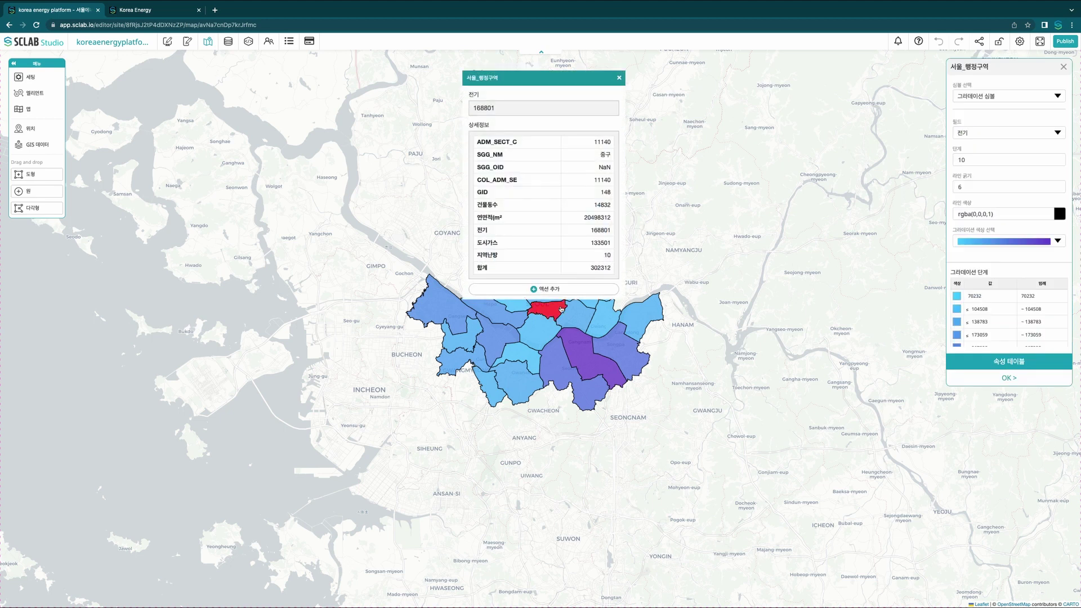
click(972, 131)
click(974, 139)
click(1041, 246)
click(1008, 239)
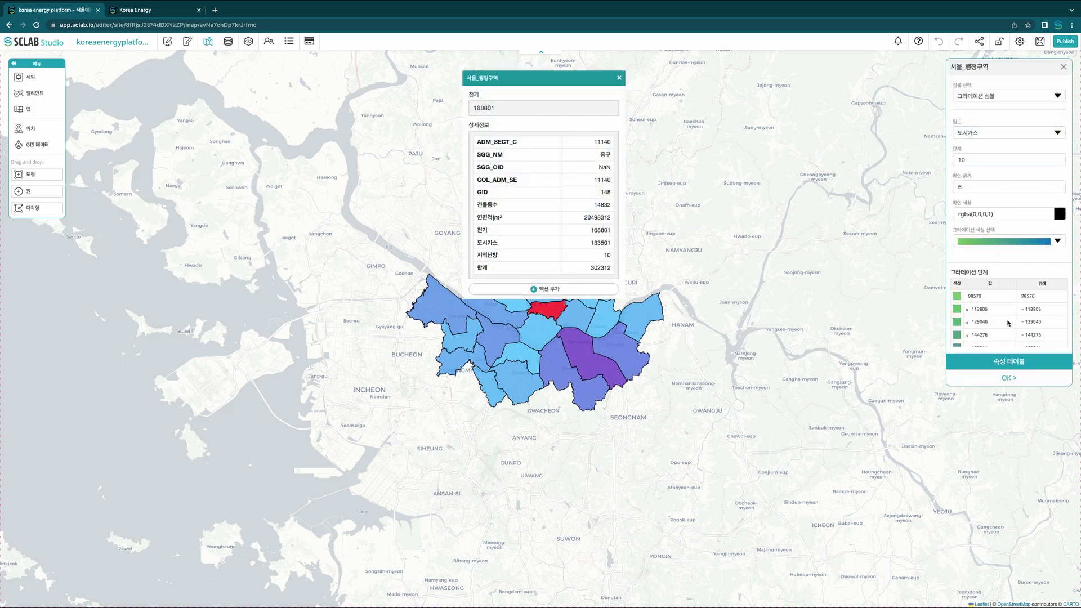
click(1004, 377)
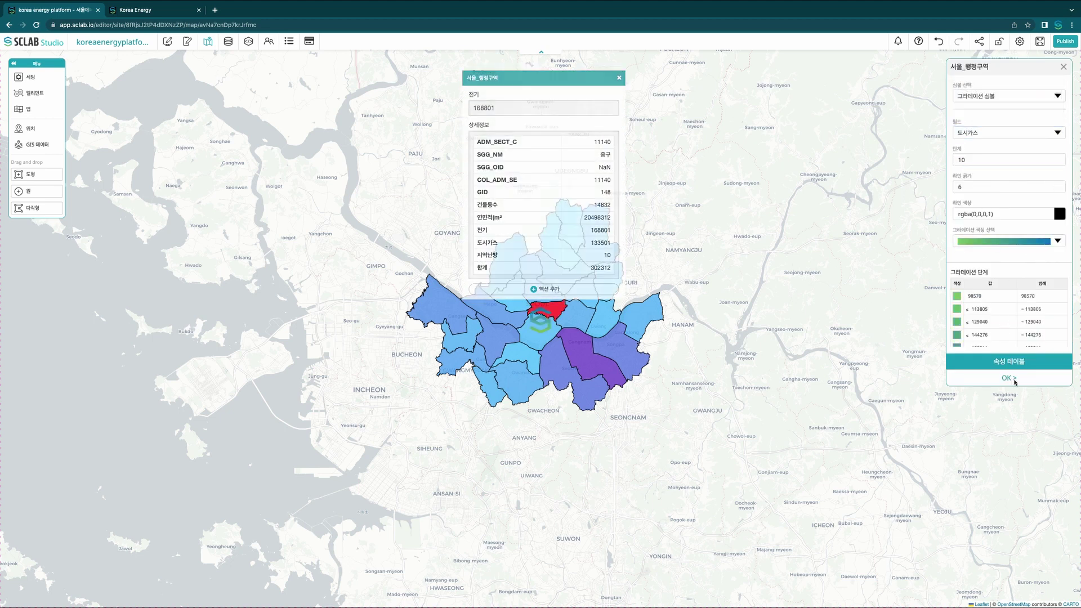
- Examine the 도시가스 details of districts in southern Seoul on the map and close the details popup
click(588, 353)
click(483, 387)
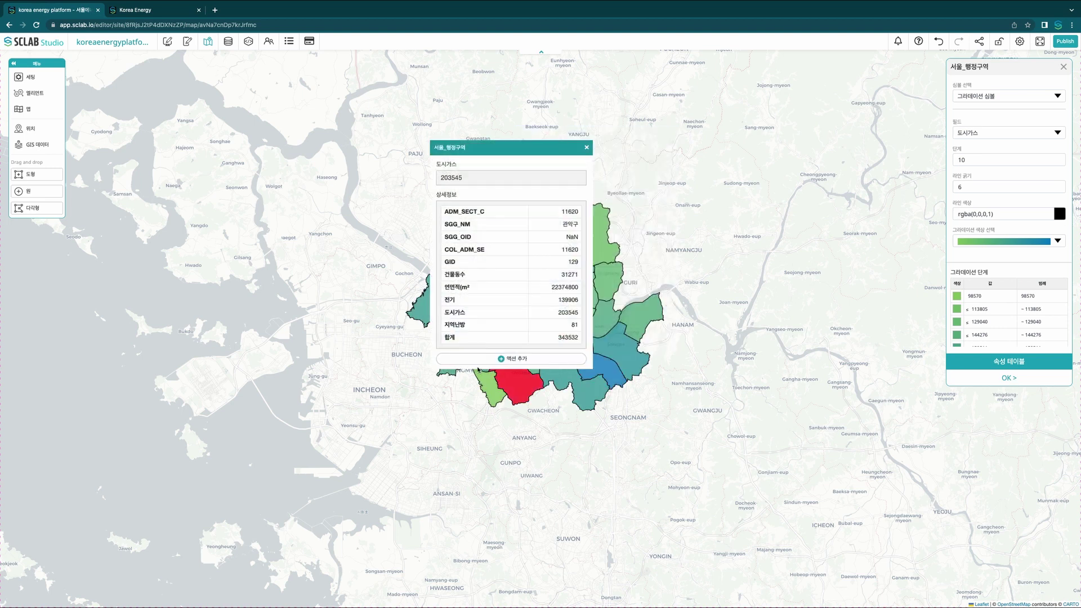
click(561, 156)
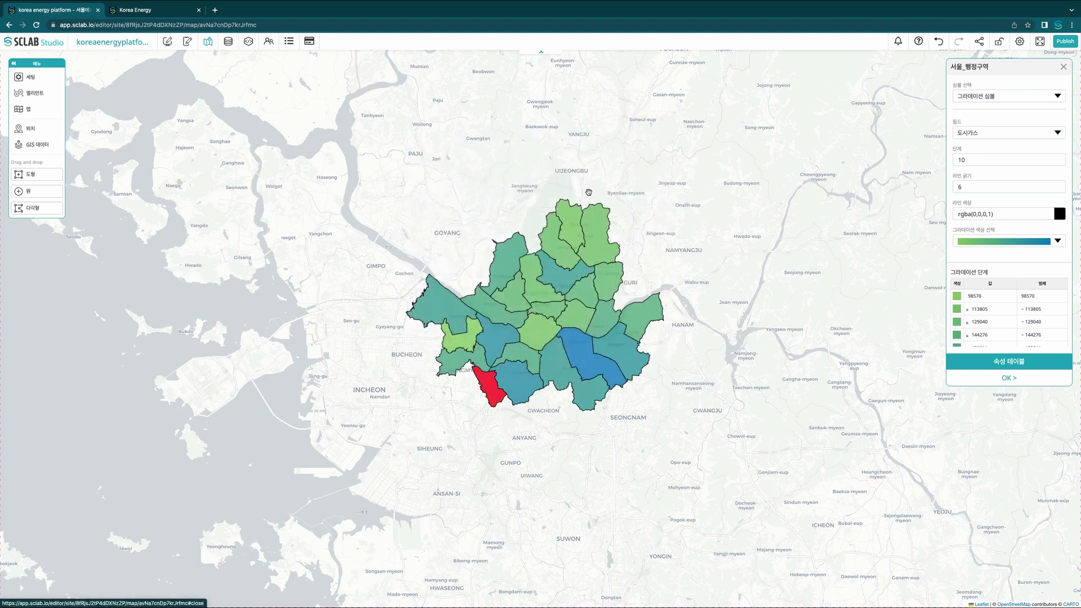
- Duplicate the 서울에너지_가스 map, rename the copy as 서울에너지_난방 and open it for editing
click(208, 42)
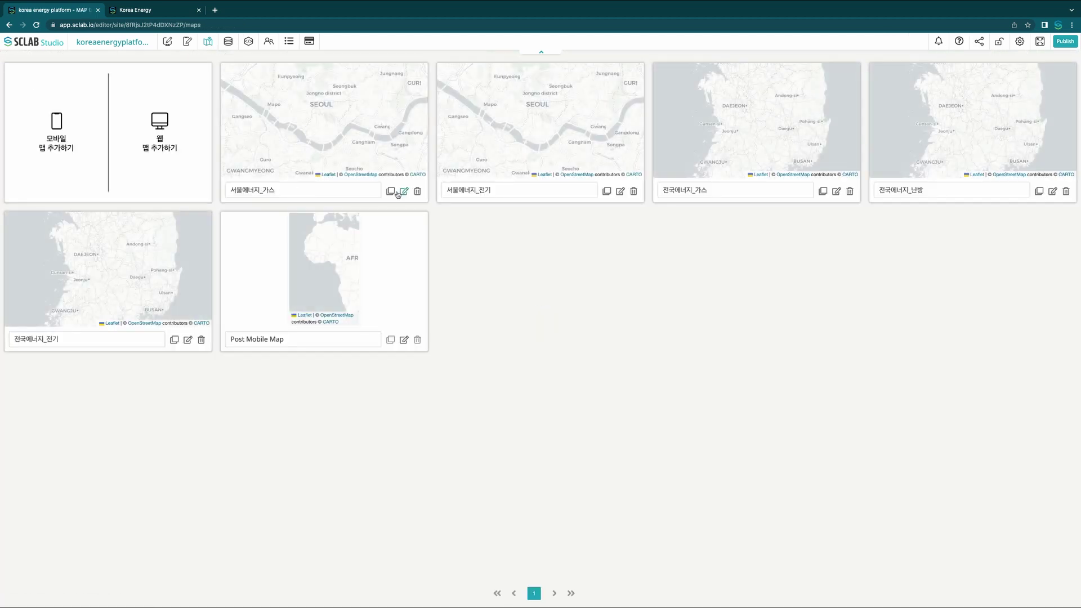
click(391, 191)
click(480, 190)
key(shift+End)
text(나)
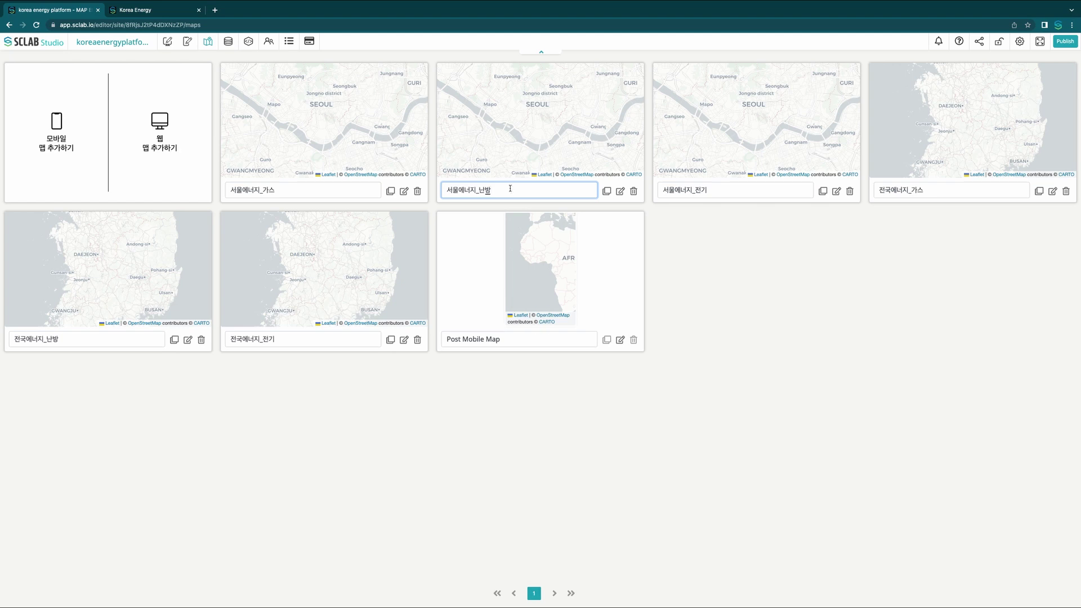
click(620, 191)
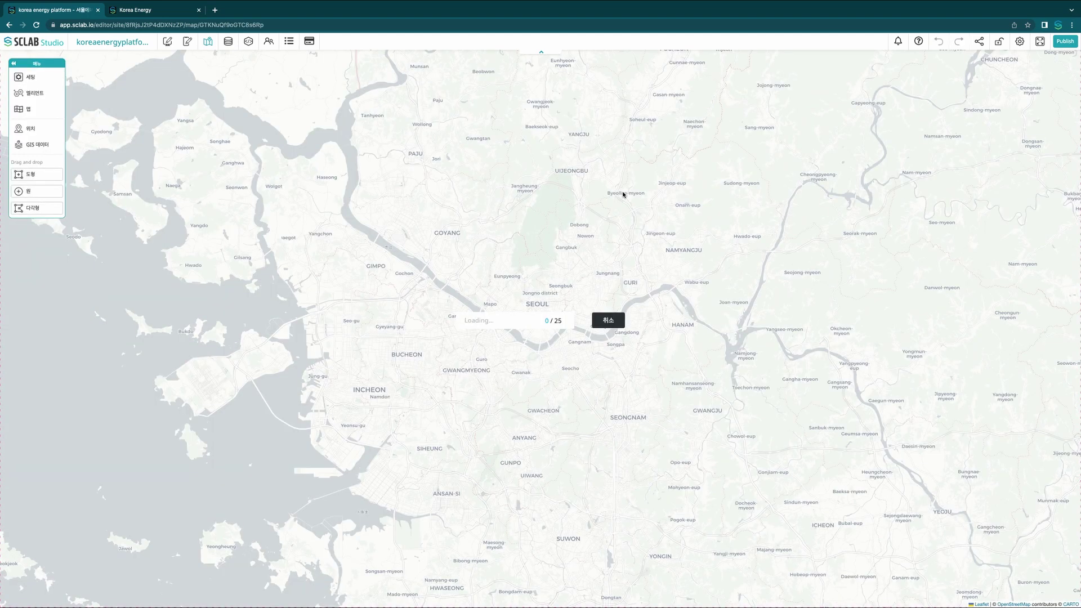
- Give the 서울_행정구역 layer the orange-to-red gradient, set its field to 지역난방 and apply the styling
click(576, 280)
click(1047, 241)
click(979, 169)
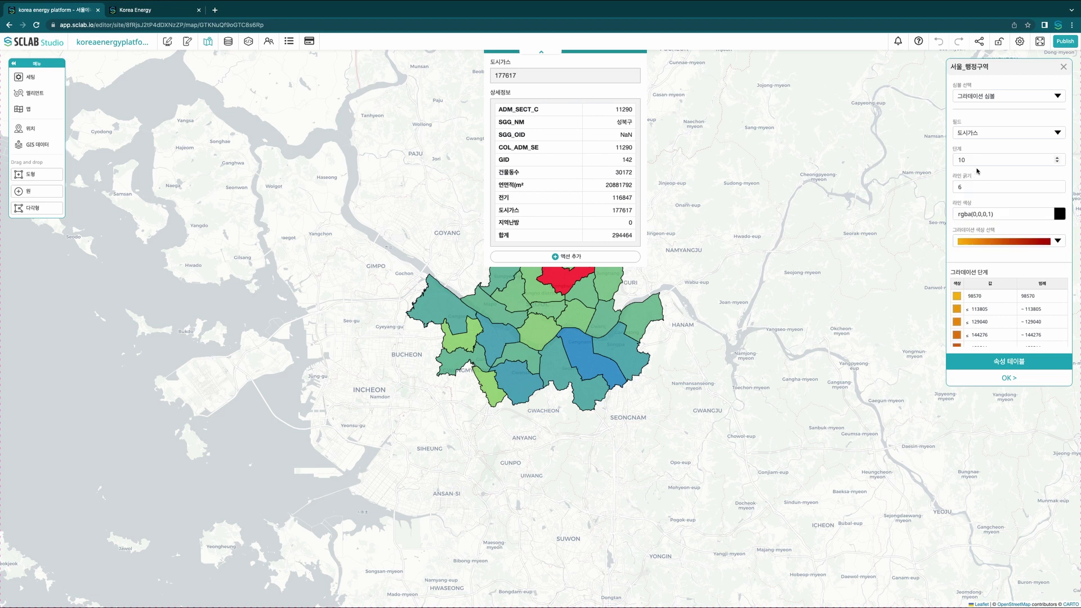
click(1004, 379)
click(968, 133)
click(968, 141)
click(995, 381)
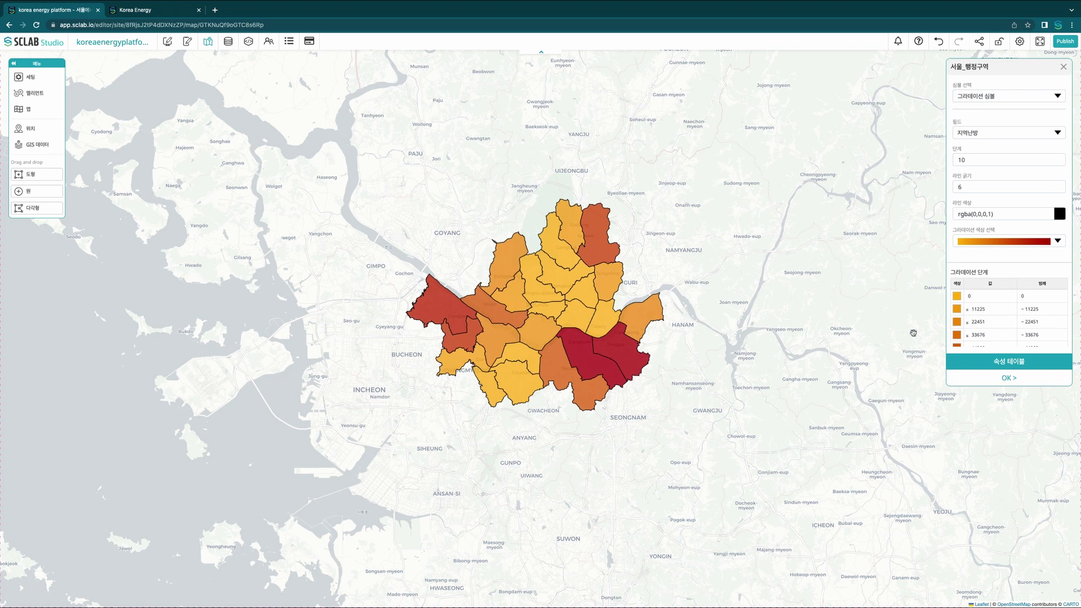
- Leave the heating map, go to the page editor and hide the editor's top bar
click(208, 41)
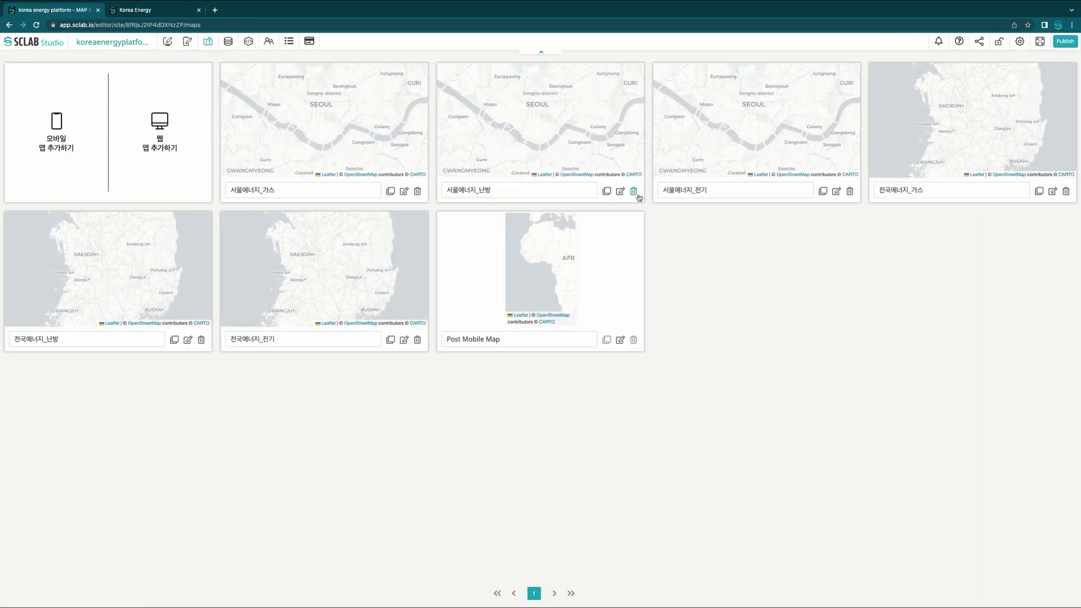
click(168, 41)
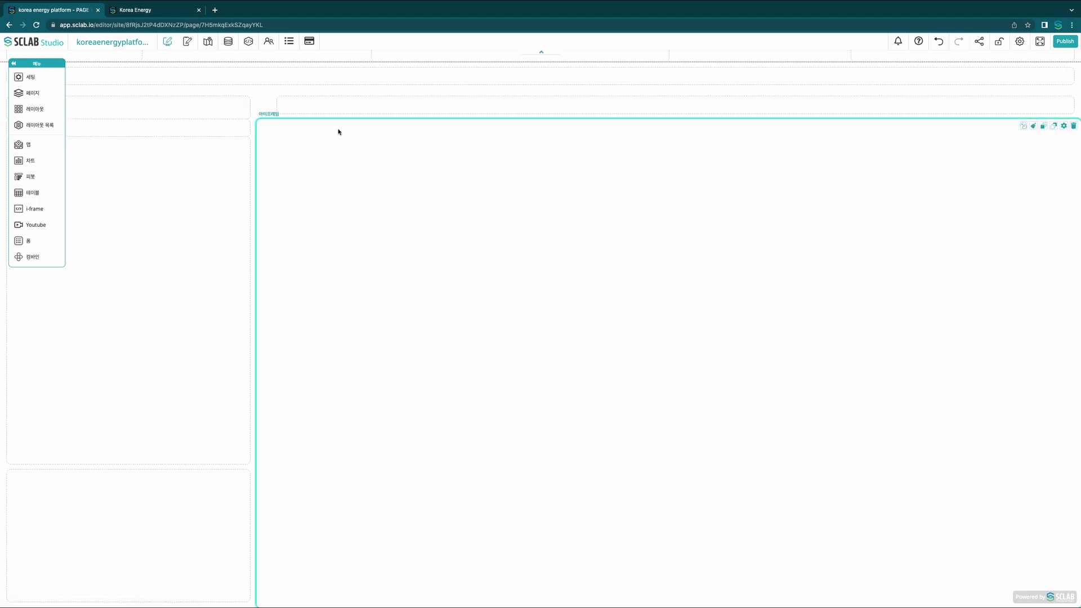
click(540, 52)
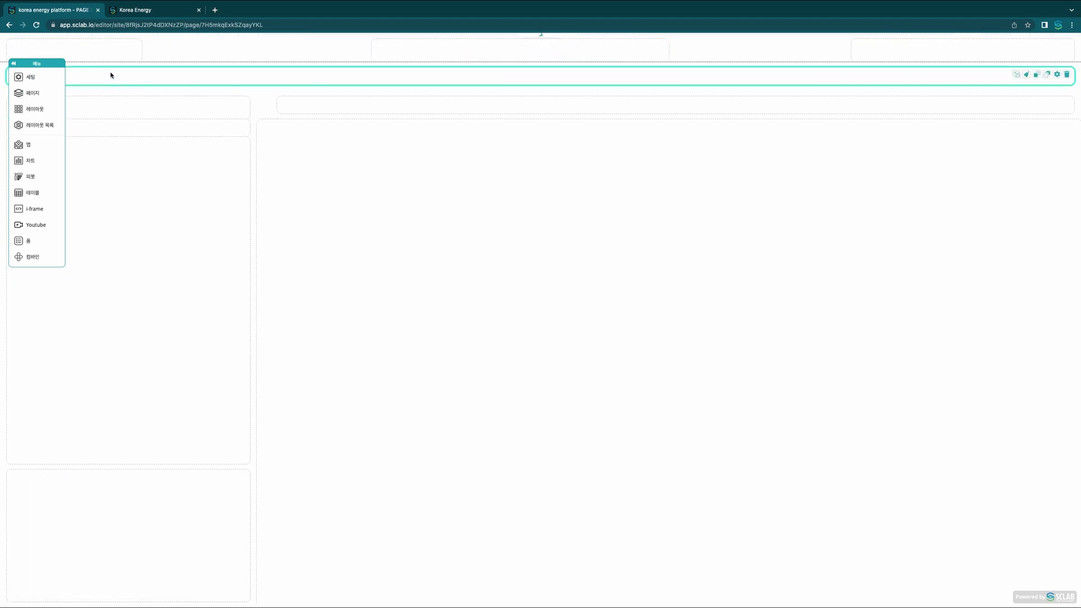
- Set the SCLAB studio logo PNG from the 에너지 플랫폼 folder as the background image of the 로고 layout
click(124, 46)
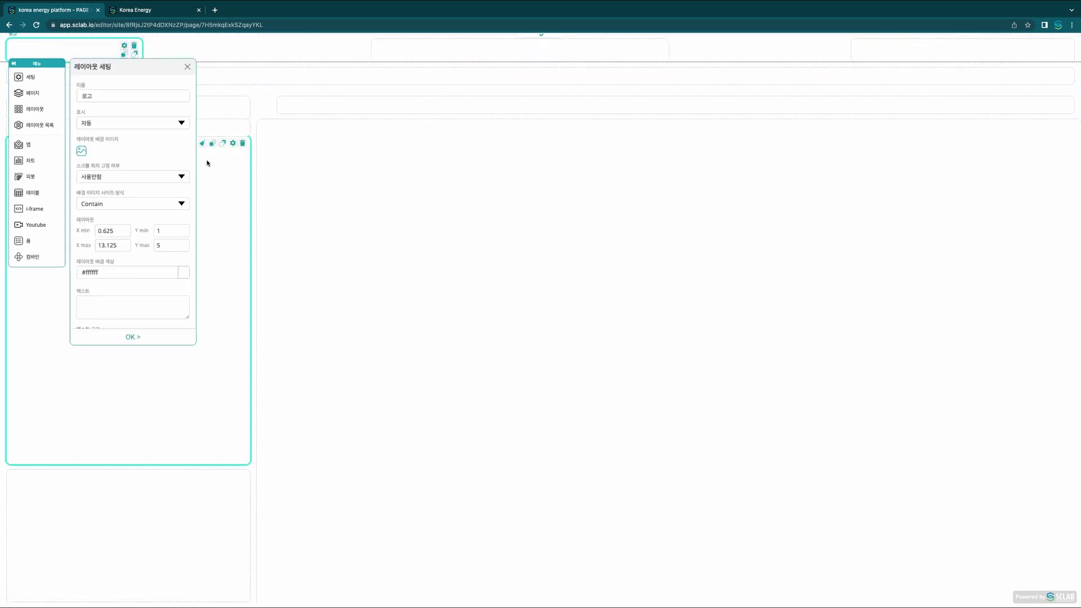
click(81, 151)
click(541, 8)
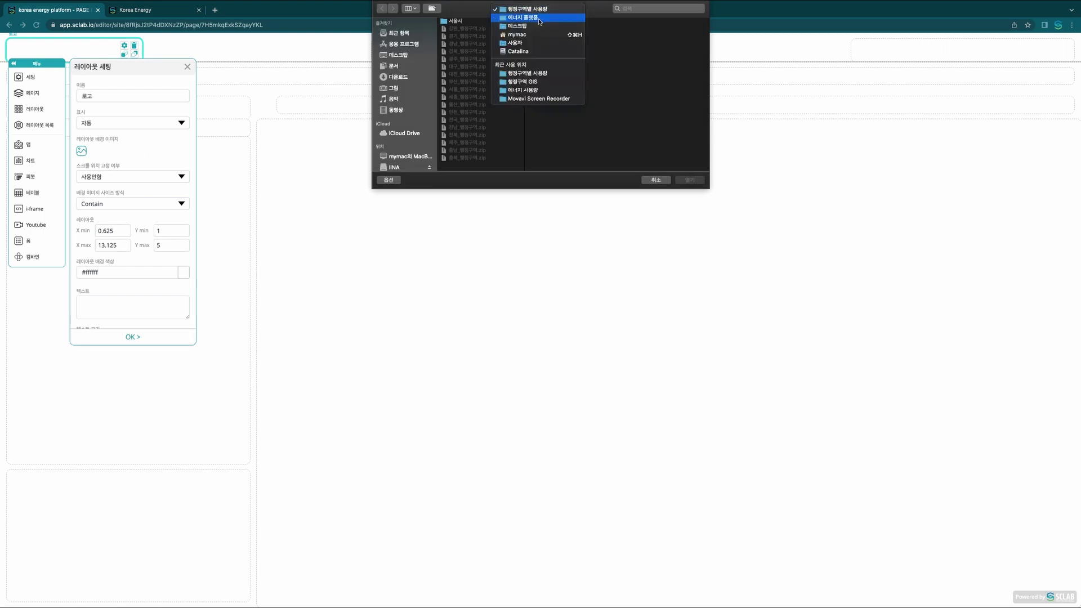
click(538, 25)
click(557, 59)
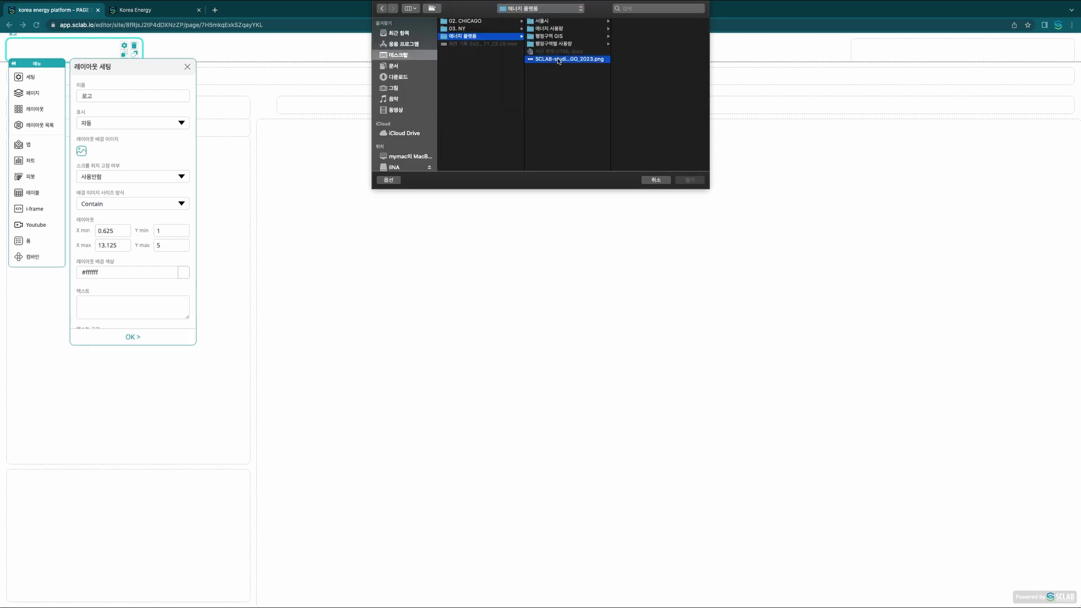
click(690, 180)
click(187, 67)
- Shrink the 로고 layout slightly in width and height and shorten the 타이틀 layout to a Y max of 4
mouse_move(75, 50)
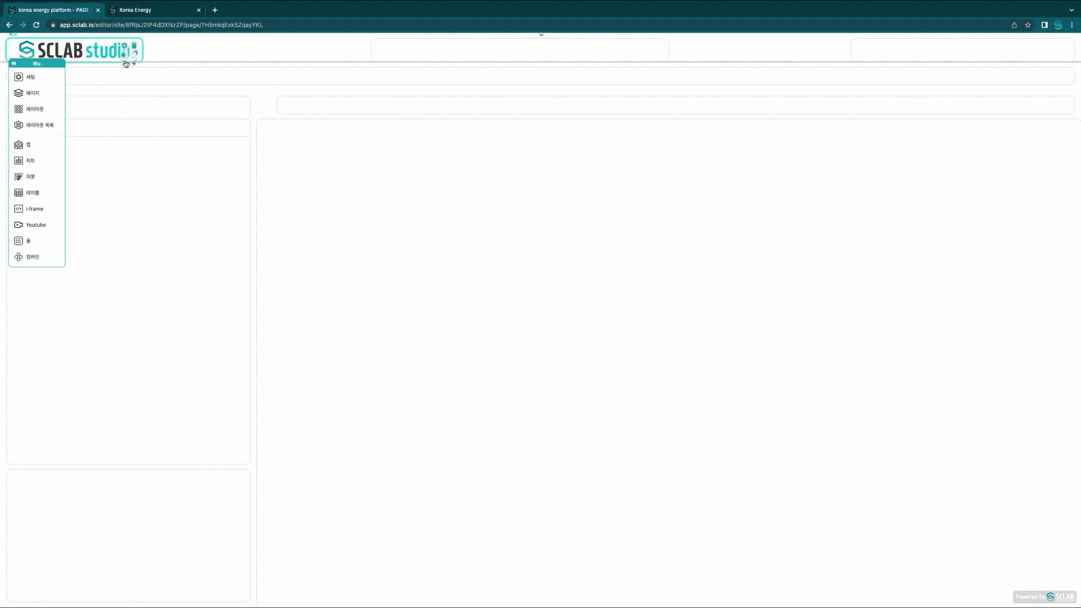
drag(126, 63, 128, 58)
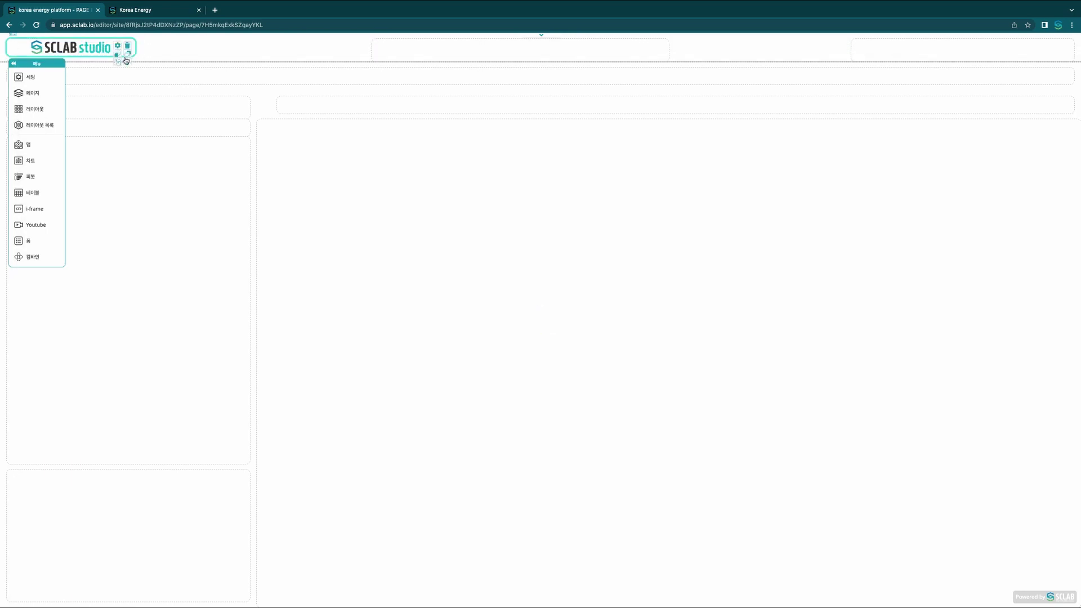
mouse_move(625, 48)
drag(625, 48, 668, 58)
- Enter 전국 에너지 사용 모니터링 as the text of the 타이틀 layout
click(651, 46)
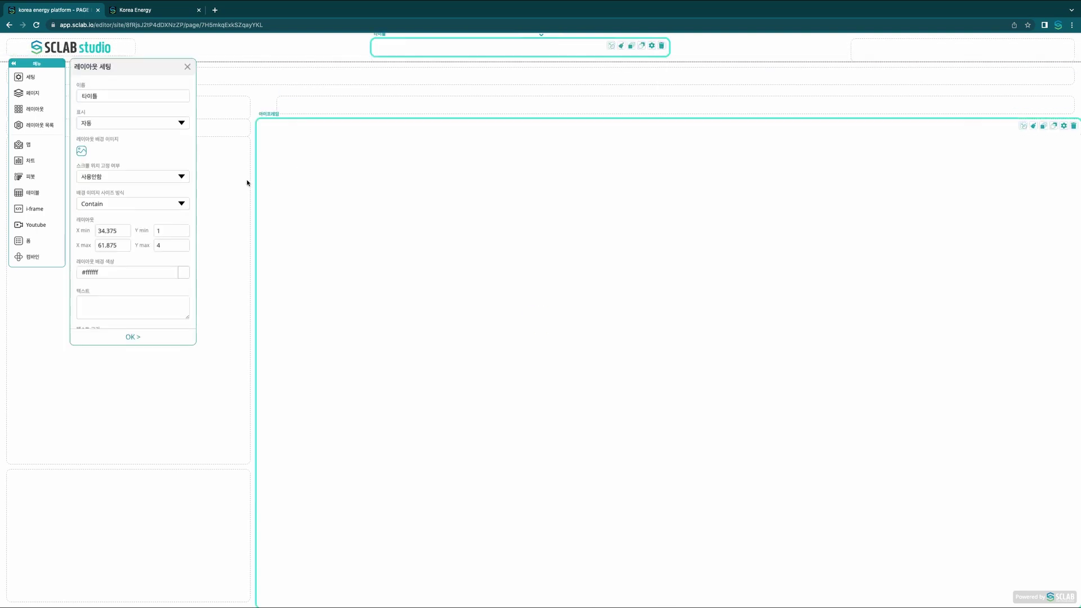
scroll(168, 188, down, 5)
scroll(94, 168, up, 3)
click(83, 100)
scroll(107, 141, up, 5)
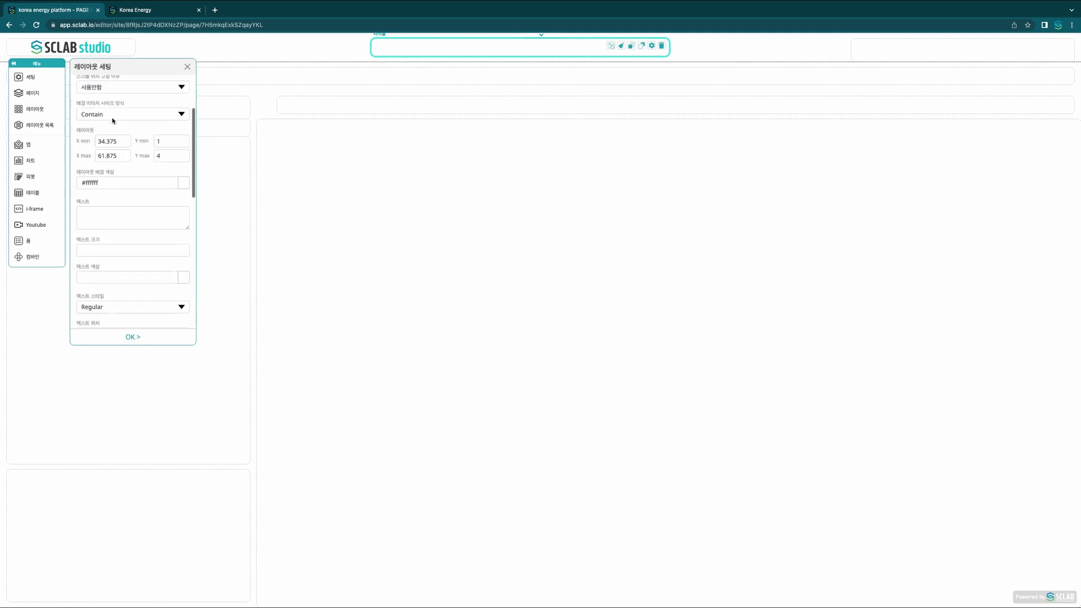
scroll(119, 175, down, 1)
click(106, 272)
text(전국 에너지 새)
text(용 모)
click(159, 248)
- Format the 타이틀 layout's text at size 30 in #000000 with Bold style and confirm the settings
scroll(103, 212, down, 3)
click(99, 199)
text(30)
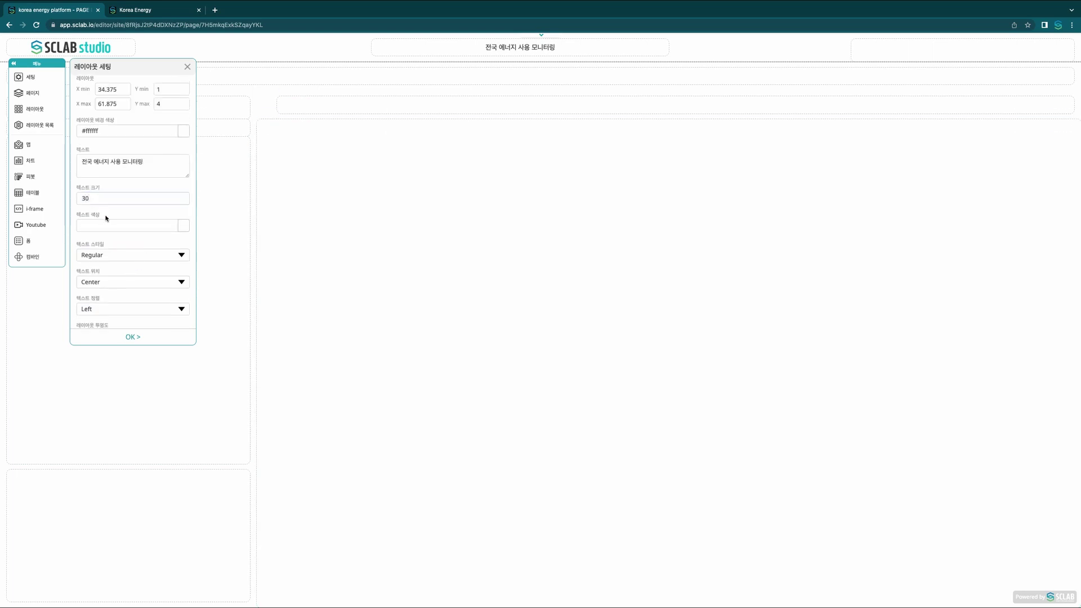
click(118, 224)
click(119, 214)
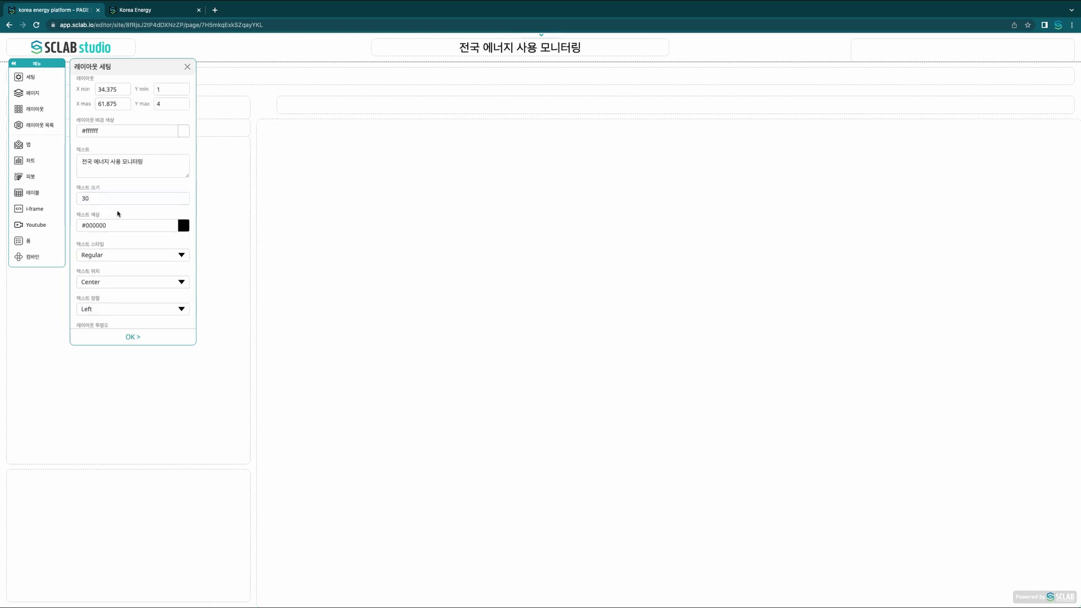
click(108, 256)
click(133, 262)
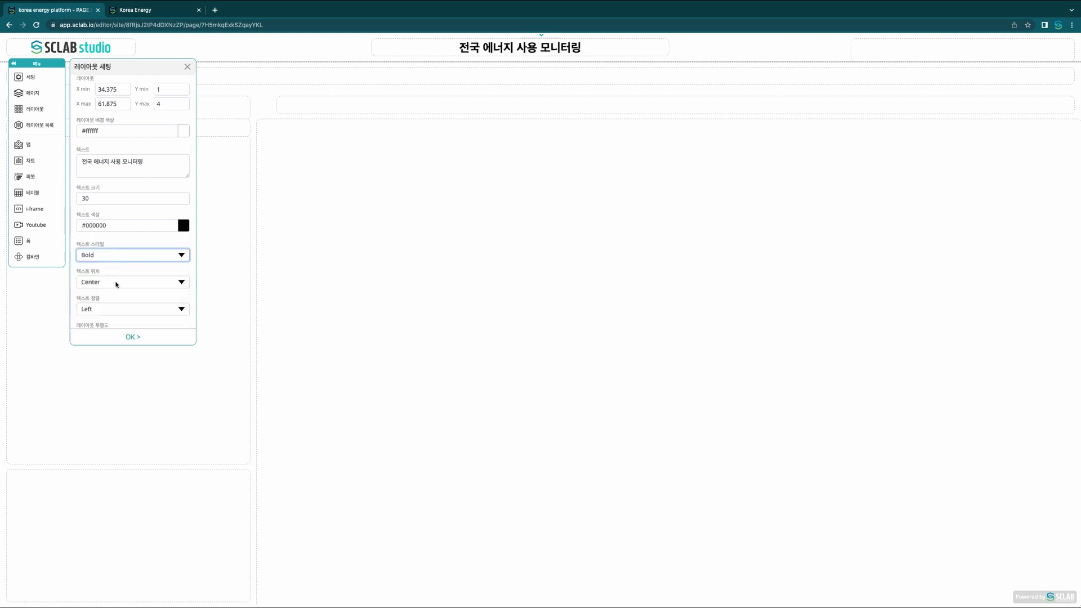
click(130, 337)
- Reduce the width and height of the empty layout at the right end of the page header
mouse_move(1020, 47)
drag(1020, 48, 1064, 56)
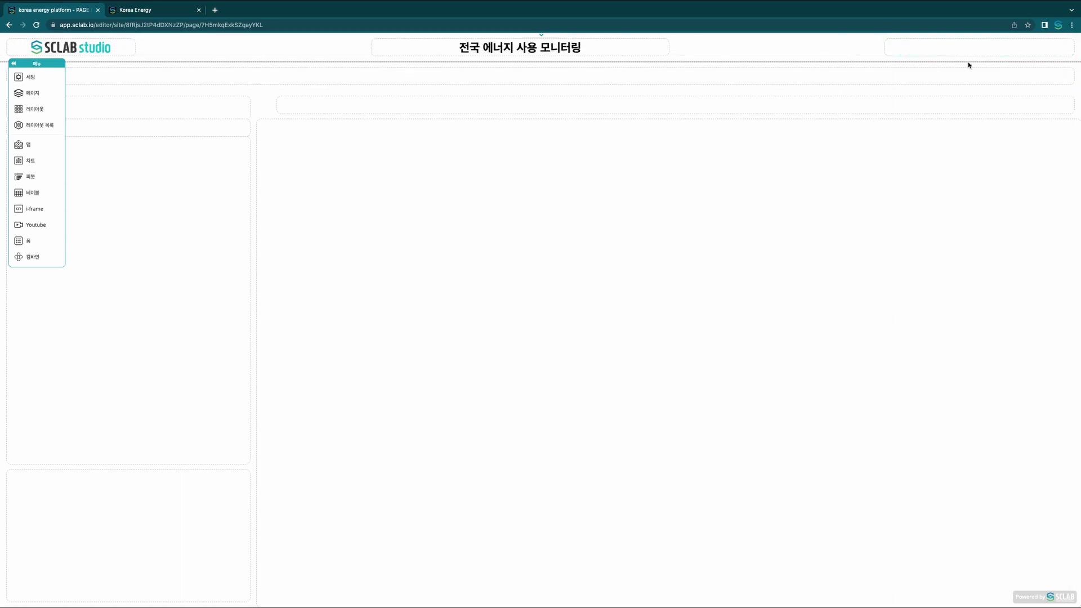
- Create a new i-frame of type Html and paste the 현재 시간 clock's HTML code as its contents
click(30, 211)
click(146, 87)
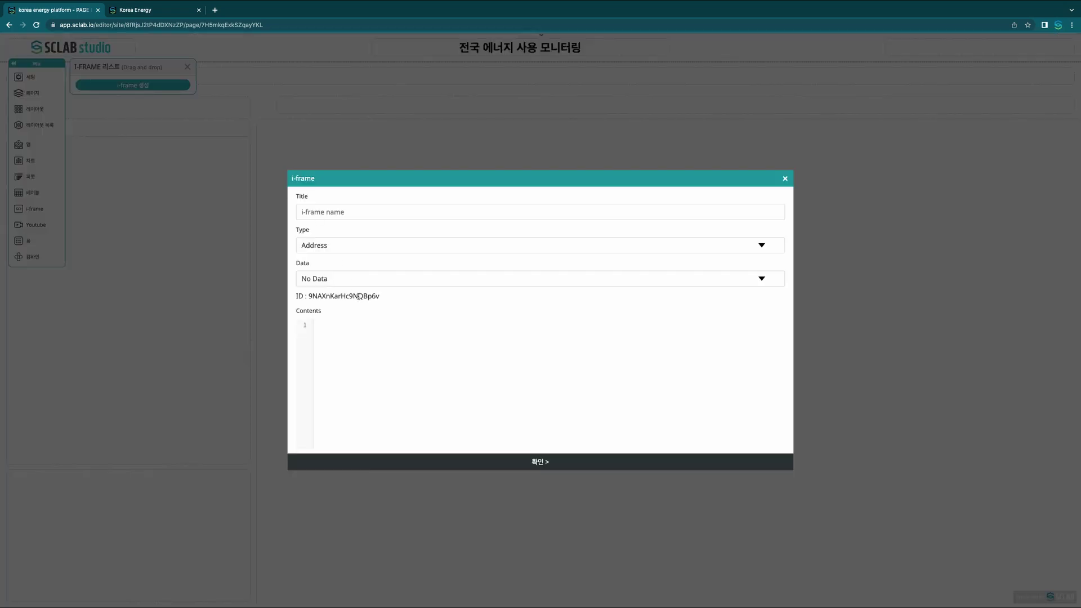
click(322, 246)
click(374, 332)
click(375, 246)
click(354, 255)
click(355, 358)
key(super+v)
scroll(389, 344, up, 10)
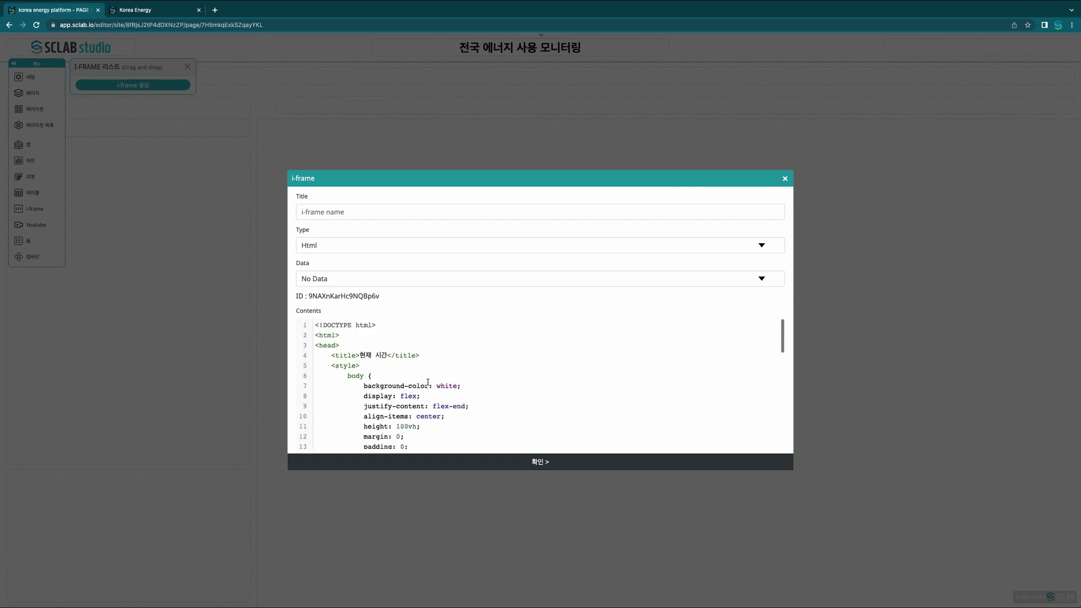
- Title the i-frame 현재시간, save it and place it in the empty layout at the right end of the header
click(356, 215)
text(현잭시)
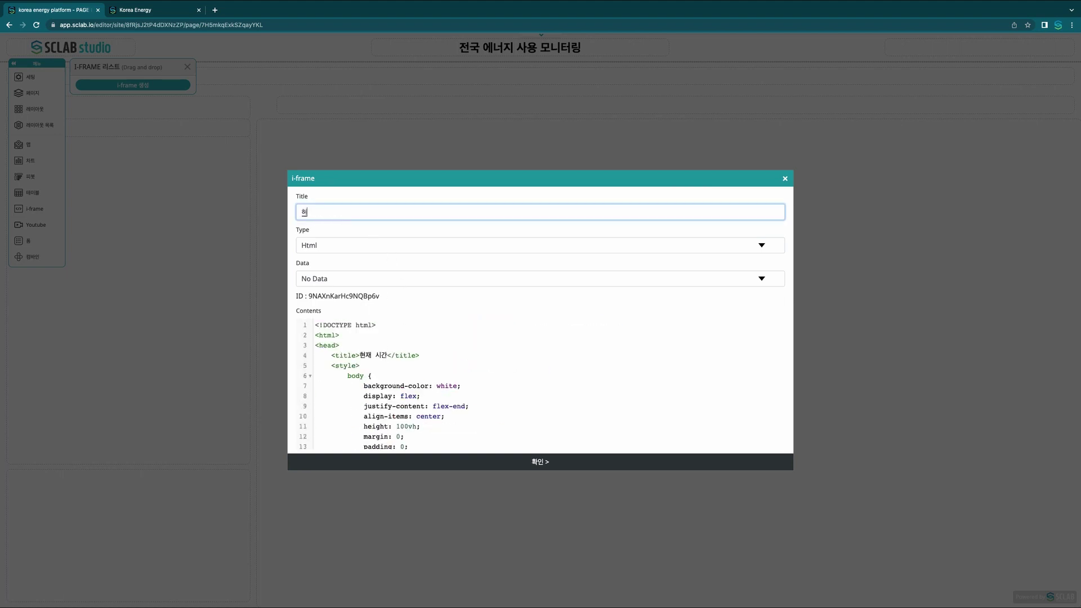
text(간시가)
click(539, 462)
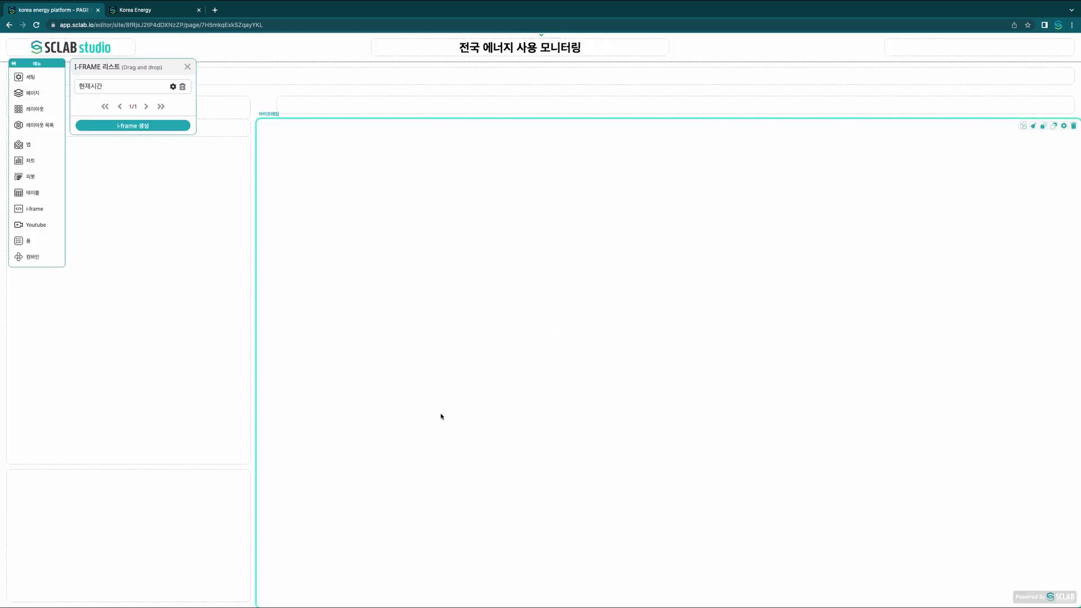
drag(115, 87, 914, 50)
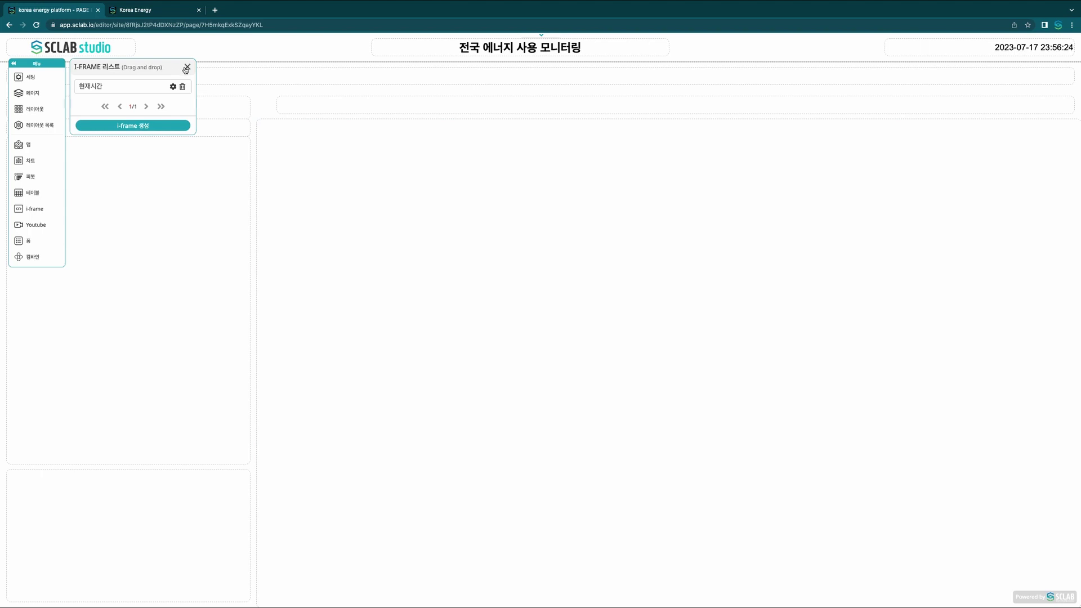
- Close the i-frame list and create a new combine function named 전국행정구역
click(186, 67)
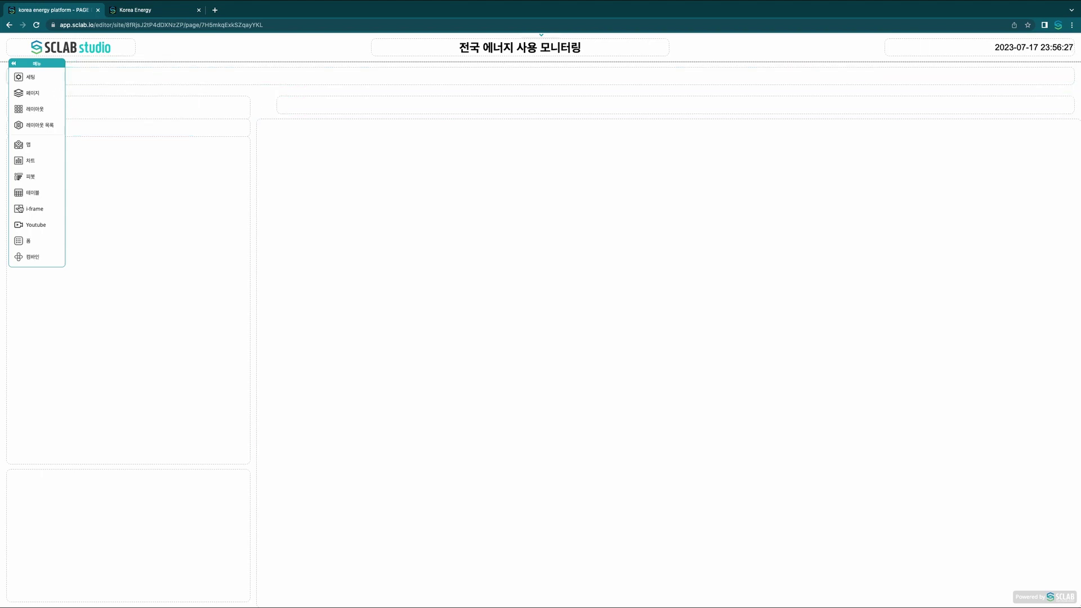
click(27, 259)
click(159, 87)
click(465, 295)
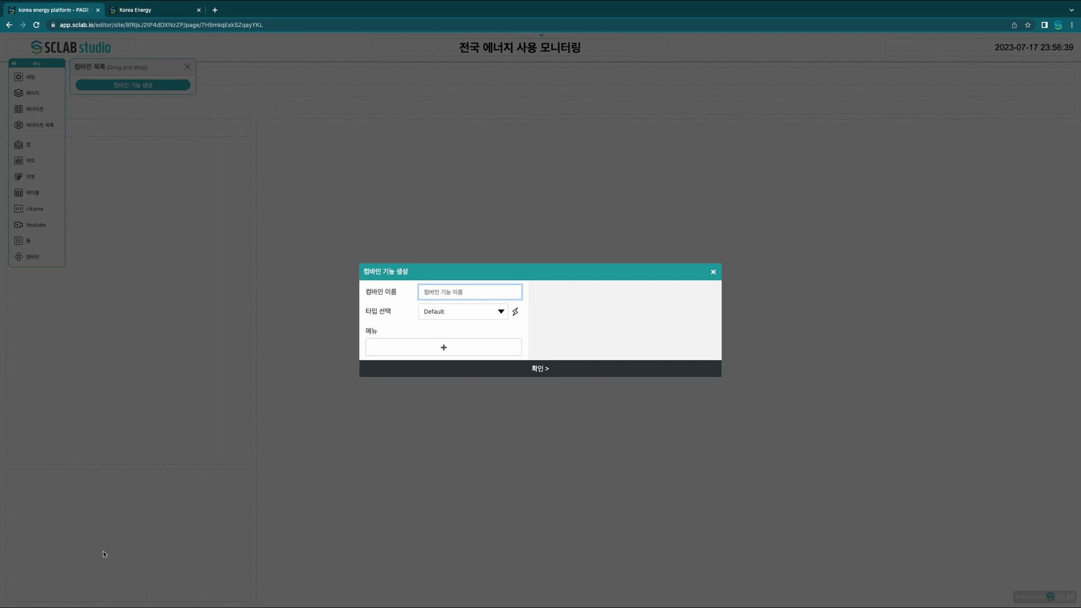
text(전국행정구역)
drag(483, 293, 400, 296)
key(super+c)
key(BackSpace)
key(super+v)
- Add a menu of type 탭 named 전국행정구역, keeping the combine function's type as Default
click(454, 347)
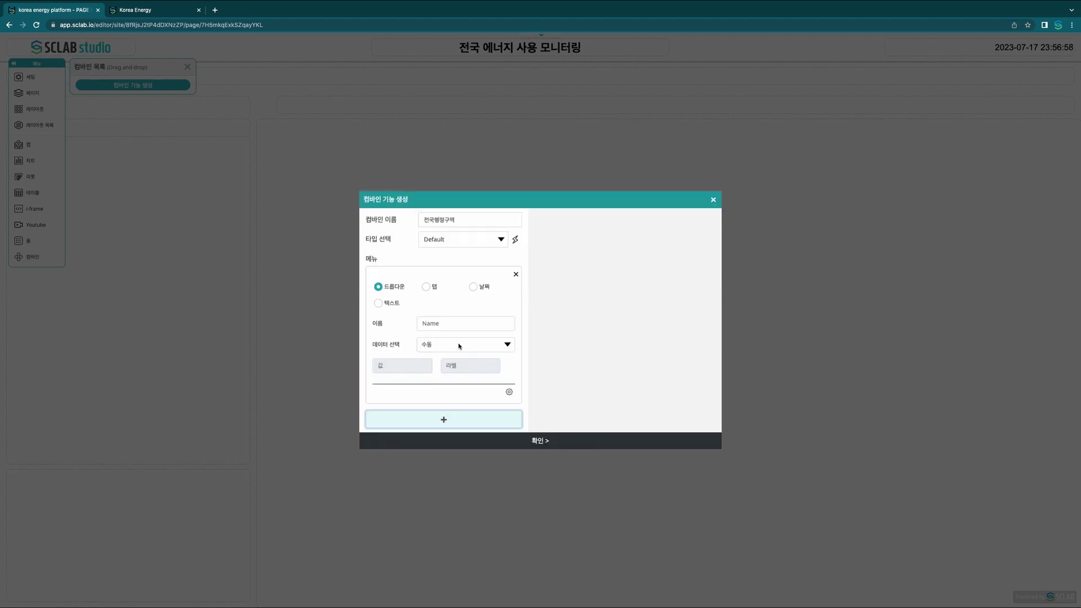
click(473, 239)
click(448, 264)
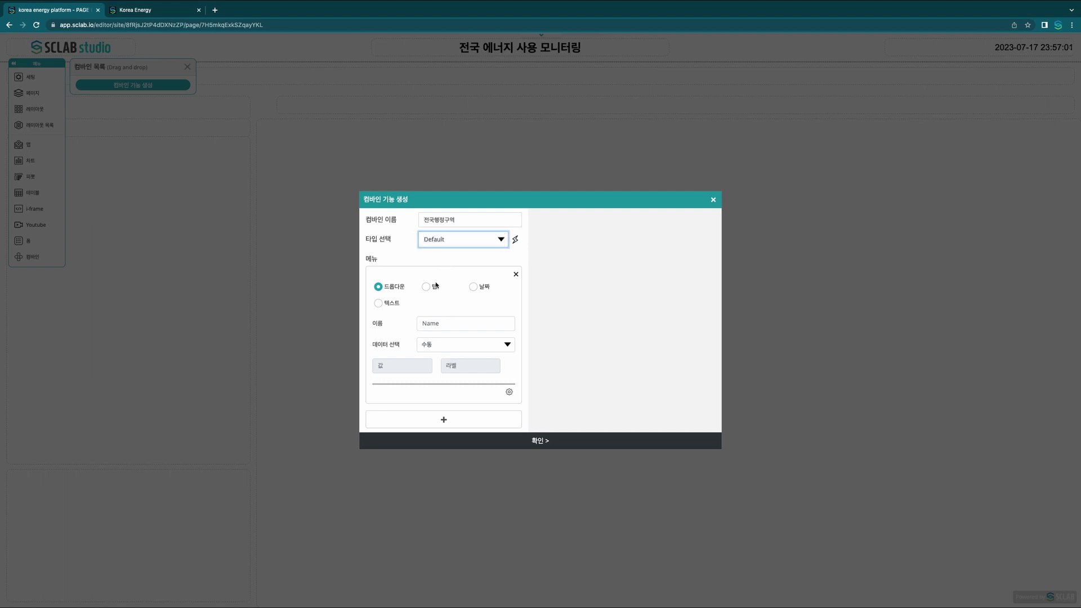
click(426, 287)
click(433, 325)
key(super+v)
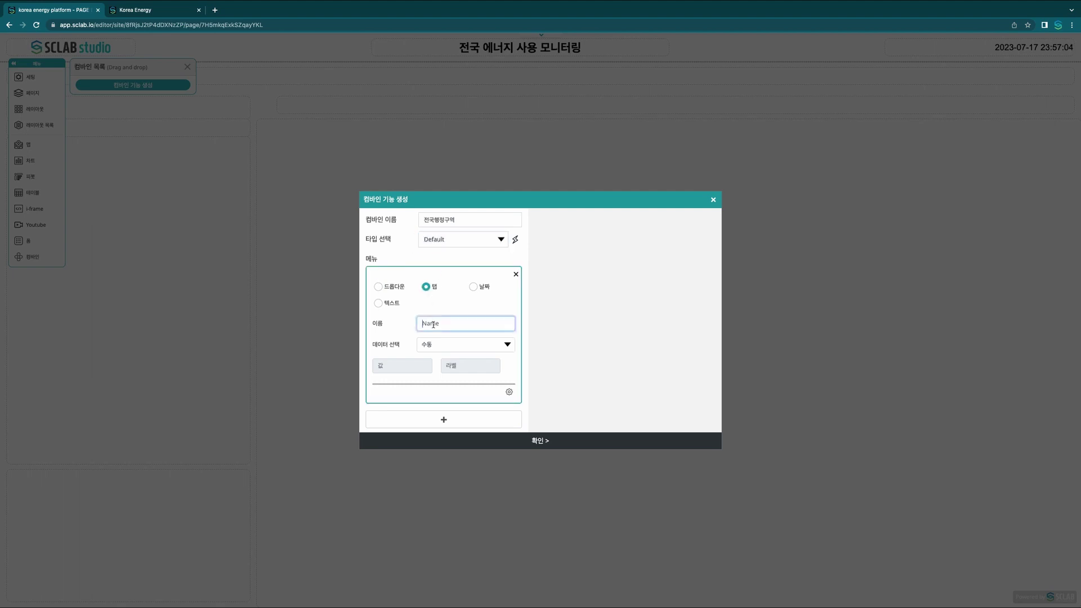
- Add manual data rows to the tab menu and label the first four 서울, 부산, 대구 and 인천
click(473, 369)
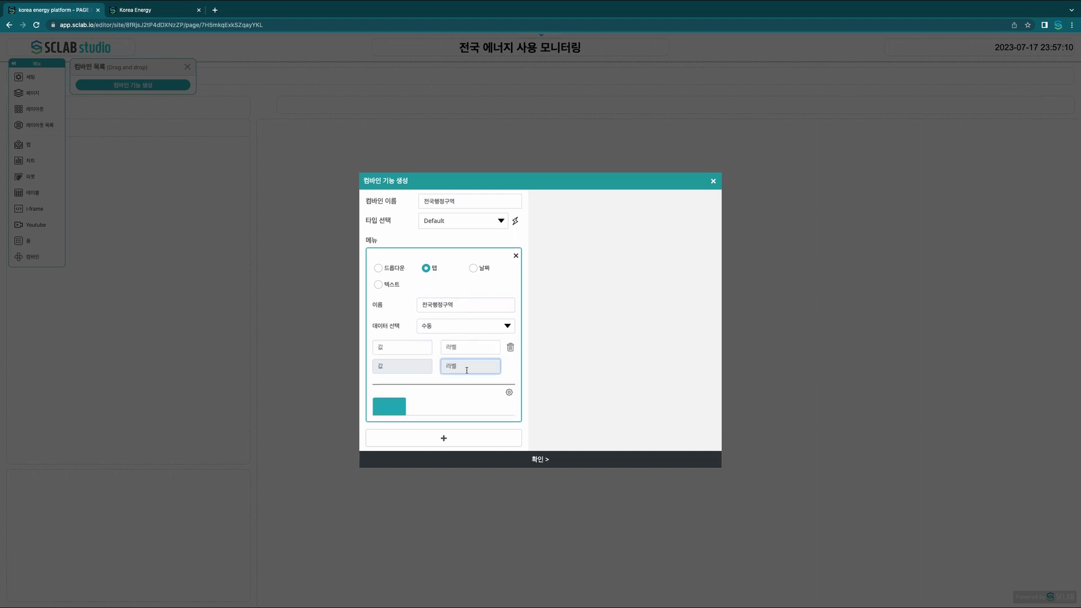
click(469, 367)
click(468, 376)
click(466, 333)
text(서울)
click(458, 350)
text(부산)
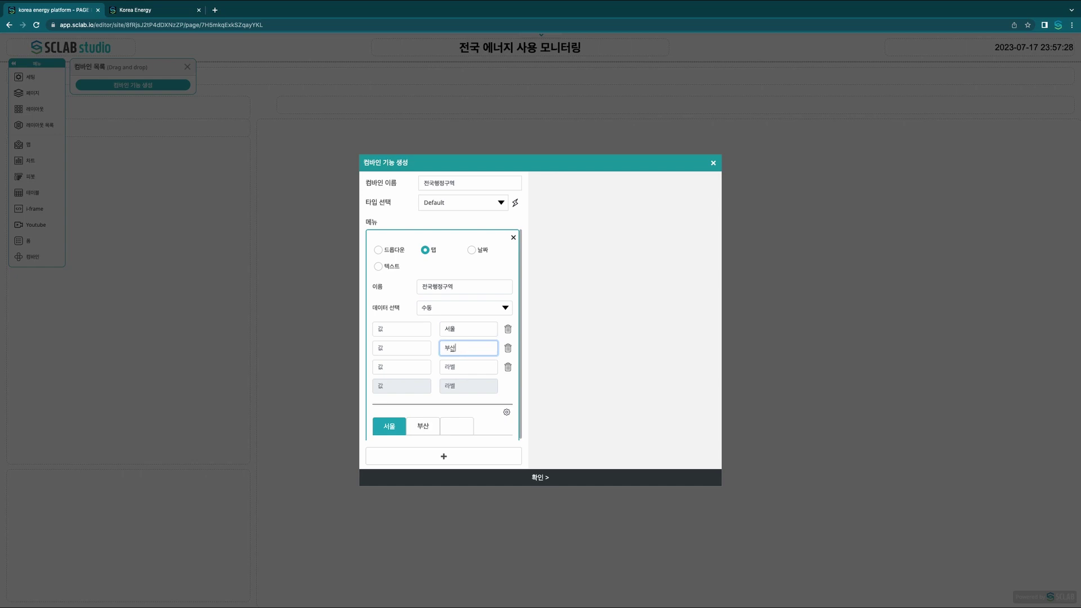
click(468, 366)
text(대구)
click(468, 385)
text(인천)
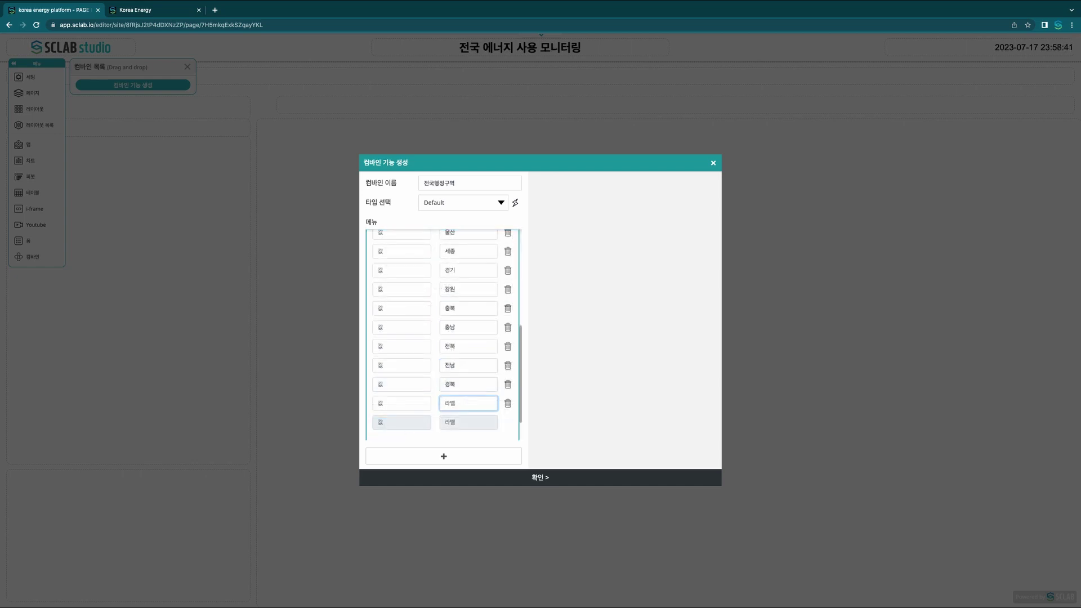
- Label the last two tab rows after 경북 as 경남 and 제주
click(468, 403)
text(겨)
click(466, 421)
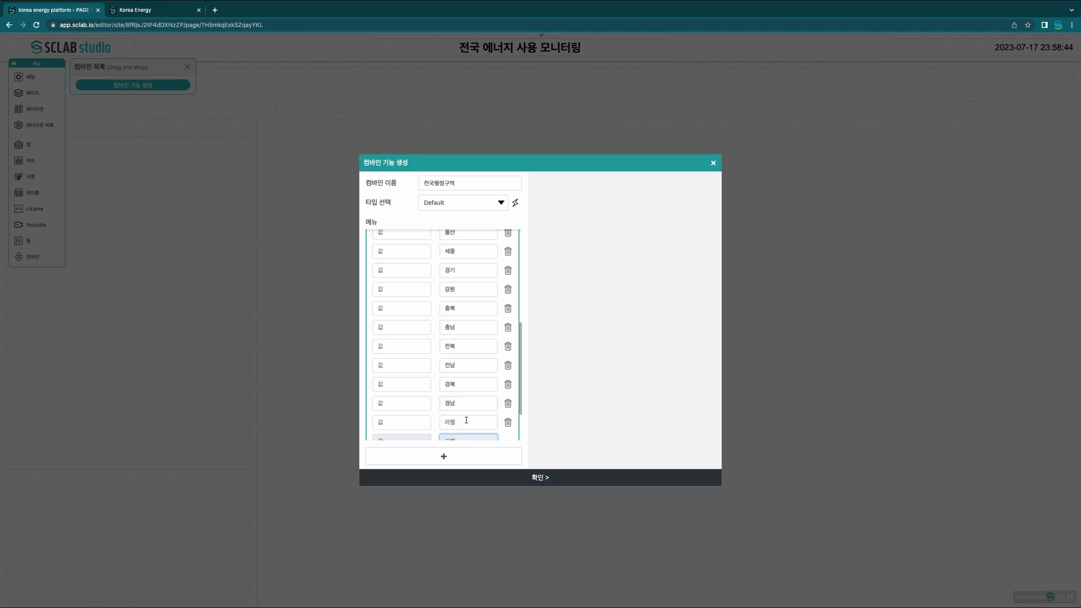
text(제주)
- Set the tab menu's style to 버튼 스타일 and its Active tab colour to dark blue
scroll(451, 366, down, 1)
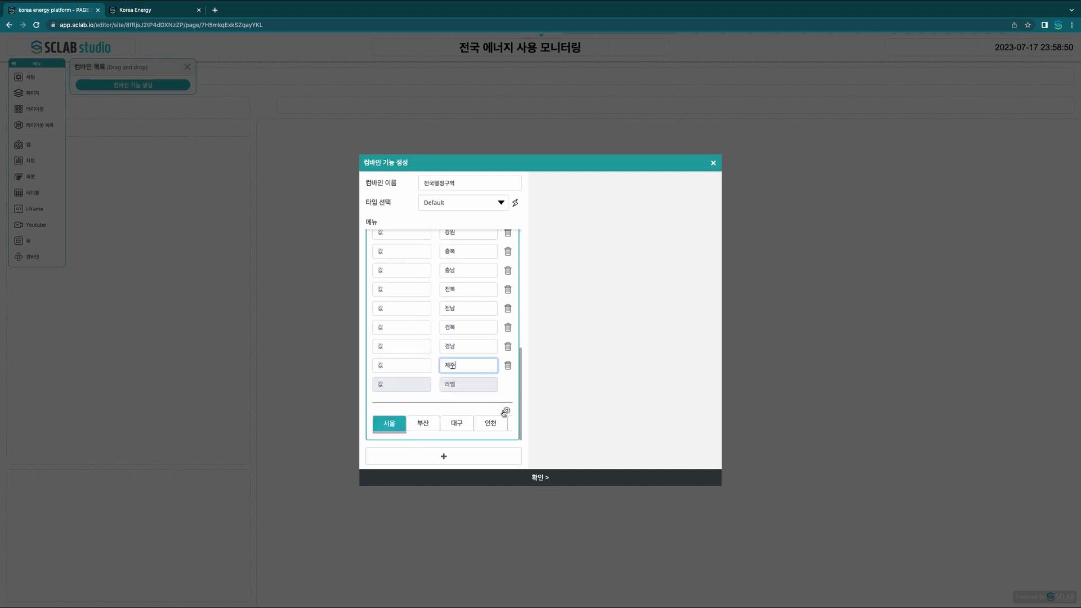
click(507, 410)
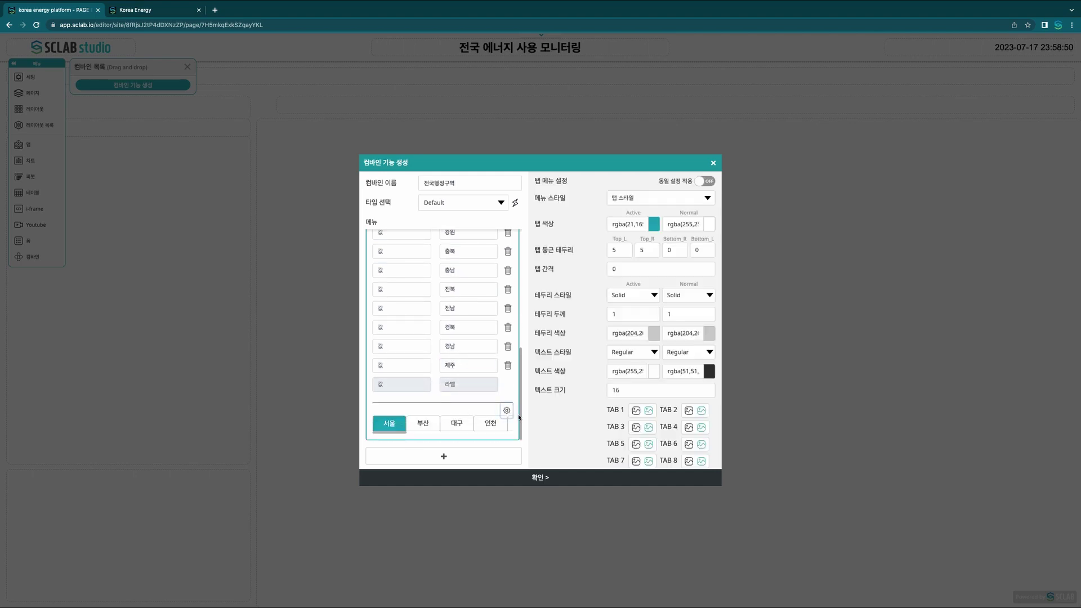
click(634, 205)
click(634, 206)
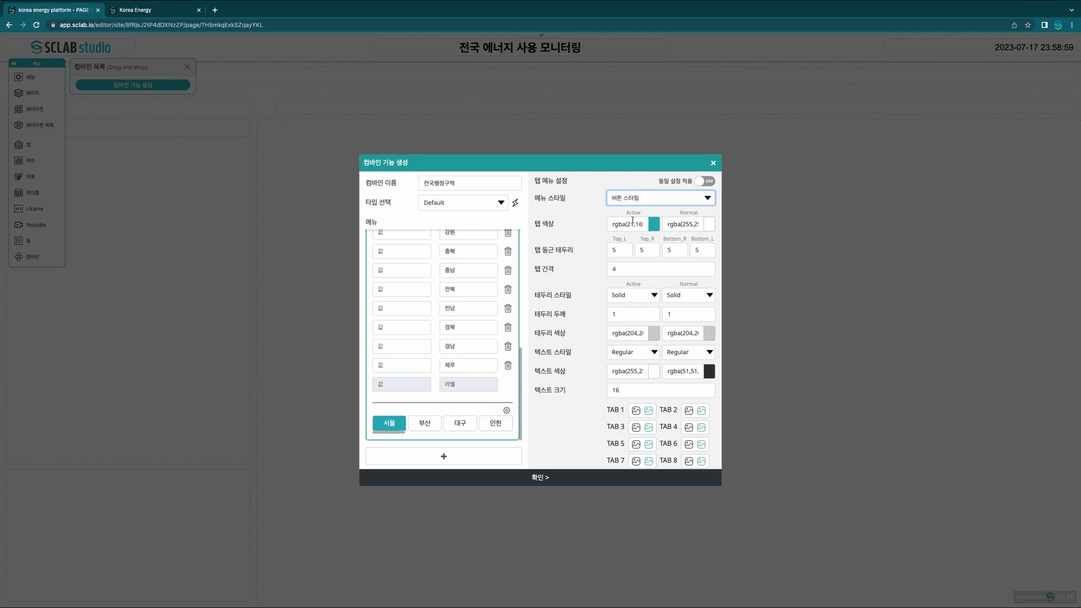
click(654, 224)
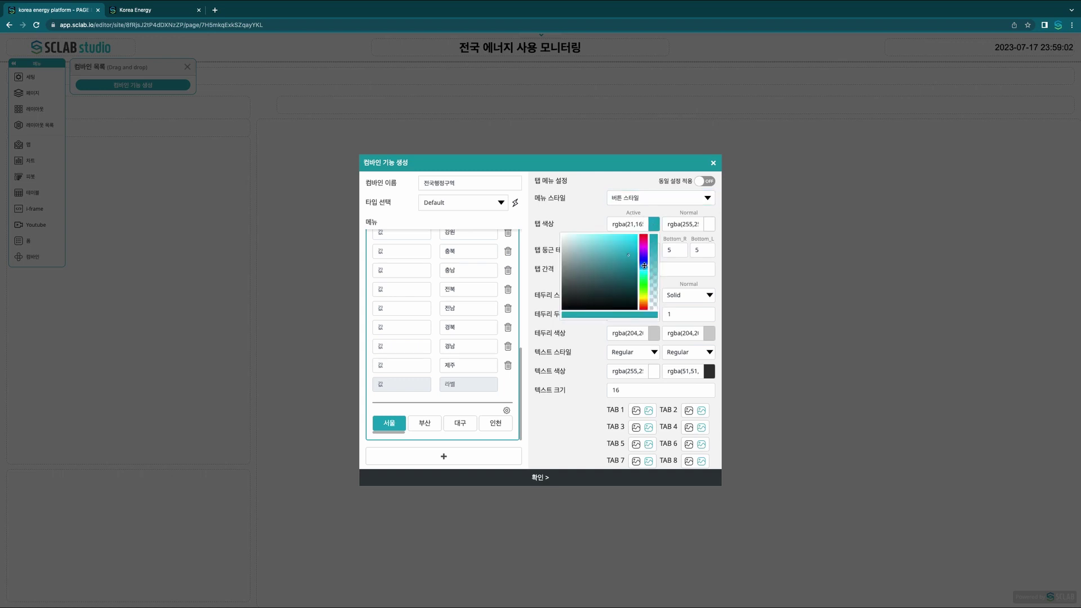
click(644, 262)
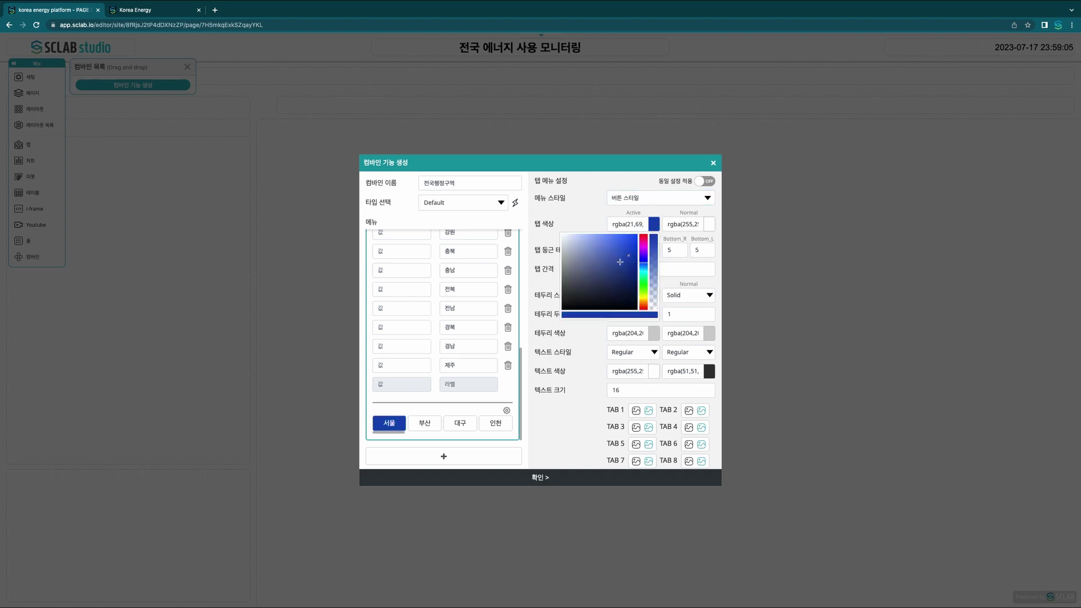
click(674, 282)
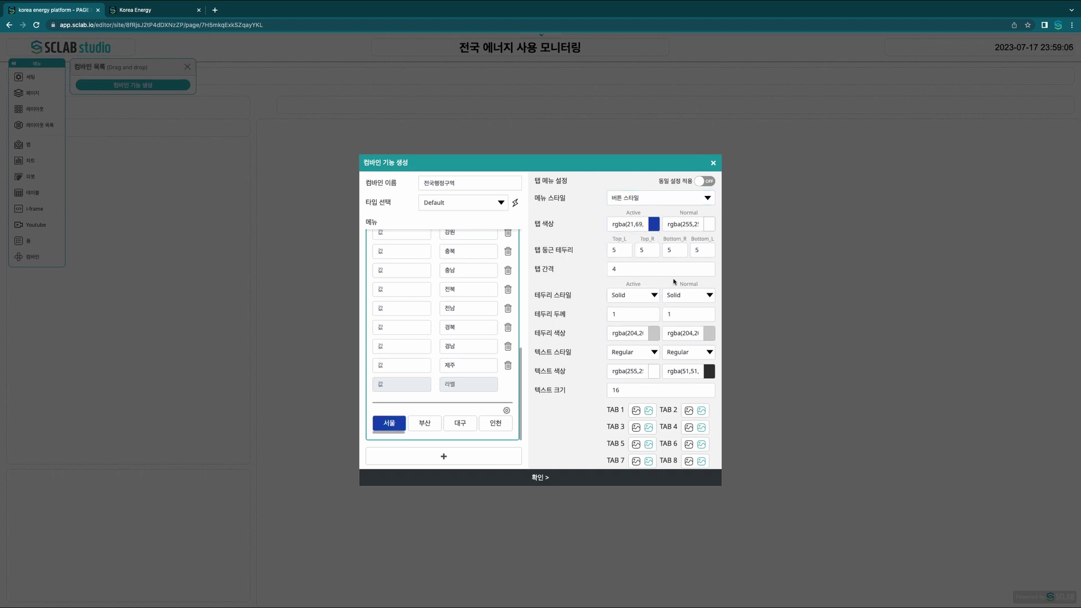
- Set all four tab corner radii to 6 and the tab spacing to 10
double_click(612, 248)
text(6)
double_click(650, 249)
text(6)
double_click(678, 250)
text(6)
double_click(695, 248)
text(6)
key(Tab)
text(10)
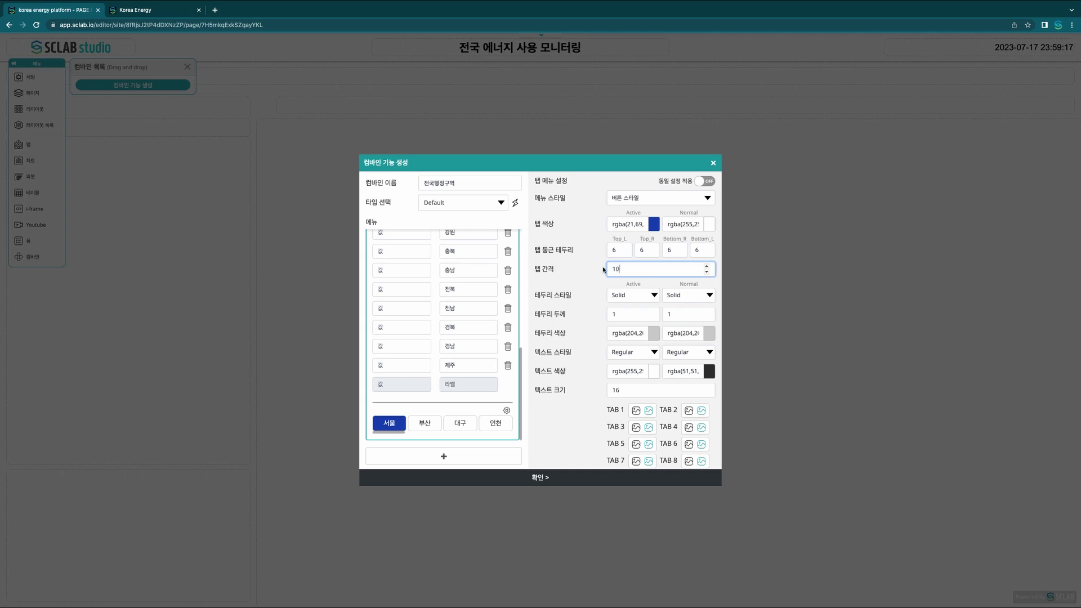
- Set the Active and Normal border styles to None and the tab text size to 14
click(625, 295)
click(619, 287)
click(688, 294)
click(674, 287)
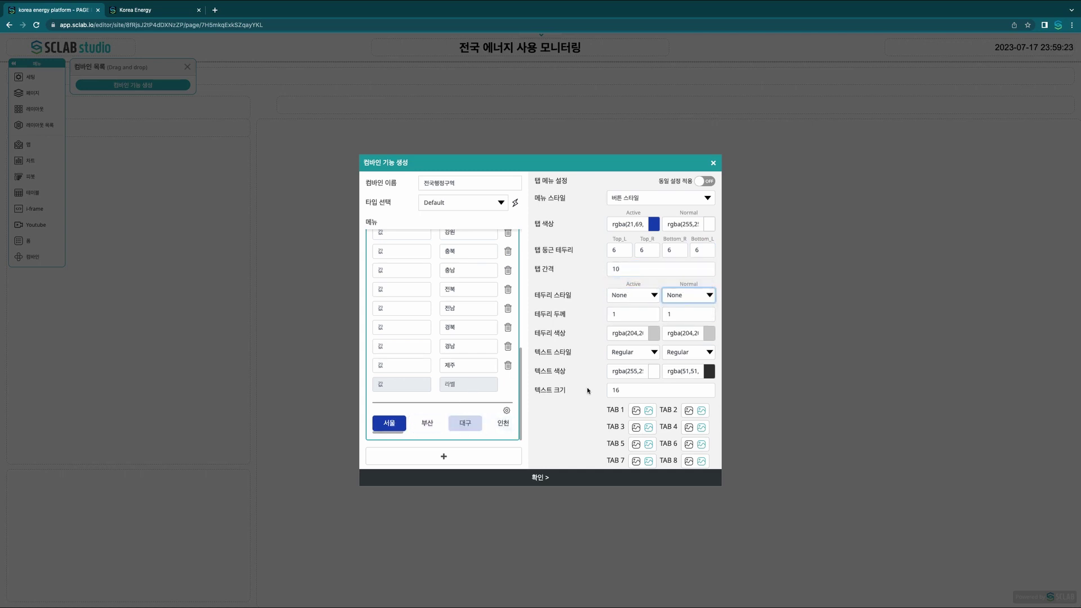
click(627, 390)
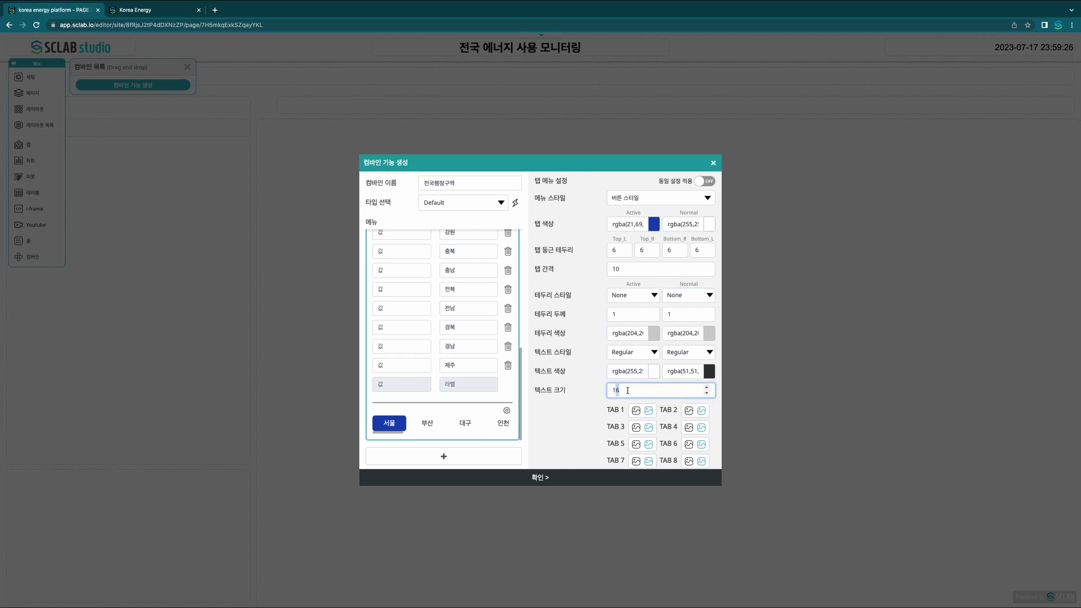
text(4)
- Save the combine function and place the 전국행정구역 tab menu in the wide layout below the page header
click(540, 477)
drag(157, 108, 265, 81)
click(188, 66)
click(13, 63)
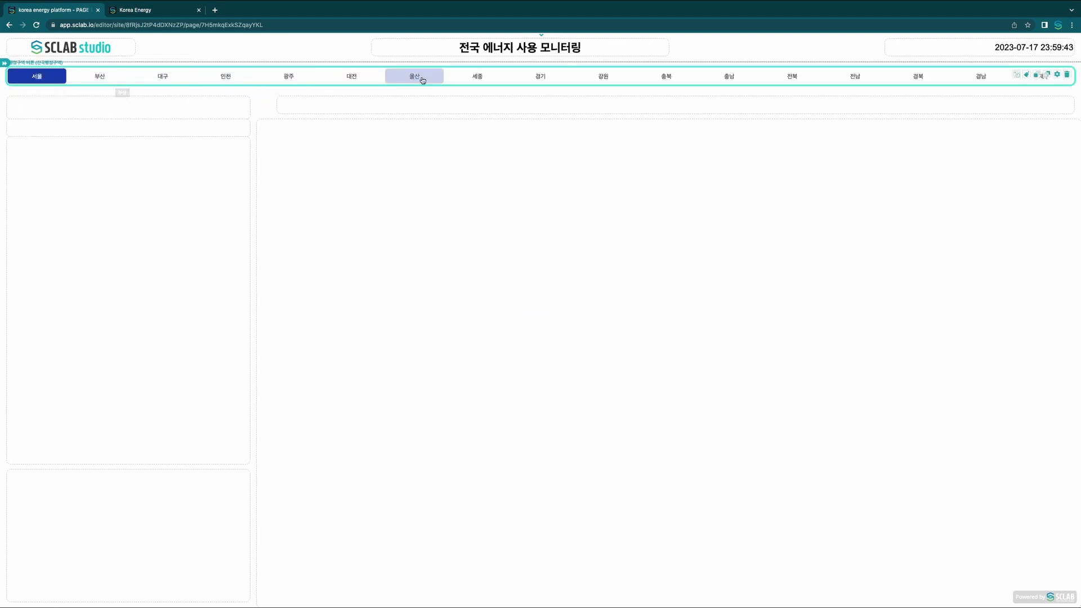
- Edit the 전국행정구역 combine function, changing its Normal tab colour to light grey, and save it
click(4, 62)
click(27, 256)
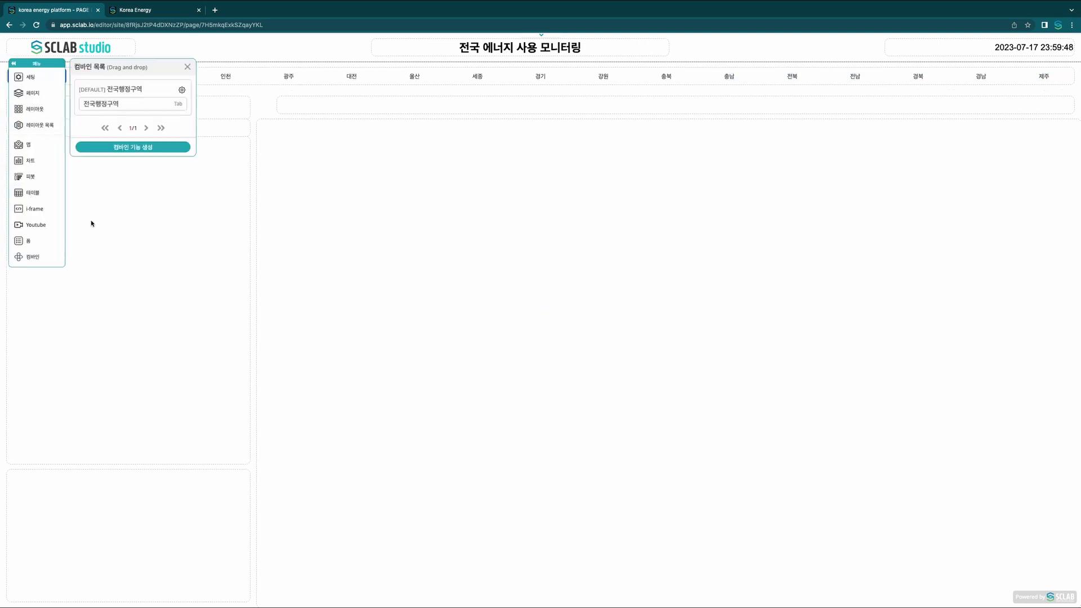
click(182, 90)
scroll(490, 328, down, 5)
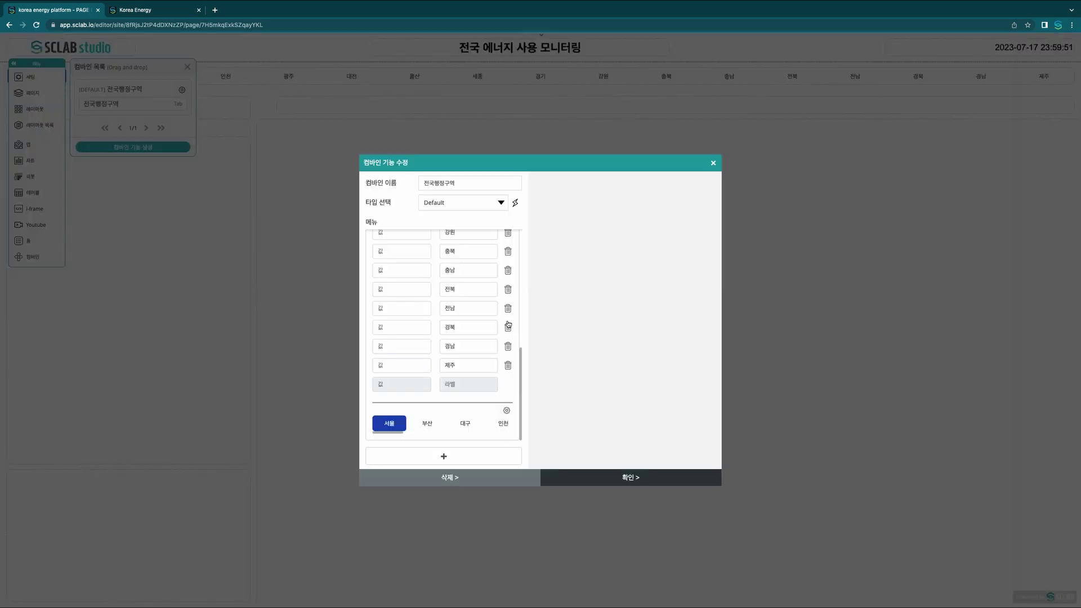
click(507, 410)
click(709, 224)
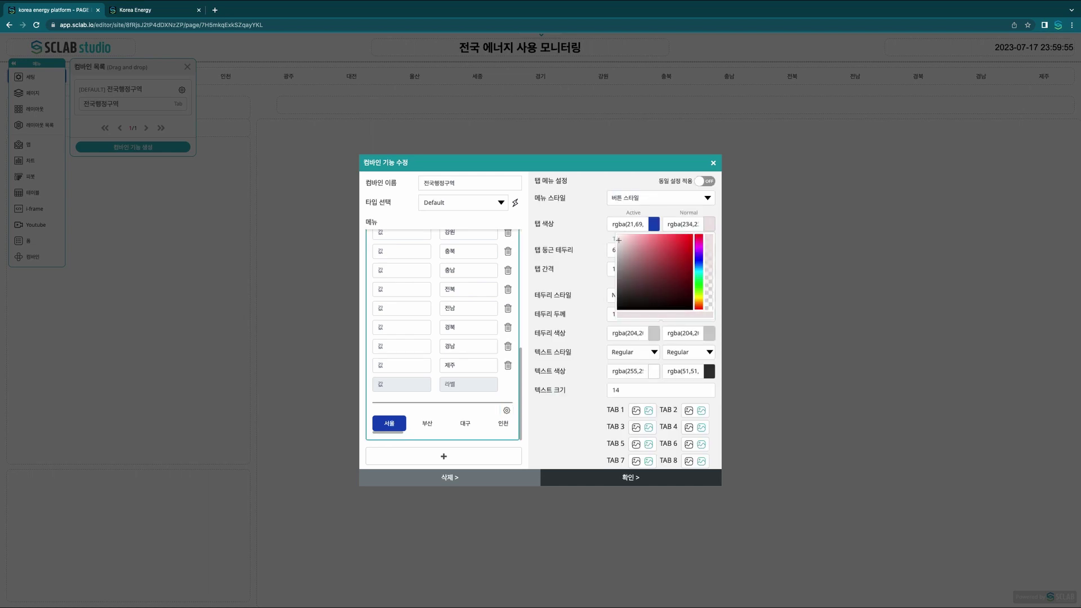
drag(621, 240, 615, 246)
click(596, 477)
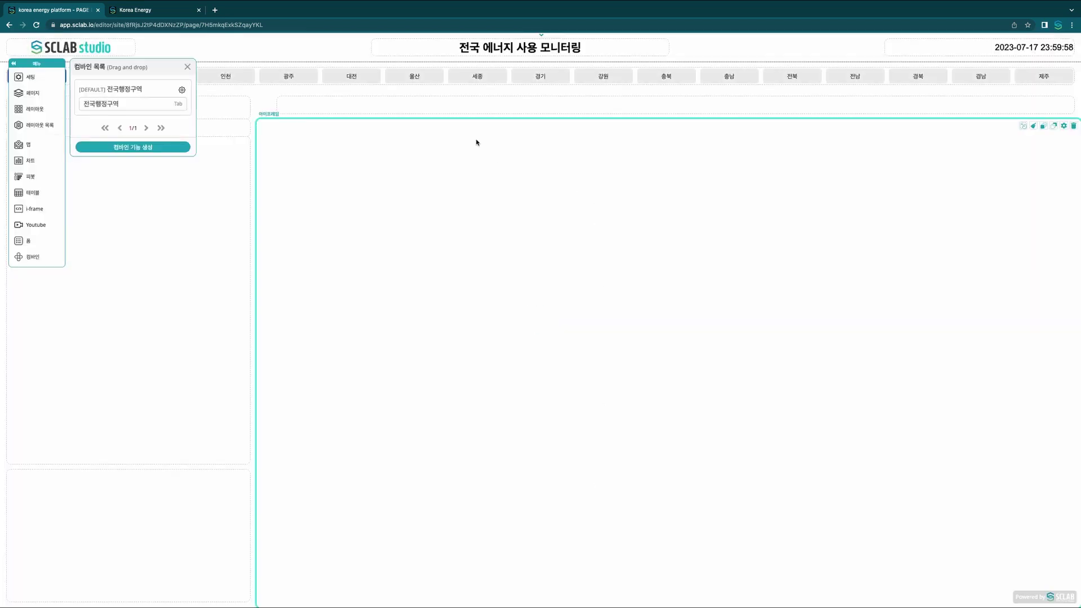
click(188, 66)
- Set the text of LAYOUT - 6, below the 서울 tab, to 전국 에너지 사용량
click(175, 107)
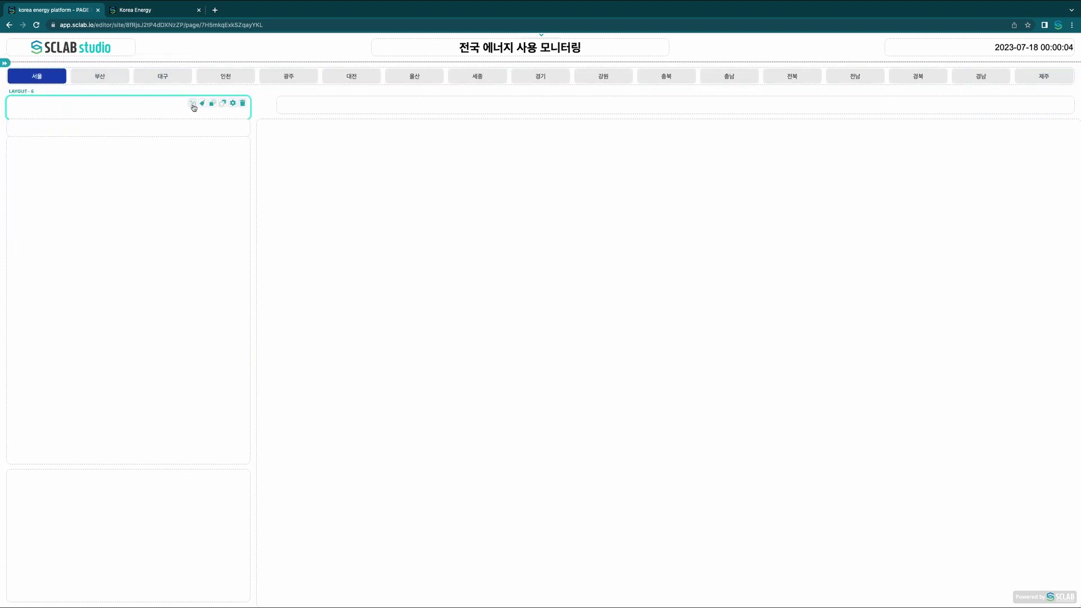
click(233, 103)
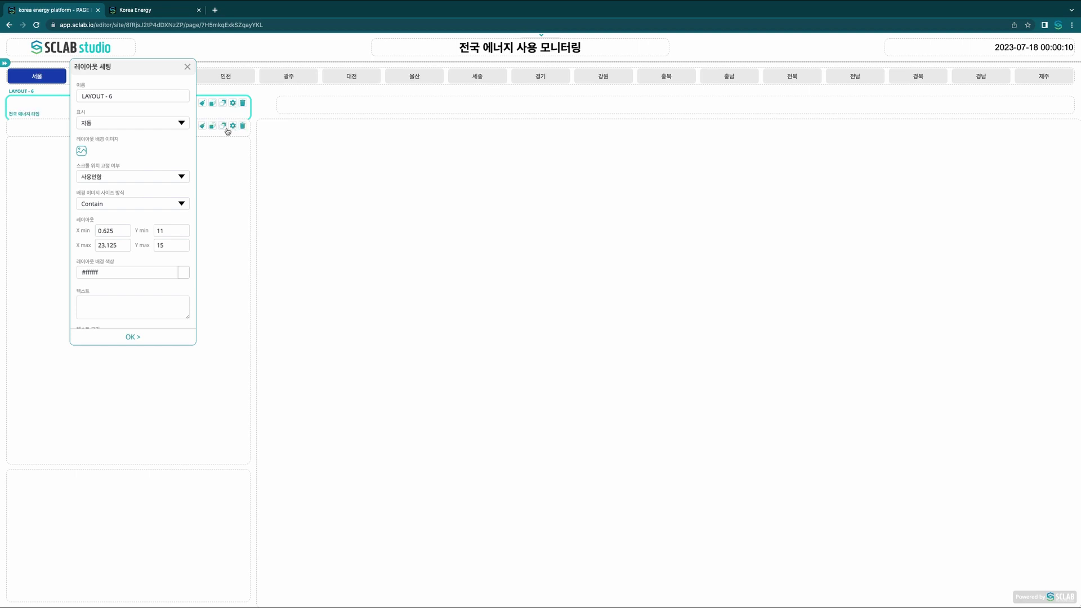
click(101, 305)
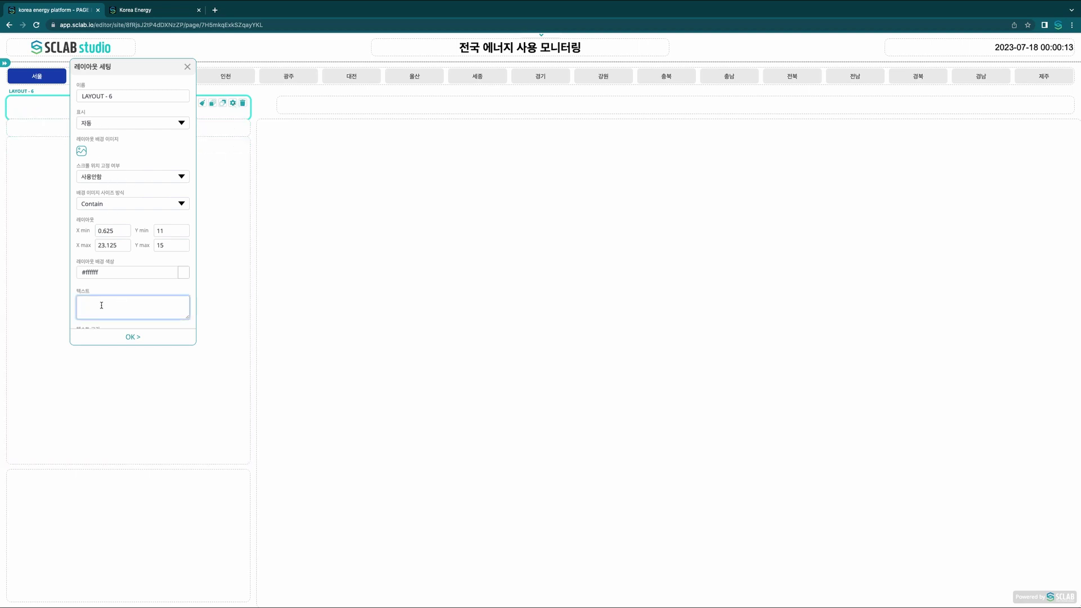
text(전국 에너지 사용량)
scroll(135, 291, down, 3)
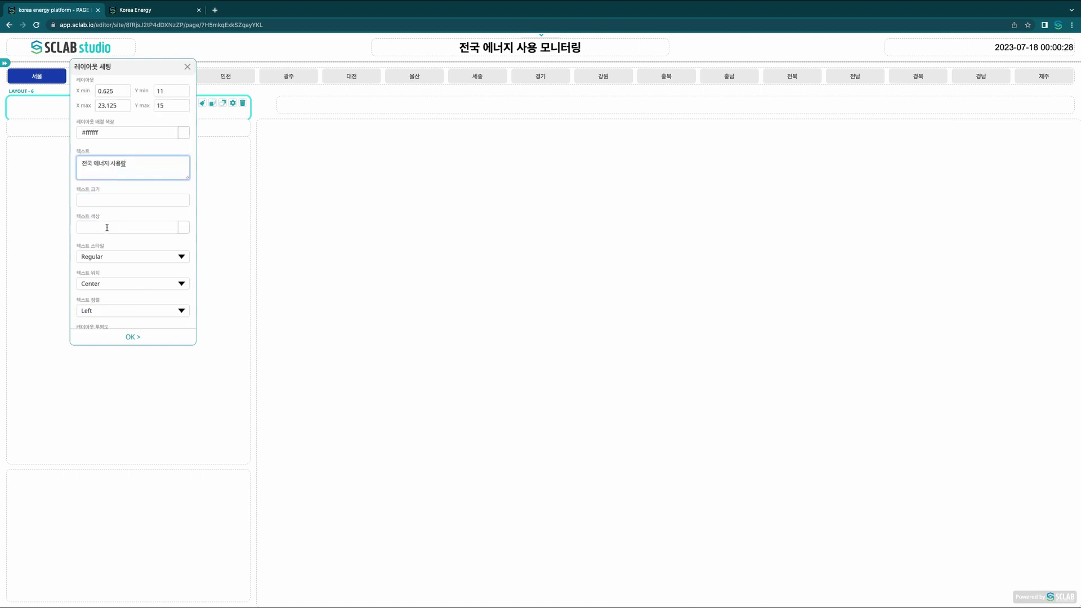
- Format the LAYOUT - 6 text at size 24 in #000000 with Bold style and confirm the settings
click(110, 201)
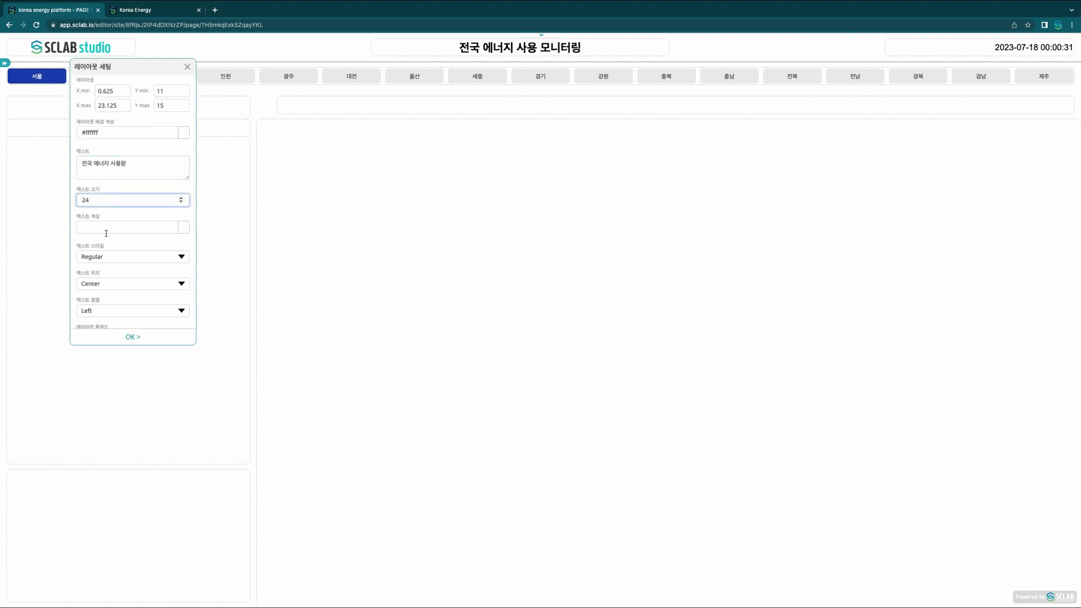
click(182, 227)
click(85, 257)
click(82, 264)
scroll(85, 265, down, 5)
scroll(111, 154, up, 1)
click(80, 100)
scroll(113, 185, up, 2)
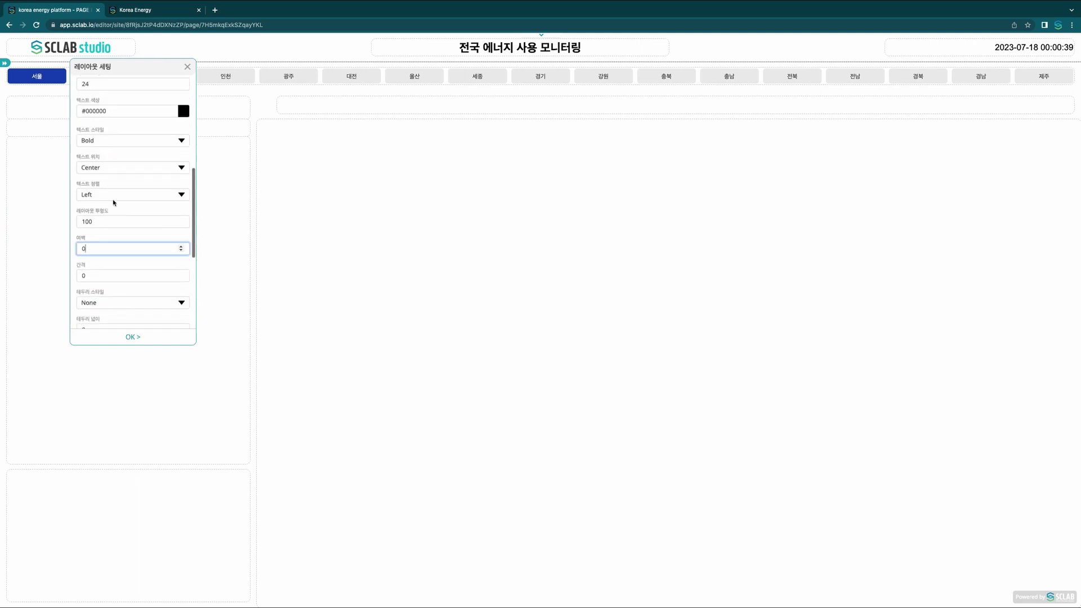
click(132, 336)
- Change the text position of LAYOUT - 6 to Center Left
click(232, 103)
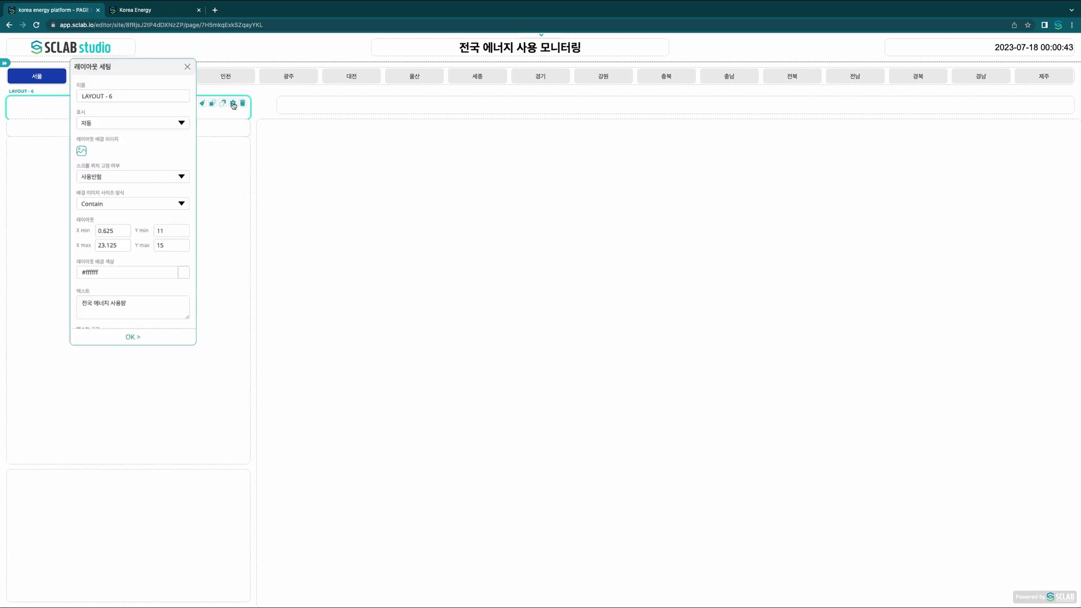
scroll(144, 229, down, 4)
scroll(113, 253, up, 1)
click(98, 253)
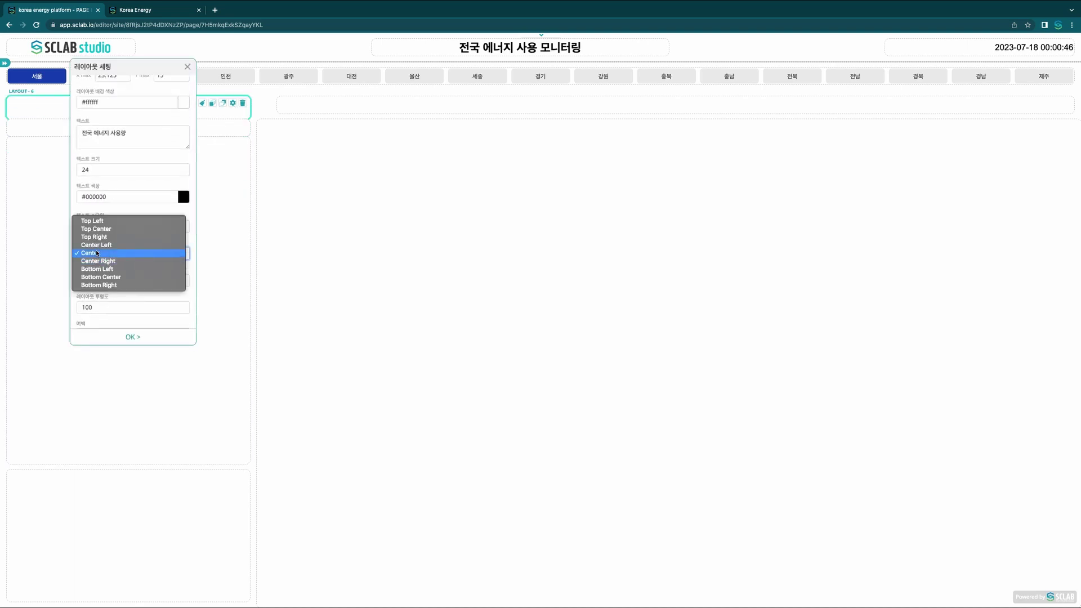
click(97, 246)
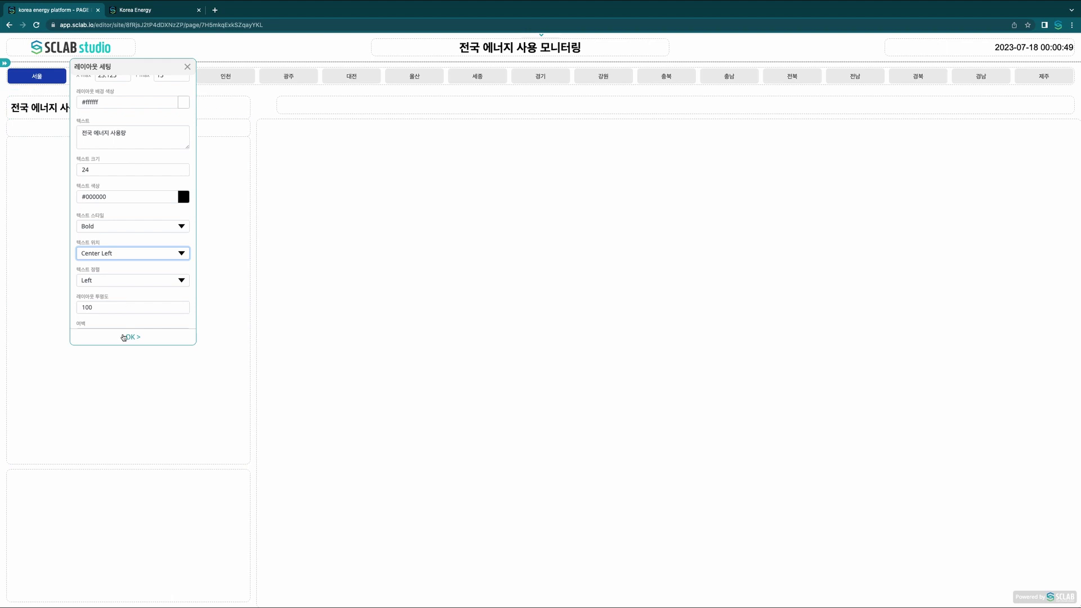
- Start a new combine function named 전국에너지타입, keeping the Default type
click(5, 66)
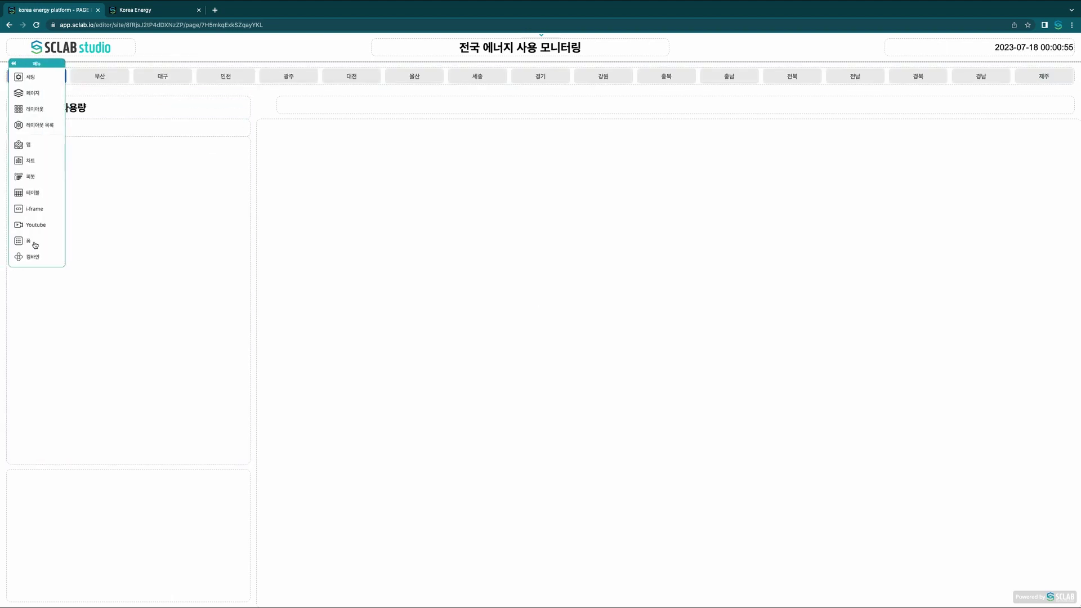
click(31, 257)
click(156, 147)
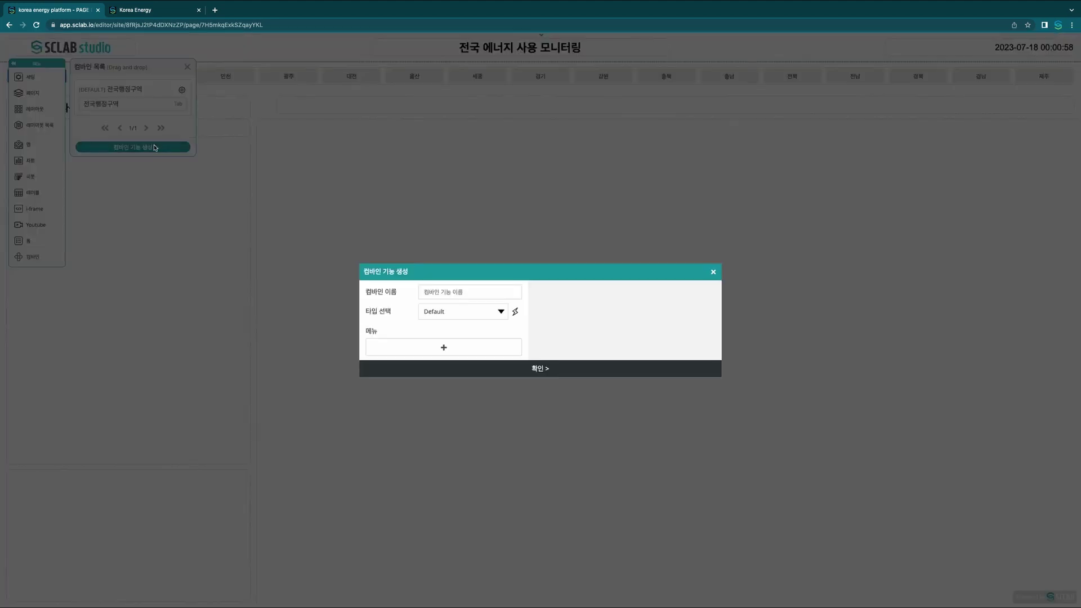
click(455, 290)
text(전)
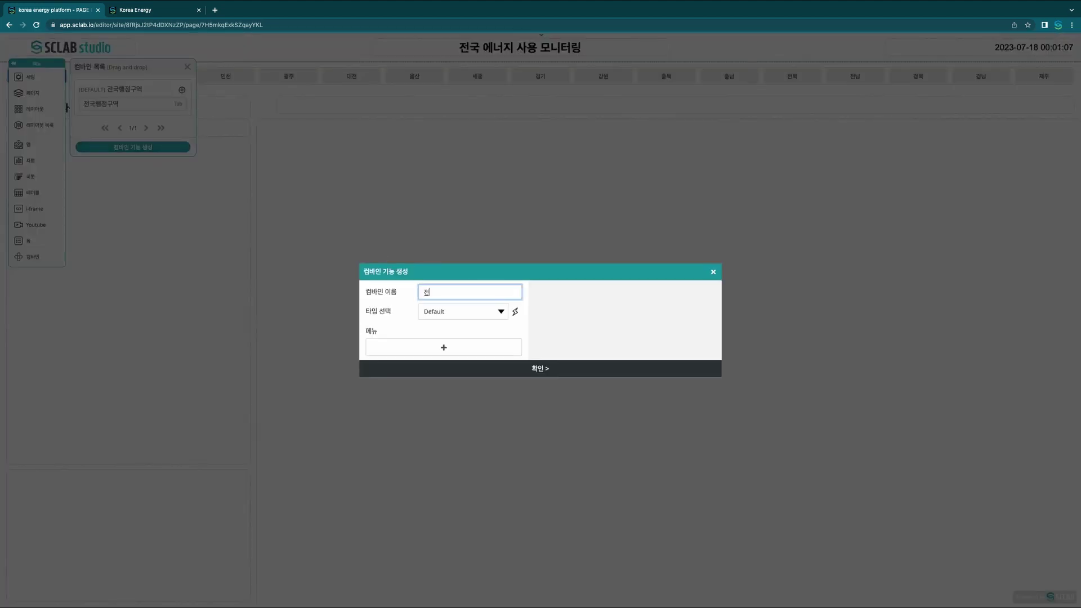
text(국에너지타입)
drag(463, 292, 417, 297)
key(super+c)
click(459, 311)
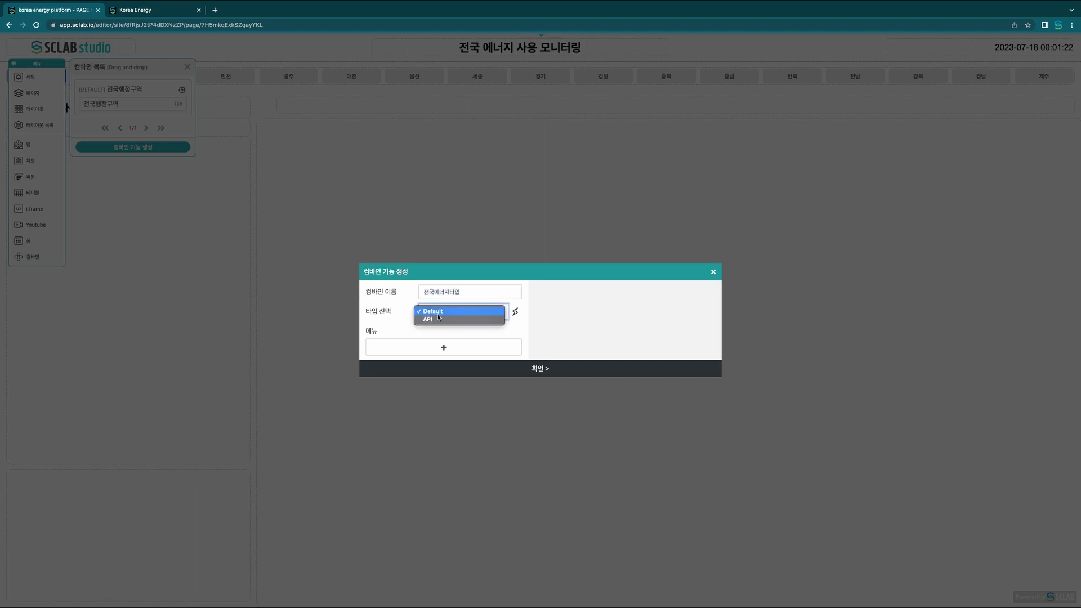
click(459, 311)
- Add a 탭 menu to the combine function and name it 전국에너지타입
click(460, 350)
click(425, 286)
click(446, 324)
key(super+v)
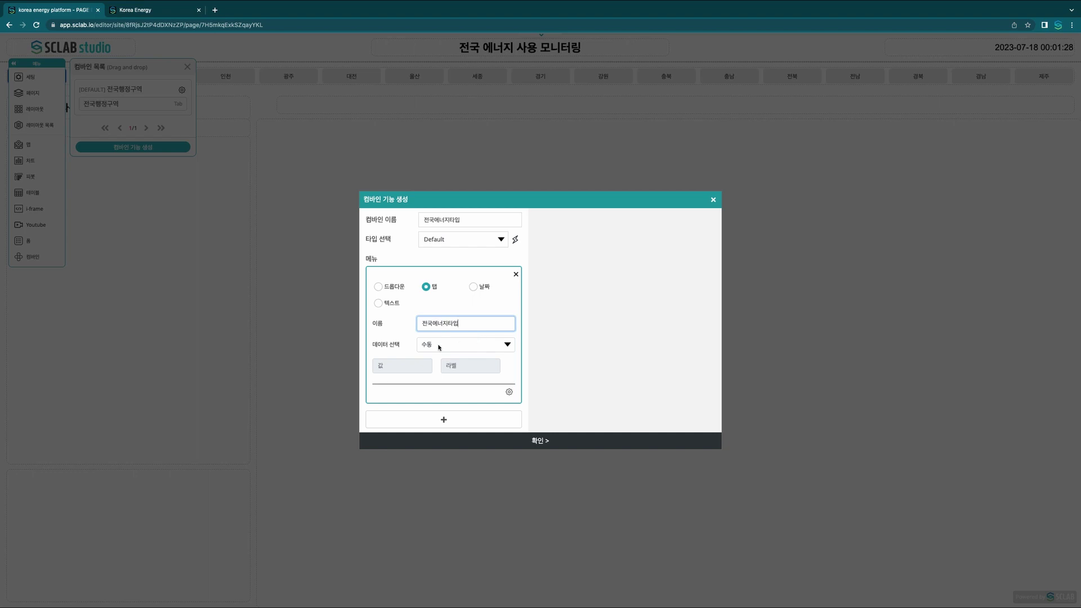
- Add three manual tab entries labelled 전기, 가스 and 난방
click(474, 366)
click(474, 366)
click(475, 376)
click(470, 331)
text(ㄱㅏㅅㅡ)
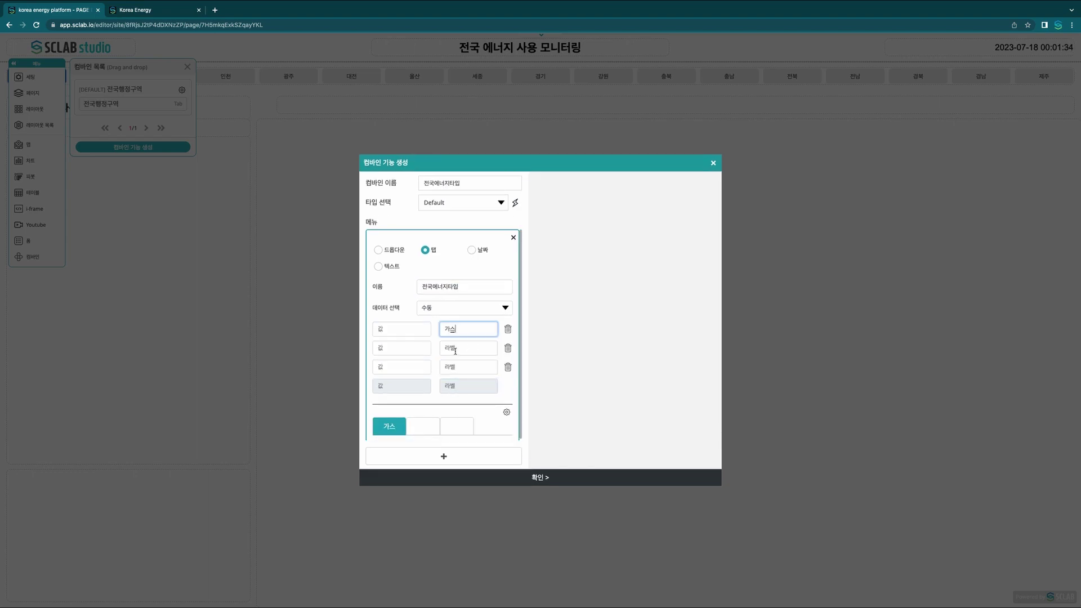
key(BackSpace)
key(BackSpace)
text(ㅈㅓㄴㄱㅣ)
click(465, 345)
click(474, 366)
text(난바)
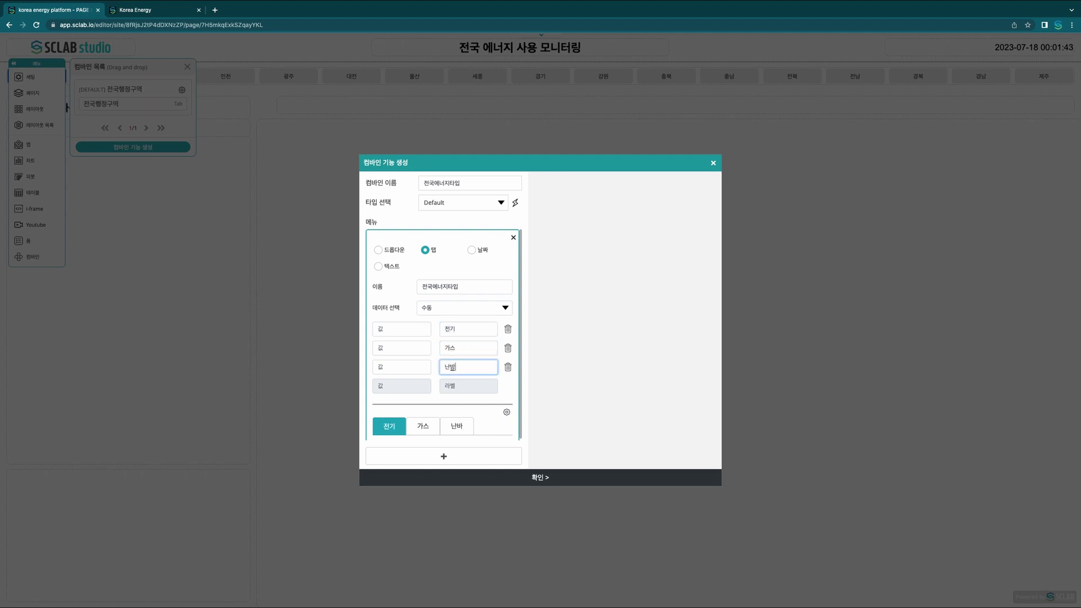
- Change the tab menu style to 라인 스타일 and set the Active line colour to dark blue
click(505, 411)
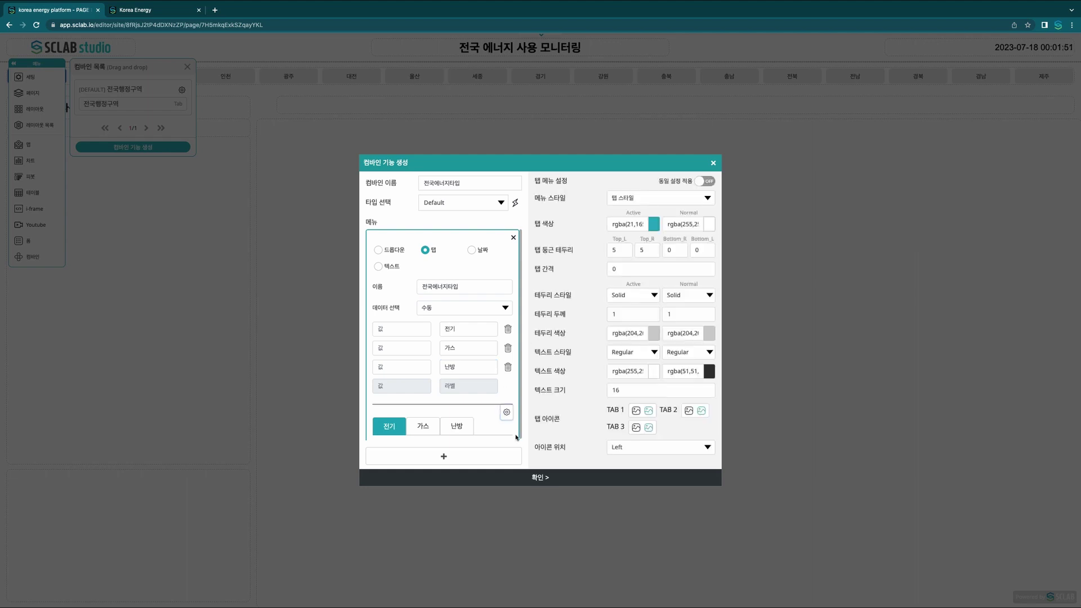
click(685, 198)
click(647, 214)
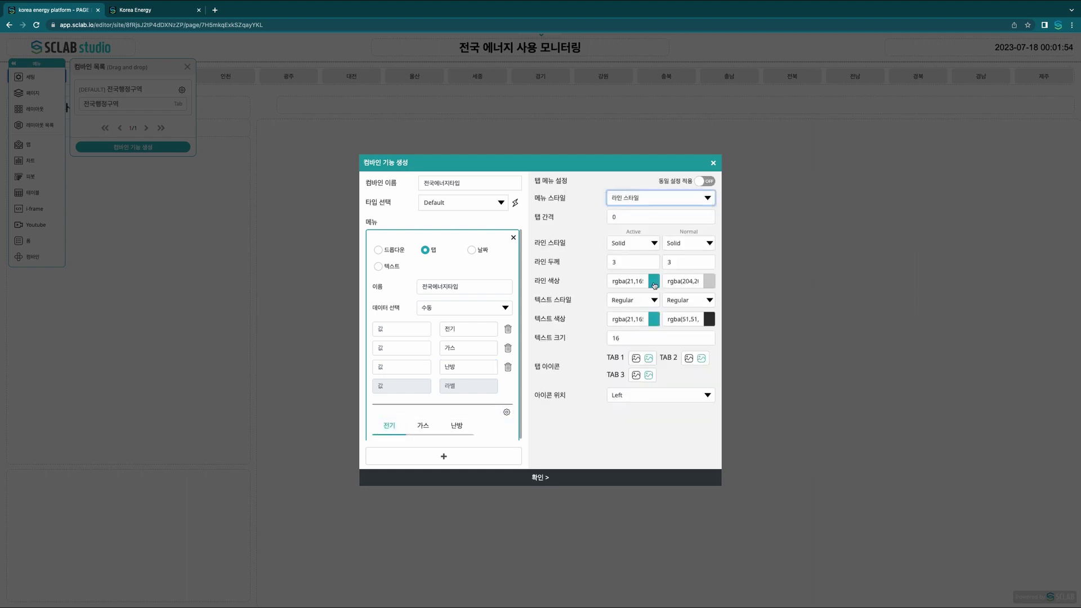
click(654, 282)
drag(645, 318, 634, 305)
click(622, 284)
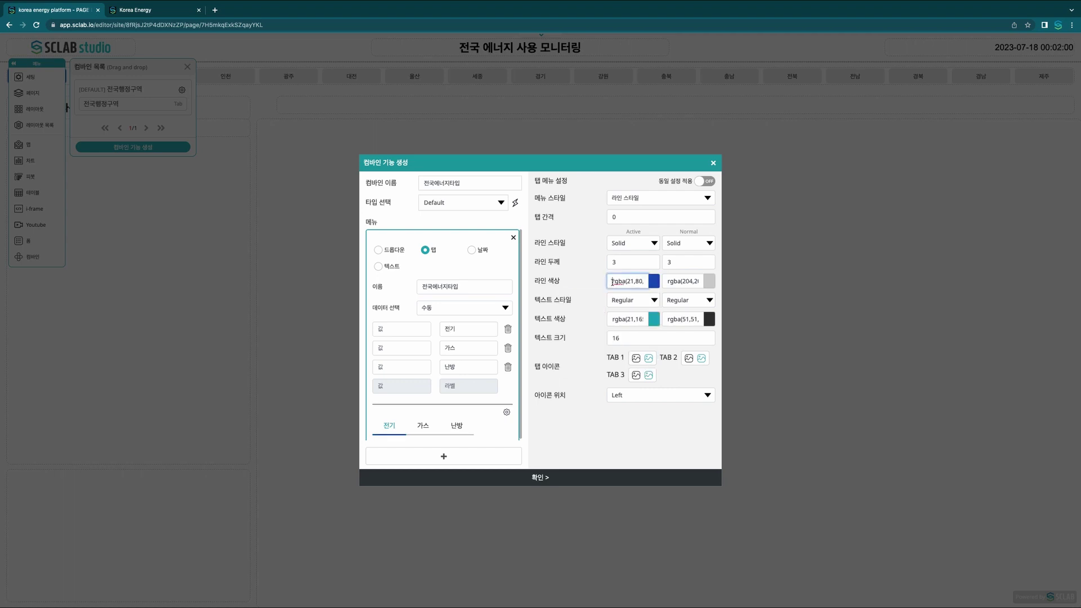
- Copy the Active line colour to the Active text colour of the tab menu
triple_click(622, 284)
key(ctrl+c)
click(629, 317)
triple_click(629, 317)
key(ctrl+v)
- Set the Active line thickness to 4, the tab spacing to 10 and the text size to 14
double_click(606, 263)
click(613, 216)
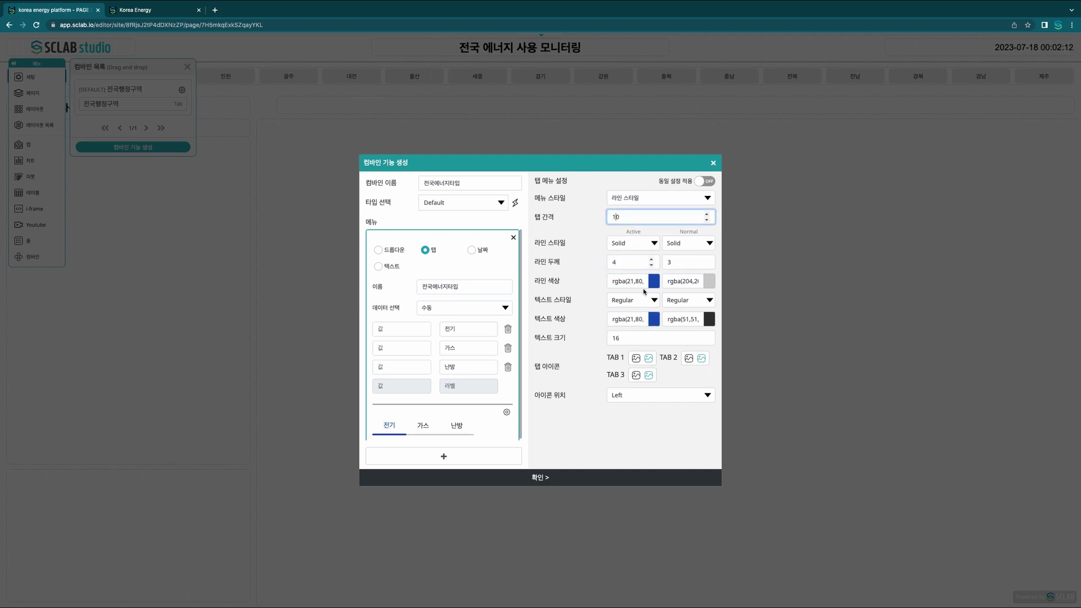
click(618, 337)
click(552, 426)
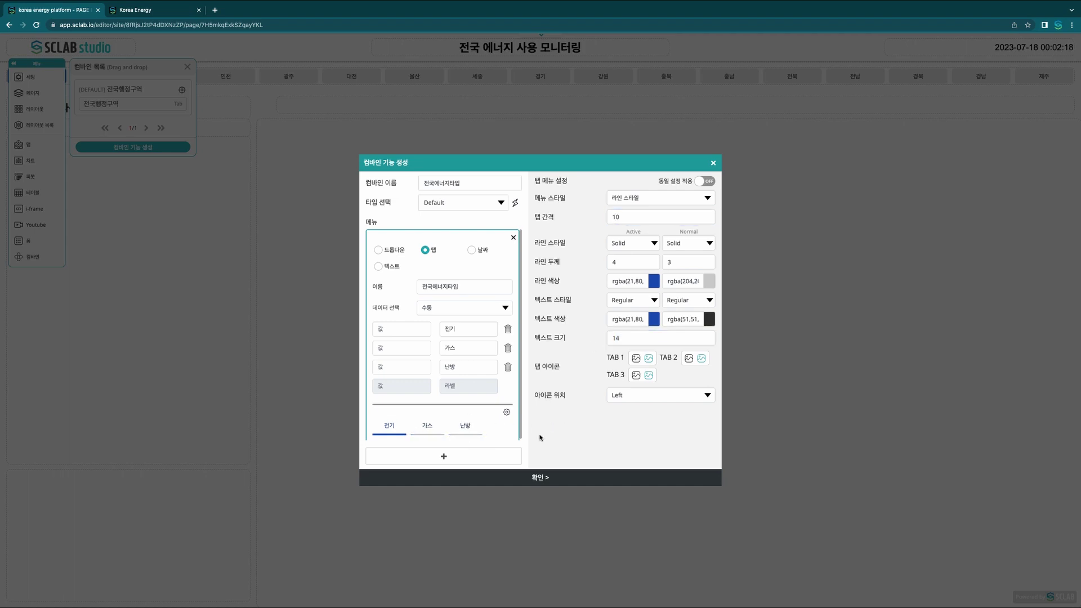
- Save the combine function and place its 전국에너지타입 tab menu in the layout below the 전국 에너지 사용량 title
click(539, 478)
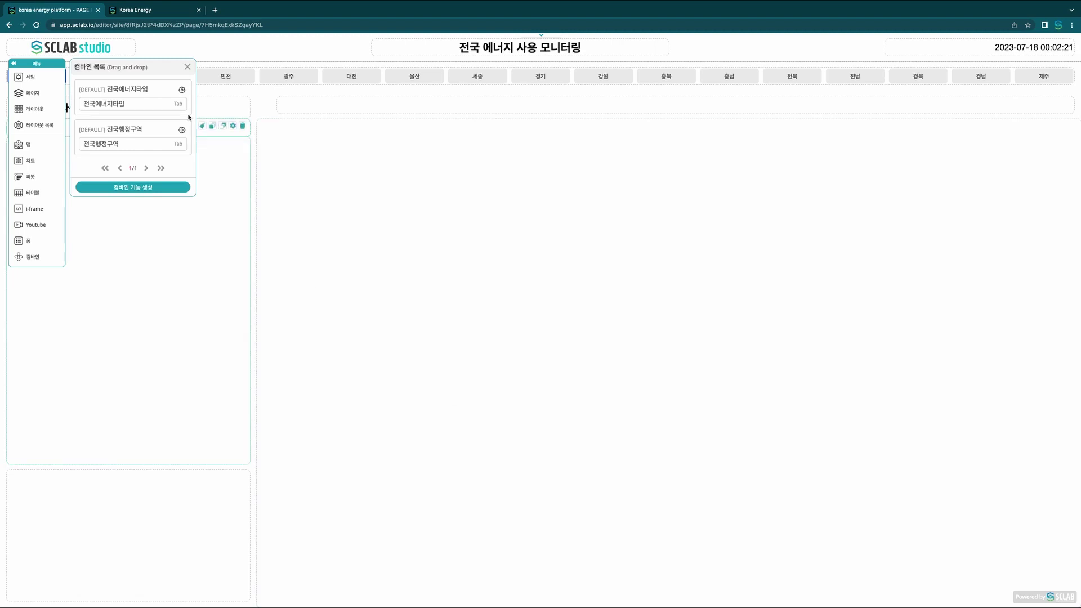
drag(309, 171, 181, 142)
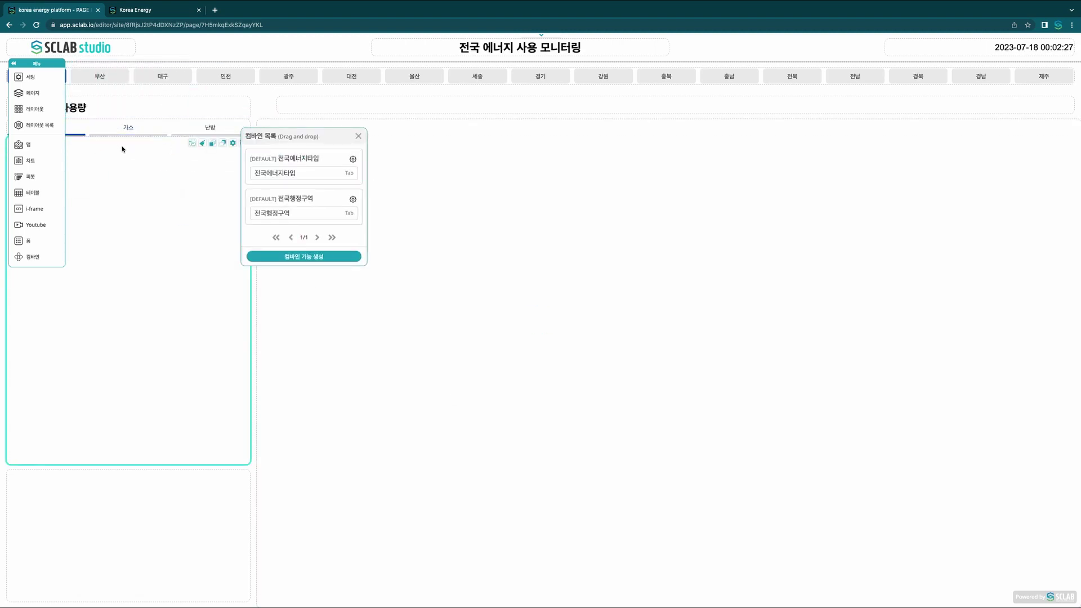
click(359, 137)
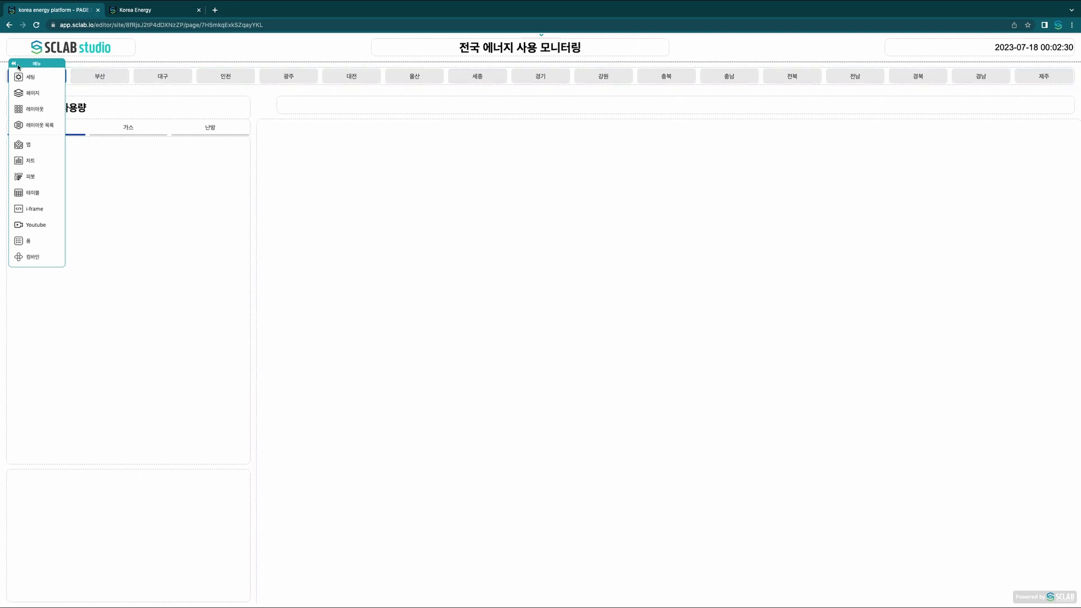
- Place the 전국에너지_전기 map in the large layout below the energy type tabs
click(35, 147)
drag(137, 69, 339, 148)
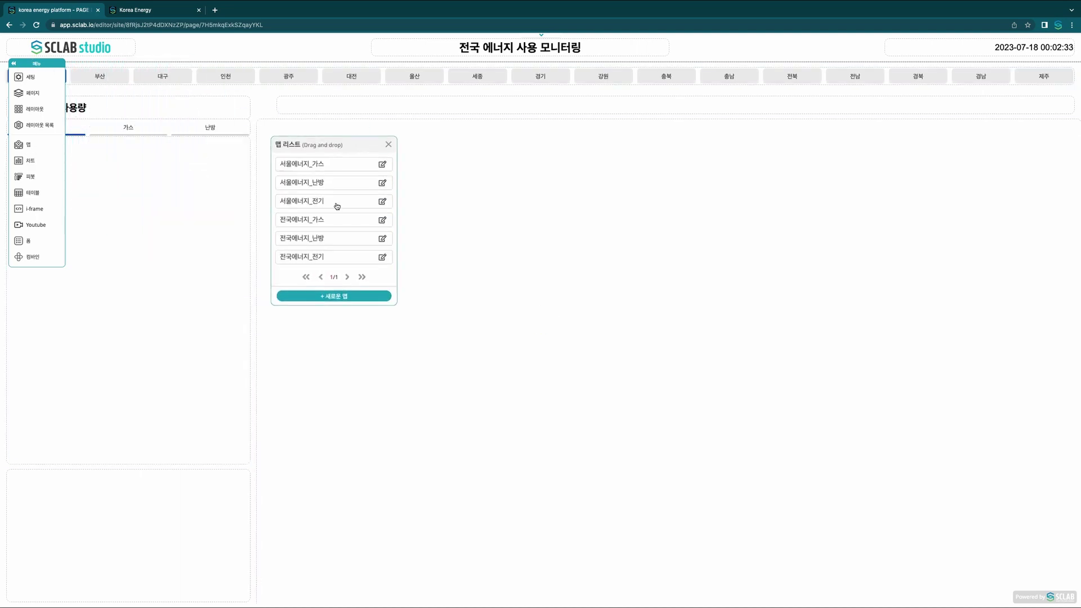
drag(310, 254, 187, 227)
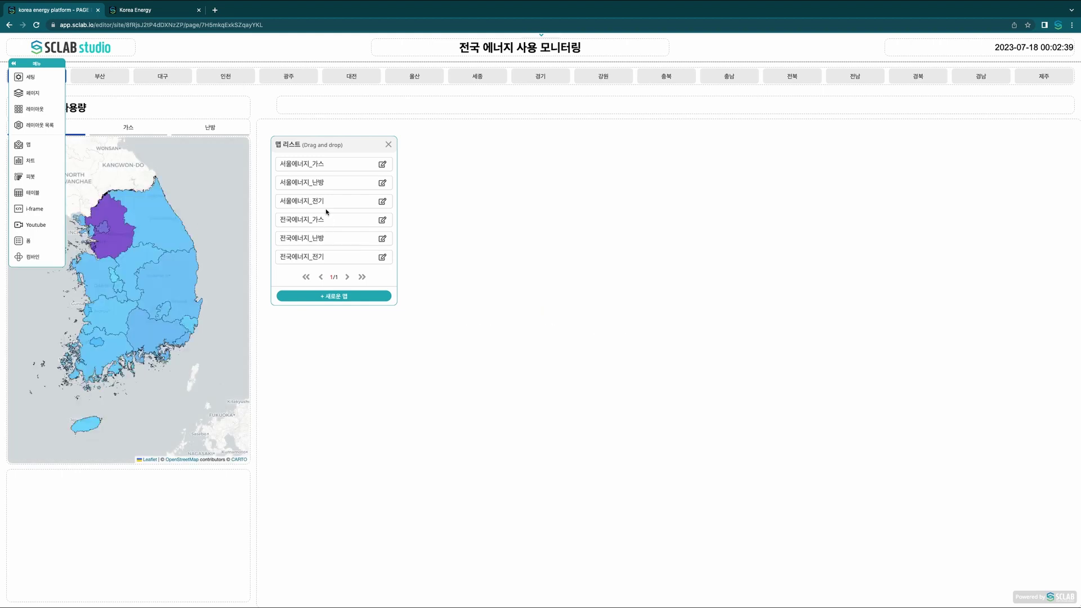
- Place the 전국에너지_전기 chart in the layout below the national map
click(26, 160)
drag(144, 83, 327, 190)
drag(304, 323, 161, 501)
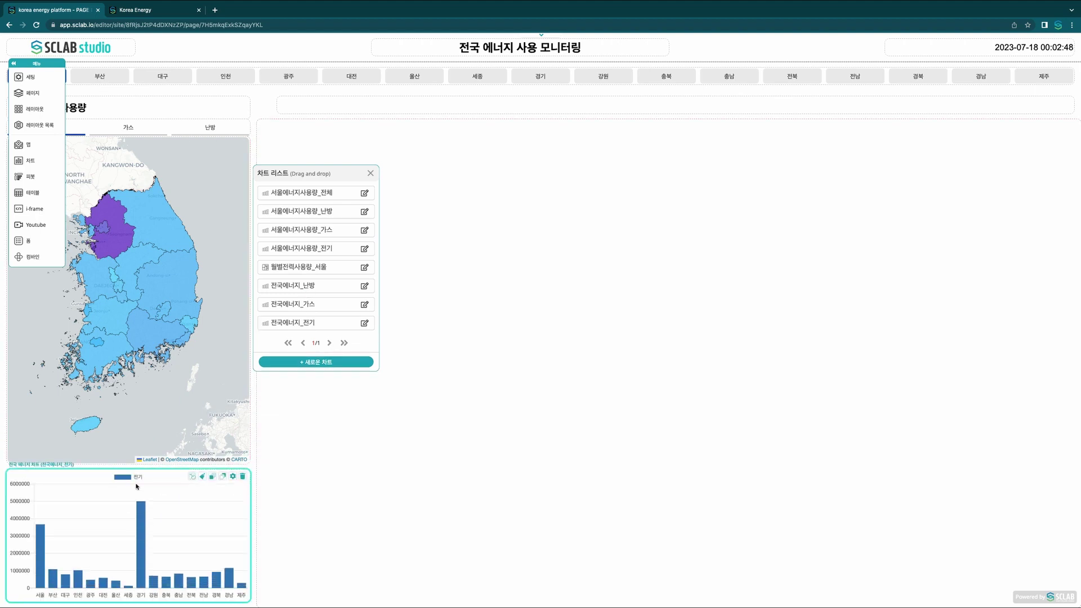
click(371, 173)
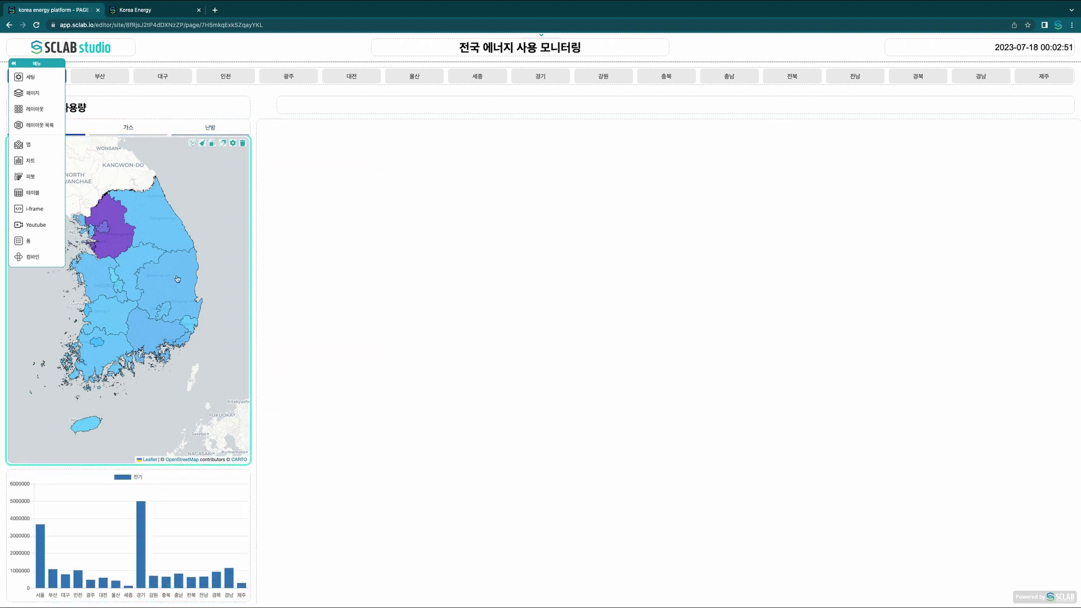
- Edit the 전국에너지타입 combine function and add a 레이아웃 변경 action to its 전기 tab
click(32, 257)
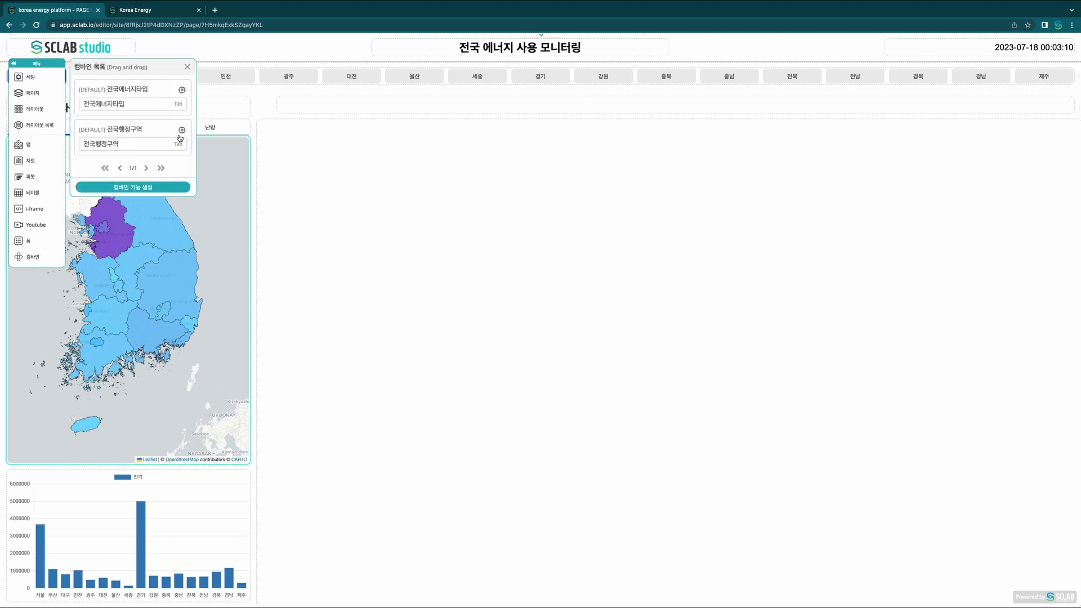
drag(109, 110, 346, 233)
click(408, 215)
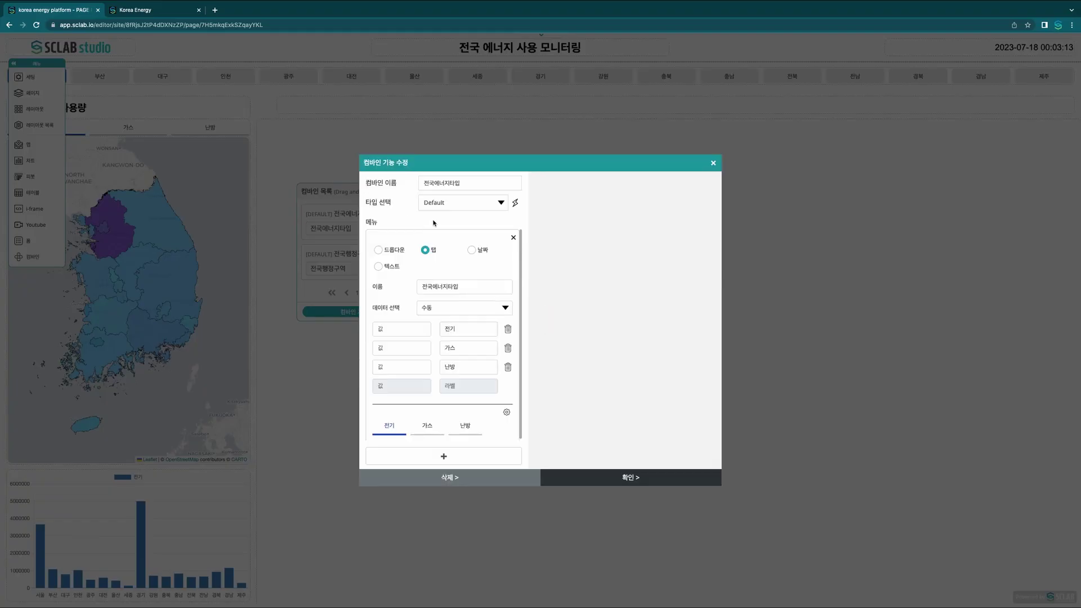
click(515, 202)
click(605, 313)
drag(984, 96, 688, 296)
click(713, 286)
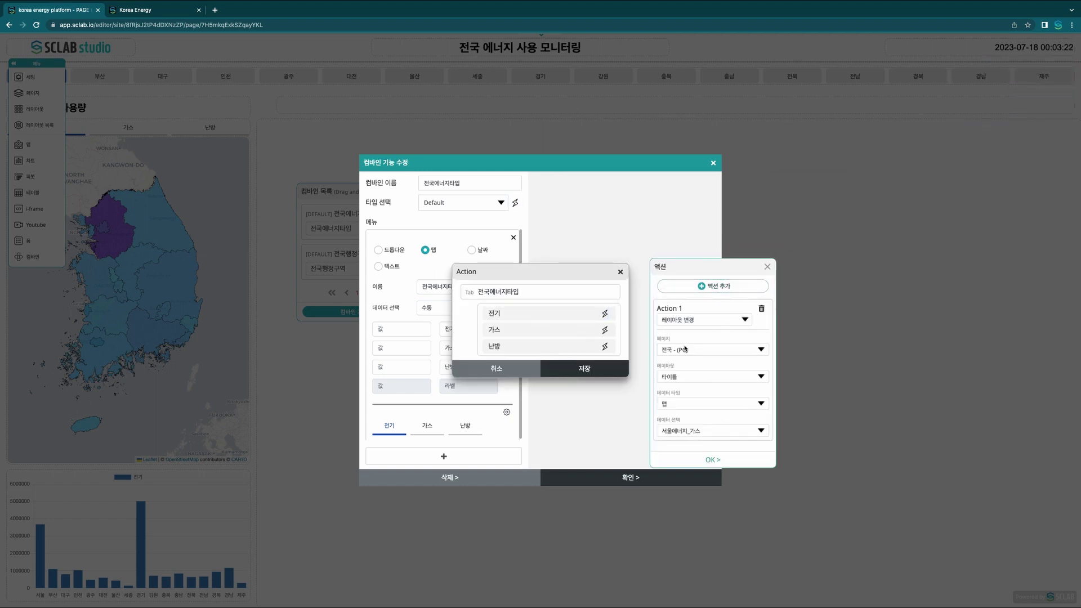
- Point the 전기 tab's first action at the 전국지도 layout with the 전국에너지_전기 map
click(708, 378)
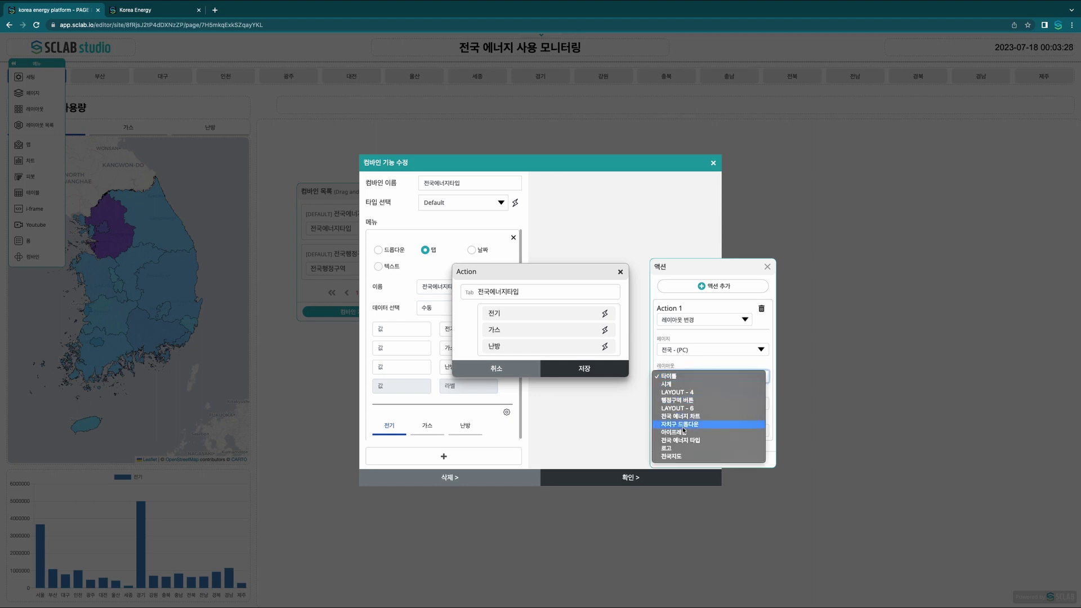
click(684, 456)
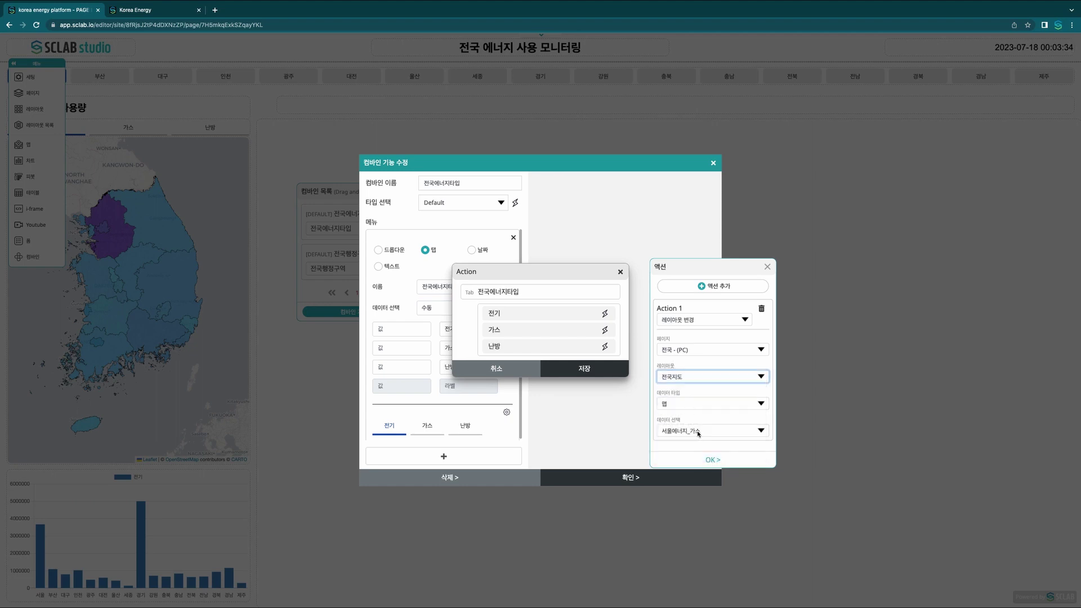
click(698, 433)
click(691, 468)
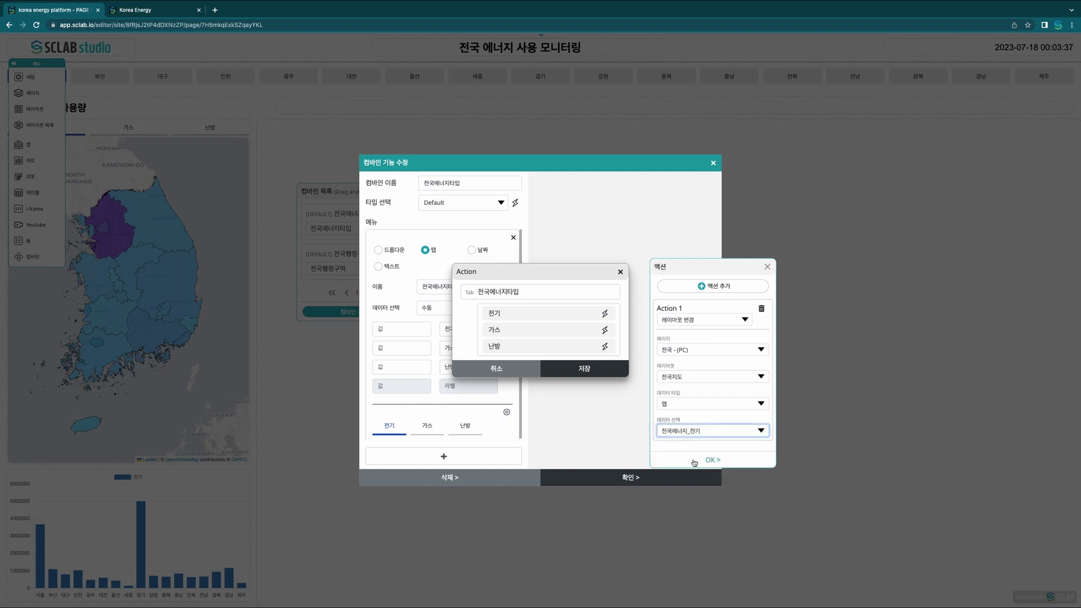
- Add a second 전기 action showing the 전국에너지_전기 chart in the 전국 에너지 차트 layout of page 전국 - (PC), and confirm the actions
click(727, 287)
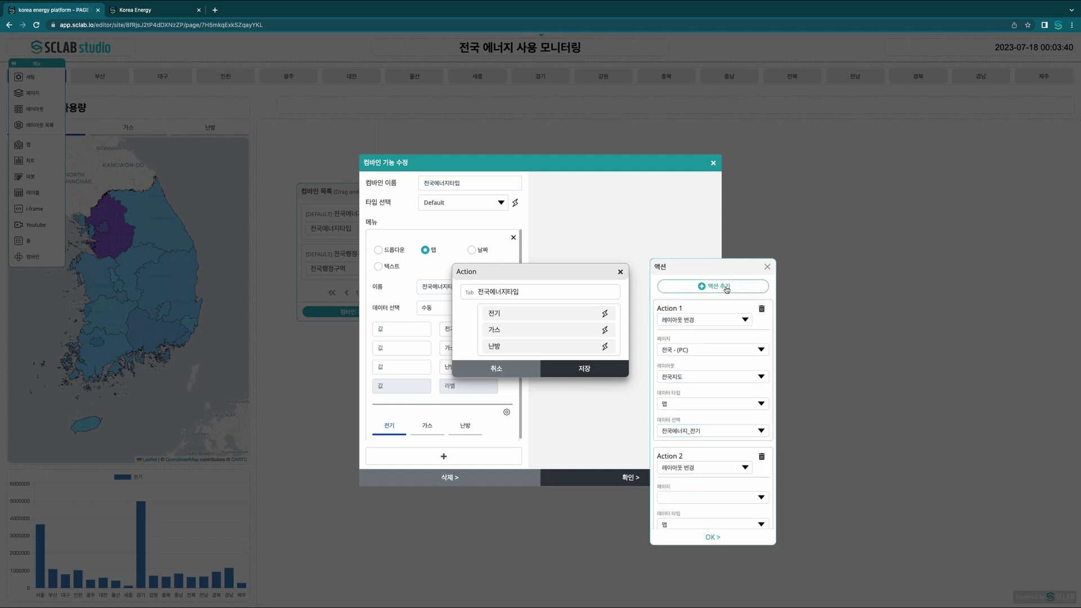
scroll(732, 408, down, 2)
click(691, 430)
click(687, 427)
click(692, 454)
click(695, 498)
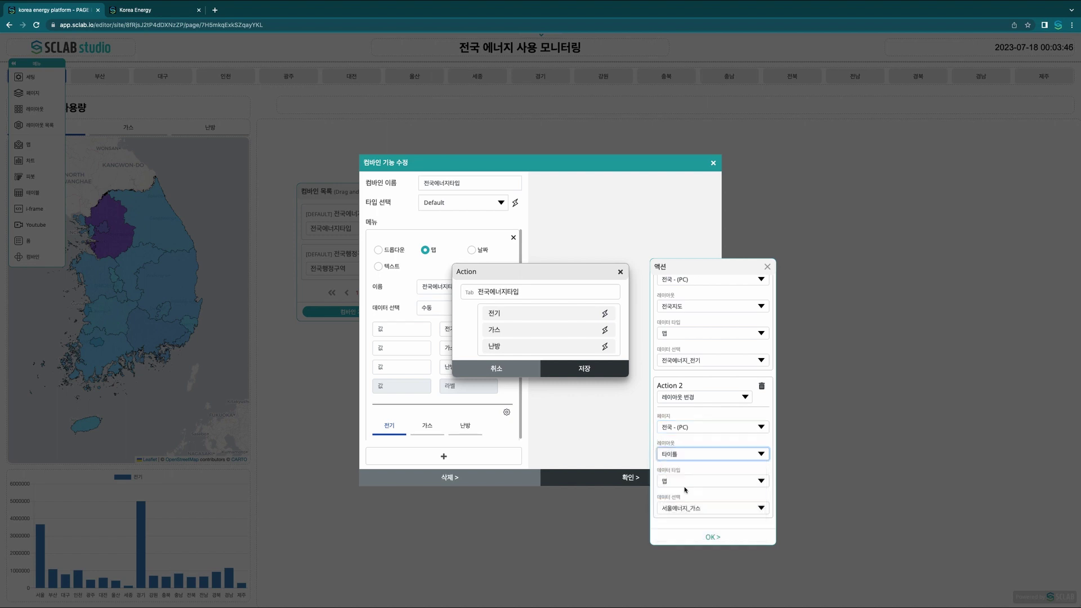
click(685, 481)
click(680, 494)
scroll(680, 494, down, 1)
click(720, 509)
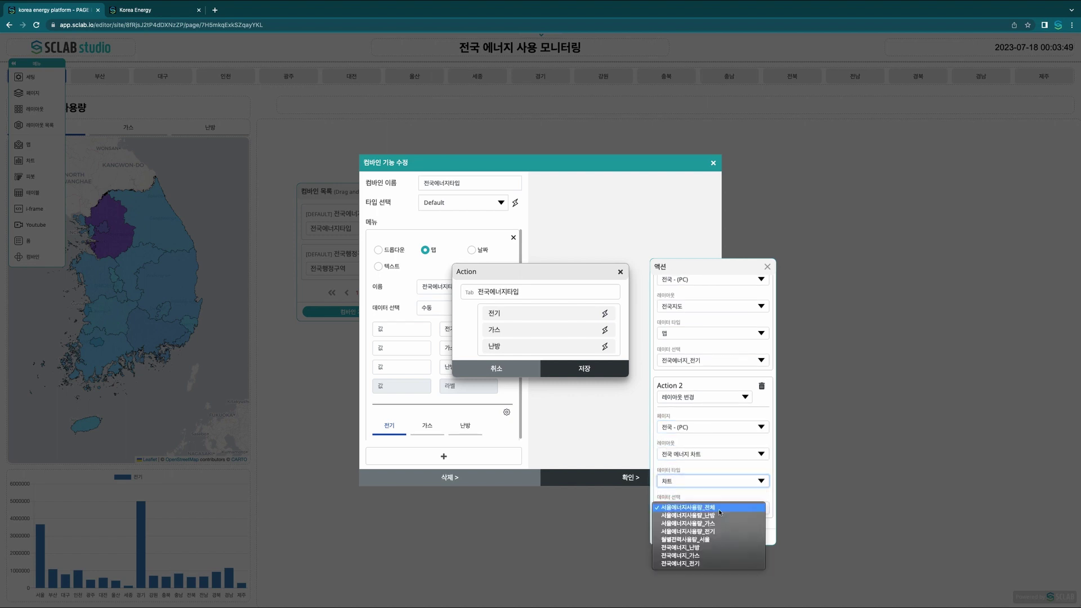
click(698, 564)
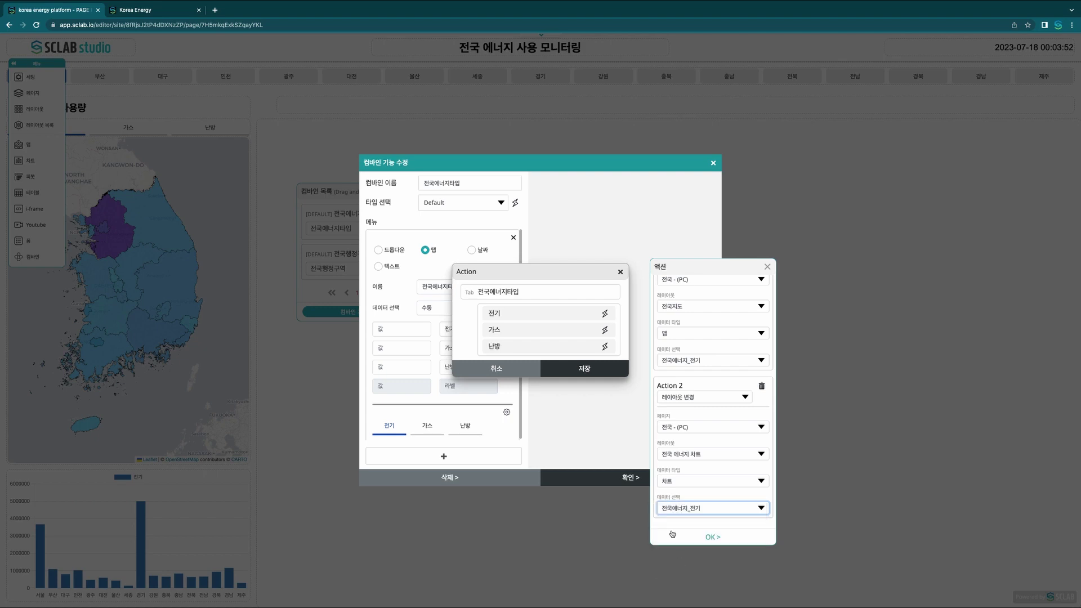
click(707, 536)
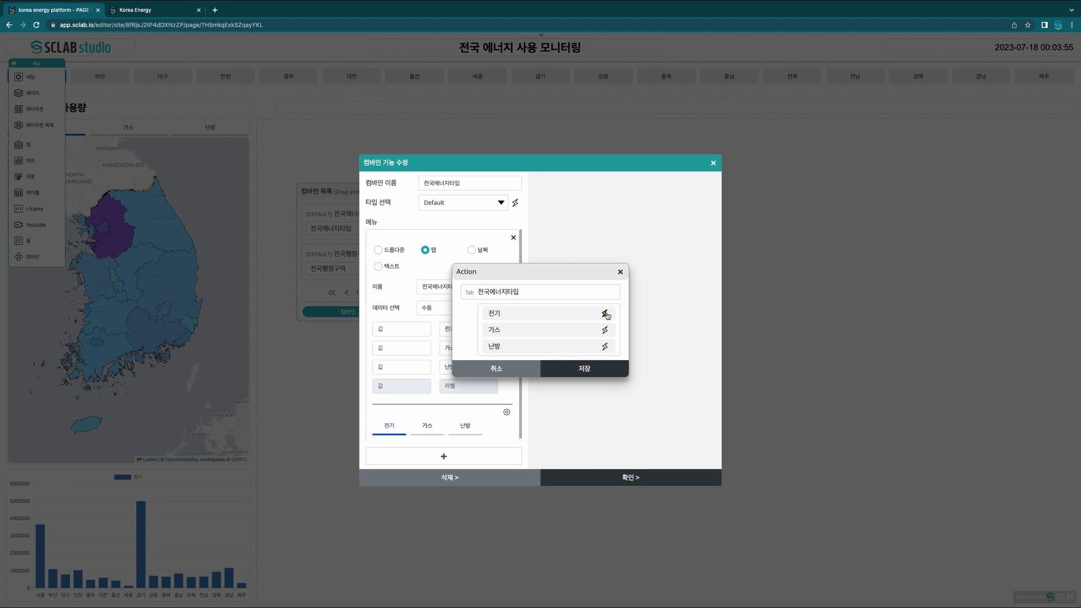
- Add an action to the 가스 tab that shows the 전국에너지_가스 map in the 전국지도 layout
click(606, 330)
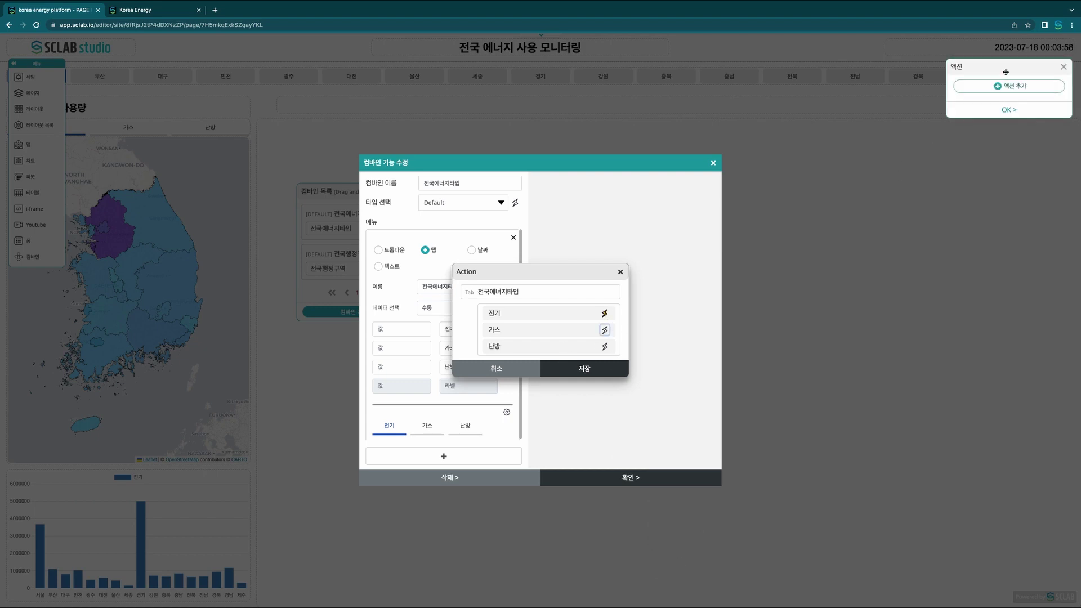
click(718, 283)
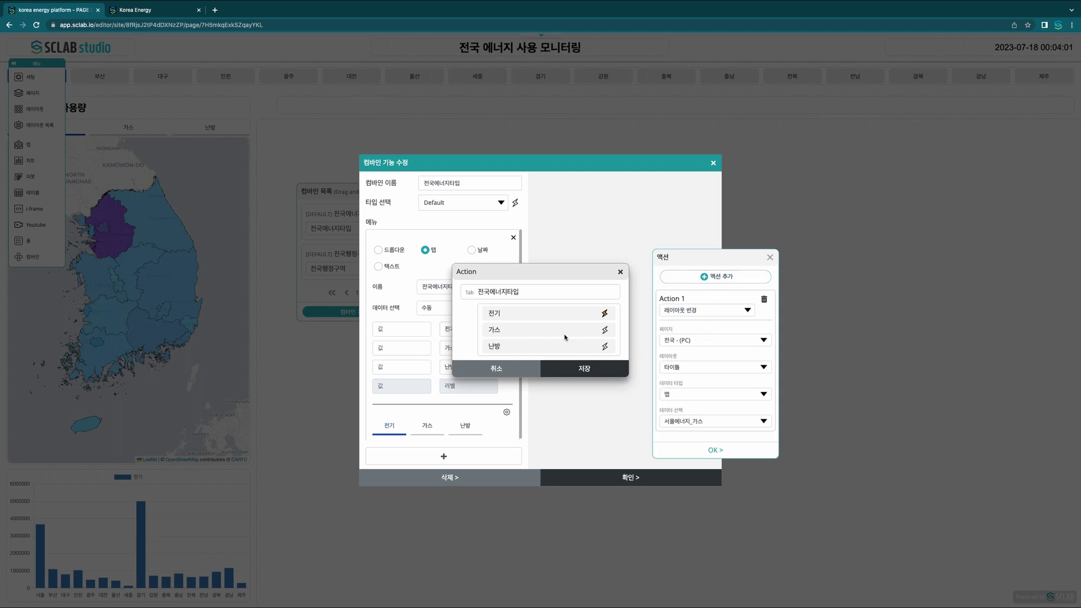
click(702, 371)
click(704, 389)
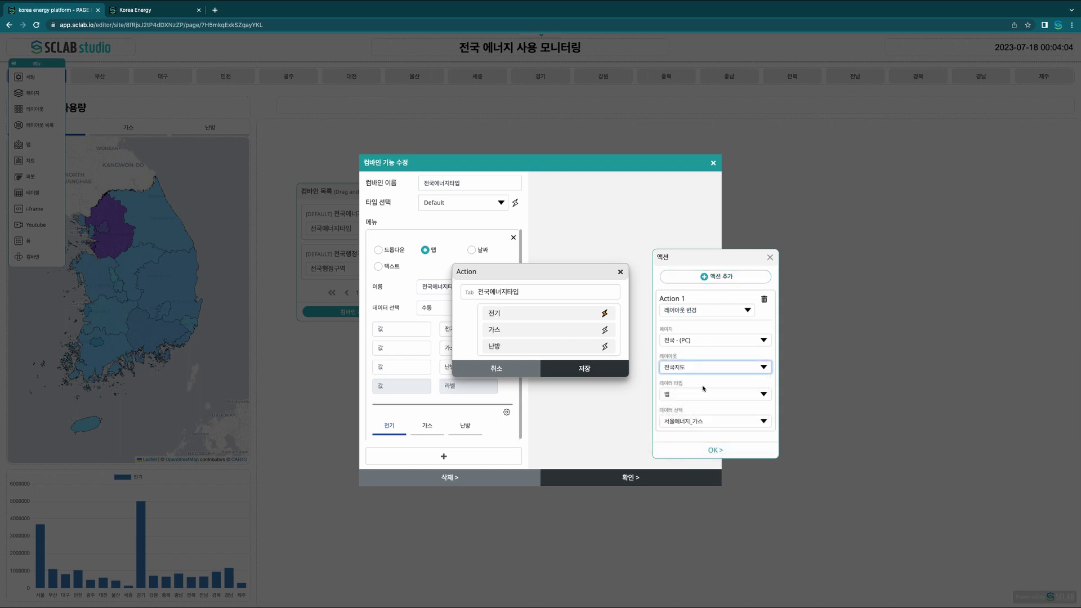
click(701, 425)
click(693, 440)
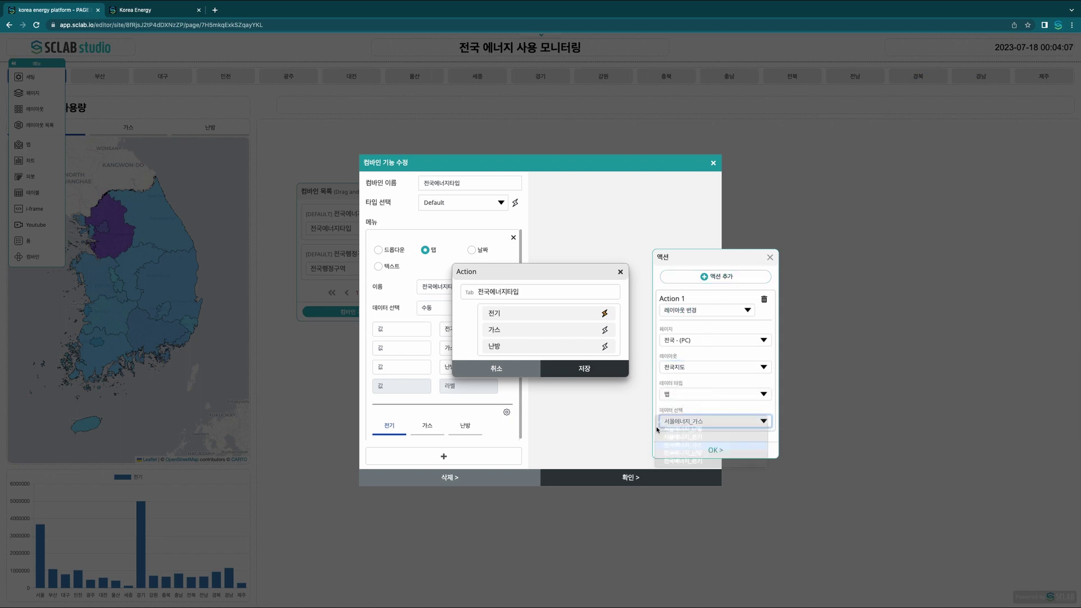
- Add a second 가스 action showing the 전국에너지_가스 chart in the 전국 에너지 차트 layout, and confirm the actions
click(725, 277)
scroll(704, 394, down, 2)
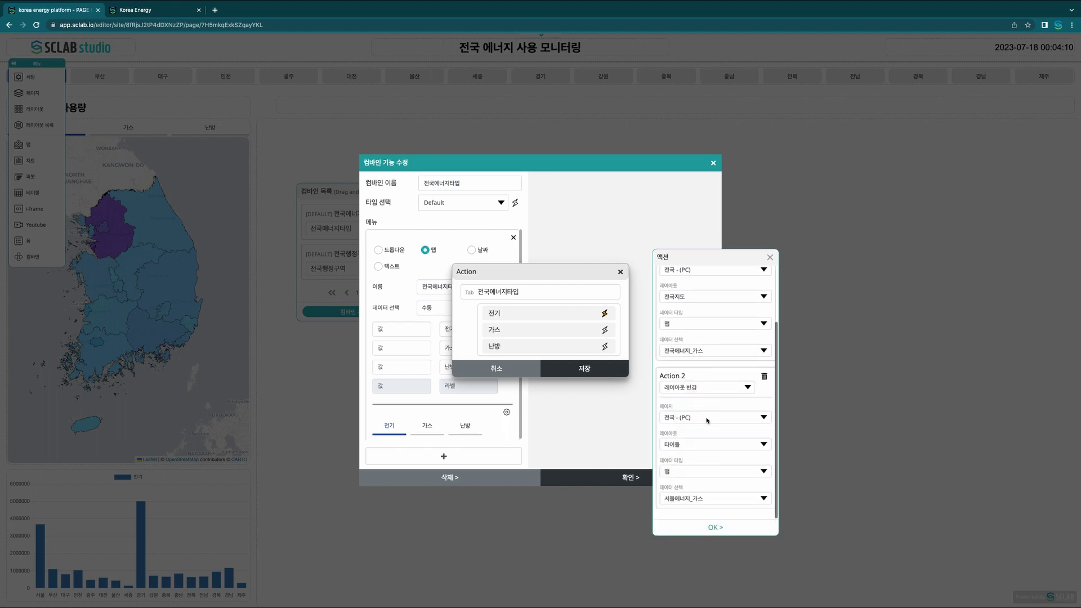
click(698, 445)
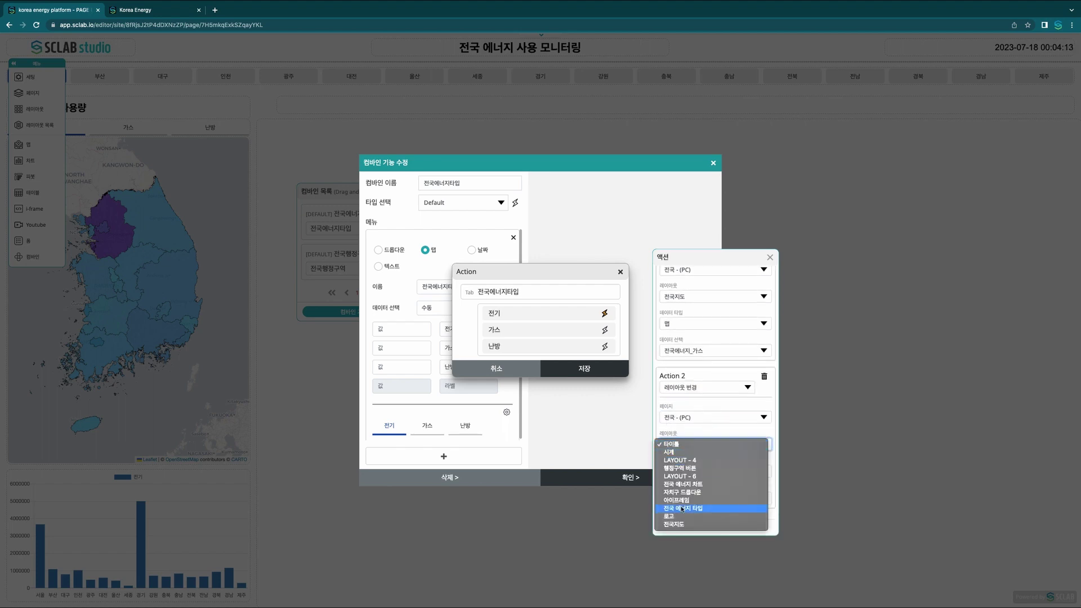
click(711, 484)
click(706, 471)
click(705, 478)
click(705, 500)
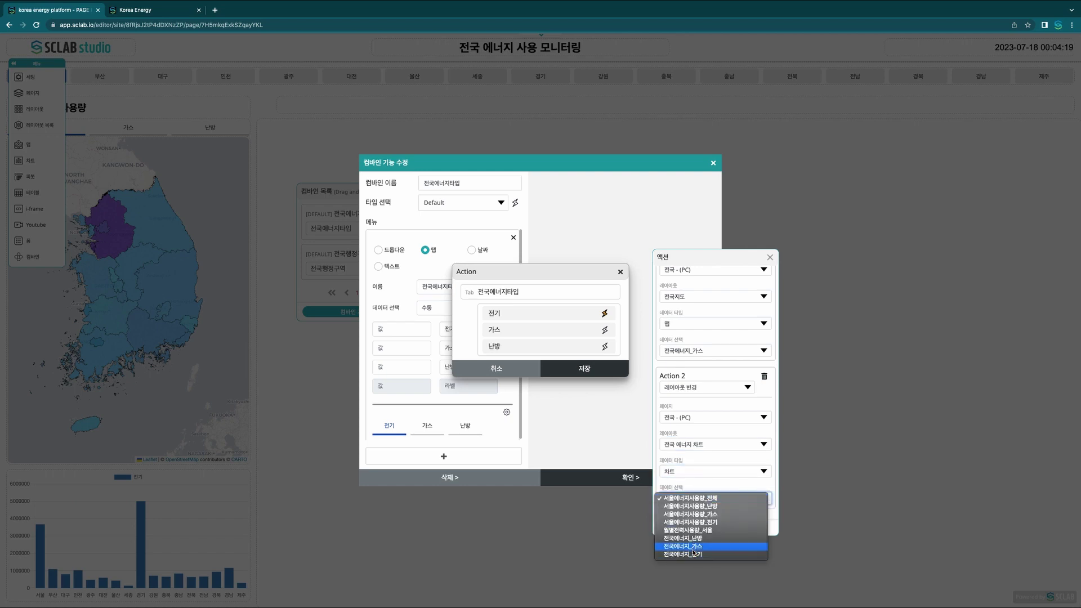
click(708, 535)
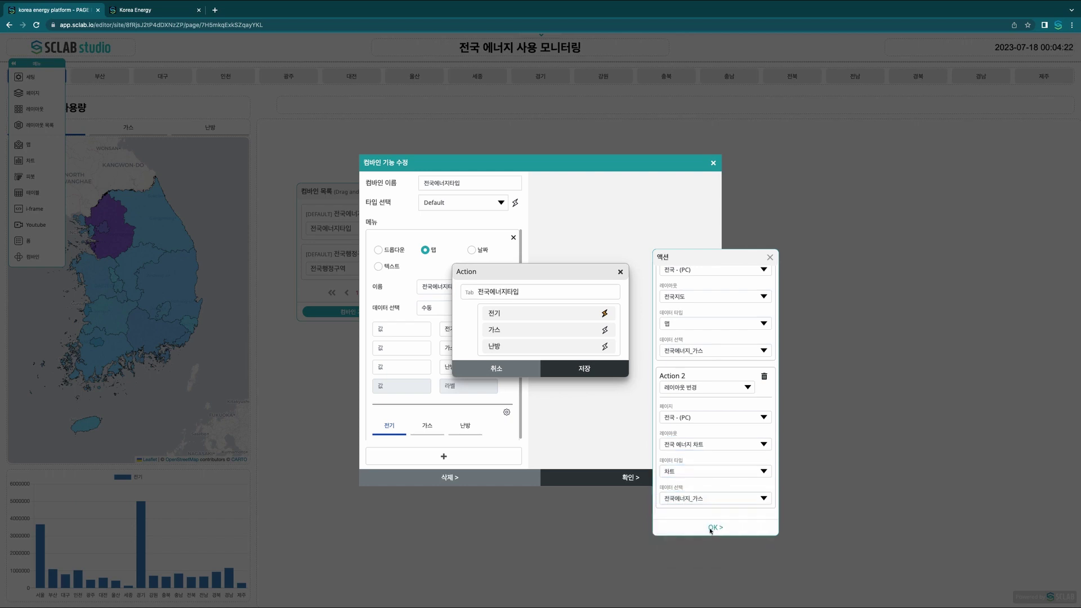
click(711, 529)
- Add an action to the 난방 tab that shows the 전국에너지_난방 map in the 전국지도 layout
click(604, 346)
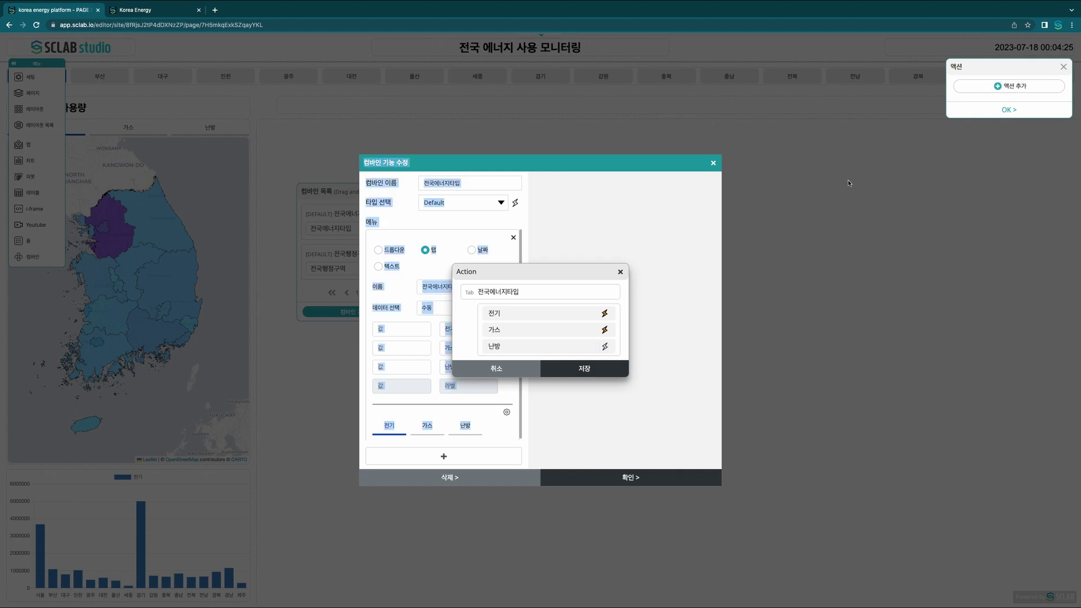
click(997, 86)
drag(1015, 73, 738, 212)
click(729, 286)
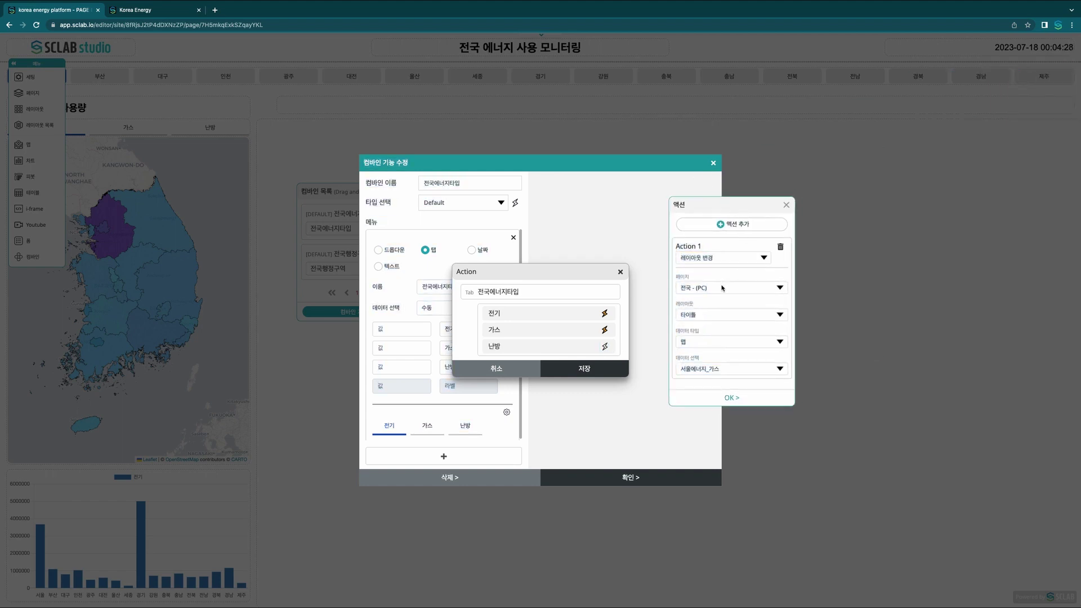
click(706, 320)
click(708, 394)
click(742, 341)
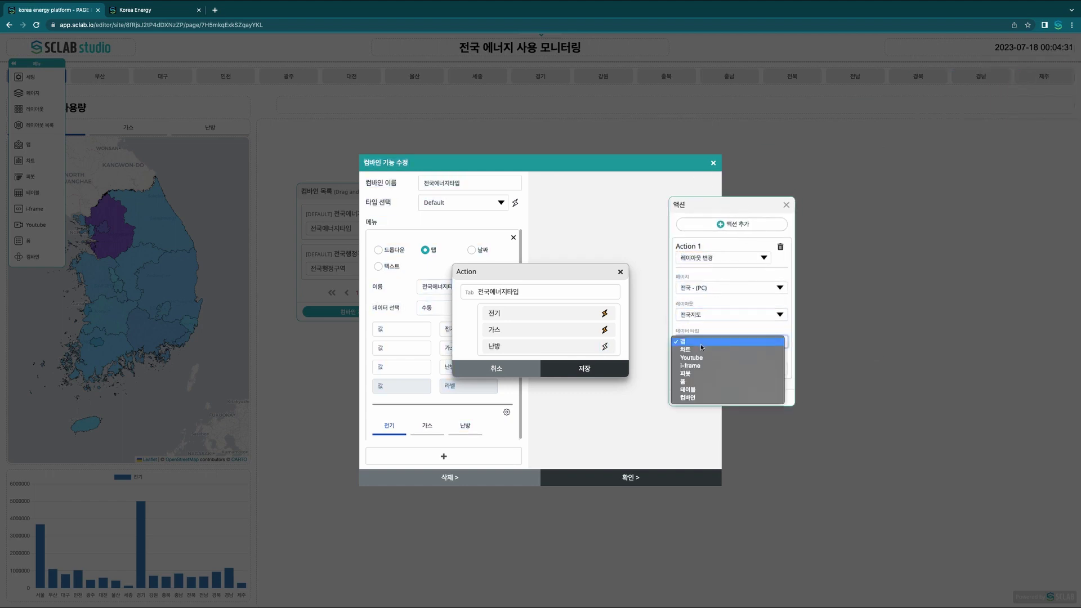
click(732, 341)
click(732, 369)
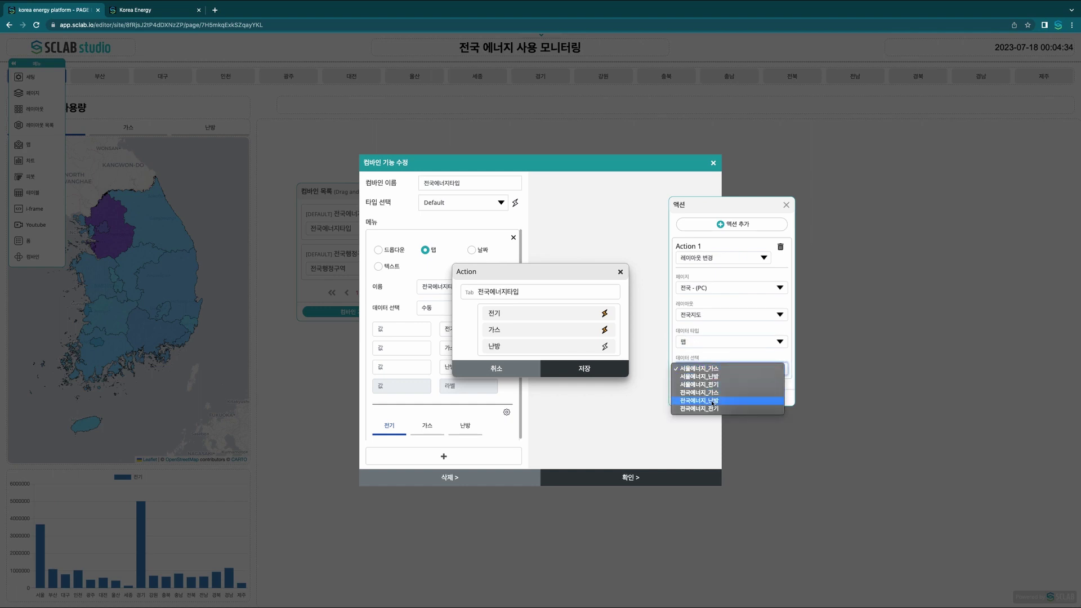
click(729, 392)
- Add a second 난방 action showing the 전국에너지_난방 chart in the 전국 에너지 차트 layout, and save the 전국에너지타입 combine function
click(732, 224)
scroll(732, 388, down, 2)
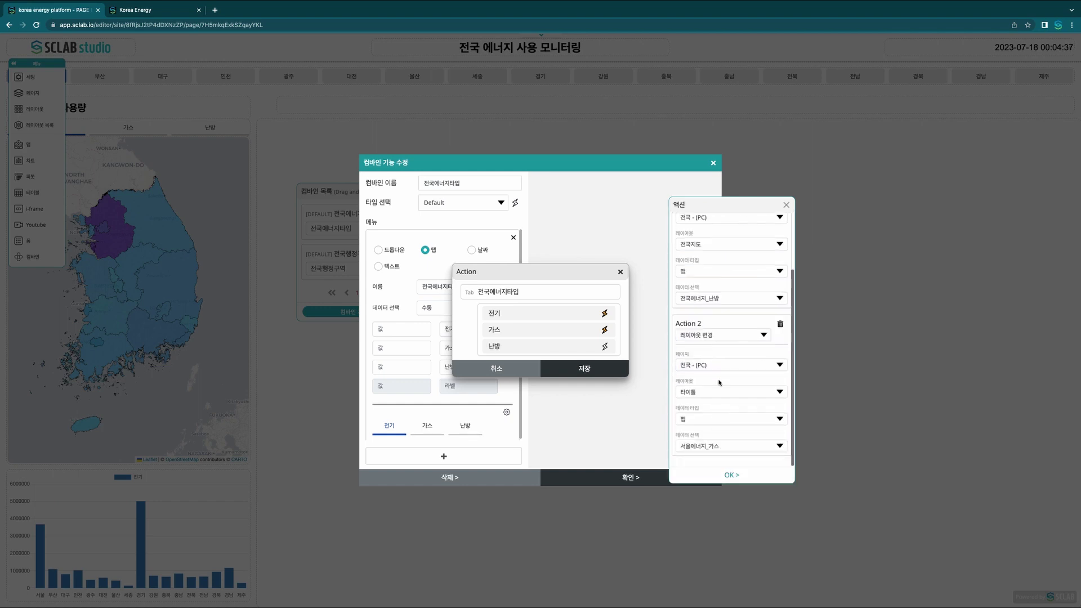
click(699, 396)
click(701, 431)
click(712, 419)
click(712, 426)
click(726, 446)
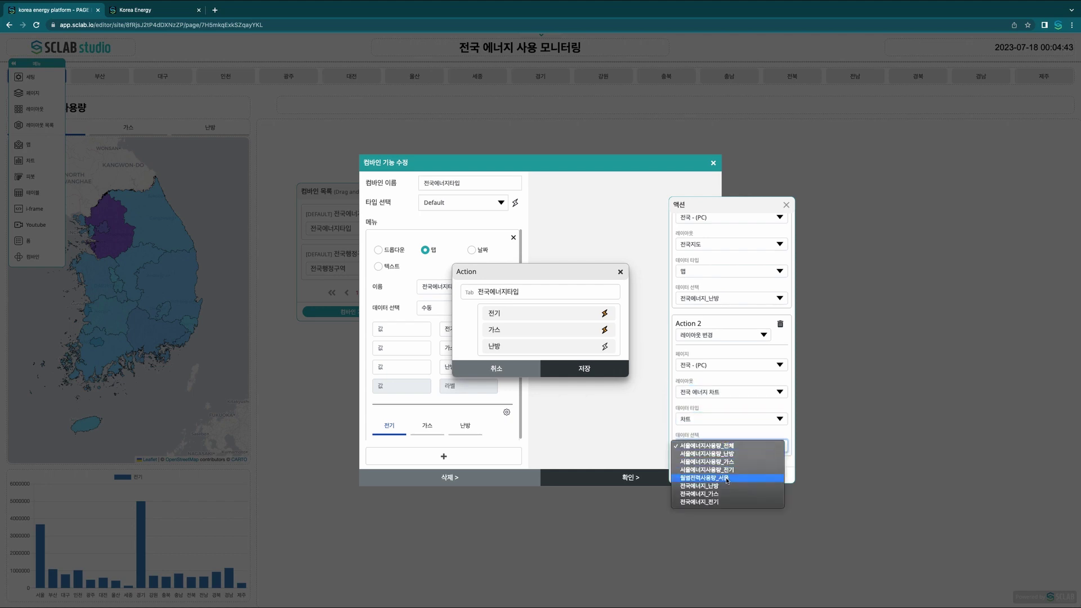
click(724, 488)
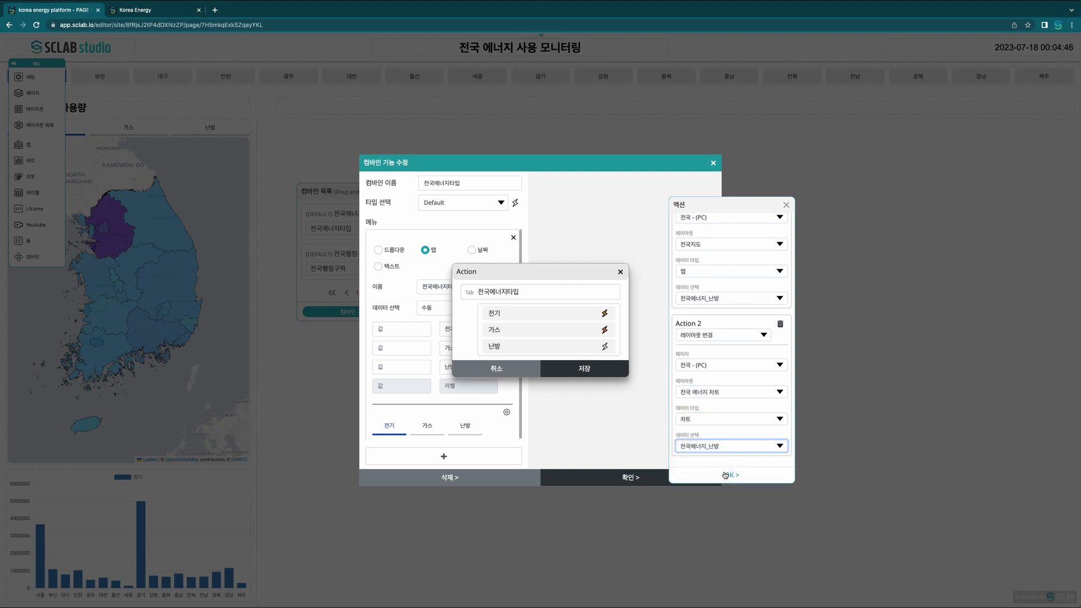
click(726, 475)
click(597, 369)
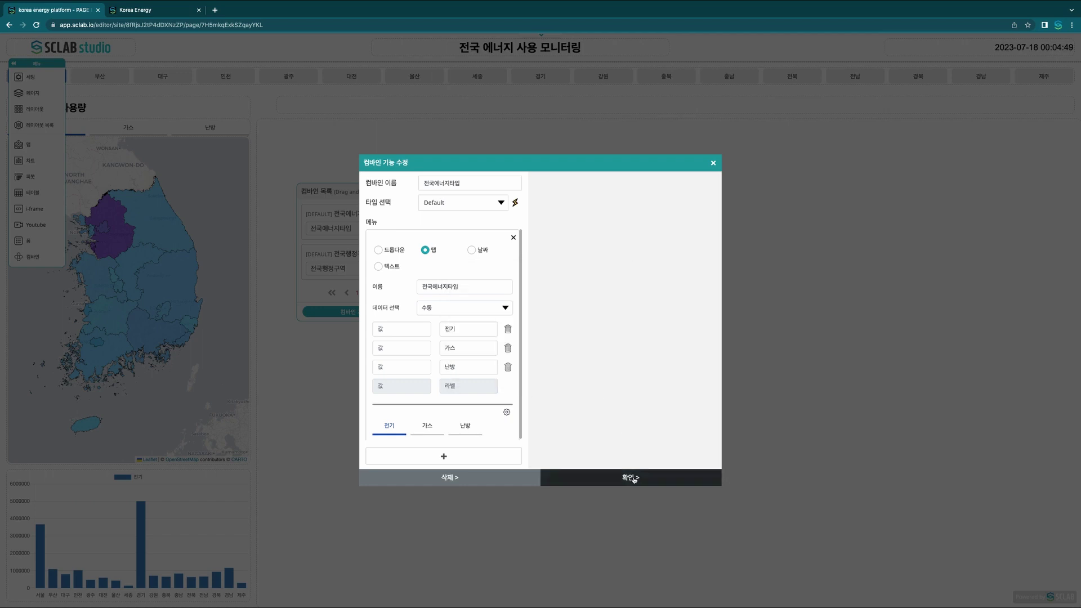
click(630, 478)
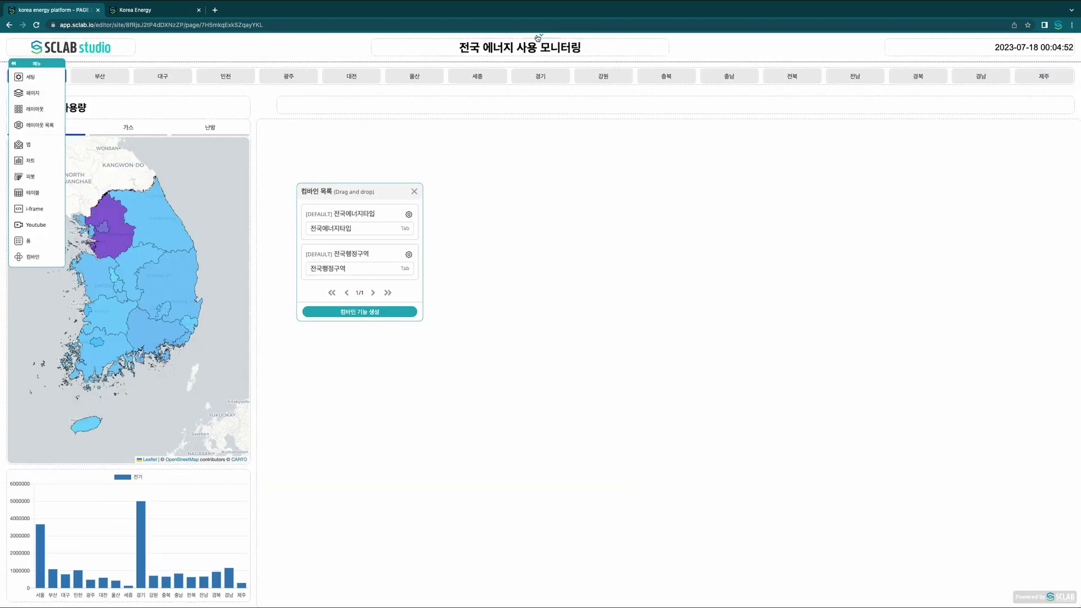
- Allow guest access to the 전국 page in Guest Access Control and save the setting
mouse_move(451, 49)
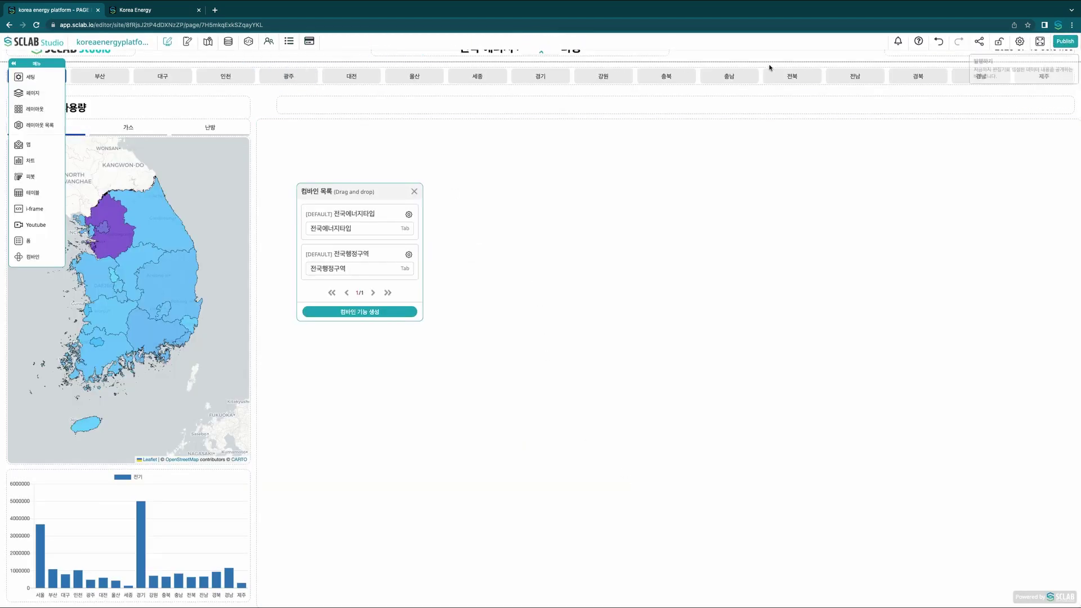
click(269, 41)
click(61, 115)
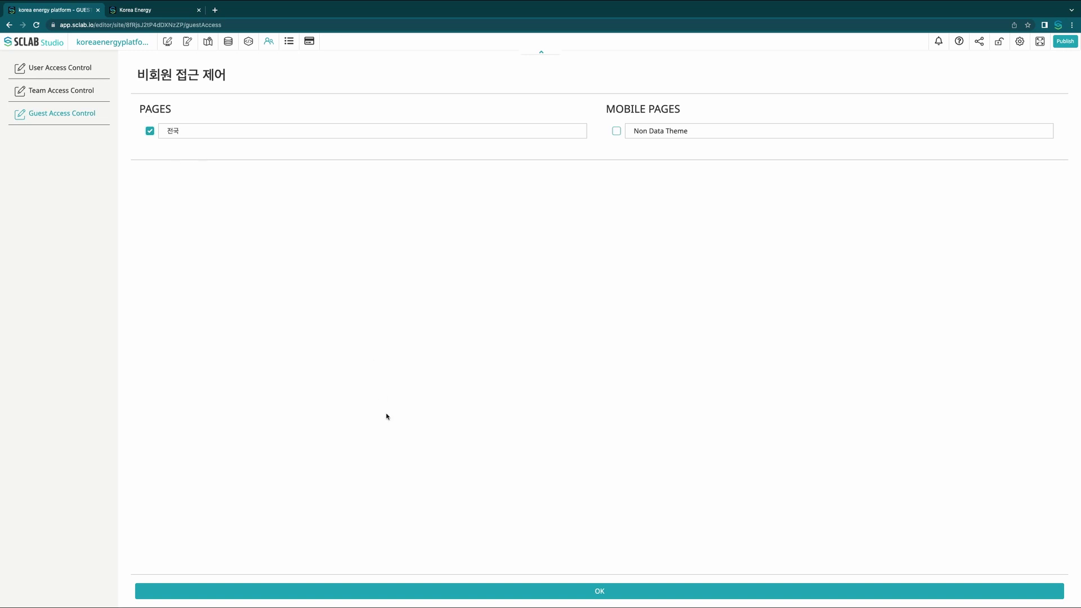
click(580, 595)
click(550, 353)
- Publish the site and open its live page, closing the old Korea Energy browser tab
click(1065, 41)
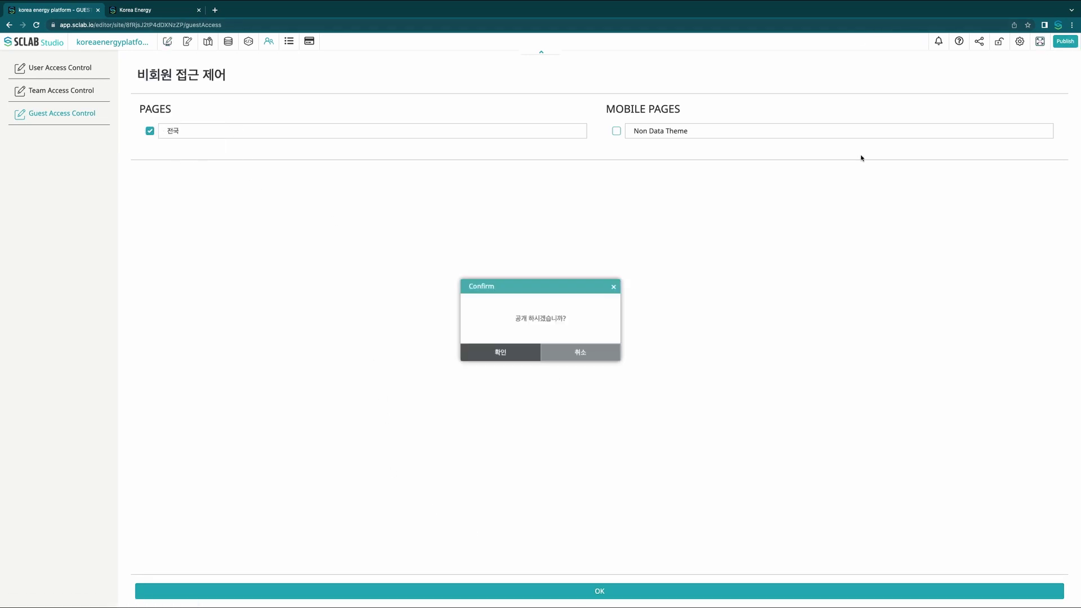
click(528, 349)
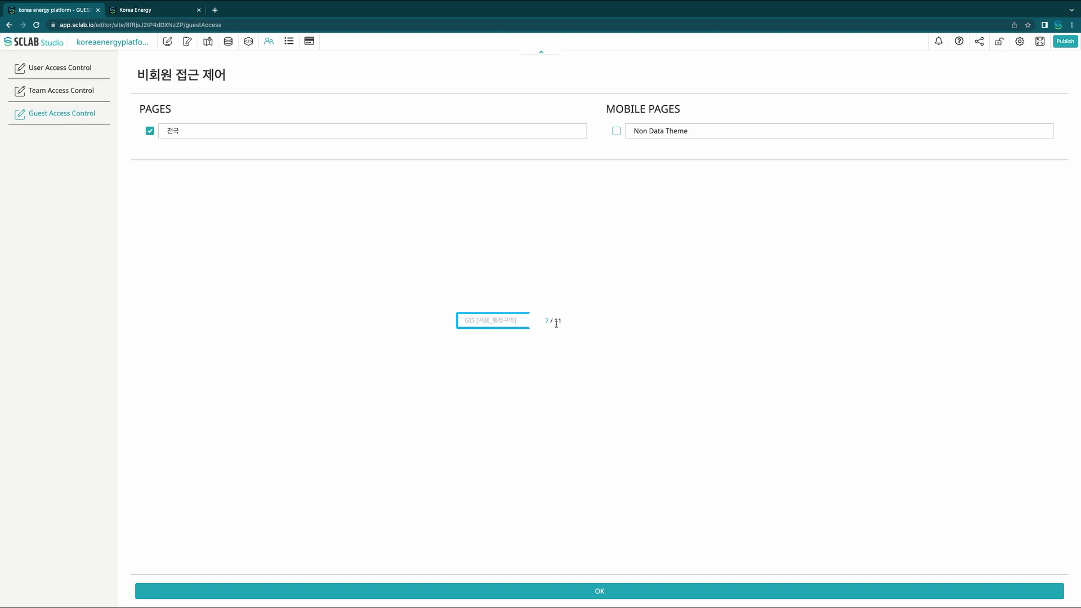
click(199, 10)
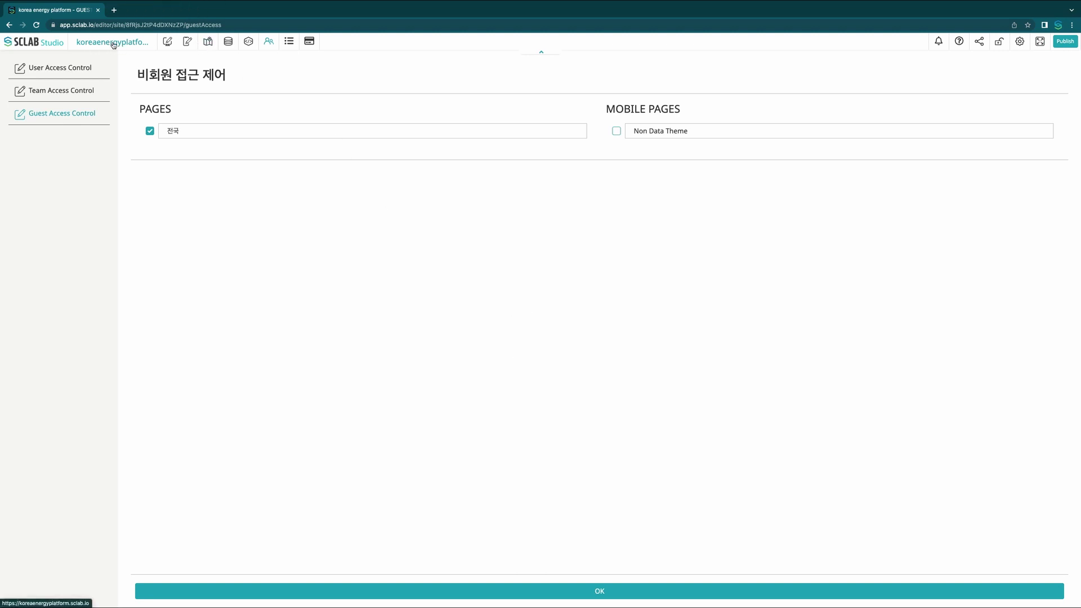
click(113, 44)
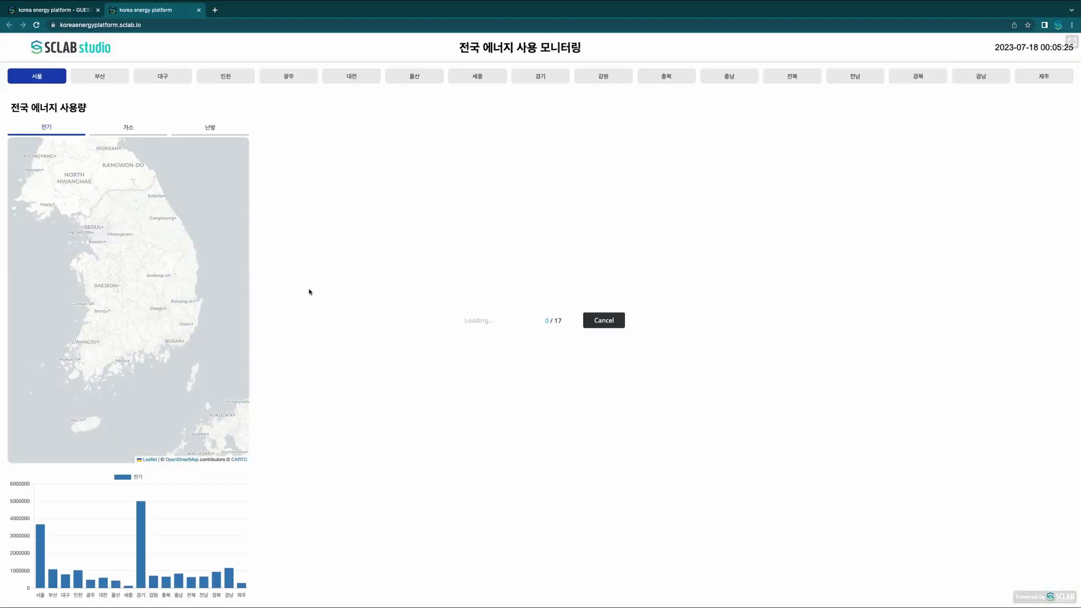
- Check how the 가스, 난방 and 전기 tabs switch the national map and chart on the published page
click(121, 129)
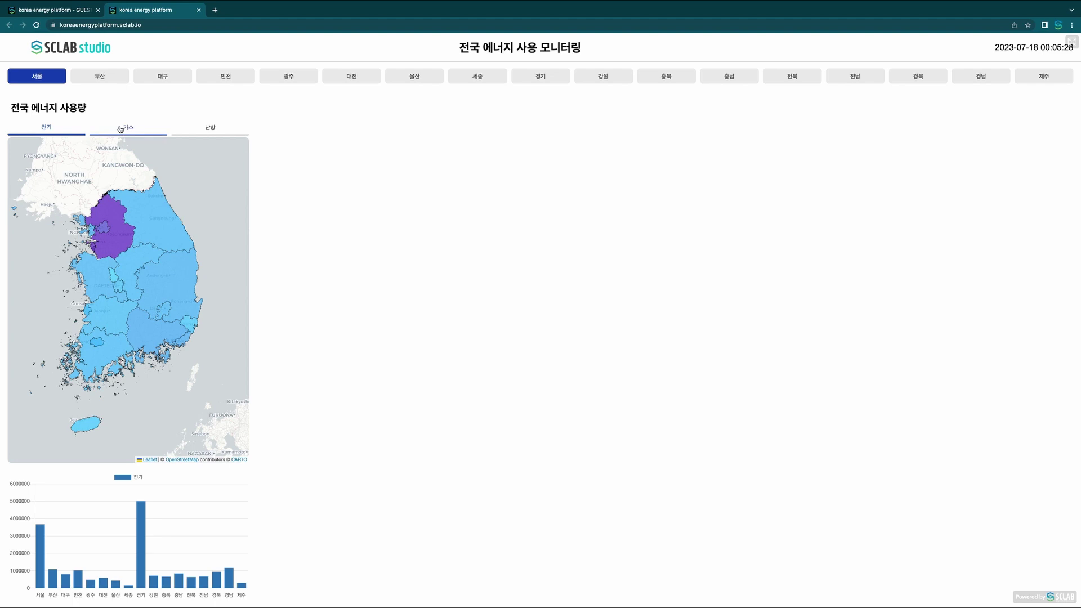
click(189, 134)
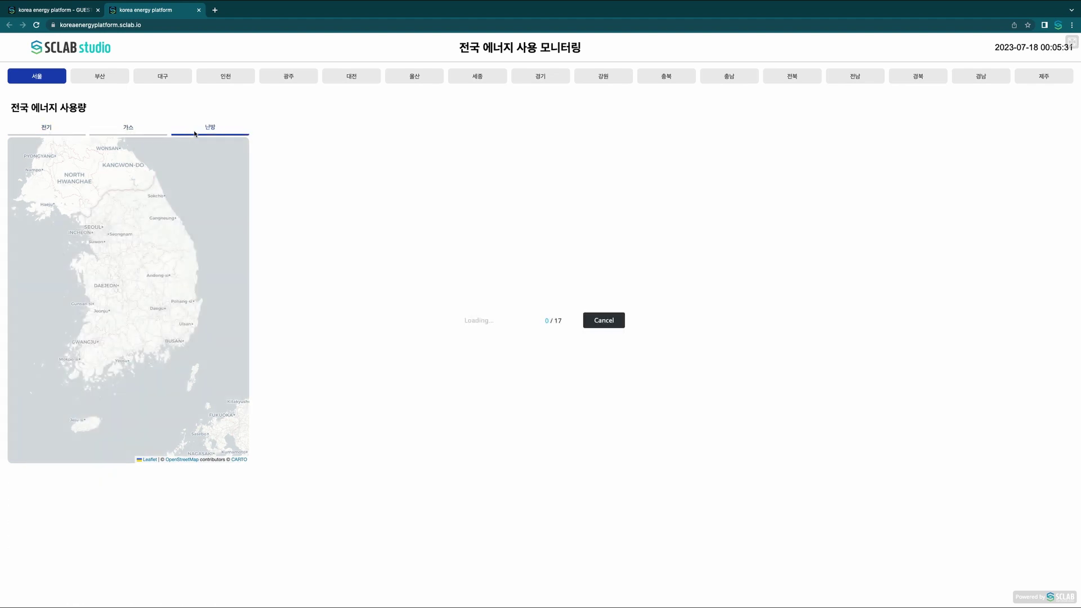
click(48, 129)
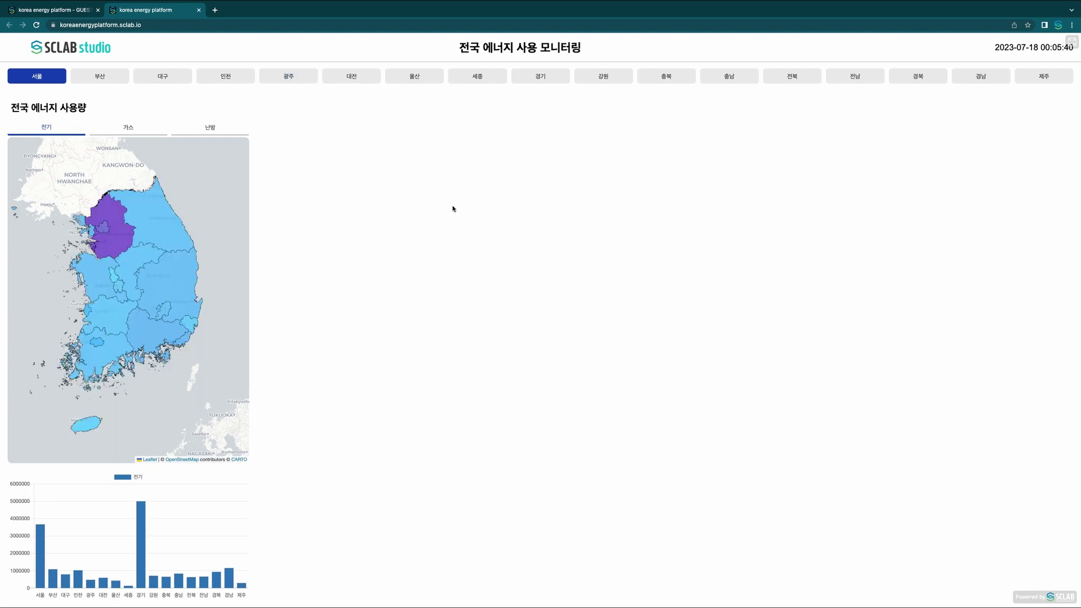
- Return to the page editor, rename the 카테고리2 page category to 서울, and open that page for editing
click(59, 13)
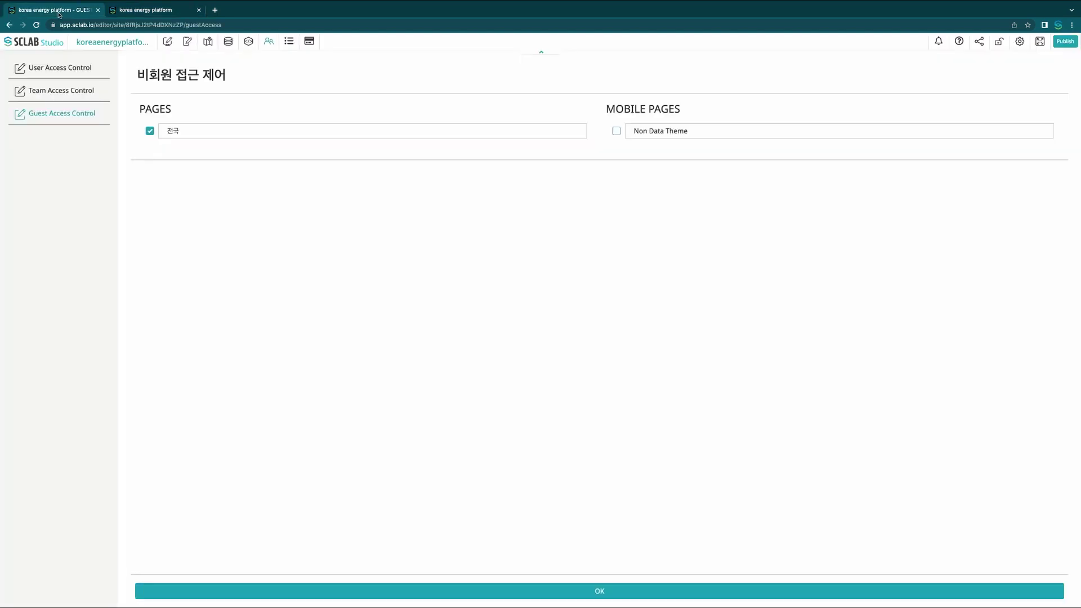
click(175, 43)
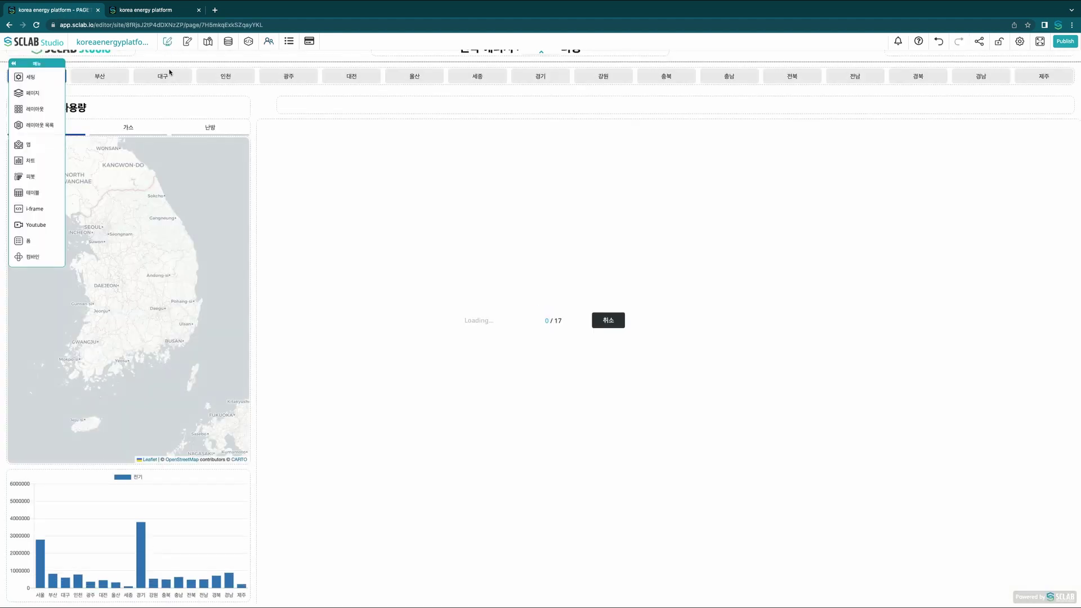
click(37, 94)
click(128, 106)
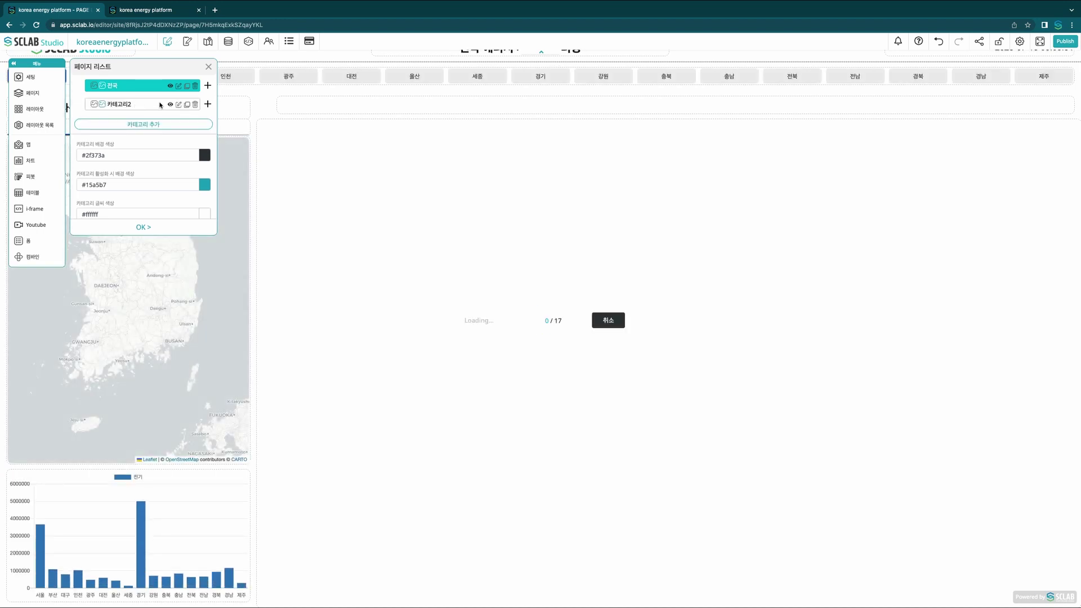
drag(145, 106, 103, 107)
text(세)
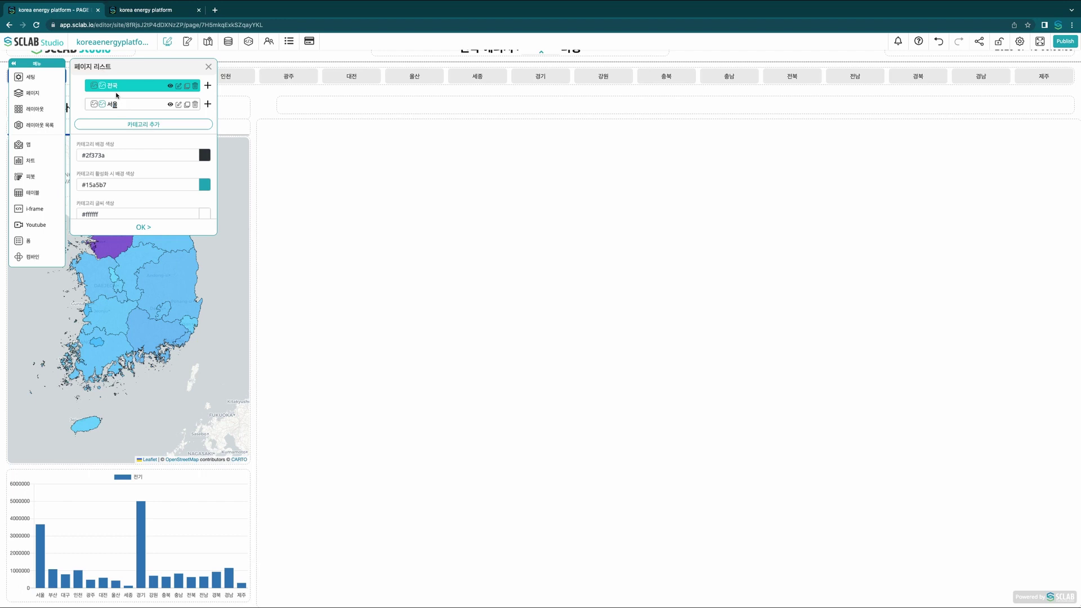
click(179, 107)
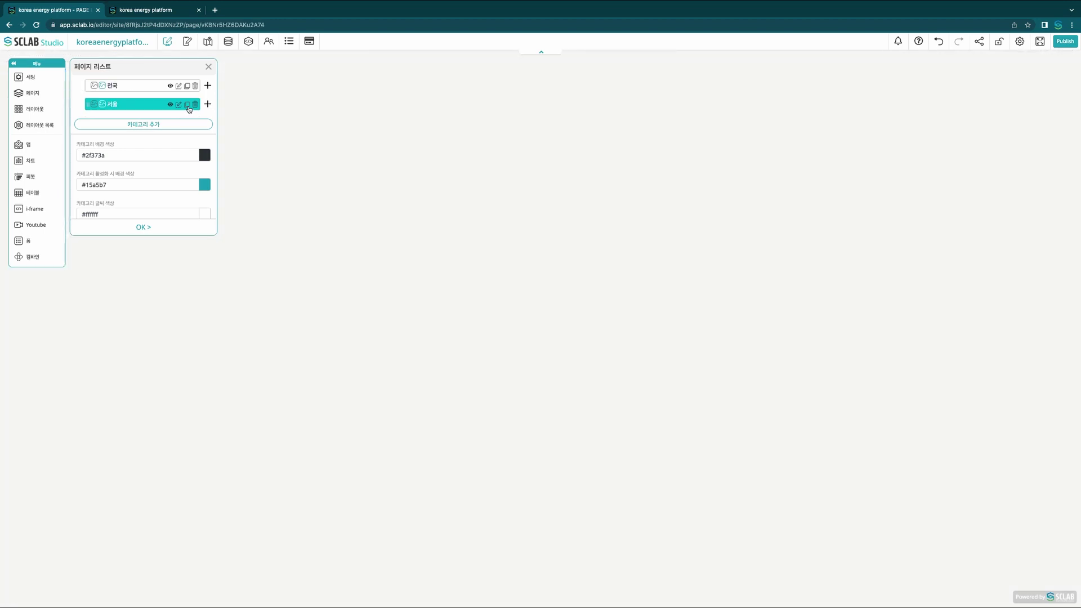
- Hide the studio's header bar and draw a header layout in the upper-left corner of the 서울 page
click(538, 53)
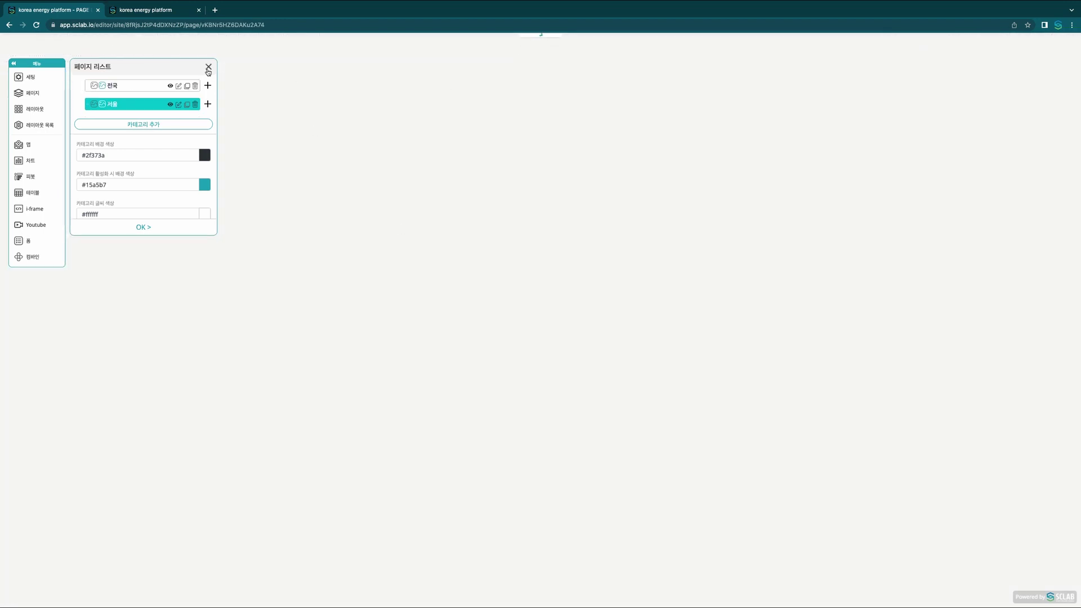
drag(24, 114, 231, 59)
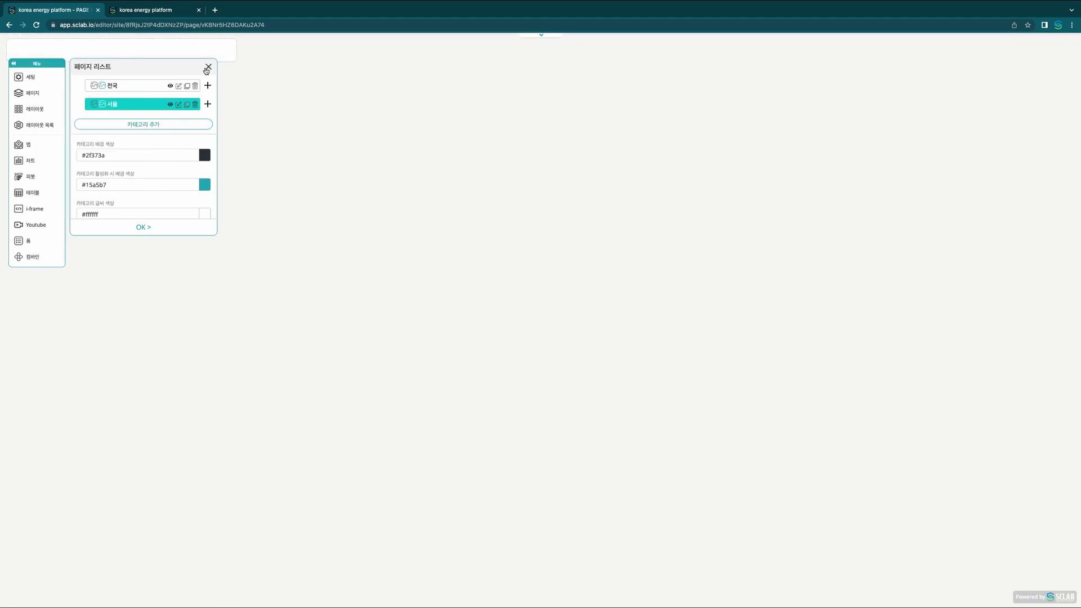
click(208, 67)
- Set the 서울 page's background colour to #ffffff
click(30, 79)
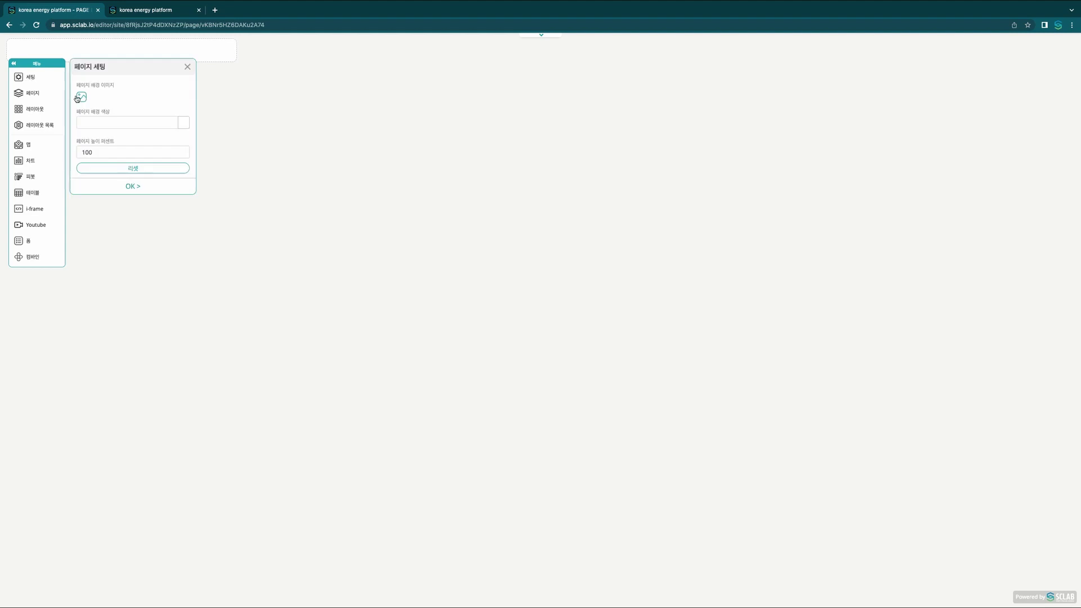
click(186, 124)
click(147, 104)
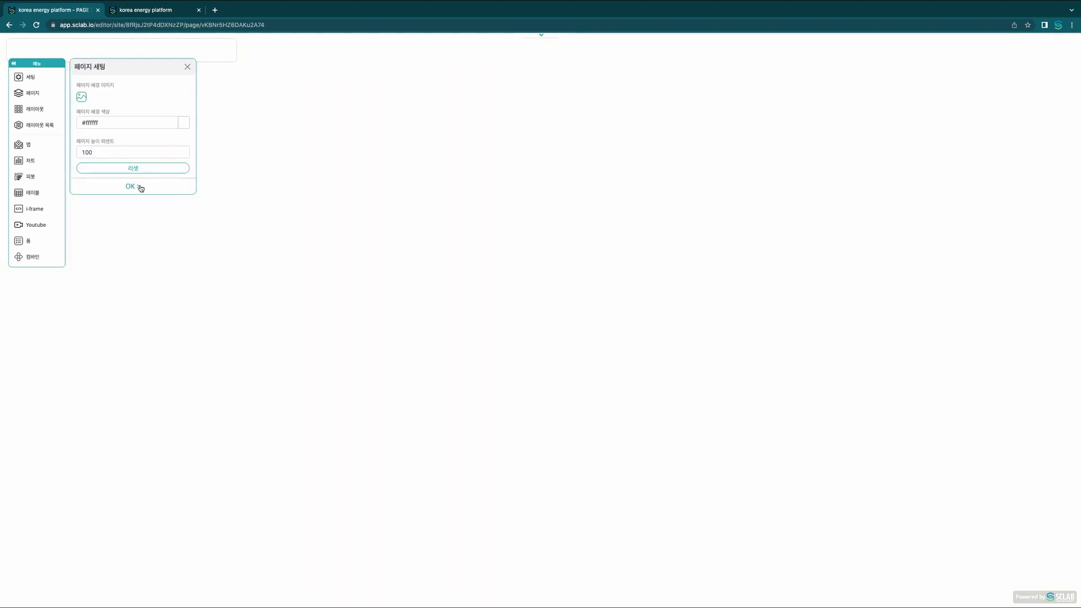
click(140, 187)
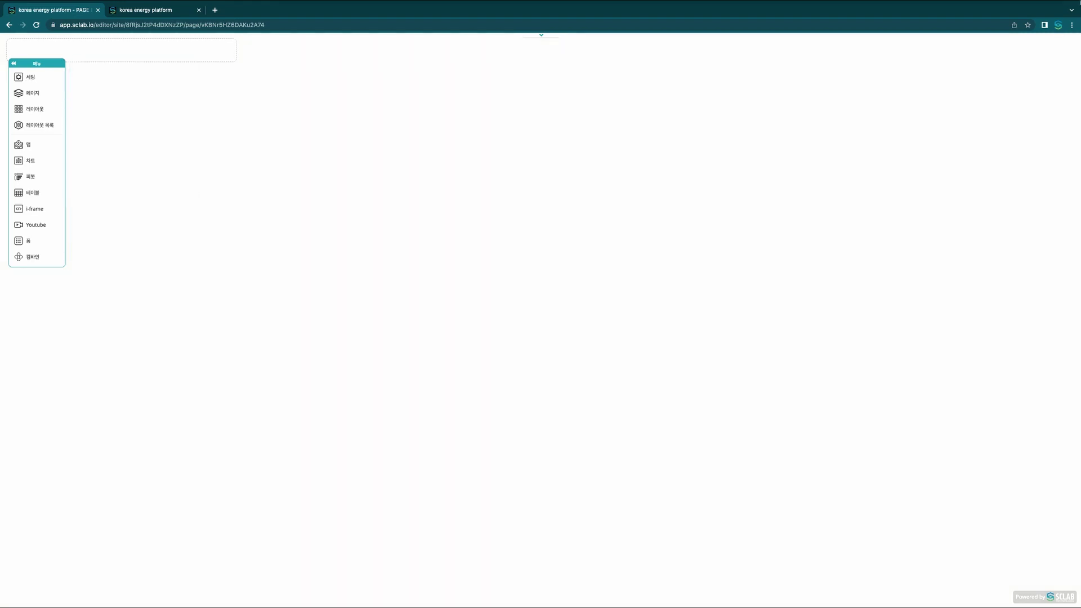
- Draw four more layouts along the header row: one wide, one medium, one narrow and another medium, ending short of the page's right edge
click(20, 113)
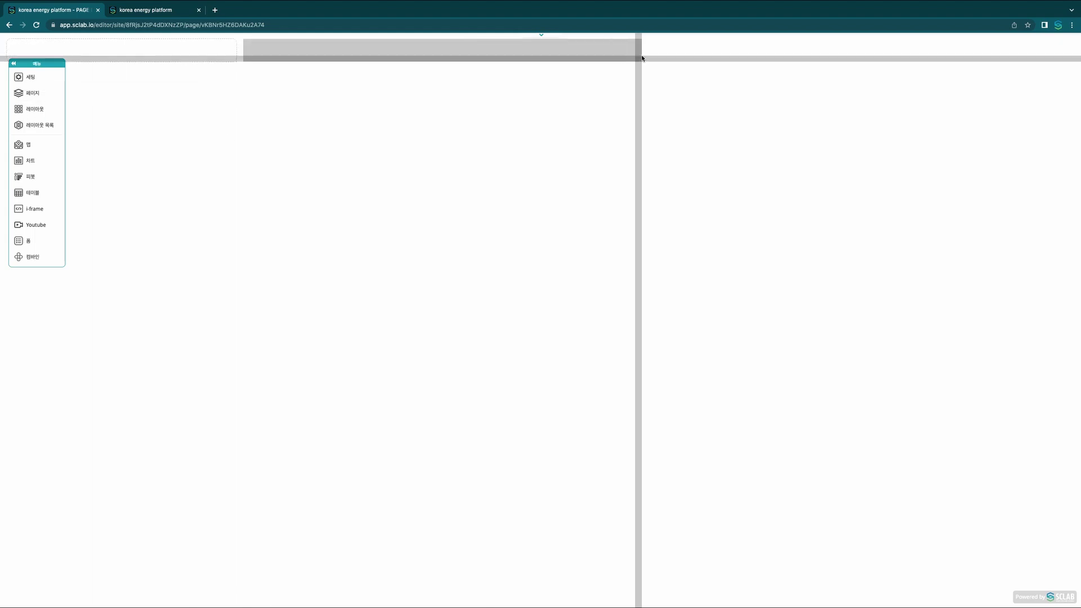
click(718, 57)
click(21, 110)
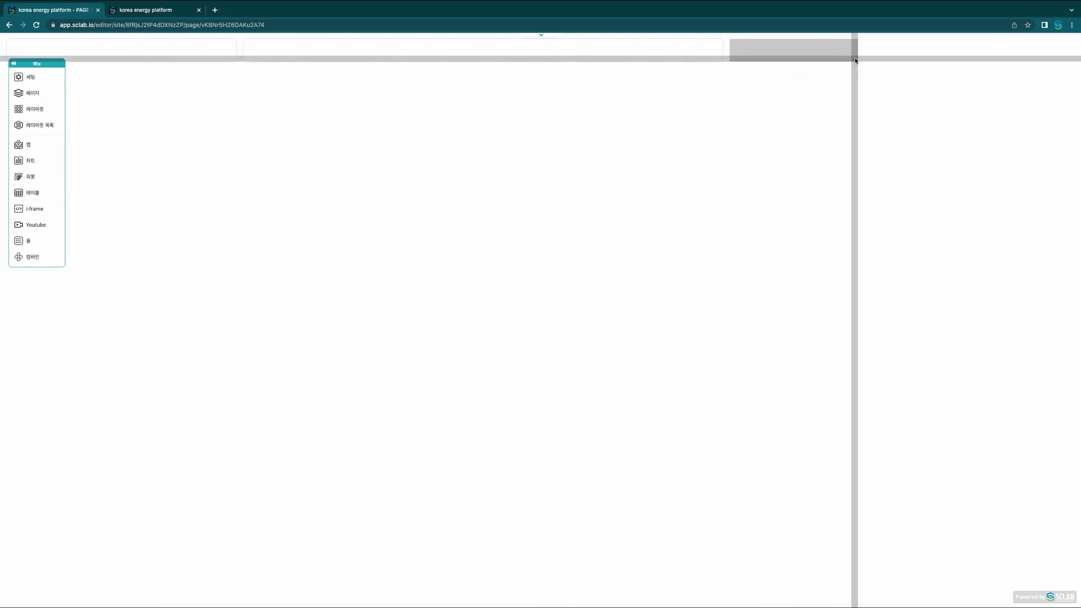
click(863, 56)
click(28, 111)
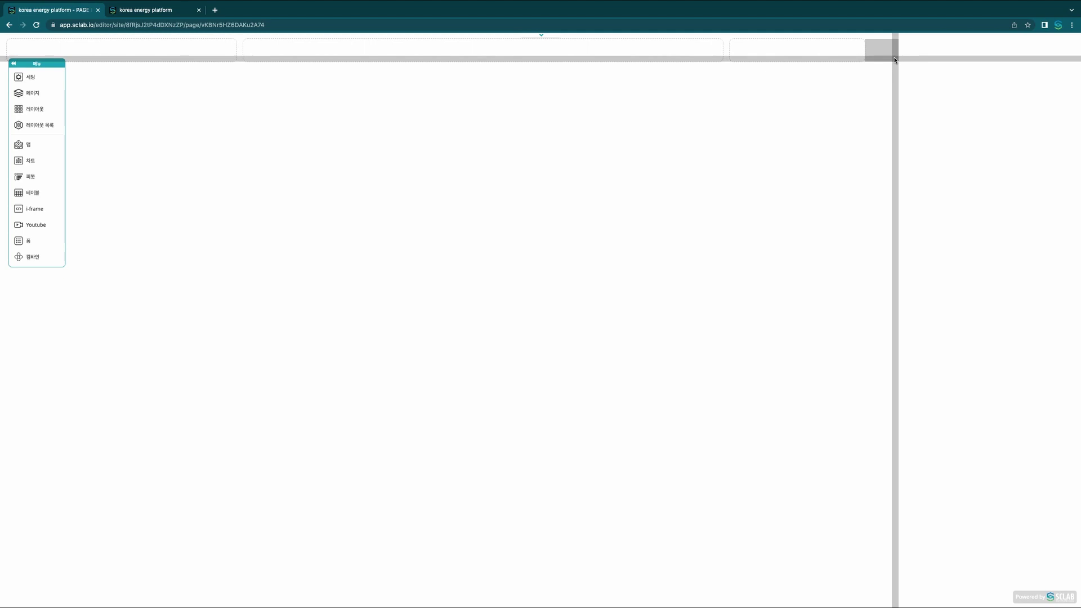
click(892, 57)
click(26, 112)
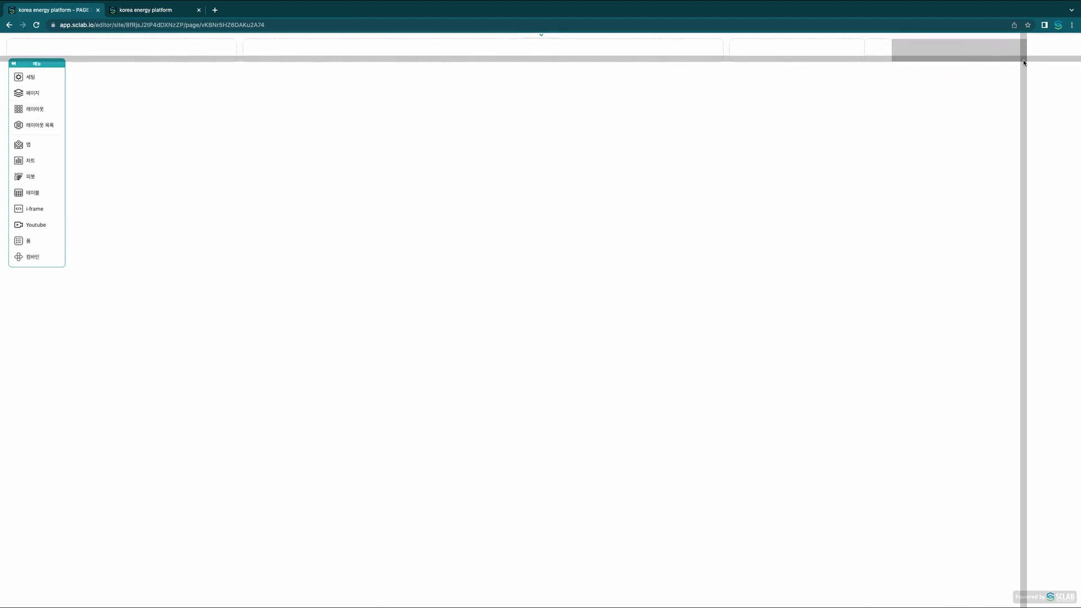
click(1026, 59)
- Draw two side-by-side layouts below the header at Y 7–64, X about 1–65 and 66–99, and a full-width one beneath at Y 66–99
click(20, 109)
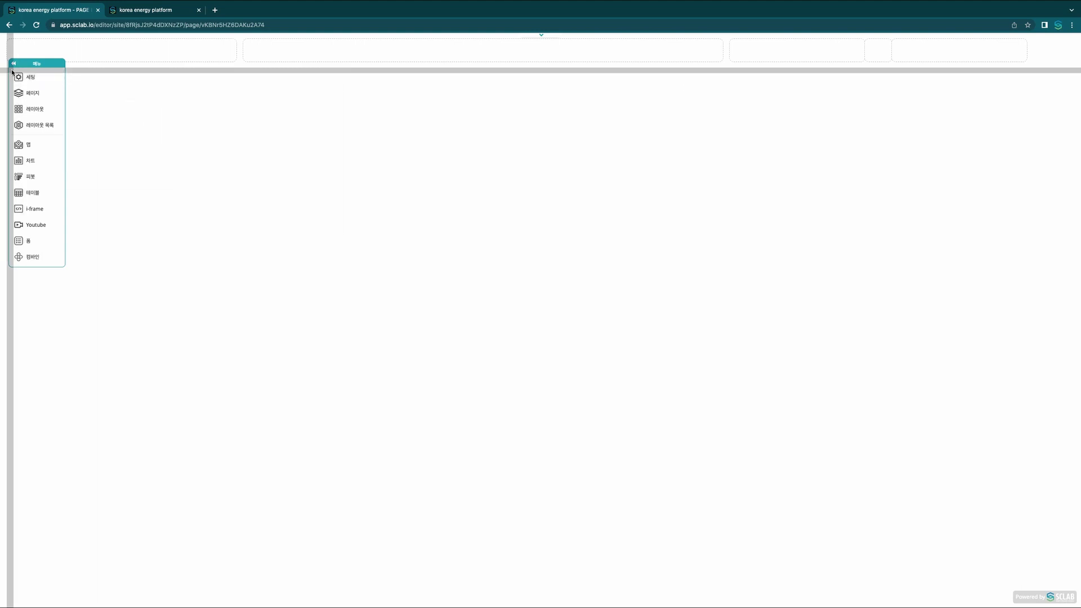
click(11, 73)
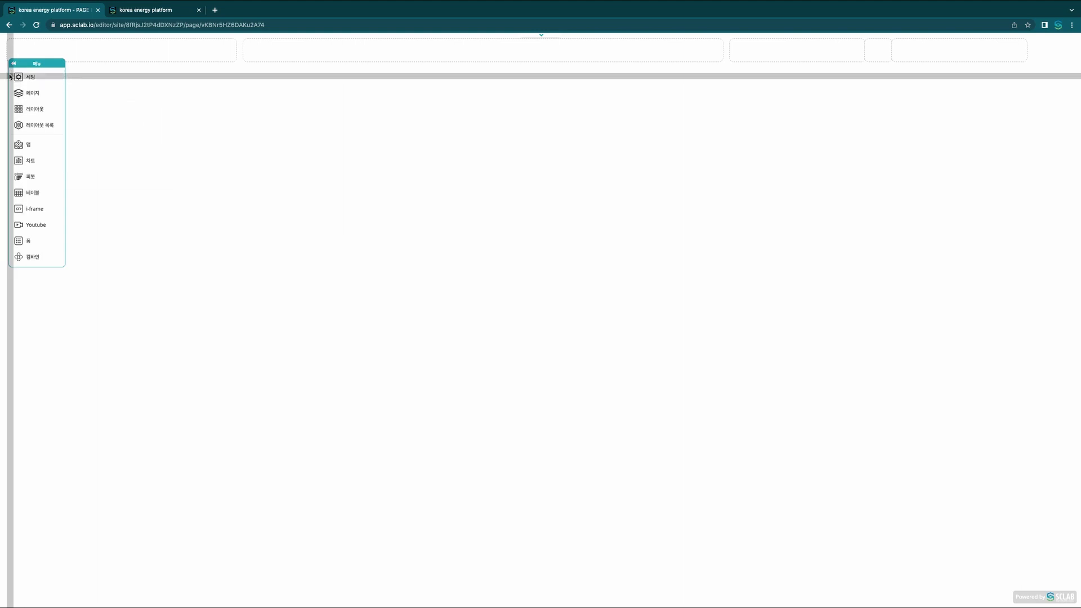
click(697, 394)
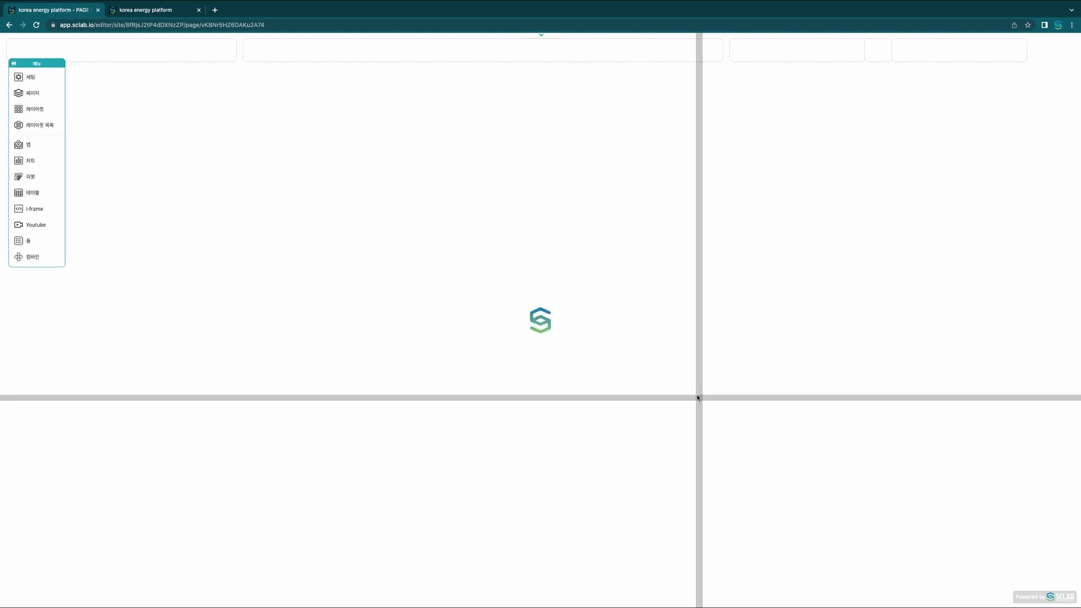
click(19, 110)
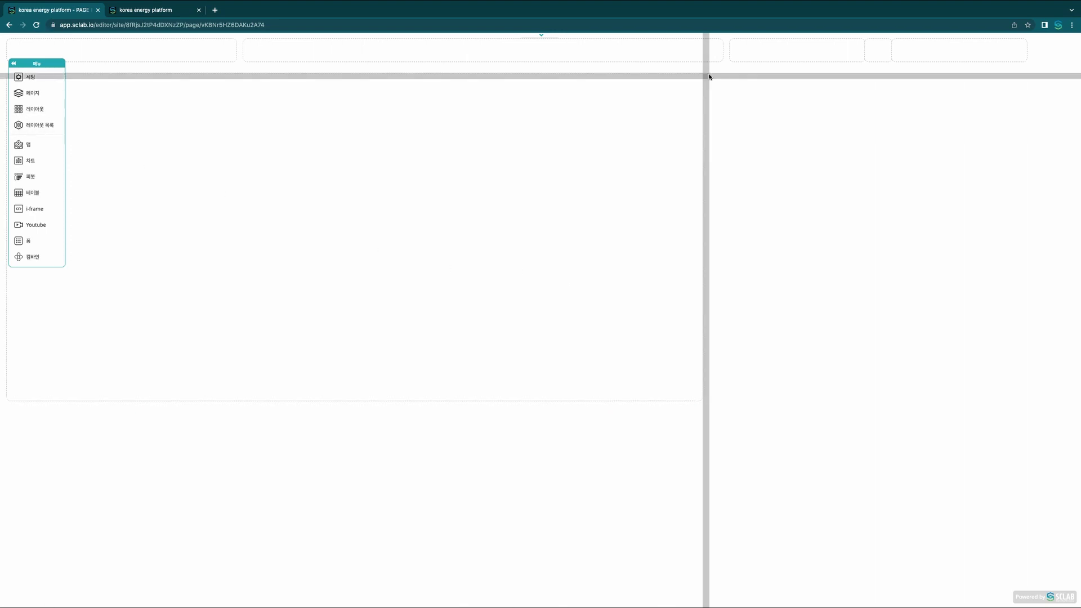
click(719, 76)
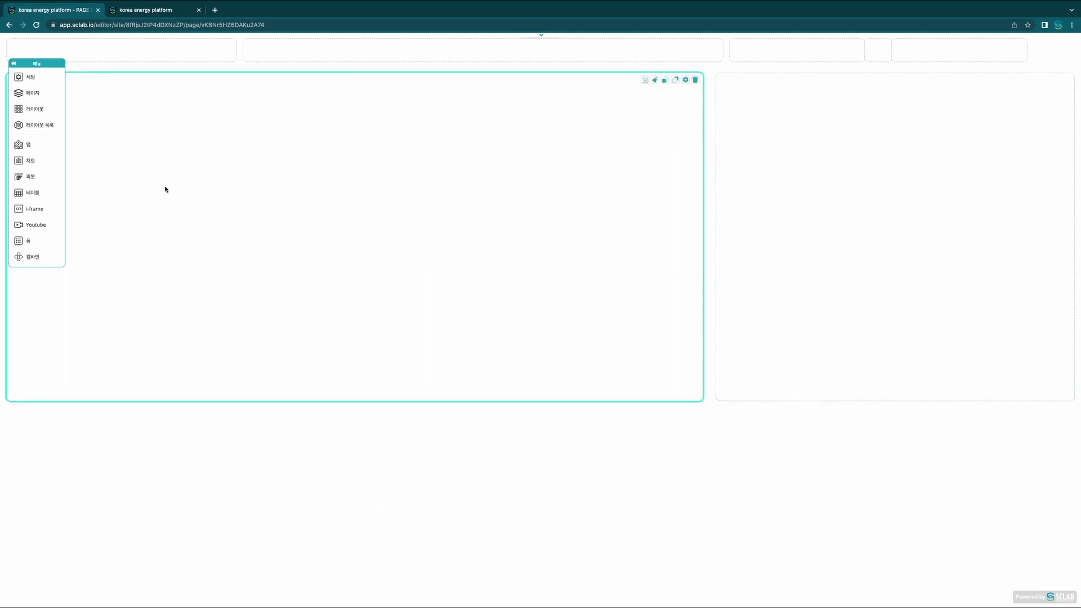
drag(10, 417, 1070, 602)
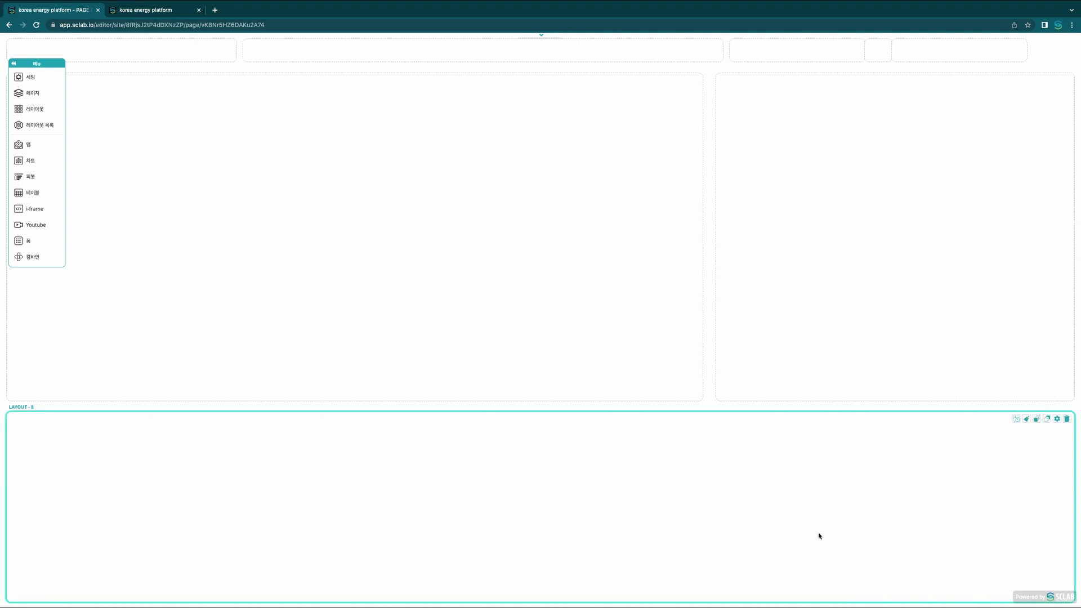
- Collapse the floating menu and rename the large layout below the header as 지도
click(15, 65)
click(690, 81)
drag(115, 96, 76, 93)
text(직)
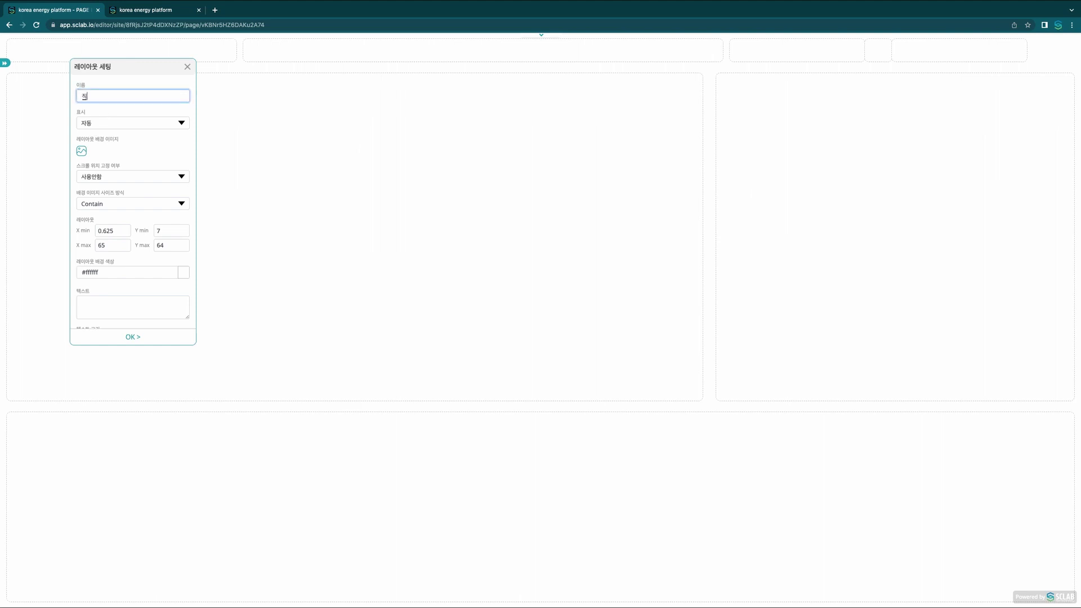
text(도)
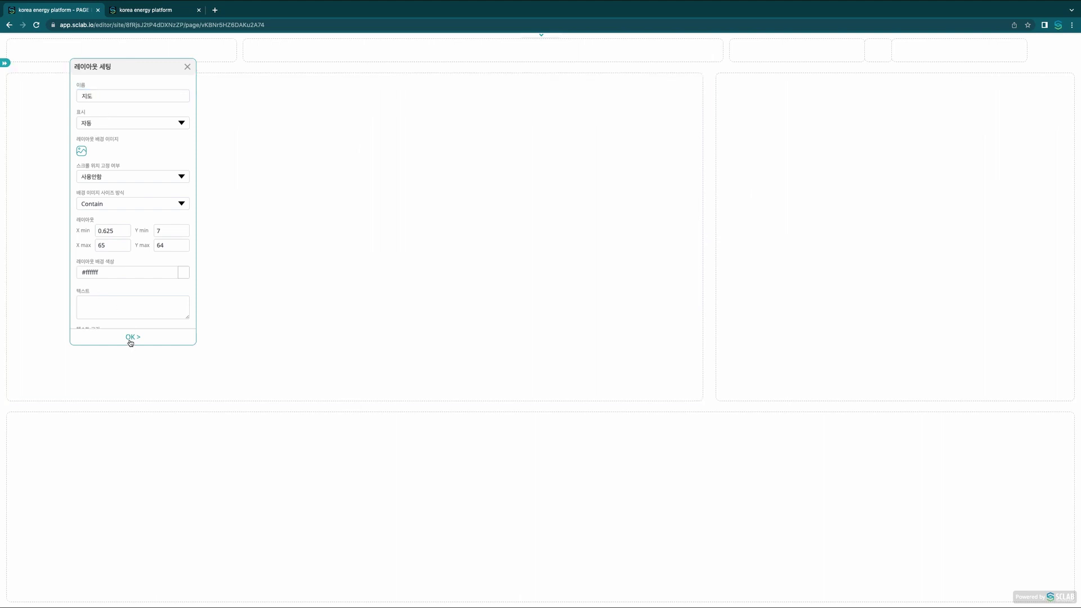
click(133, 337)
- Rename the narrower layout beside the 지도 layout as 월별
click(1051, 84)
click(112, 100)
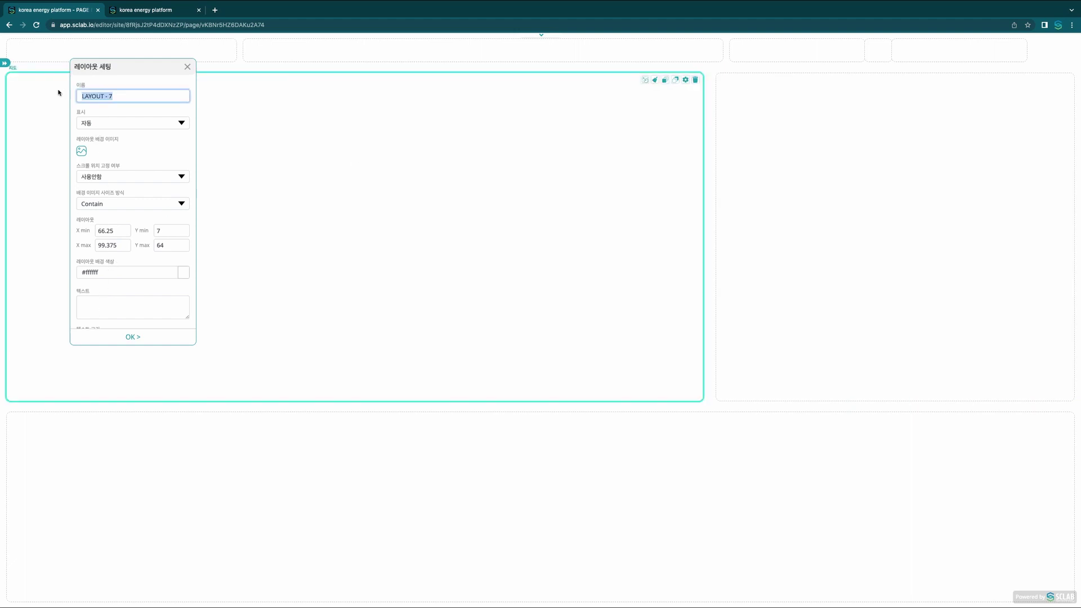
text(월별)
click(135, 337)
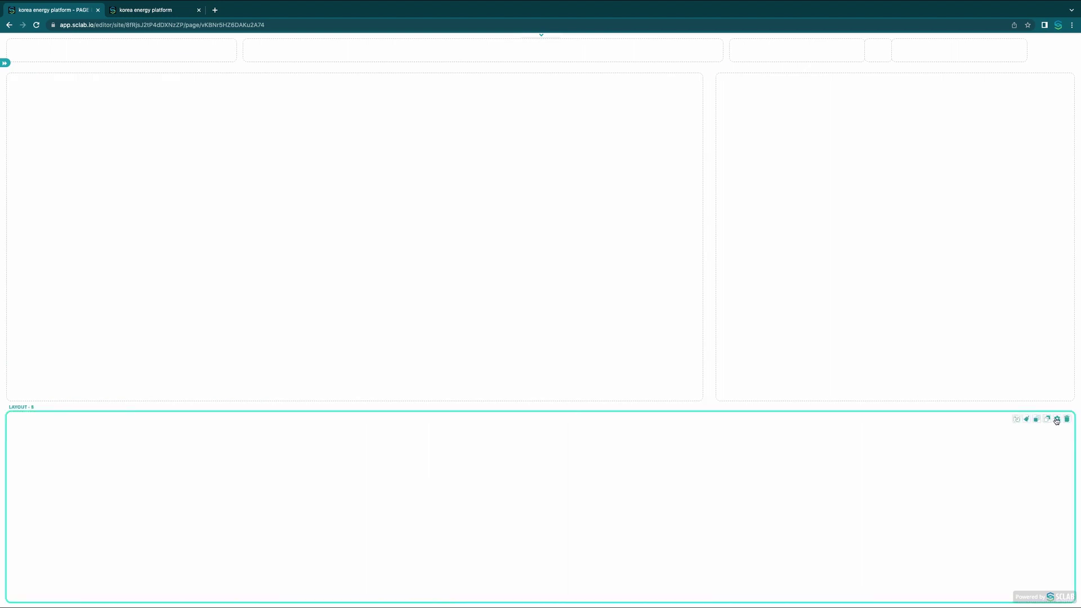
- Rename the full-width layout at the foot of the page as 차트
click(1057, 419)
click(132, 97)
text(ㅊㅏ트)
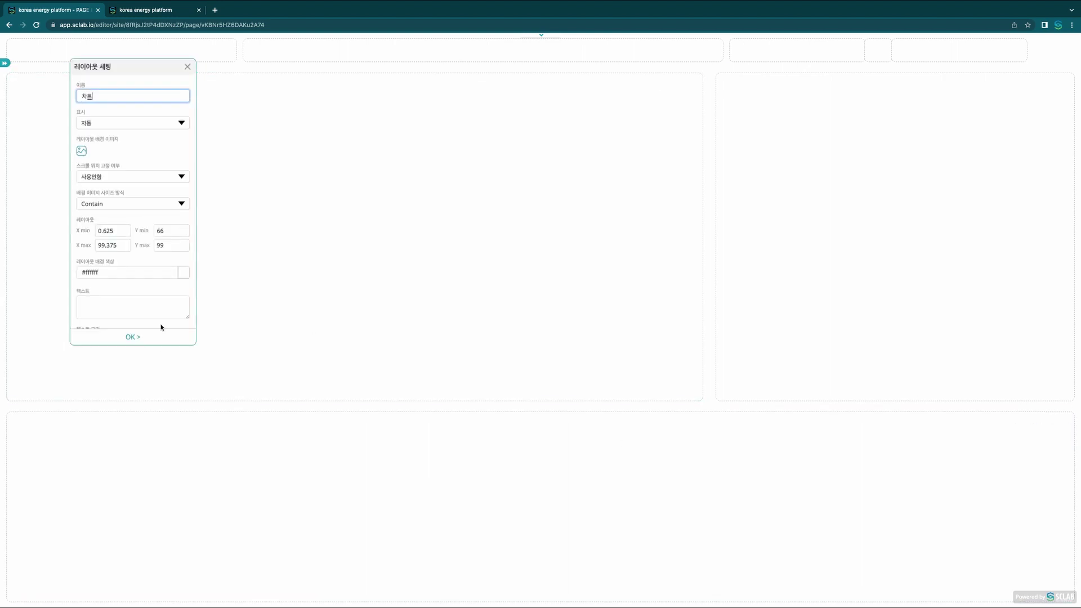
- Apply the name 차트 to the full-width lower layout and rename the wide top layout as 에너지 타입
click(141, 337)
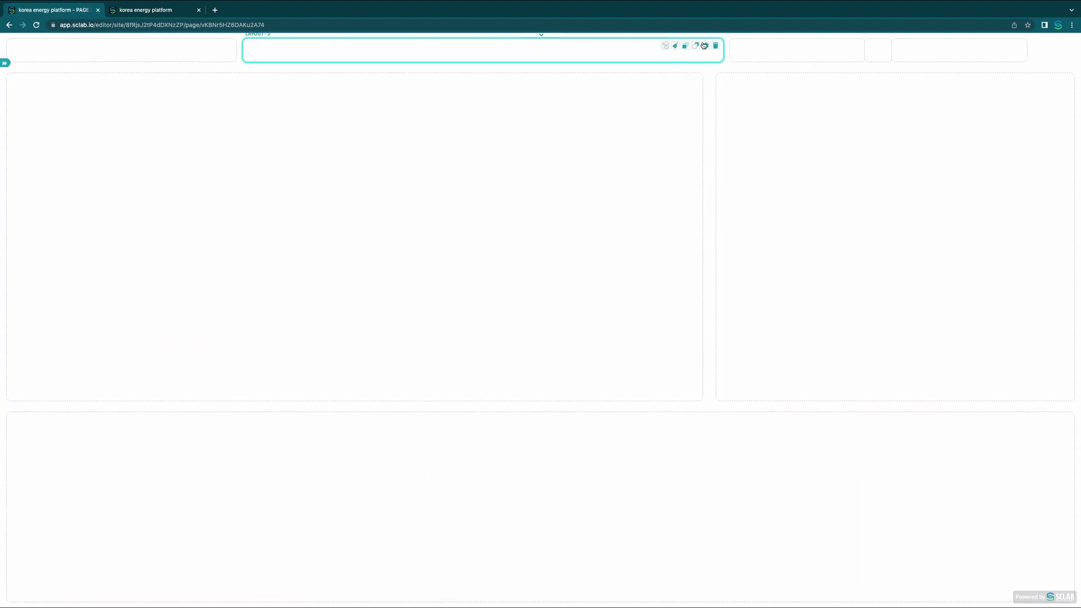
click(704, 46)
click(123, 97)
text(에너지 타일)
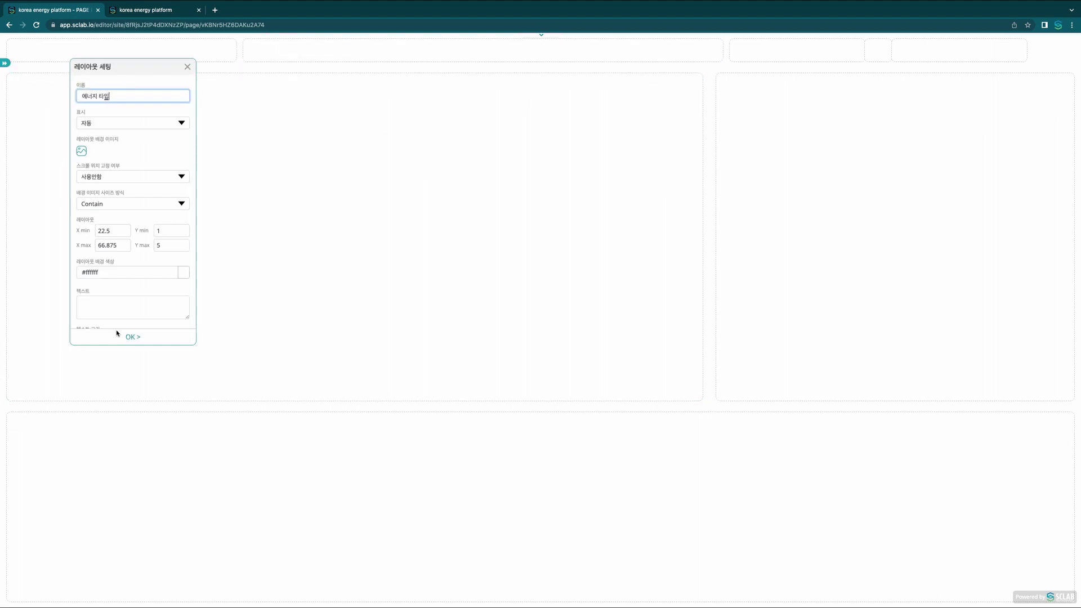
click(130, 336)
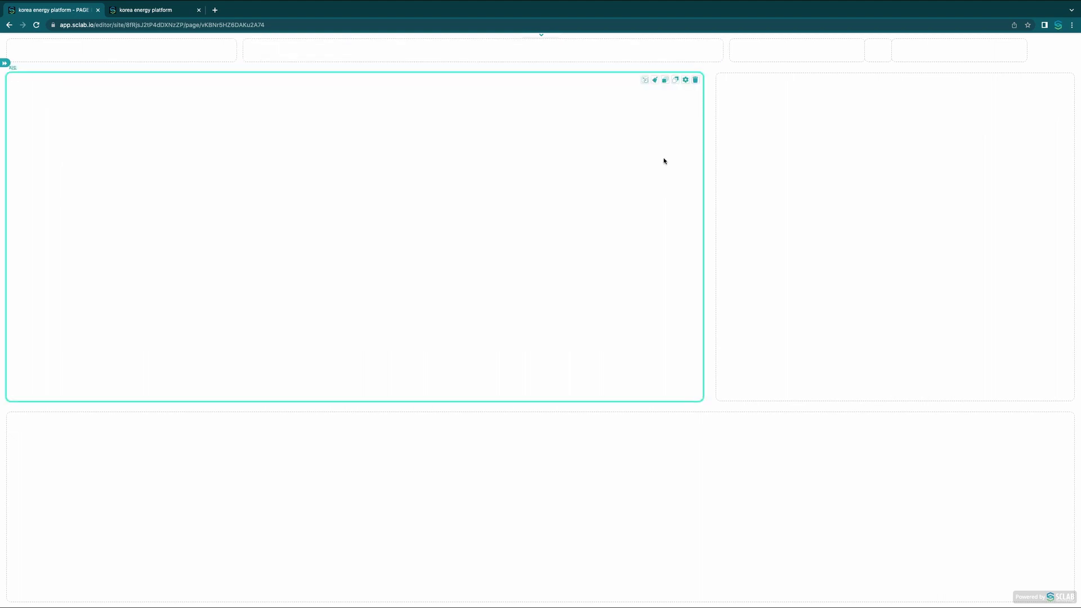
- Set the text of the first top-row layout, LAYOUT - 1, to 서울특별시
click(220, 47)
click(96, 301)
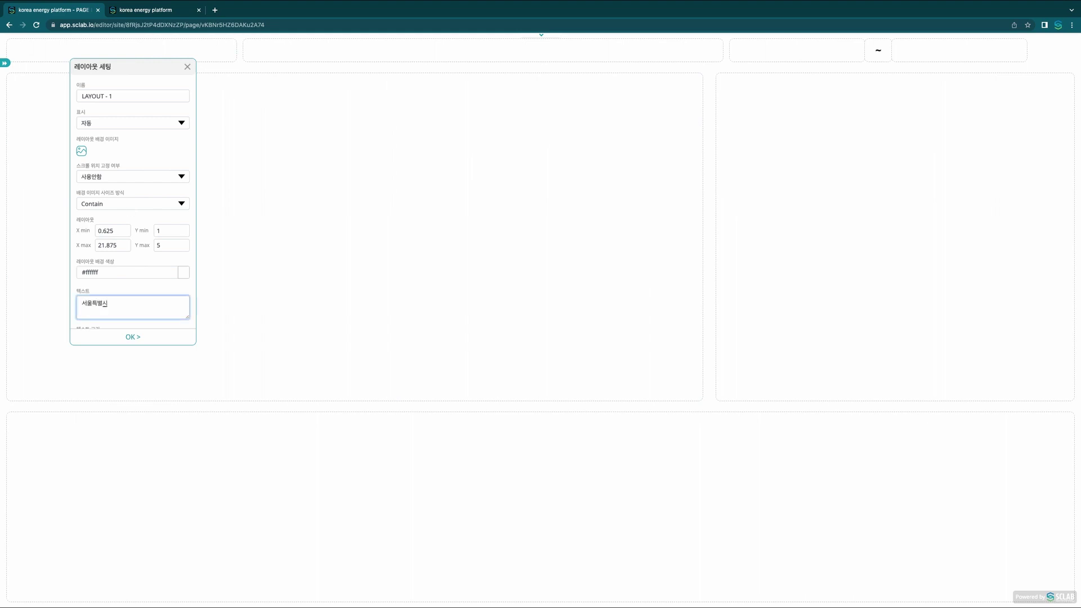
scroll(113, 287, down, 3)
- Format the 서울특별시 text with size 26, colour #000000, Bold style and Center Left position
click(97, 204)
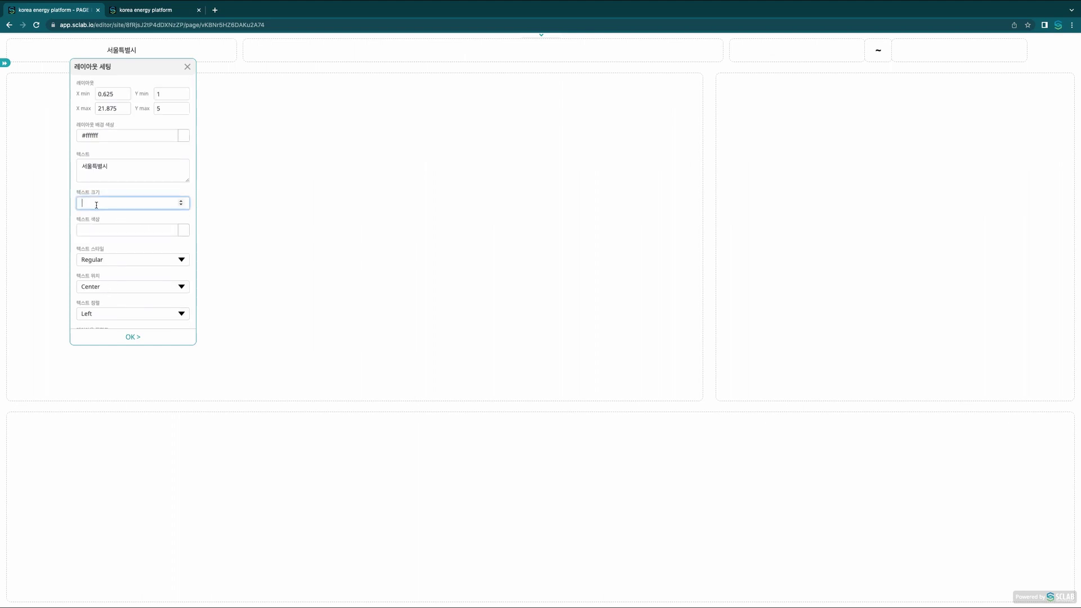
click(191, 231)
click(99, 329)
click(111, 217)
click(98, 260)
click(90, 267)
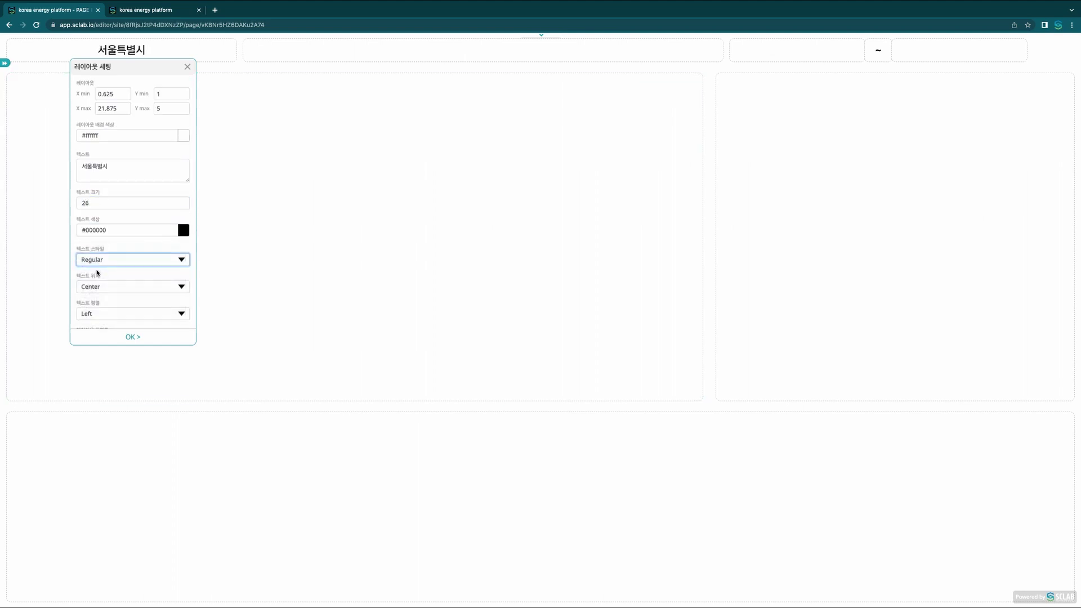
click(105, 284)
click(90, 287)
click(85, 276)
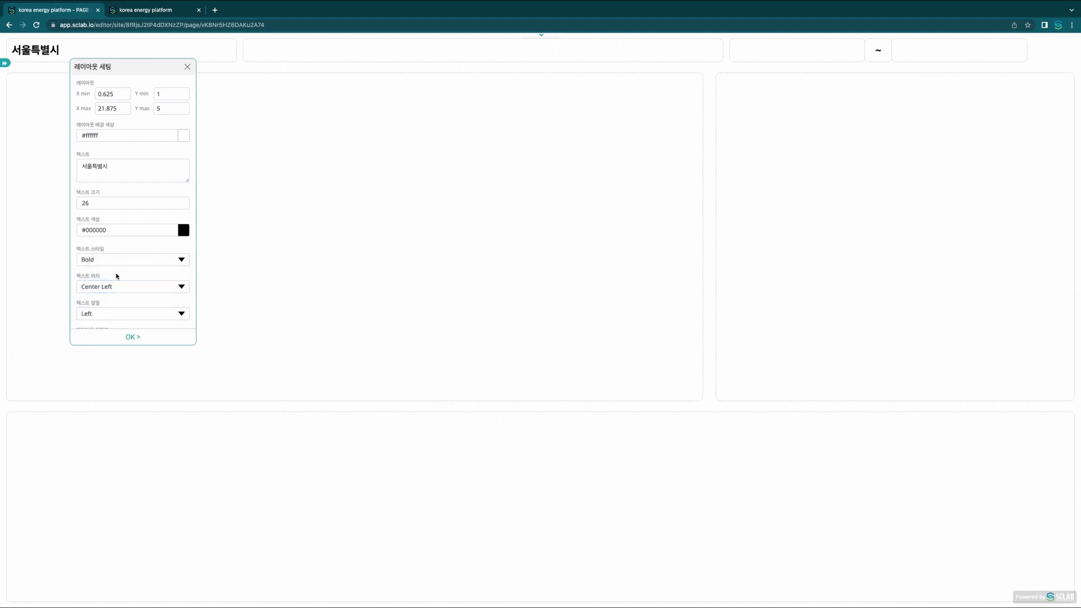
- Edit the margin (여백) of the 서울특별시 layout and apply its layout settings
scroll(112, 287, down, 1)
click(112, 295)
scroll(127, 284, down, 1)
double_click(75, 321)
scroll(75, 321, down, 2)
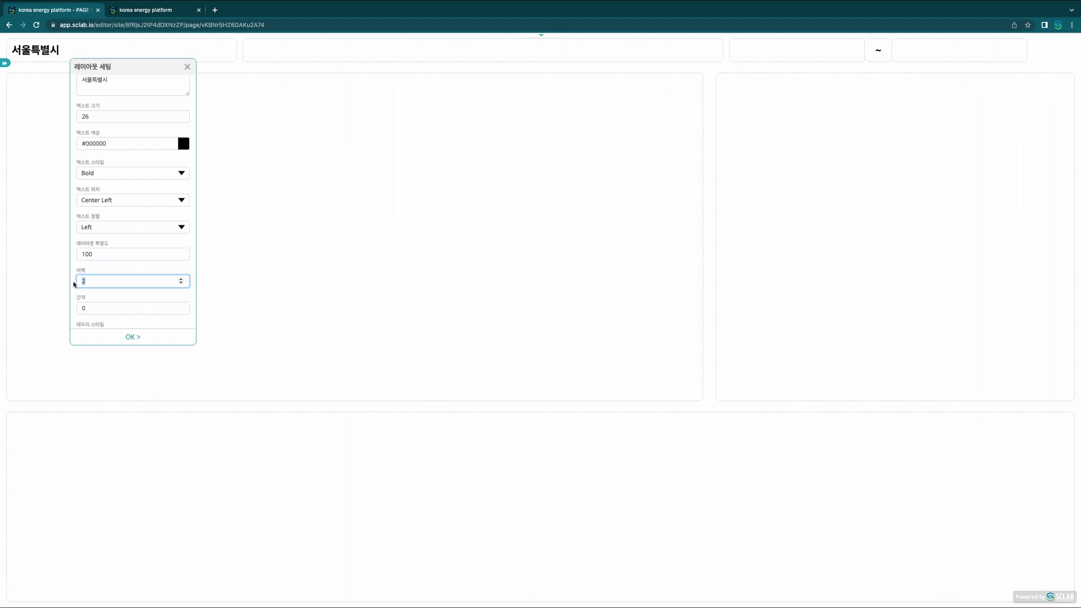
click(133, 336)
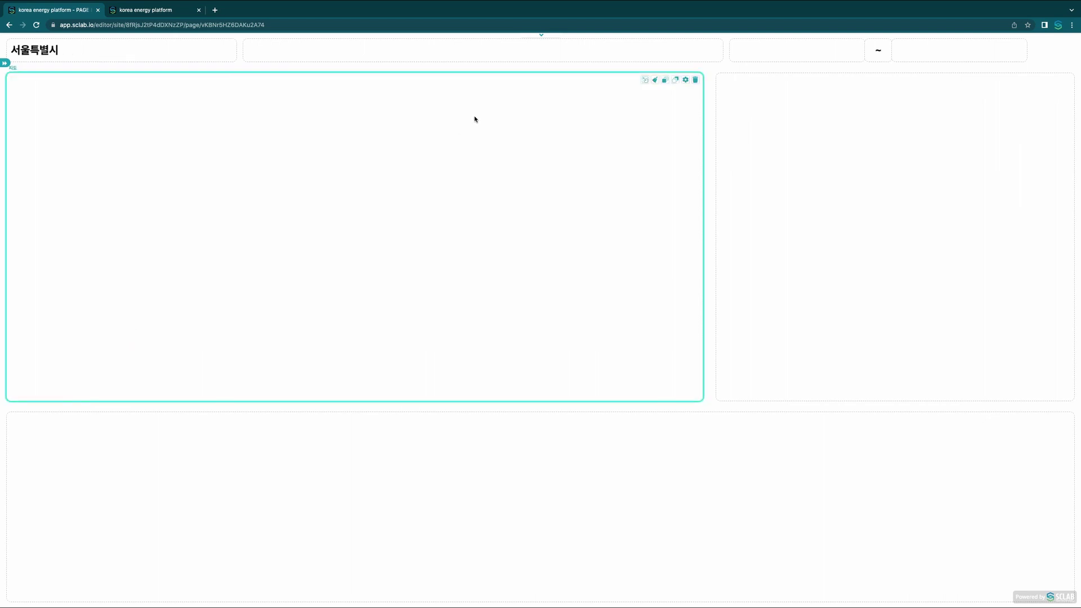
- Start creating a new combine function and name it 서울에너지타입
click(8, 62)
click(34, 257)
click(151, 187)
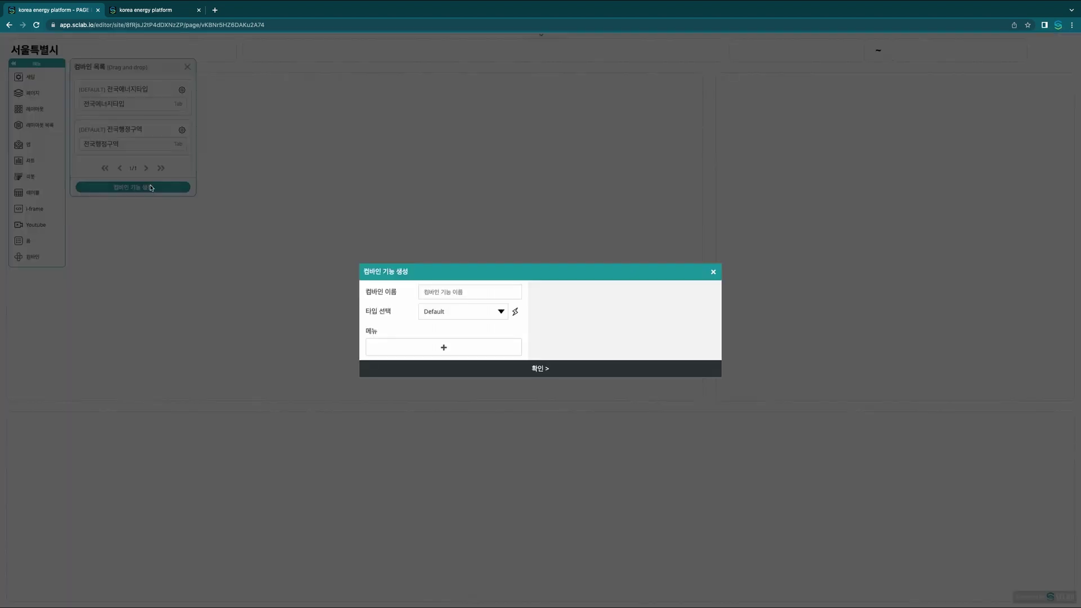
click(462, 296)
text(셀)
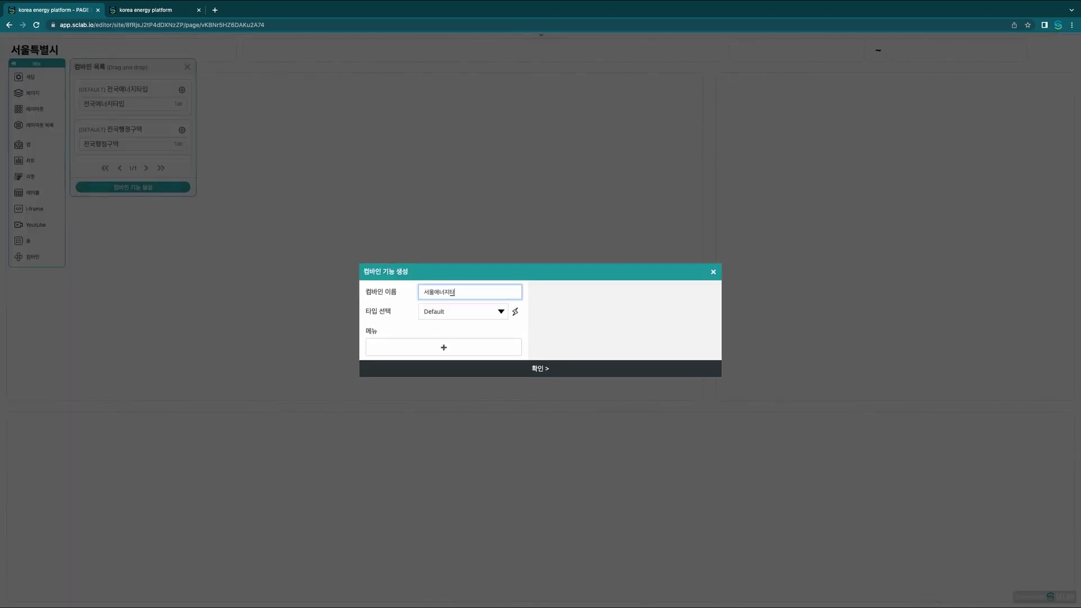
- Add a menu of the tab type (탭) to the combine function and name it 서울에너지타입 as well
drag(462, 292, 417, 296)
key(ctrl+c)
click(444, 347)
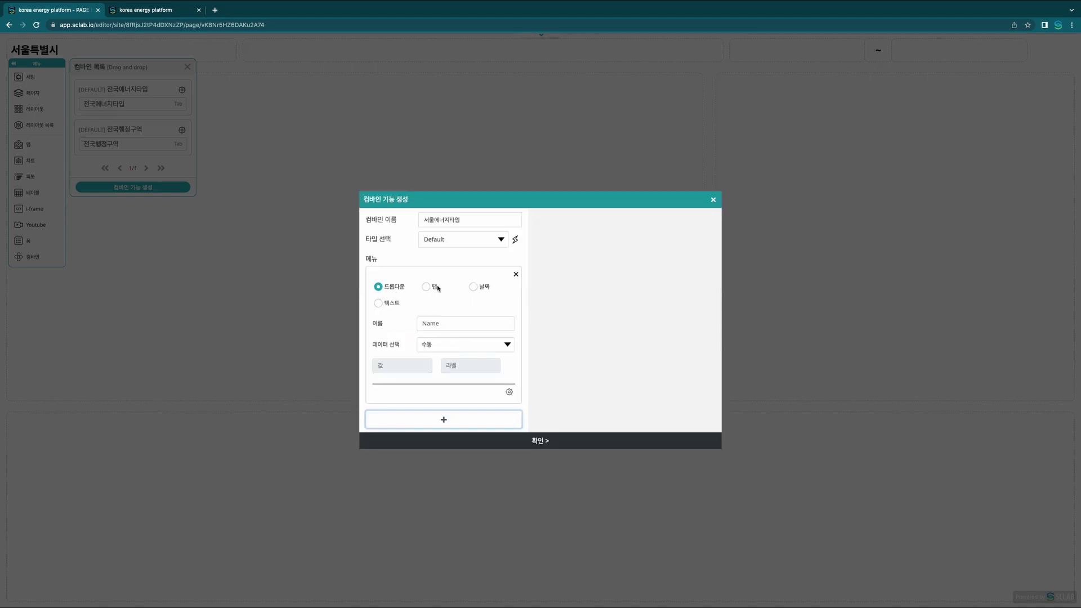
key(ctrl+v)
click(426, 286)
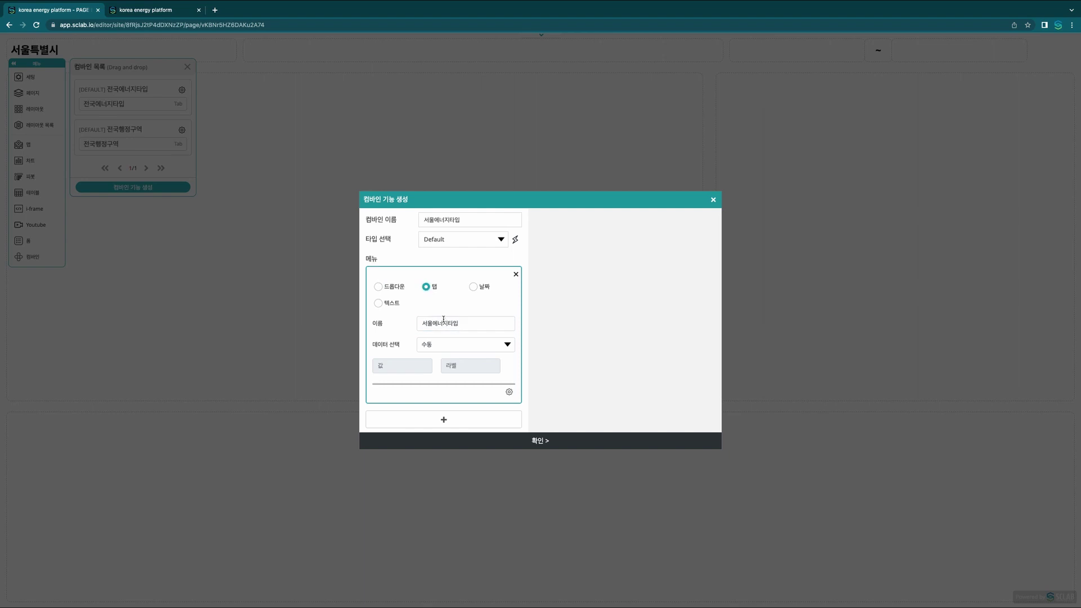
- Add three tab entries to the menu with the labels 전기, 가스 and 난방
click(463, 367)
click(467, 333)
text(전기)
click(473, 345)
text(가스)
click(472, 366)
text(난방)
- Set the tab menu style to 라인 스타일 and make the active line colour dark blue
click(509, 413)
click(659, 198)
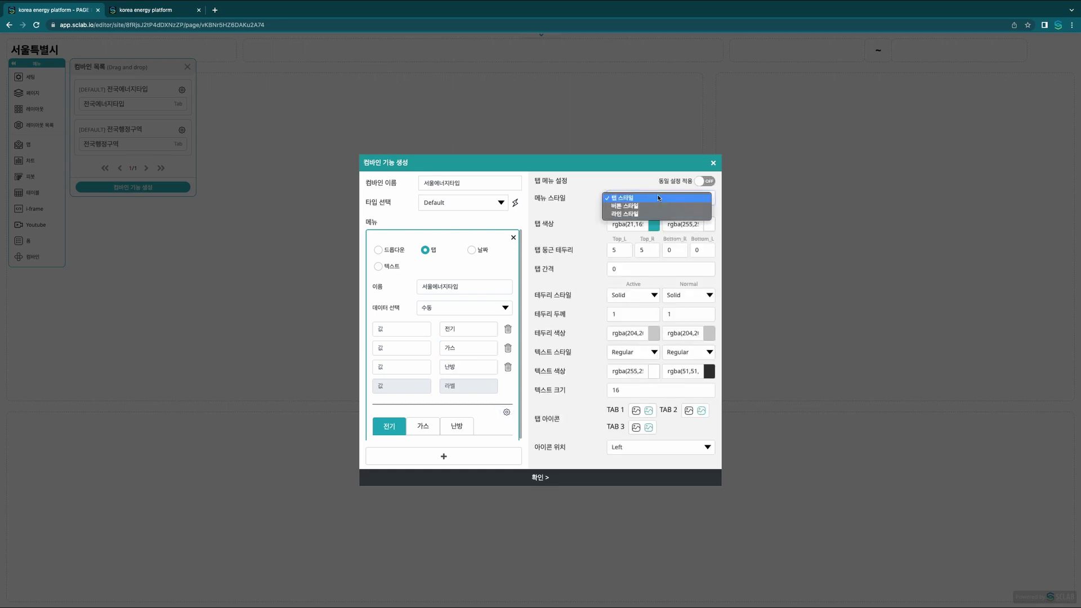
click(624, 208)
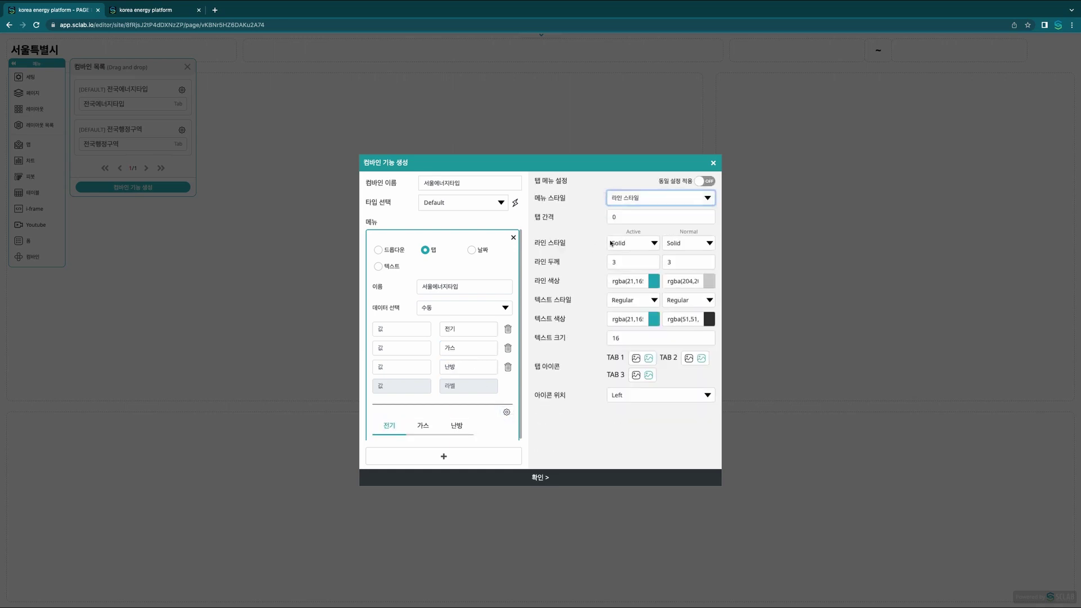
click(653, 281)
click(641, 320)
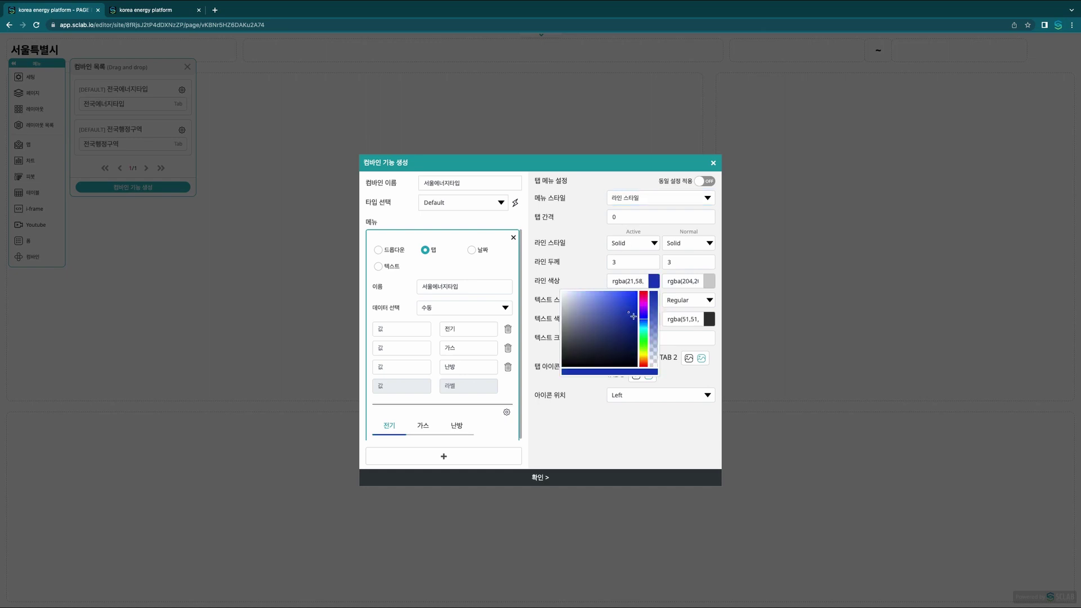
- Copy the active line colour value into the active text colour of the tab menu
click(630, 283)
triple_click(631, 285)
key(ctrl+c)
triple_click(635, 320)
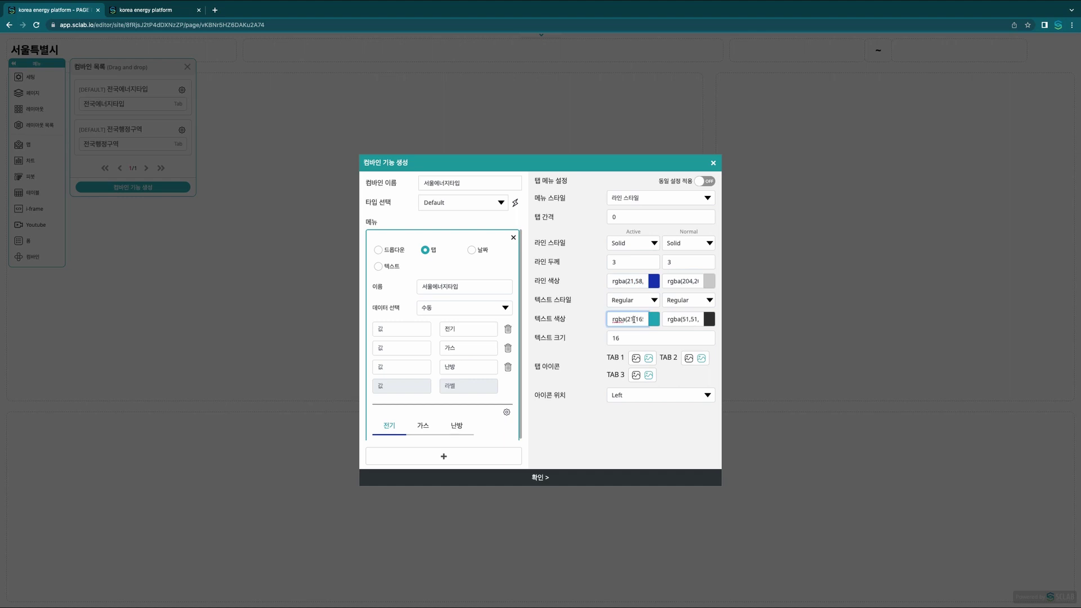
key(ctrl+v)
- Set the tab menu's active line thickness to 4, tab spacing to 10 and text size to 14
click(614, 261)
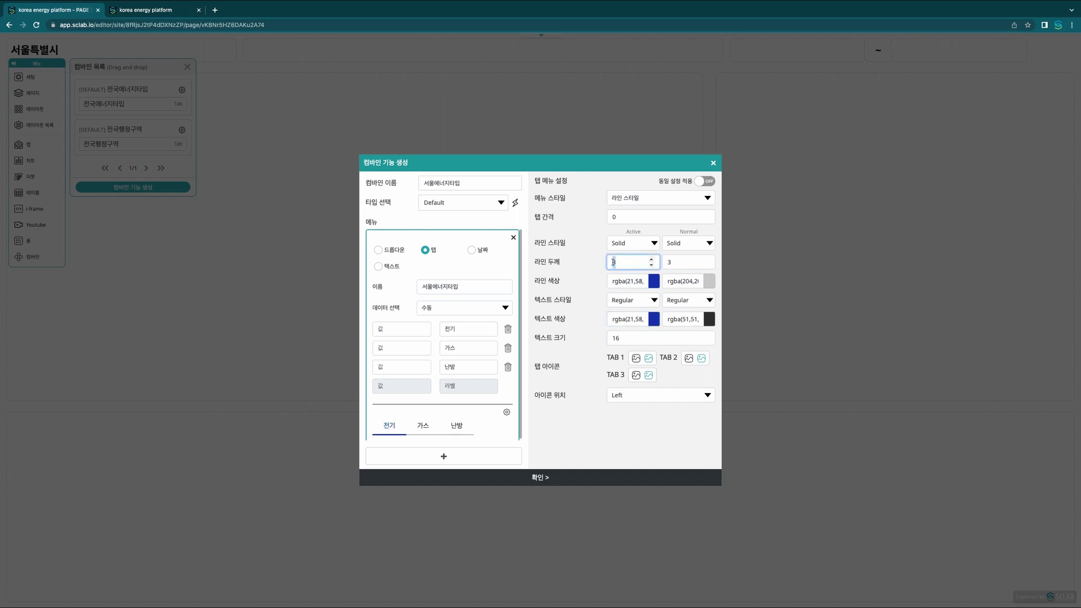
click(612, 218)
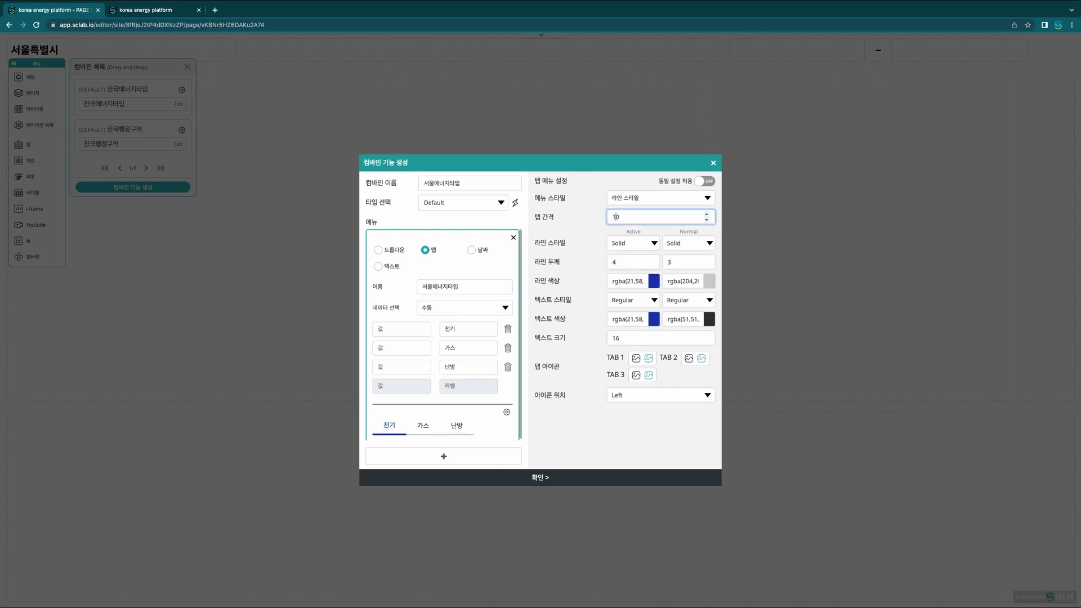
click(623, 337)
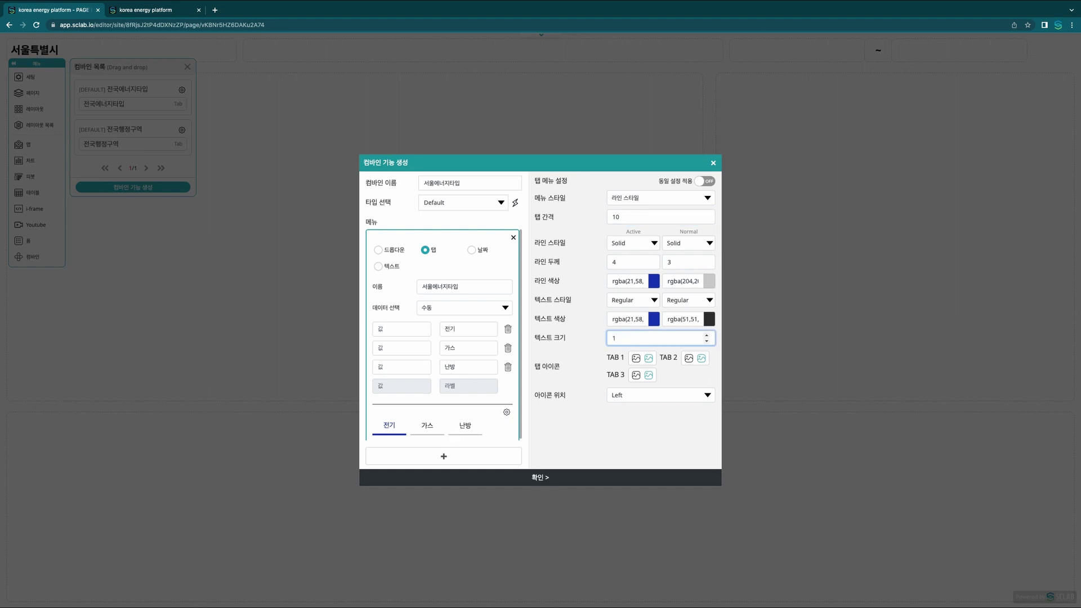
click(462, 425)
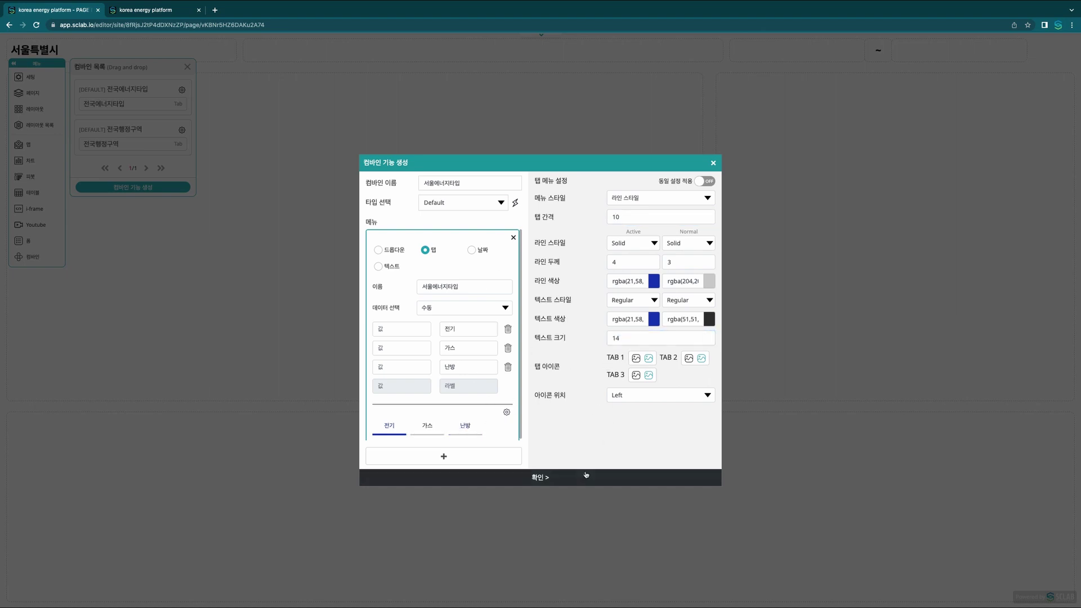
- Give the 전기 tab a layout-change action that shows the map 서울에너지_전기 in the 지도 layout of page 서울 - (PC)
click(515, 204)
click(605, 314)
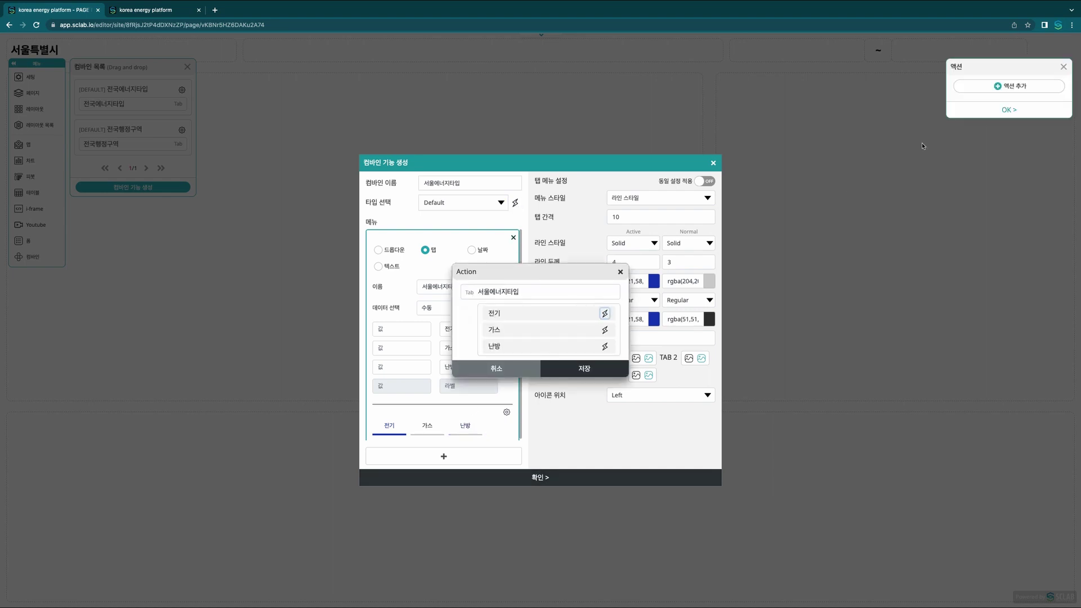
click(718, 286)
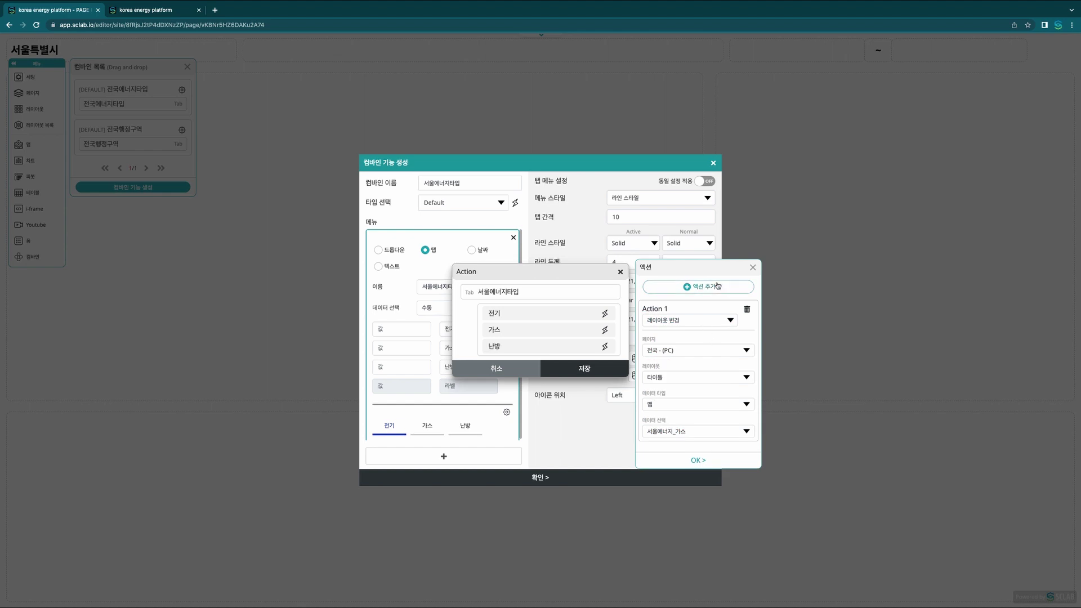
drag(716, 271, 719, 183)
click(678, 264)
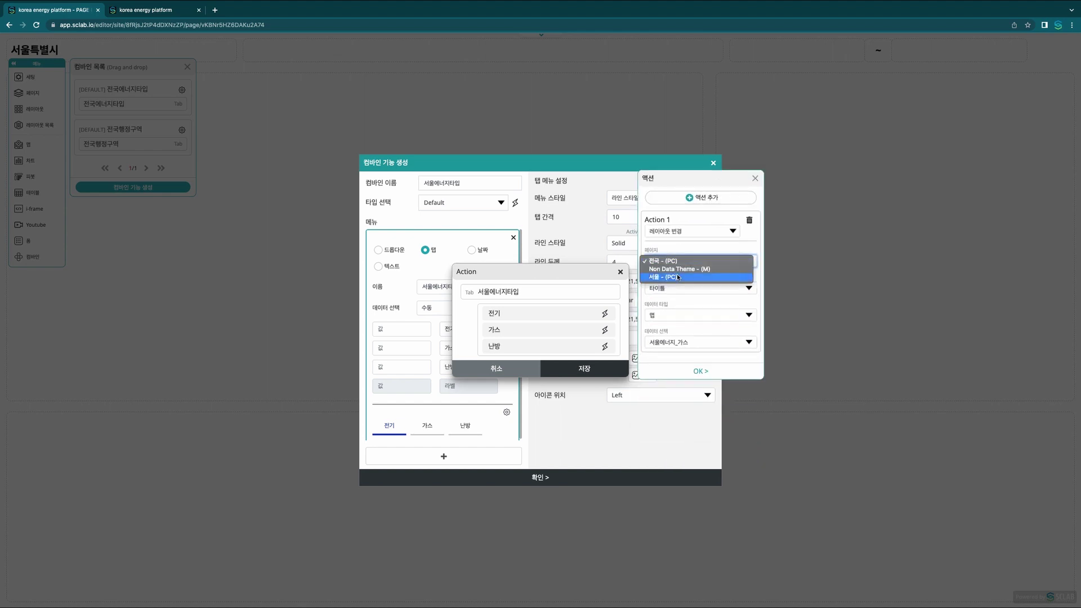
click(675, 279)
click(675, 288)
click(664, 327)
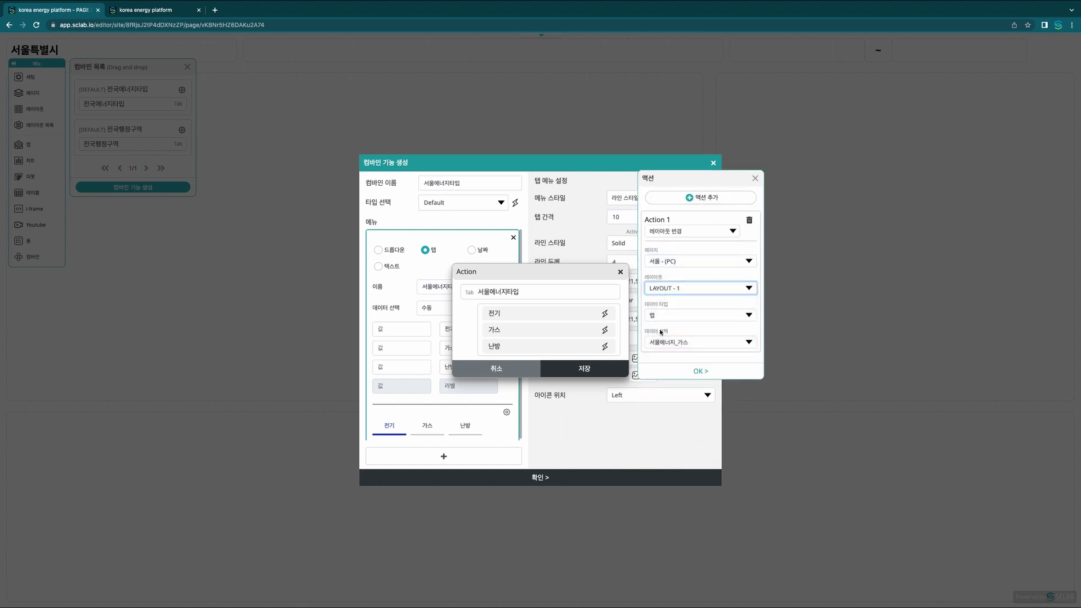
click(682, 343)
click(686, 358)
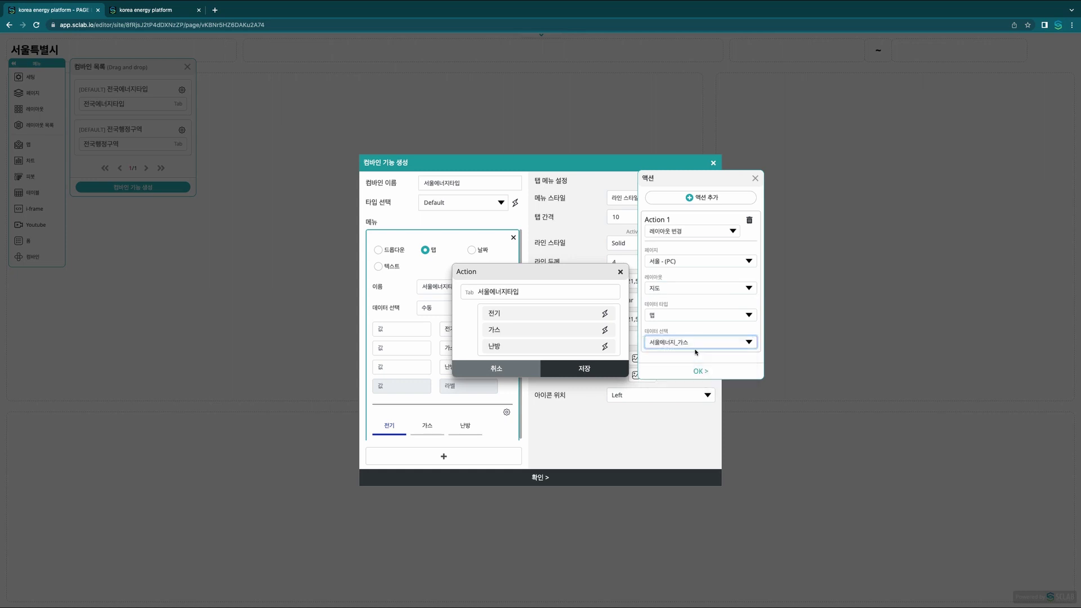
- Add a second 전기 action that shows the chart 서울에너지사용량_전기 in the 차트 layout of page 서울 - (PC), and confirm the actions
click(703, 198)
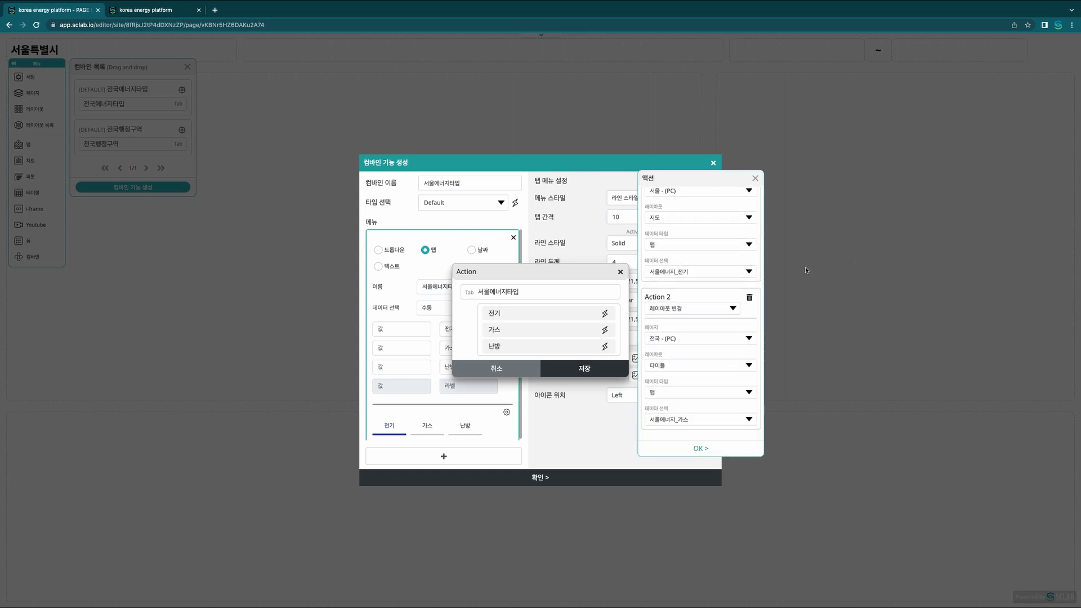
click(669, 340)
click(670, 346)
click(669, 367)
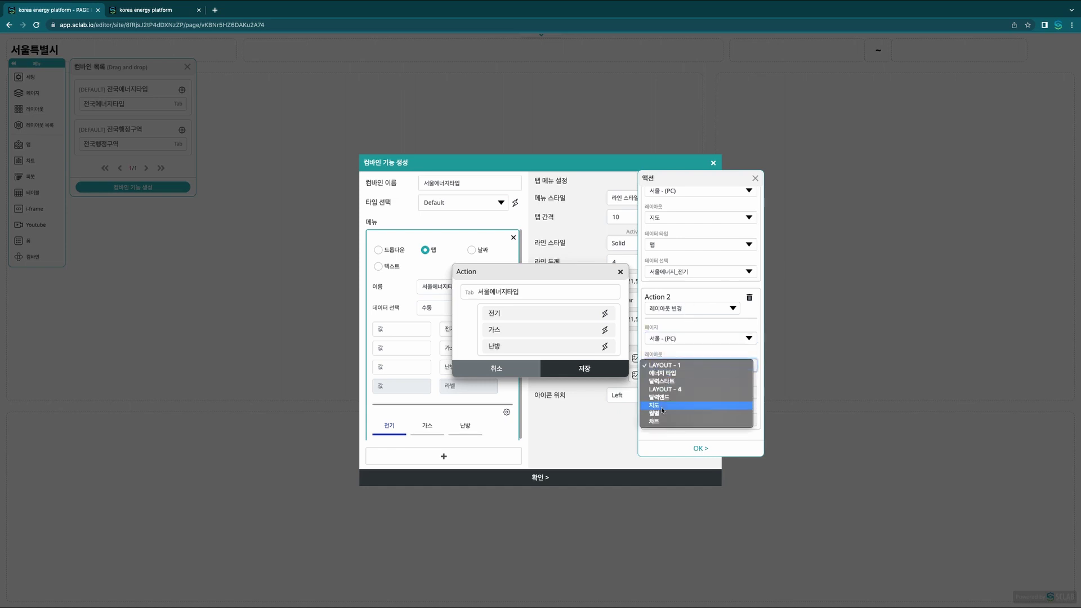
click(676, 421)
click(684, 396)
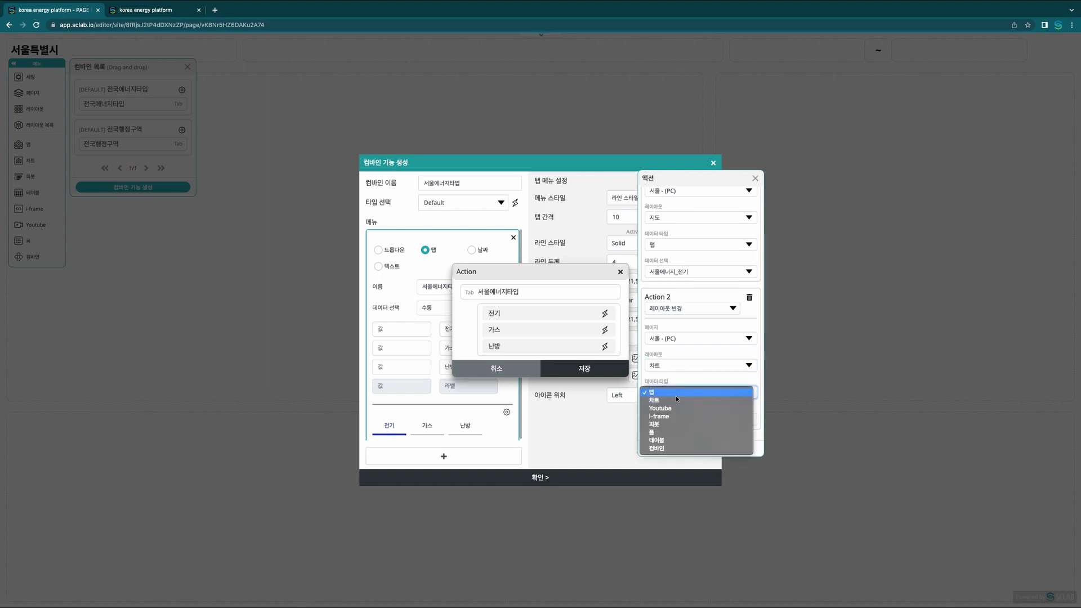
click(679, 399)
click(684, 419)
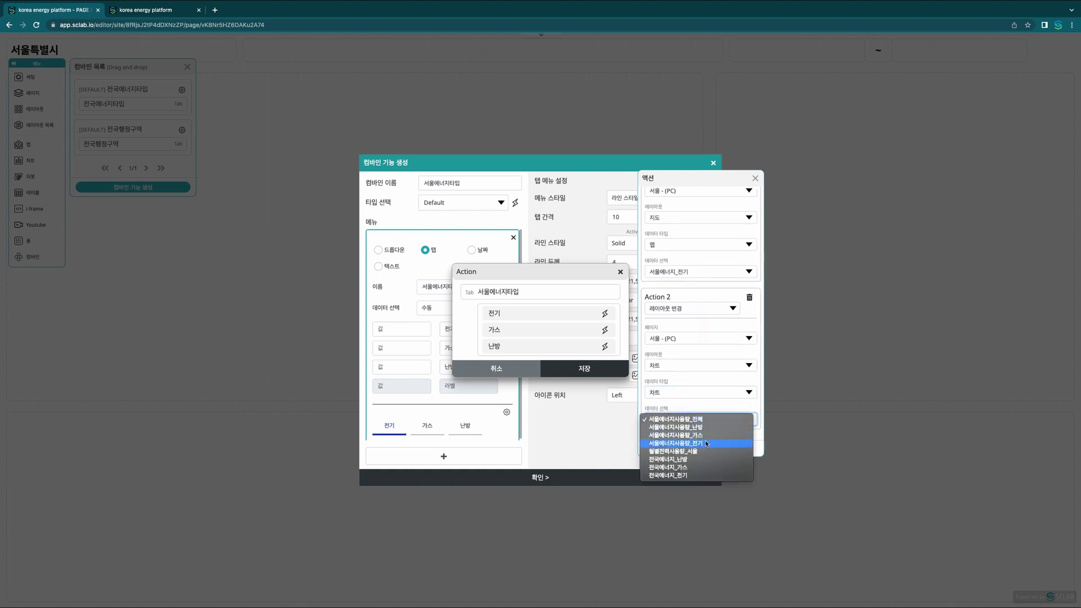
click(707, 444)
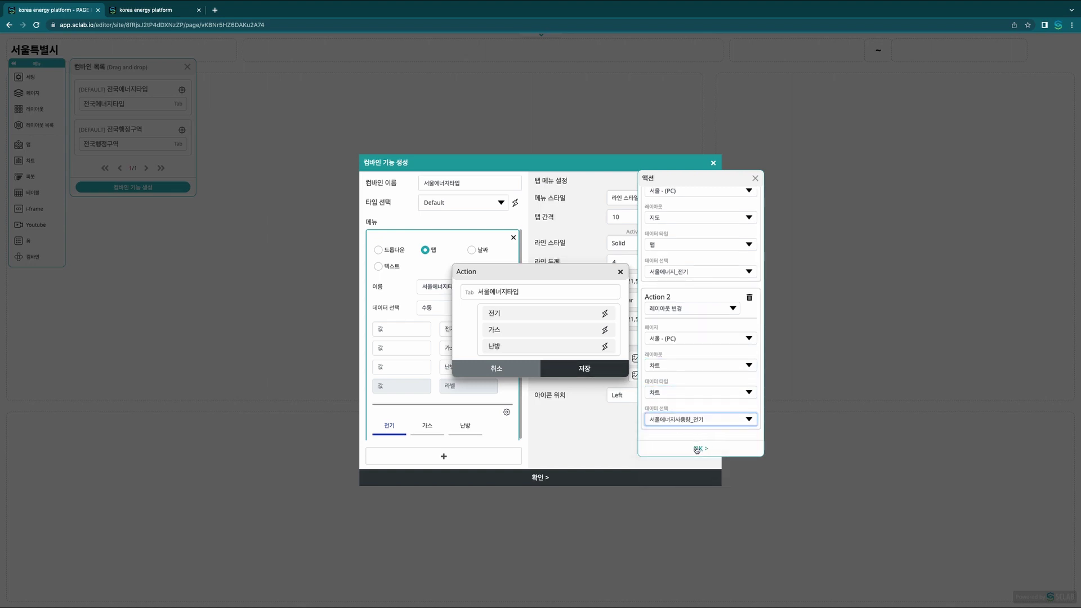
click(697, 449)
- Give the 가스 tab a layout-change action that shows the map 서울에너지_가스 in the 지도 layout of page 서울 - (PC)
click(605, 331)
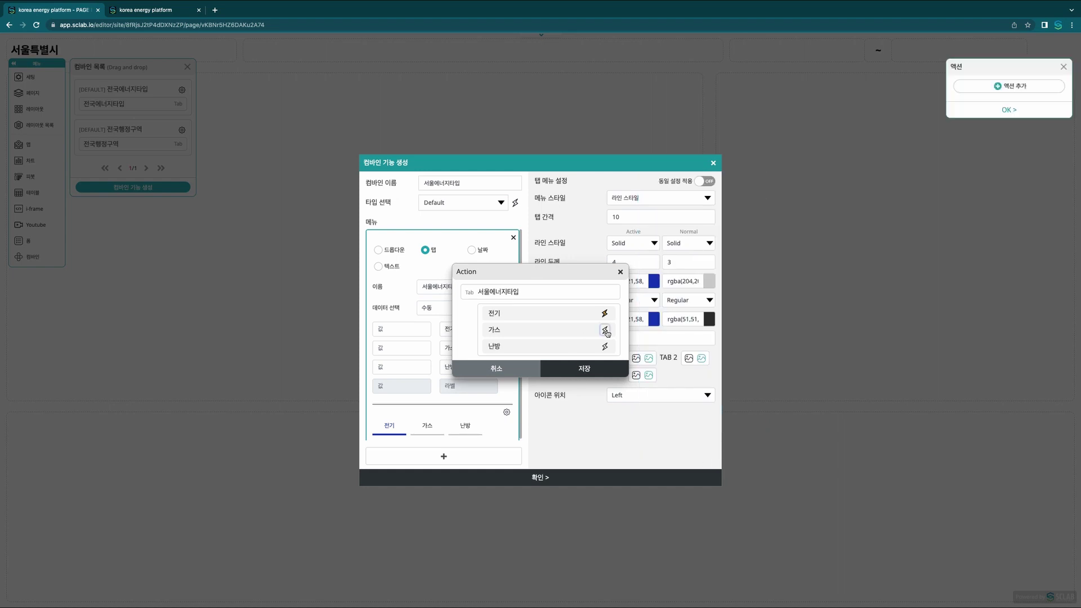
drag(1011, 69, 716, 249)
click(691, 296)
click(697, 335)
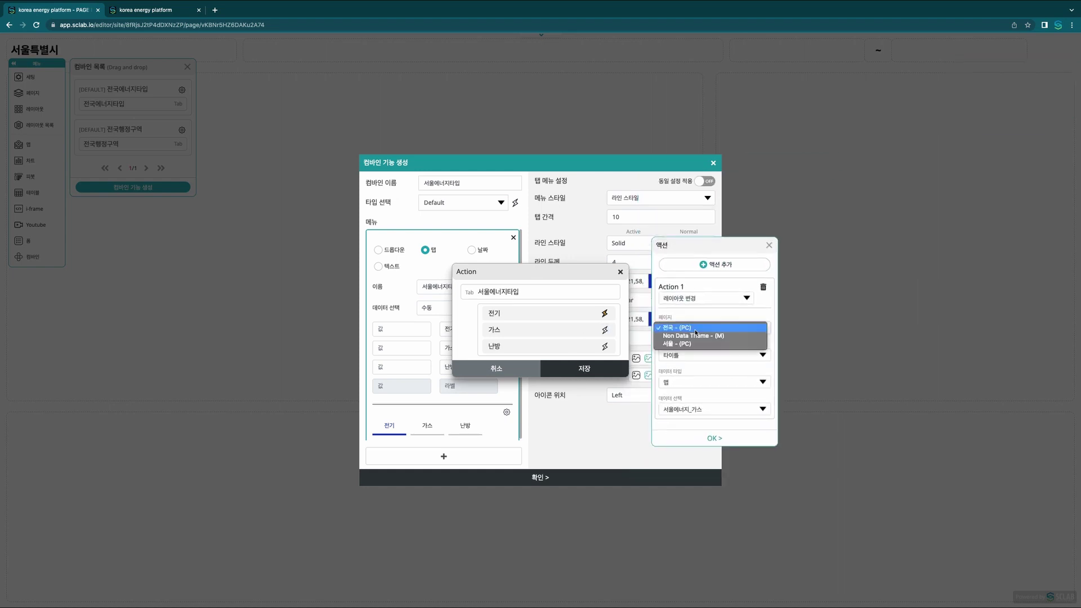
click(689, 341)
click(691, 355)
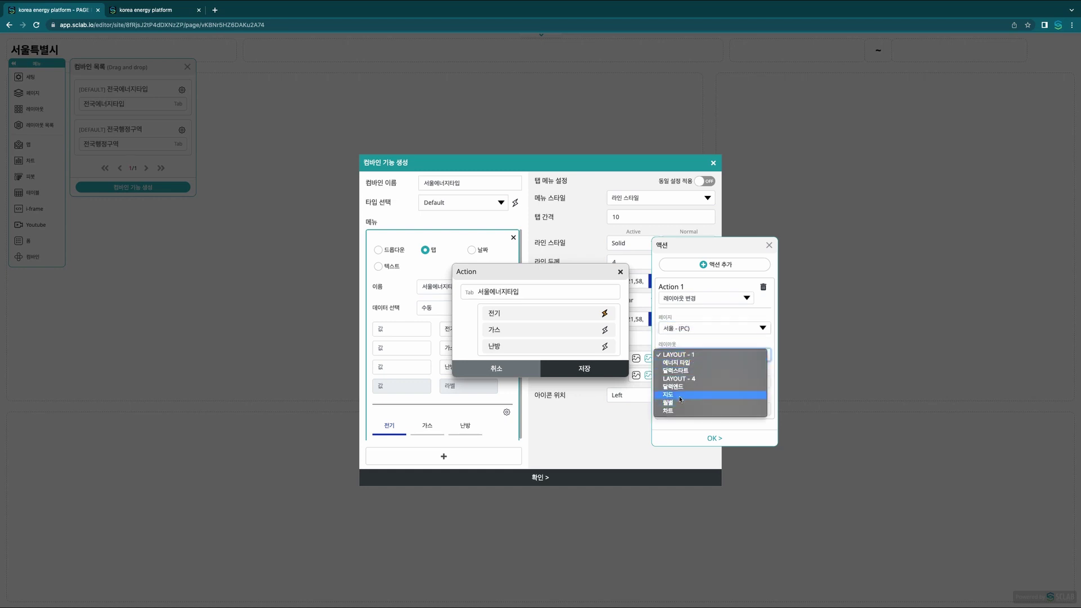
click(679, 395)
click(683, 411)
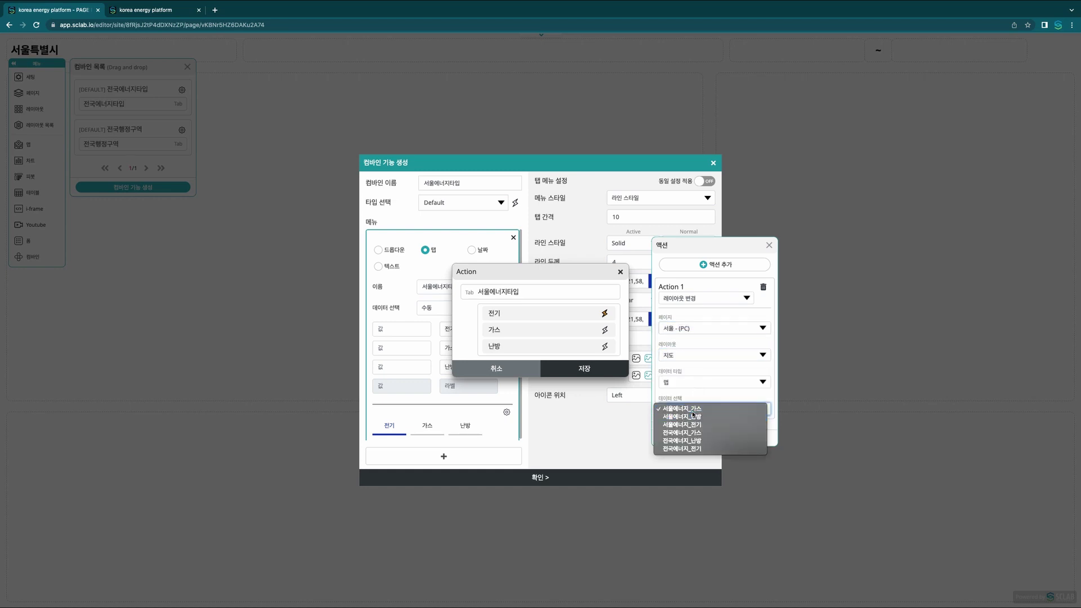
click(684, 408)
- Add a second 가스 action that shows the chart 서울에너지사용량_가스 in the 차트 layout of page 서울 - (PC), and confirm the actions
click(717, 264)
scroll(710, 397, down, 1)
scroll(710, 398, down, 1)
click(703, 377)
click(703, 376)
click(692, 405)
click(691, 421)
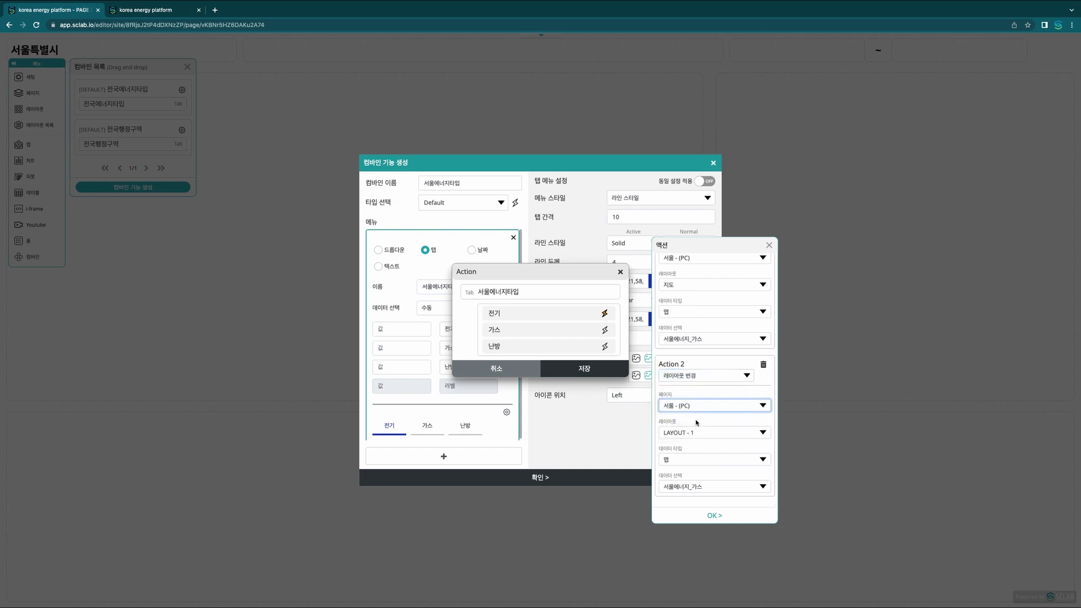
click(696, 428)
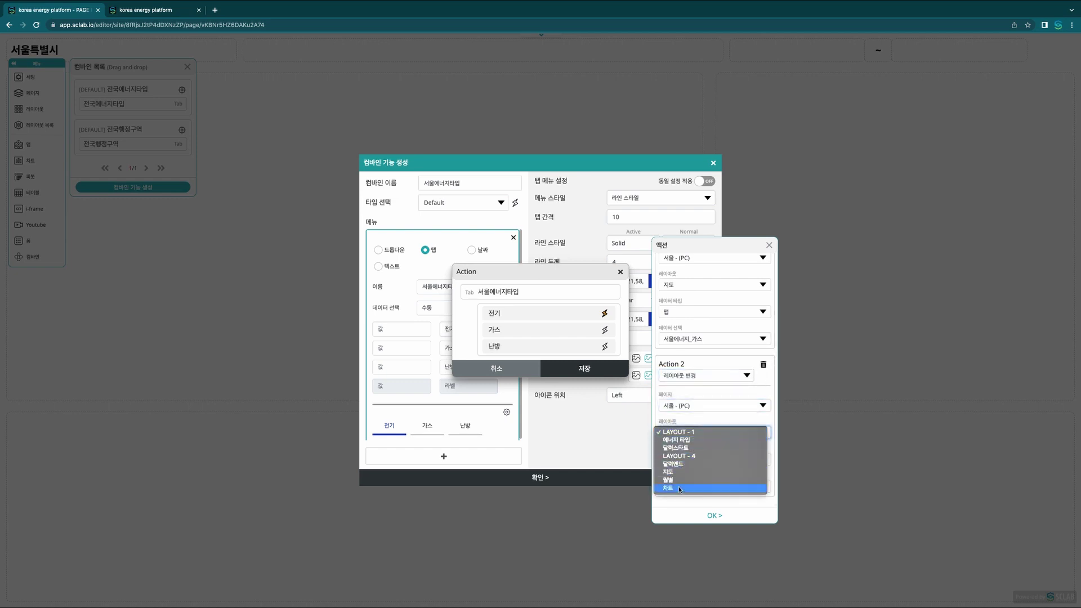
click(704, 465)
click(703, 465)
click(703, 468)
click(703, 487)
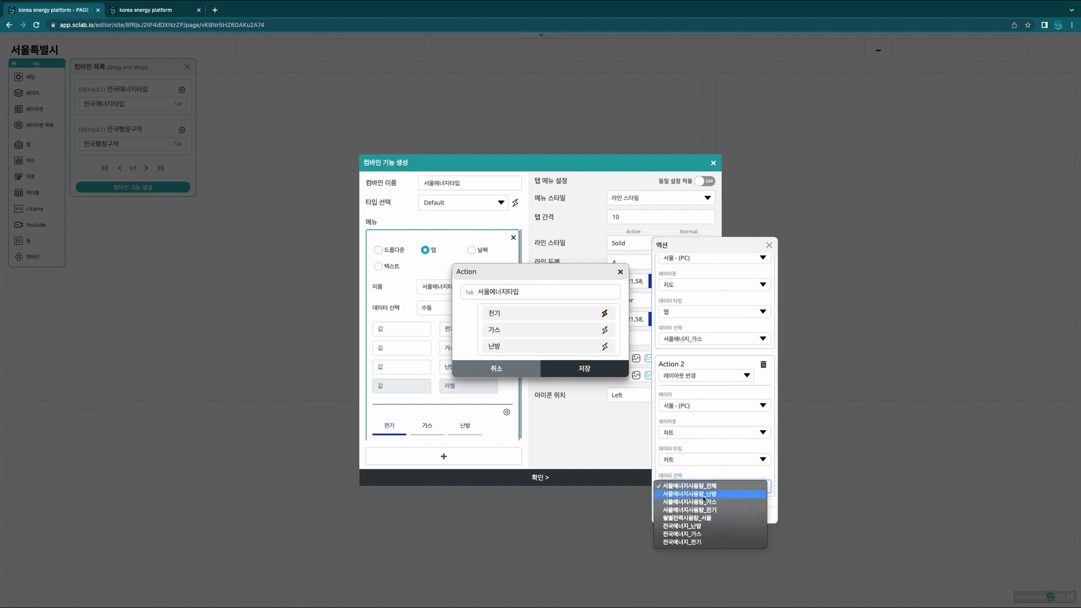
click(704, 502)
click(718, 516)
- Give the 난방 tab a layout-change action that shows the map 서울에너지_난방 in the 지도 layout of page 서울 - (PC)
click(605, 345)
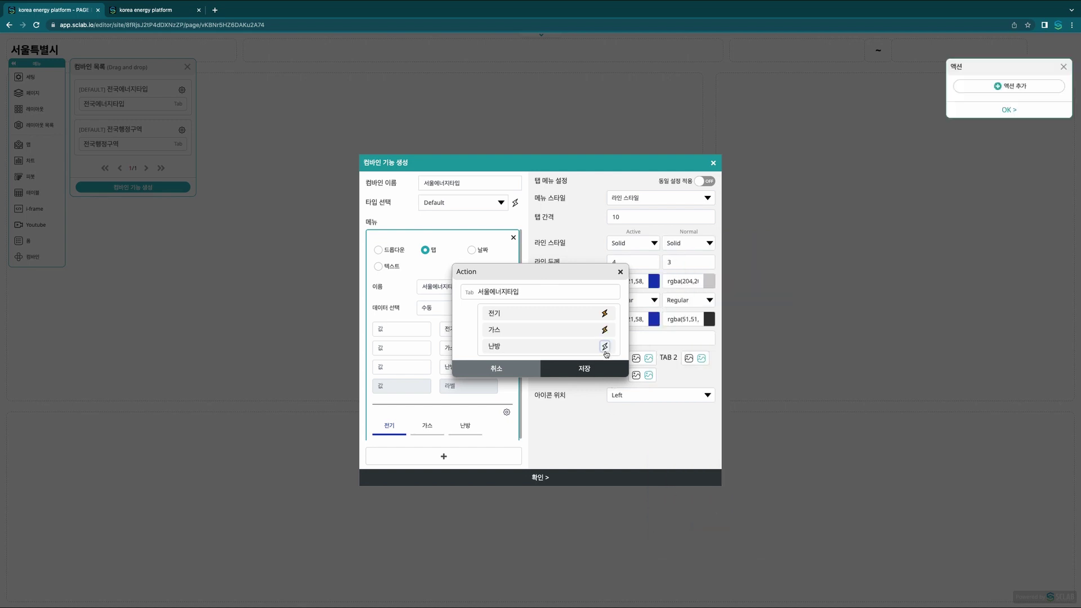
click(703, 280)
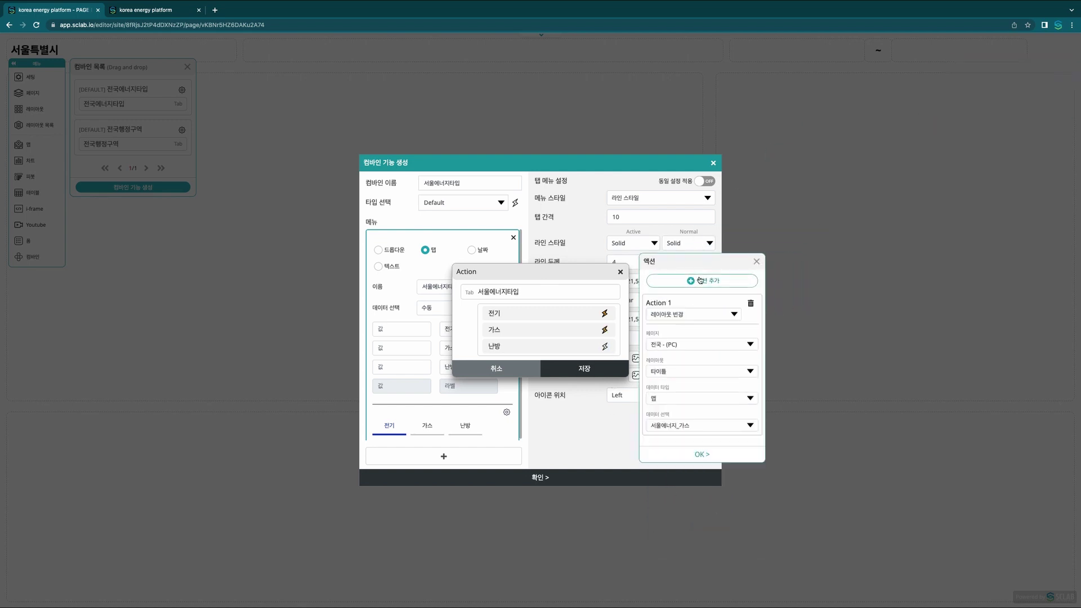
click(696, 344)
click(676, 353)
click(687, 371)
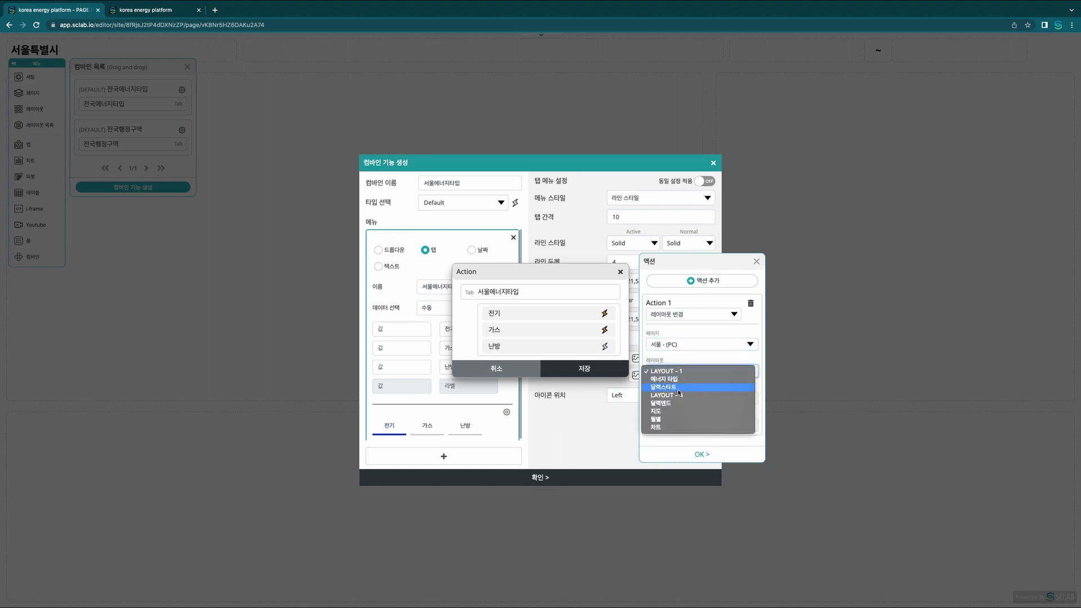
click(673, 410)
click(685, 423)
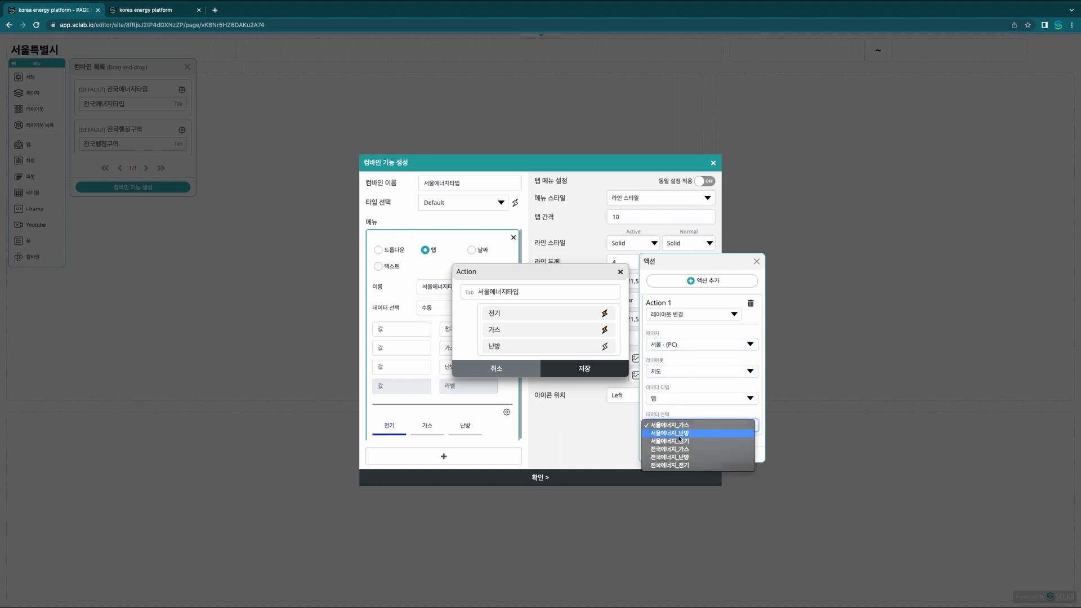
click(689, 439)
- Add a second 난방 action that shows the chart 서울에너지사용량_난방 in the 차트 layout of page 서울 - (PC), and save all tab actions
click(704, 281)
scroll(688, 444, down, 2)
click(687, 421)
click(677, 441)
click(678, 448)
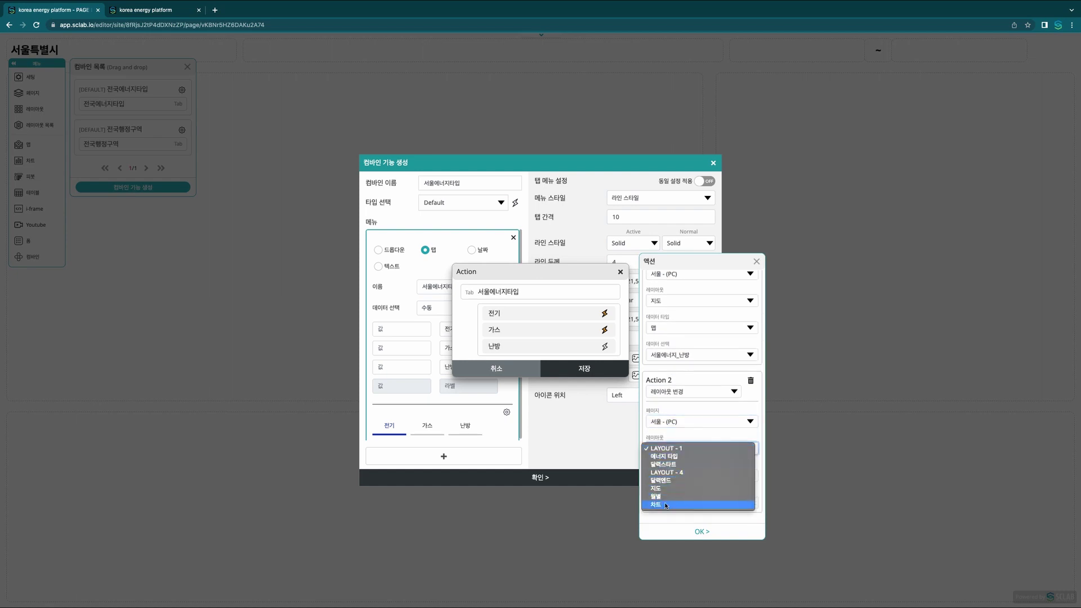
click(678, 478)
click(677, 477)
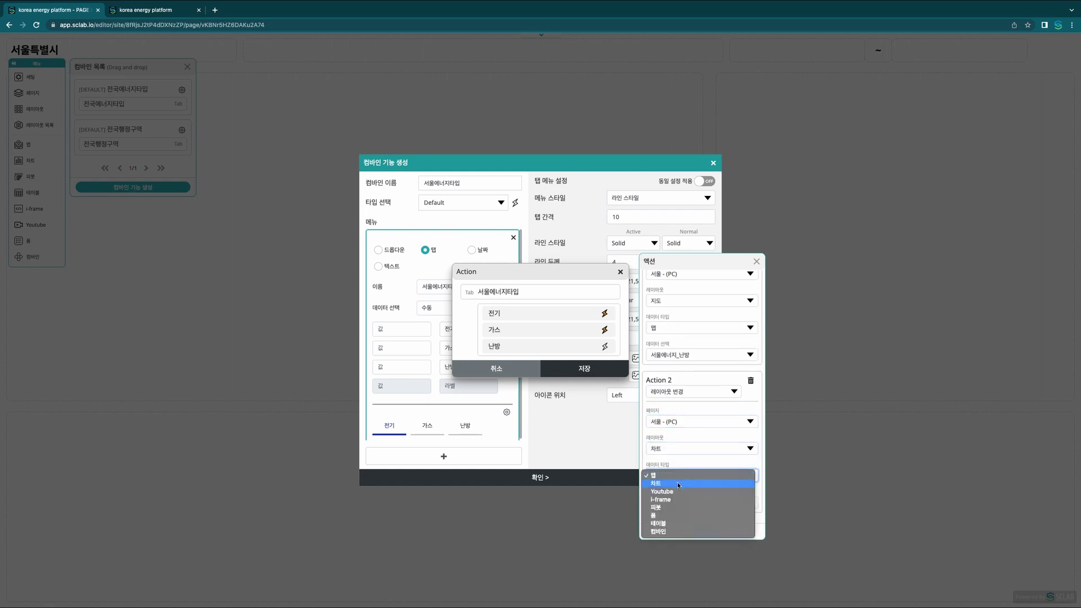
click(678, 484)
click(687, 503)
click(693, 516)
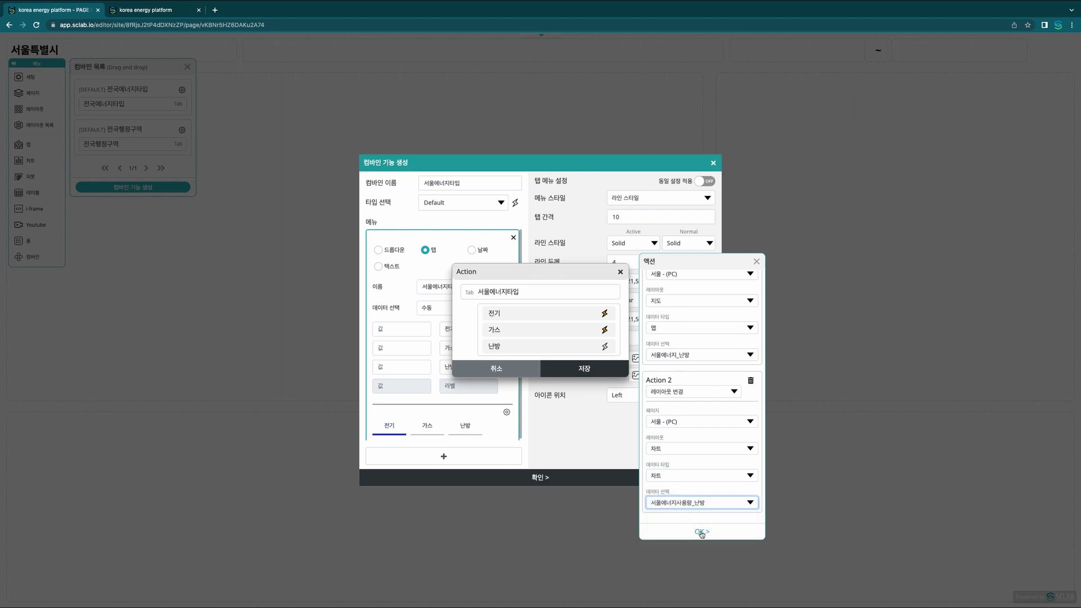
click(698, 531)
click(592, 372)
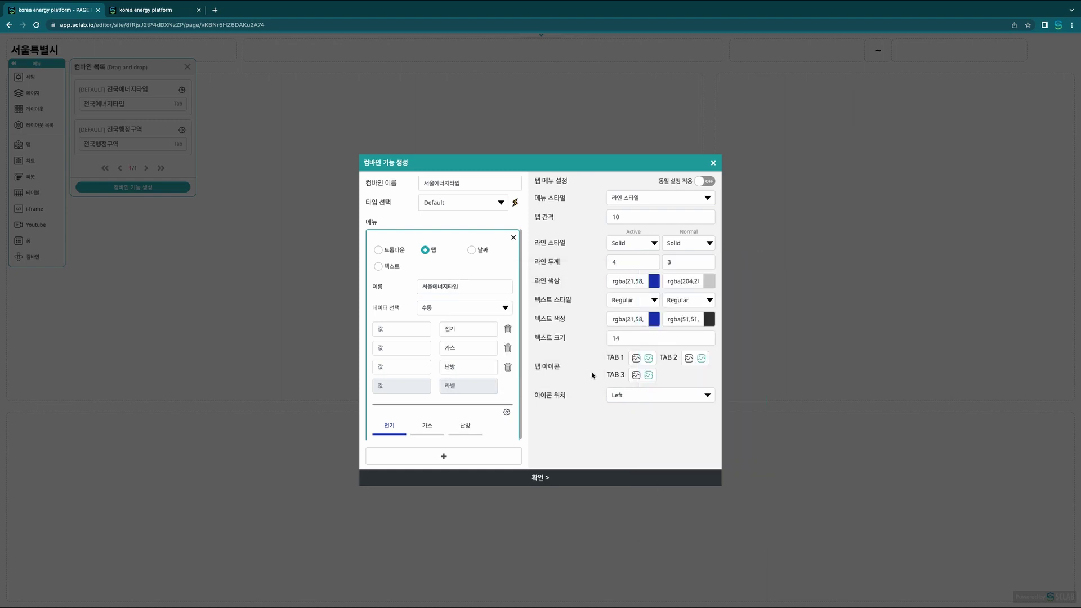
- Add a fourth tab 전체 with a layout-change action for the 차트 layout of page 서울 - (PC), and finish creating the combine
click(466, 390)
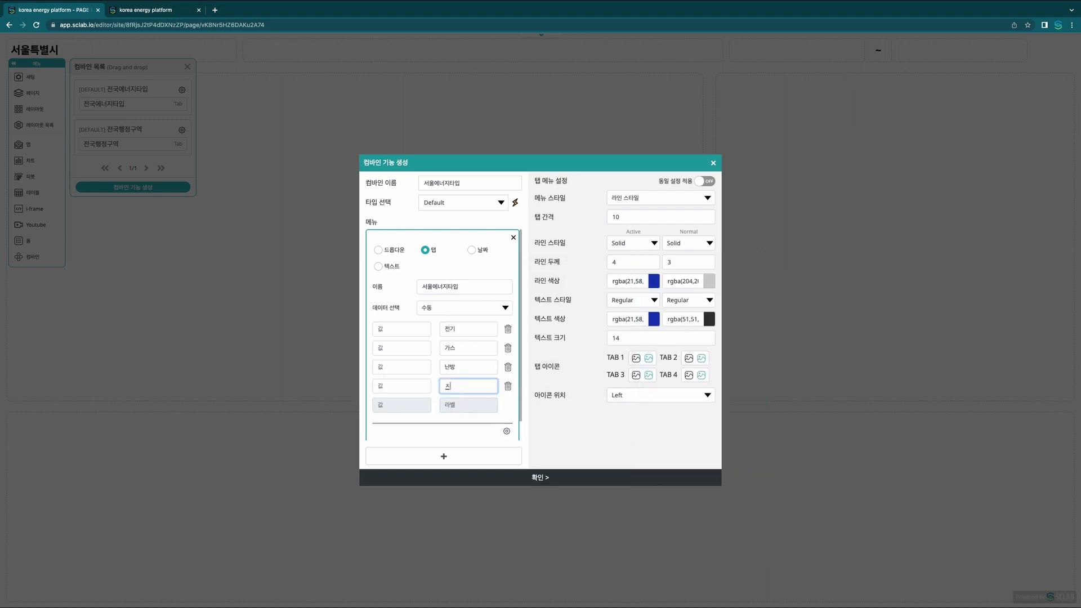
click(516, 203)
click(605, 355)
click(1011, 85)
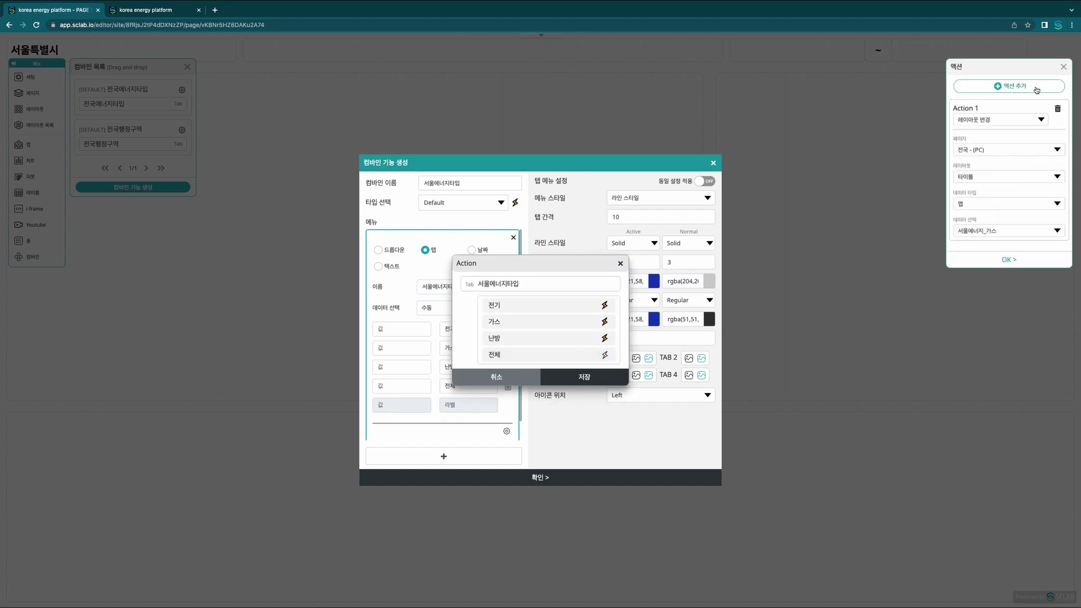
click(998, 150)
click(993, 159)
click(991, 176)
click(969, 232)
click(991, 203)
click(986, 234)
click(1009, 259)
click(616, 380)
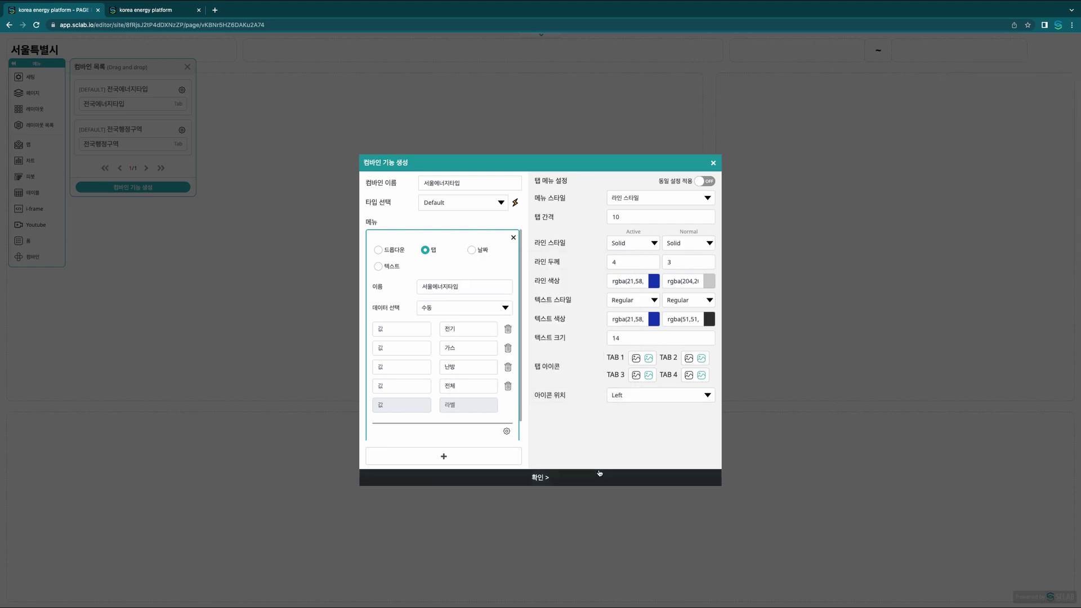
click(595, 476)
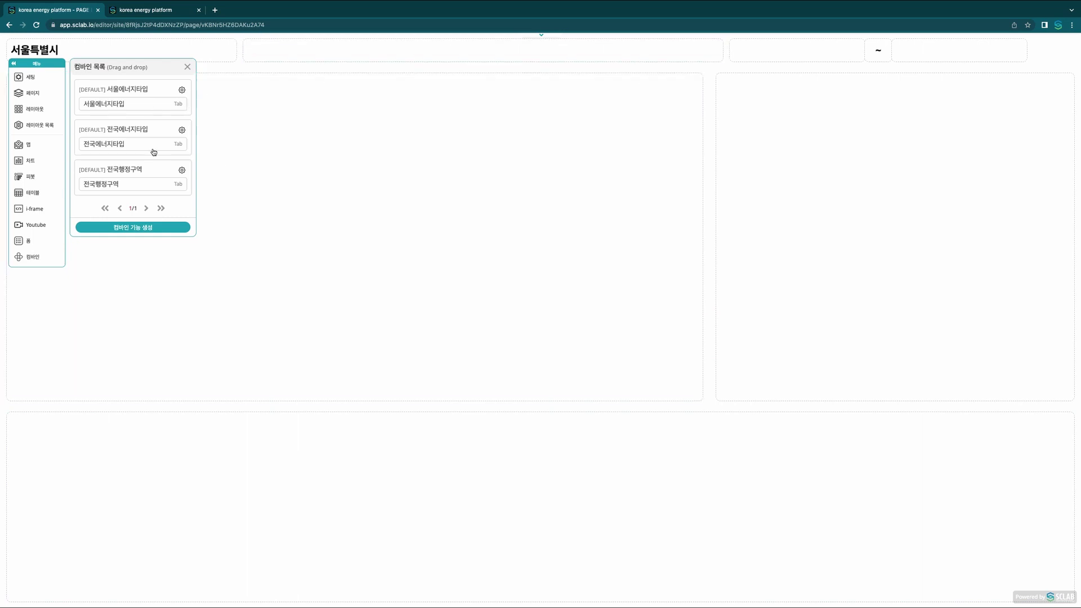
- Place the 서울에너지타입 tab menu in the header layout next to the title and the map 서울에너지_전기 in the large layout below
drag(124, 109, 357, 51)
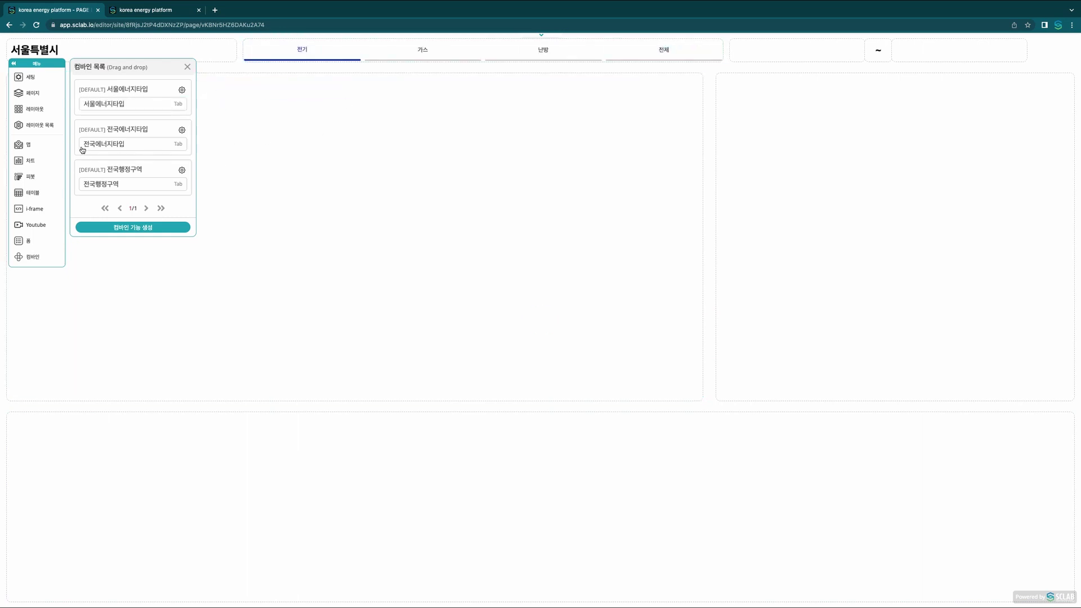
click(25, 147)
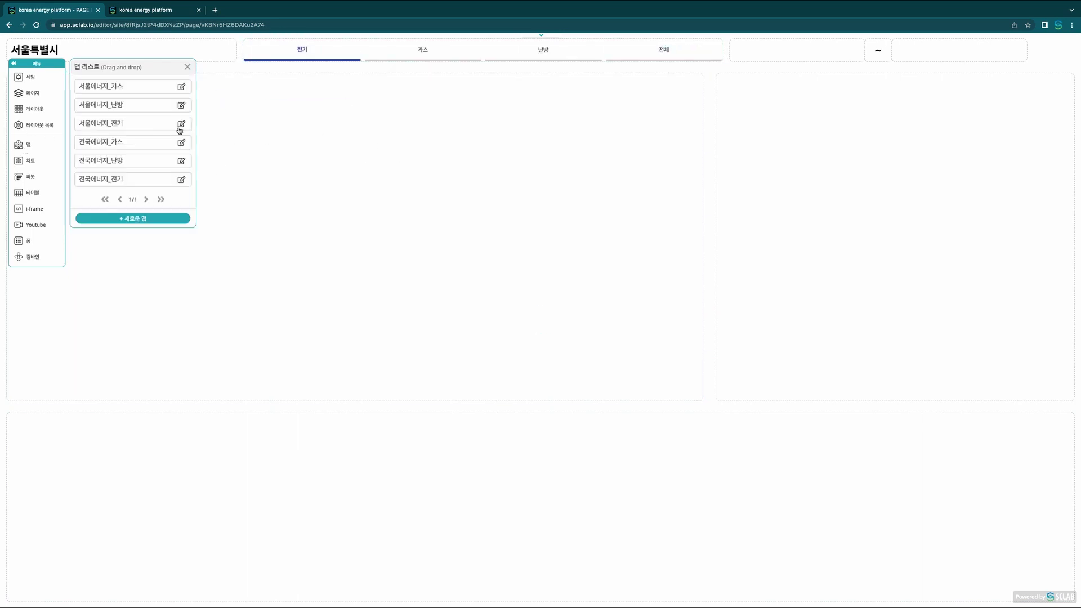
drag(111, 123, 314, 164)
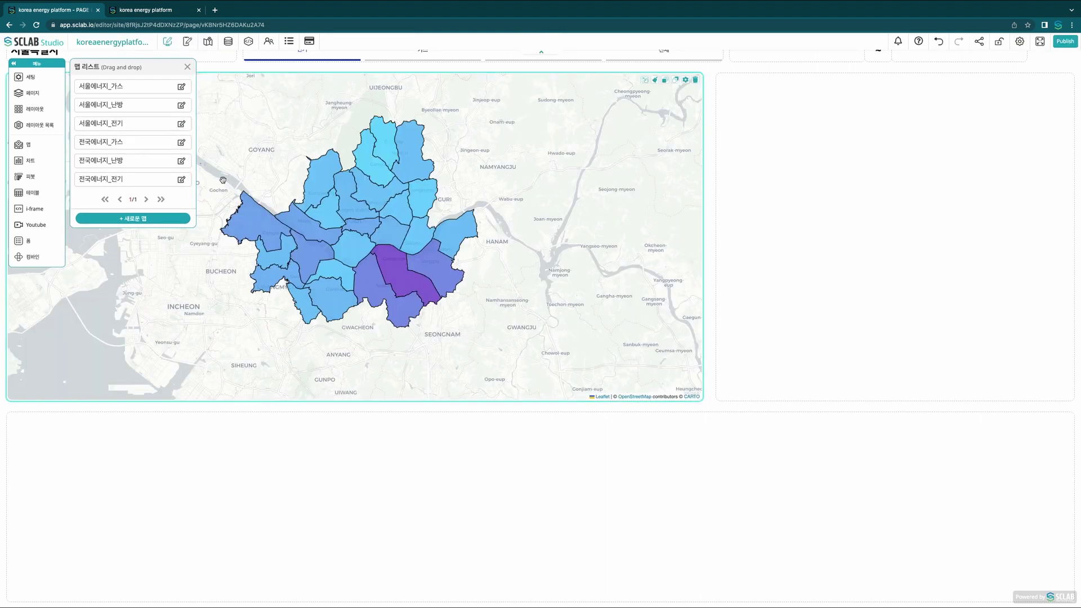
click(188, 68)
- Place the chart 월별전력사용량_서울 in the layout beside the map and 서울에너지사용량_전체 in the wide 차트 layout beneath it
click(29, 160)
drag(125, 162, 837, 176)
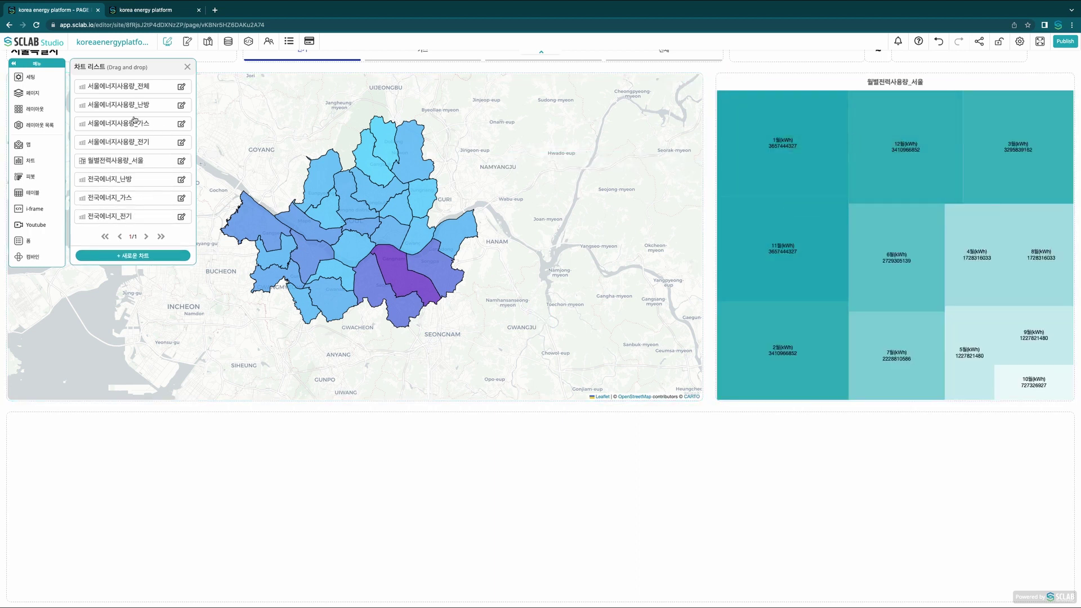
drag(127, 143, 292, 475)
drag(118, 86, 367, 454)
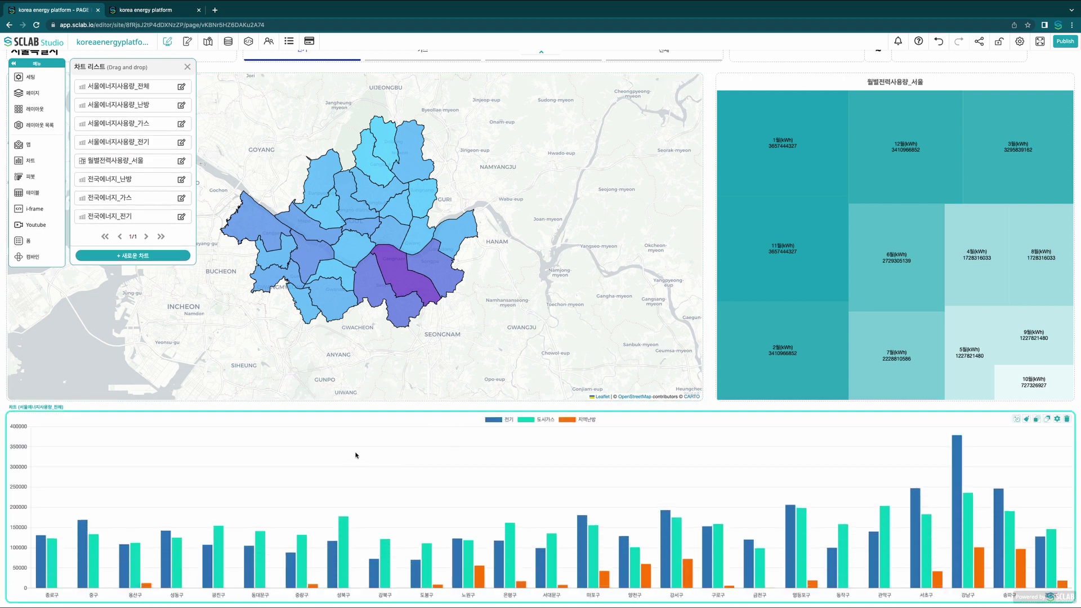
- Set the 차트 layout's background colour to #f4f4f4 and confirm the layout settings
click(1057, 419)
click(118, 272)
drag(117, 286, 88, 284)
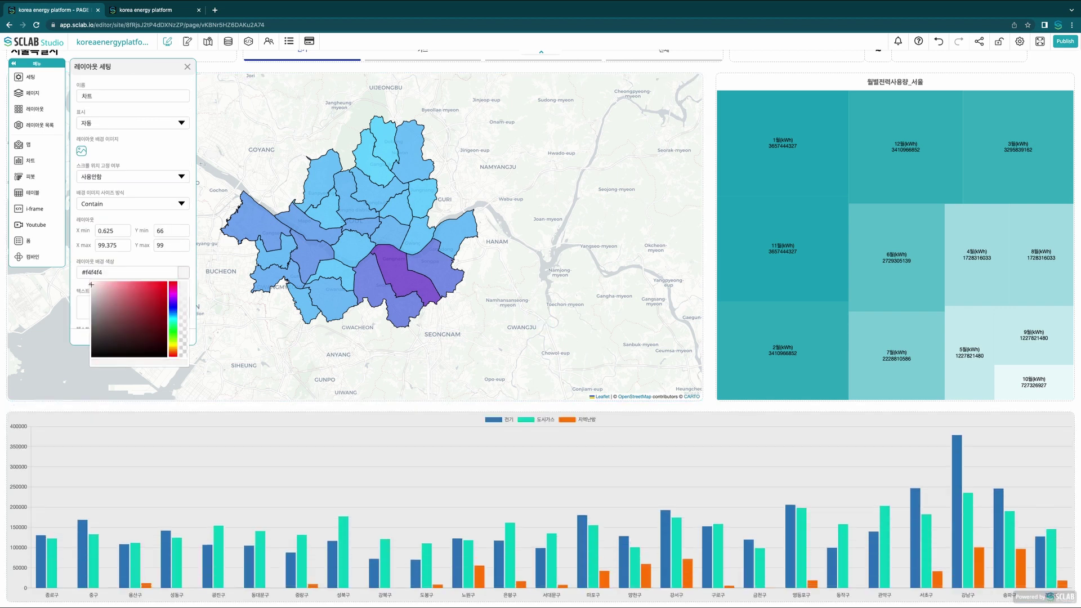
click(401, 355)
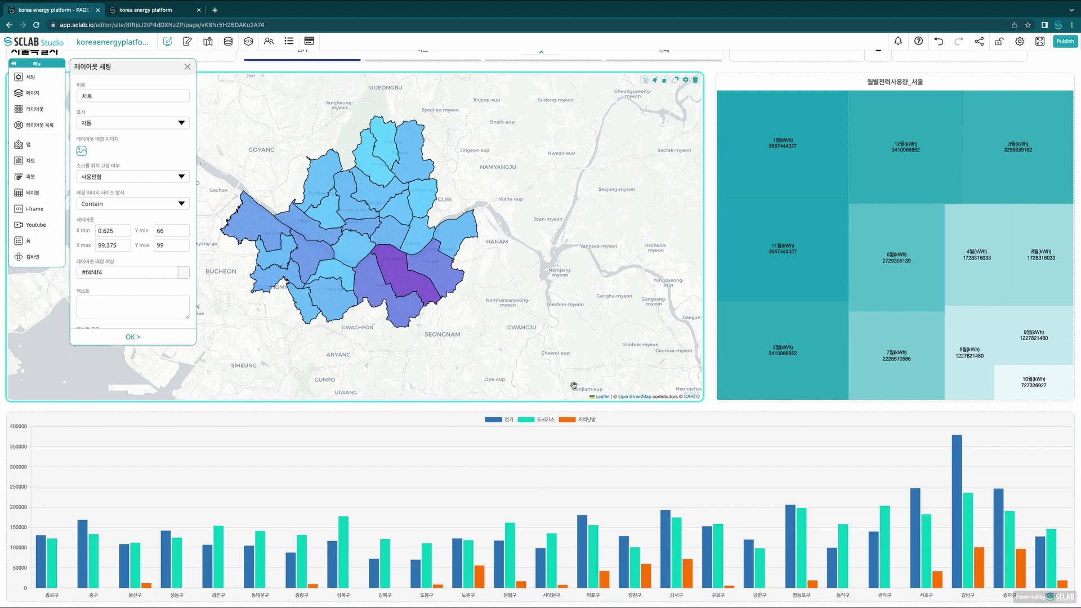
click(183, 335)
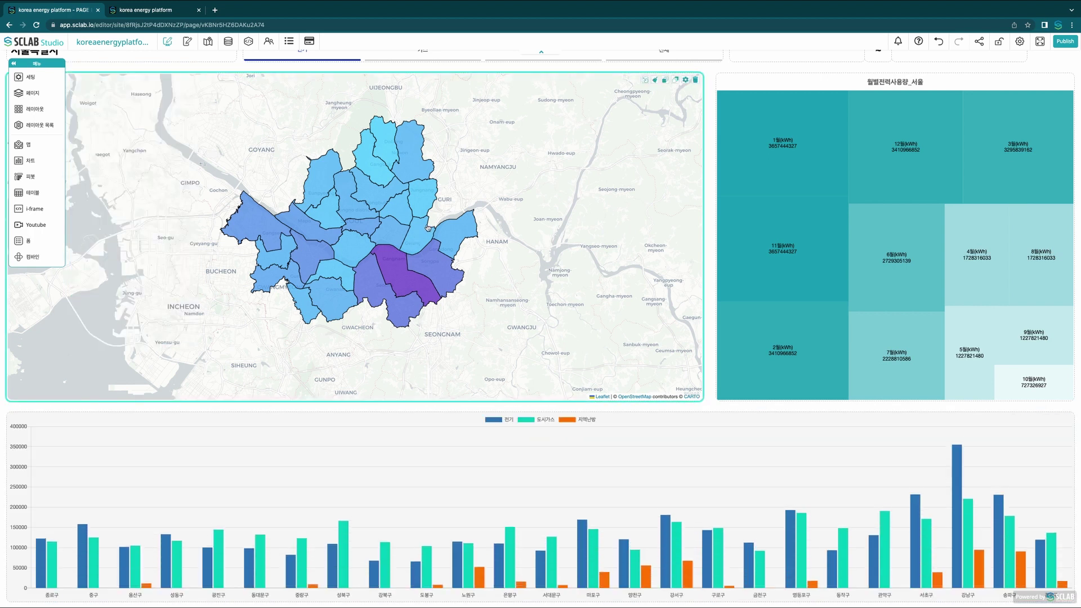
- Start creating a new combine and name it 서울Start
click(842, 57)
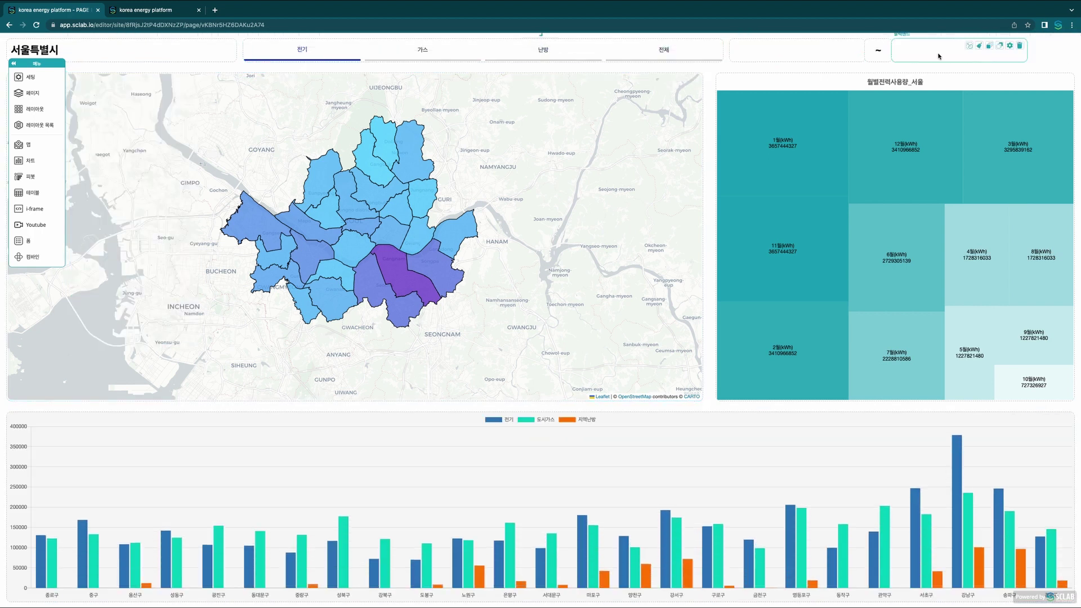
mouse_move(37, 257)
click(35, 257)
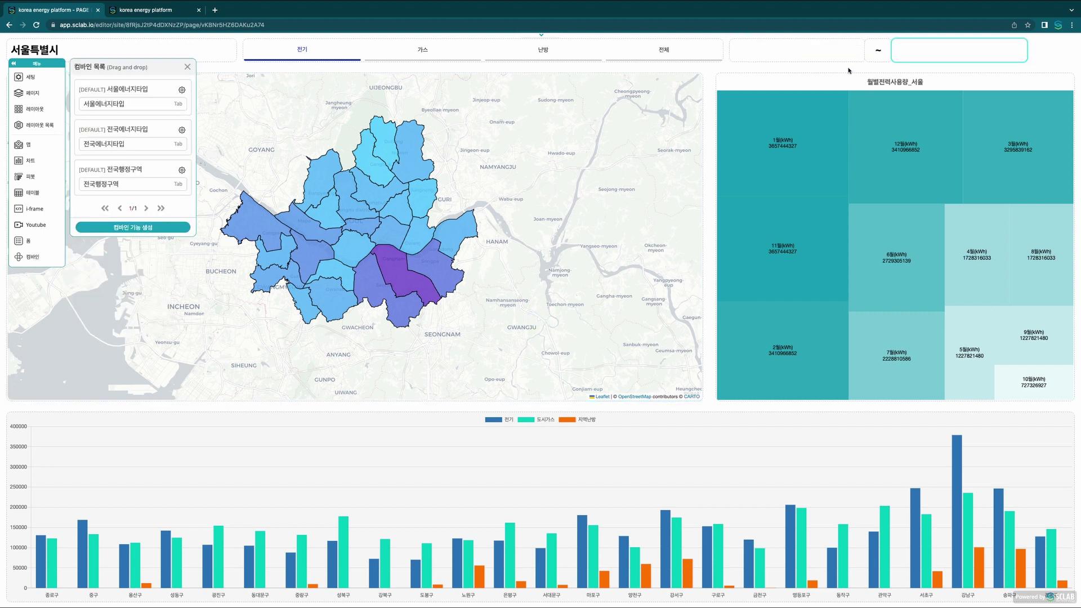
click(133, 228)
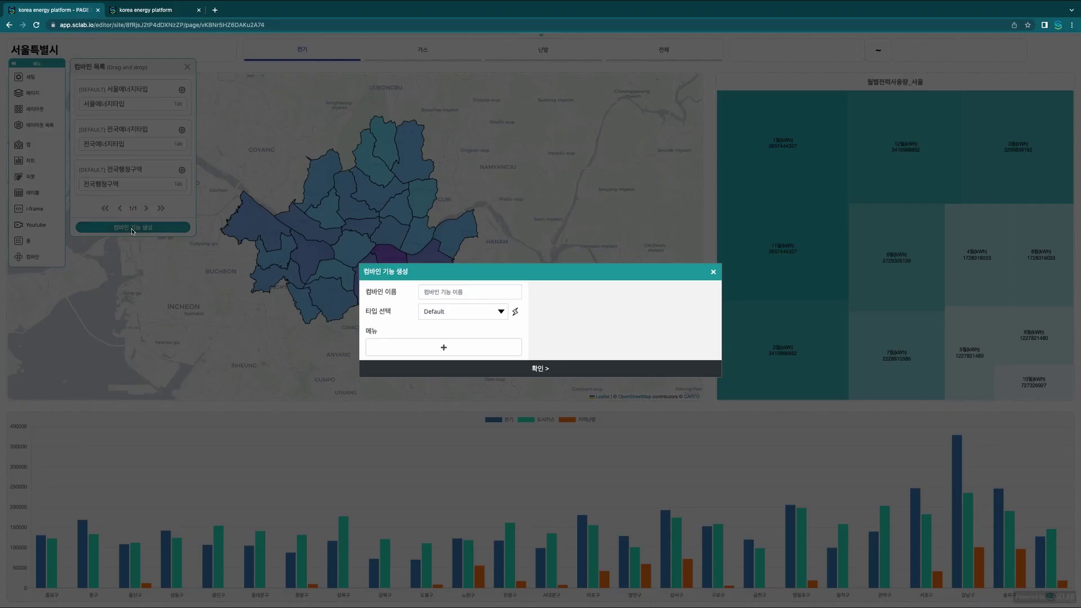
click(457, 291)
text(ㅅ)
text(울Start)
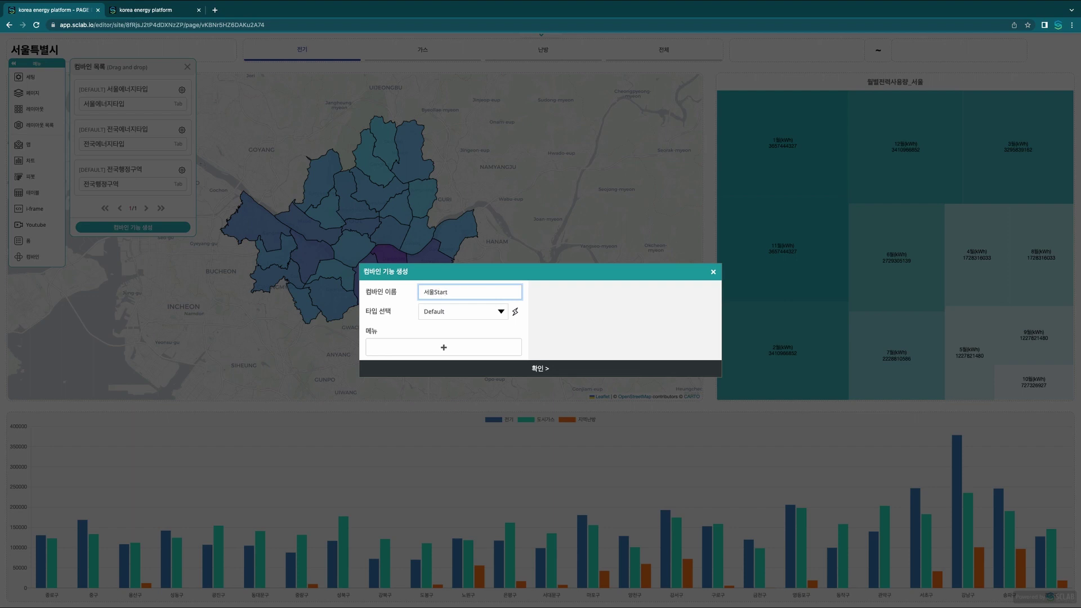
- Add a menu to the combine and reuse the combine's name 서울Start as its name
drag(449, 291, 423, 291)
key(ctrl+c)
click(474, 343)
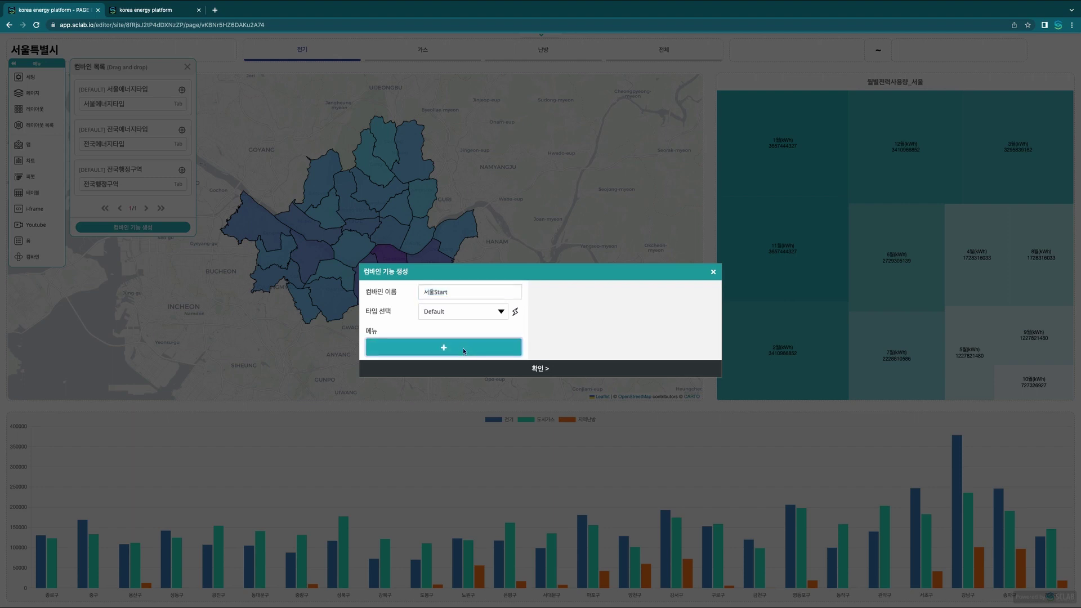
key(ctrl+v)
- Make the 서울Start menu a date (날짜) menu of type 월 with the format yyyymm
click(474, 287)
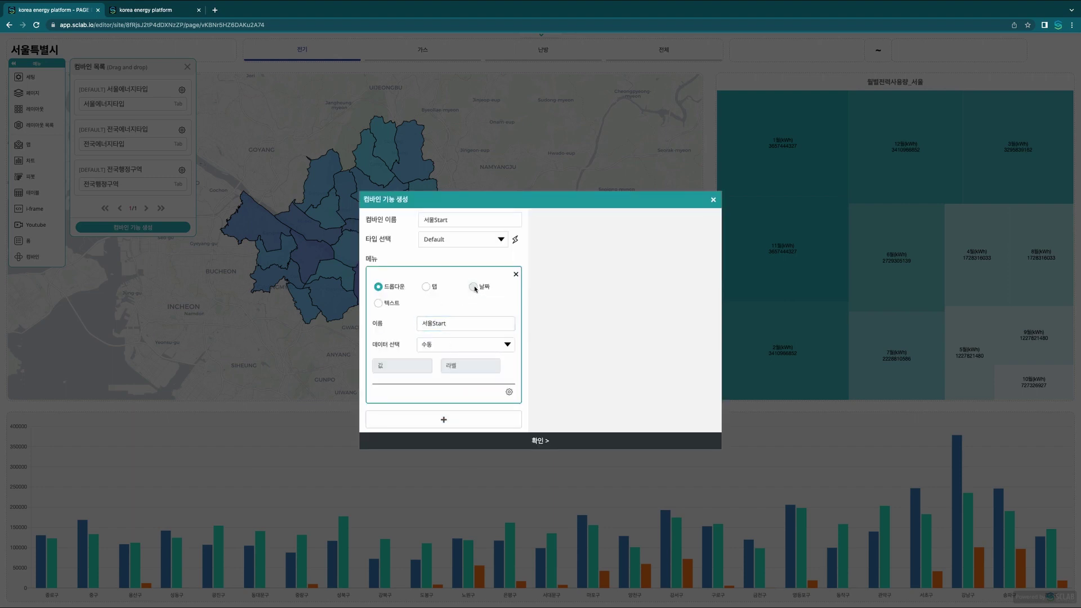
click(445, 306)
click(467, 307)
click(422, 307)
click(444, 307)
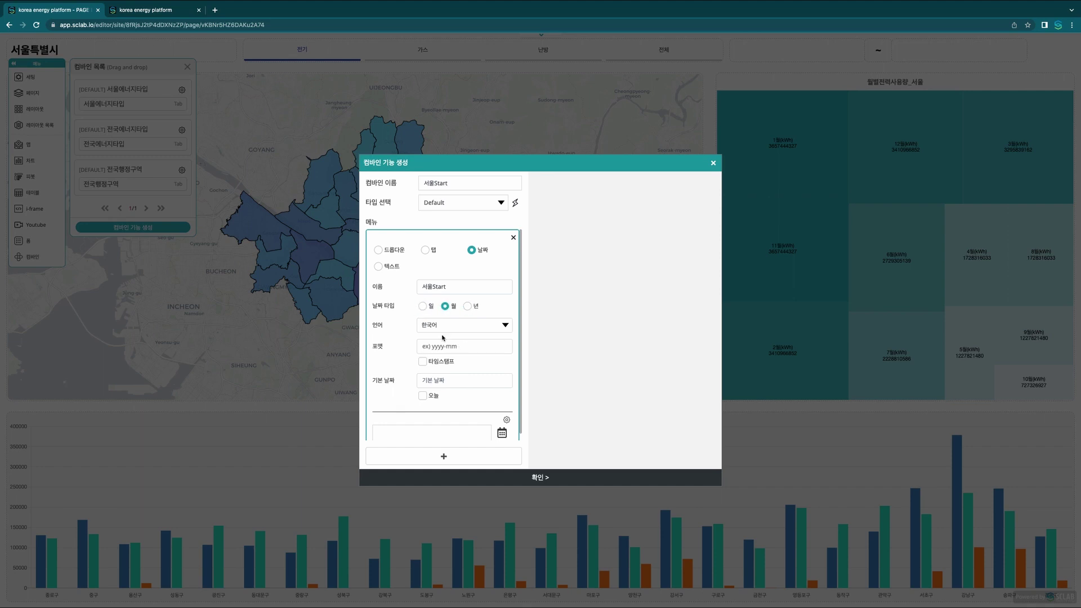
click(460, 346)
text(yyyymm)
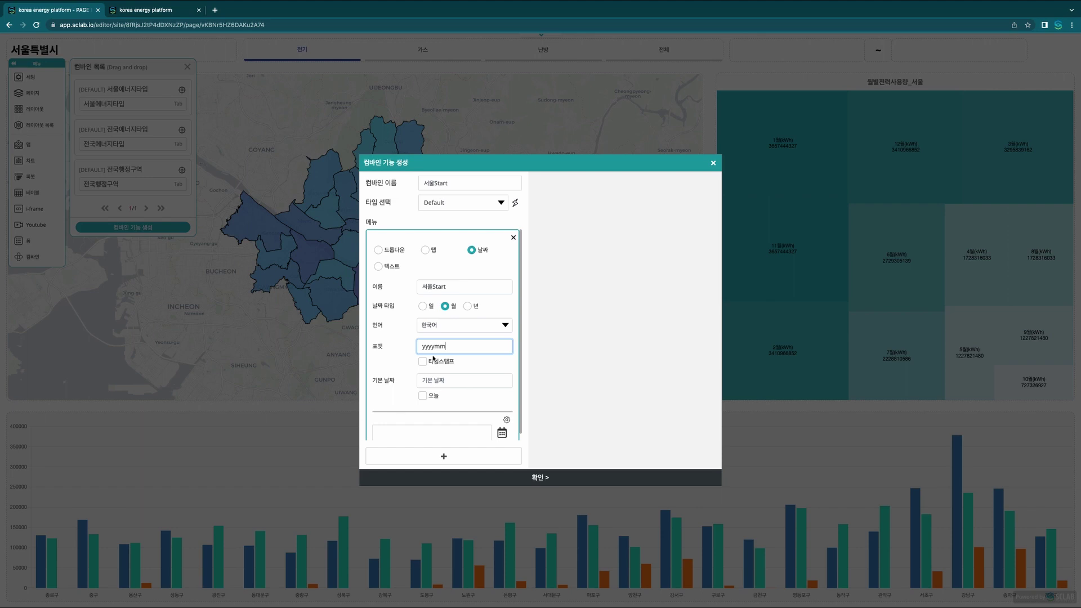
- Set the default date (기본 날짜) of the 서울Start menu to 202111
click(476, 377)
scroll(476, 375, down, 1)
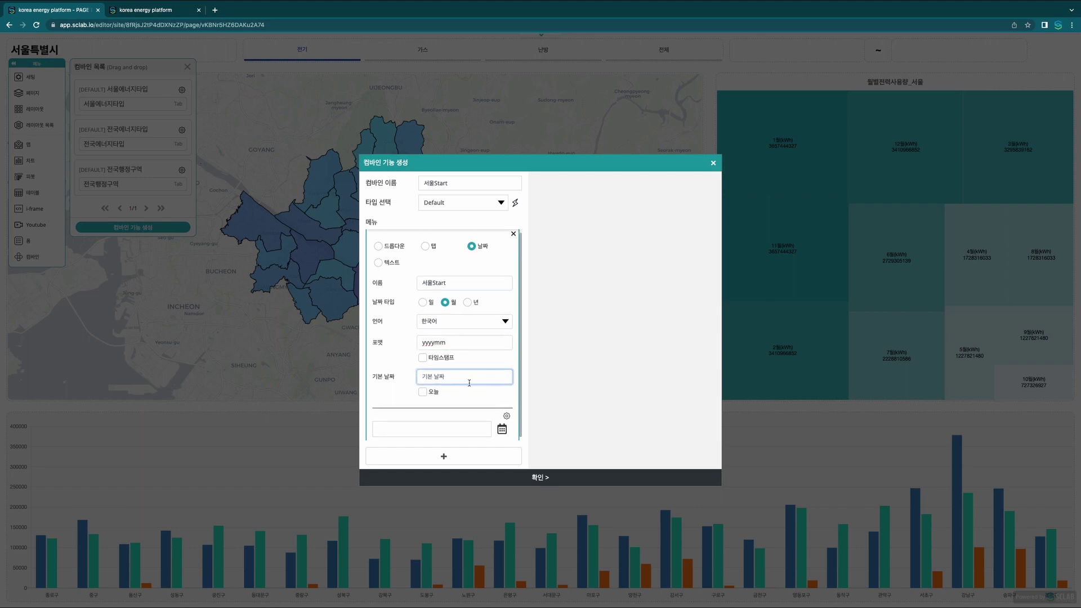
text(2)
key(BackSpace)
key(BackSpace)
key(BackSpace)
key(BackSpace)
text(111)
click(459, 410)
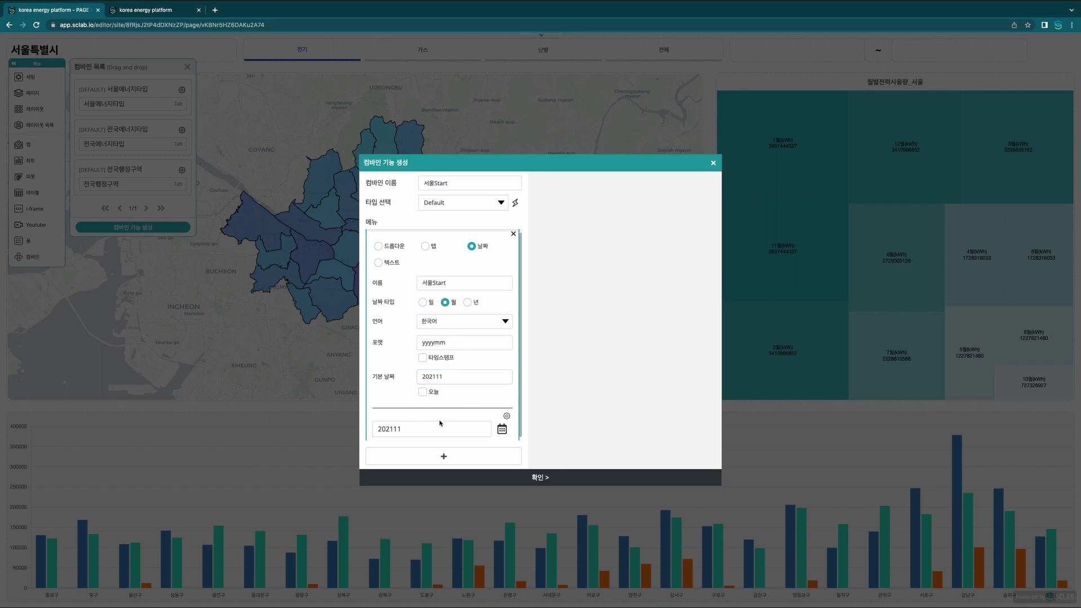
- Change the 서울Start menu's default date to 202201 and confirm the combine with its type kept at Default
click(439, 377)
click(450, 406)
scroll(457, 321, up, 1)
click(464, 207)
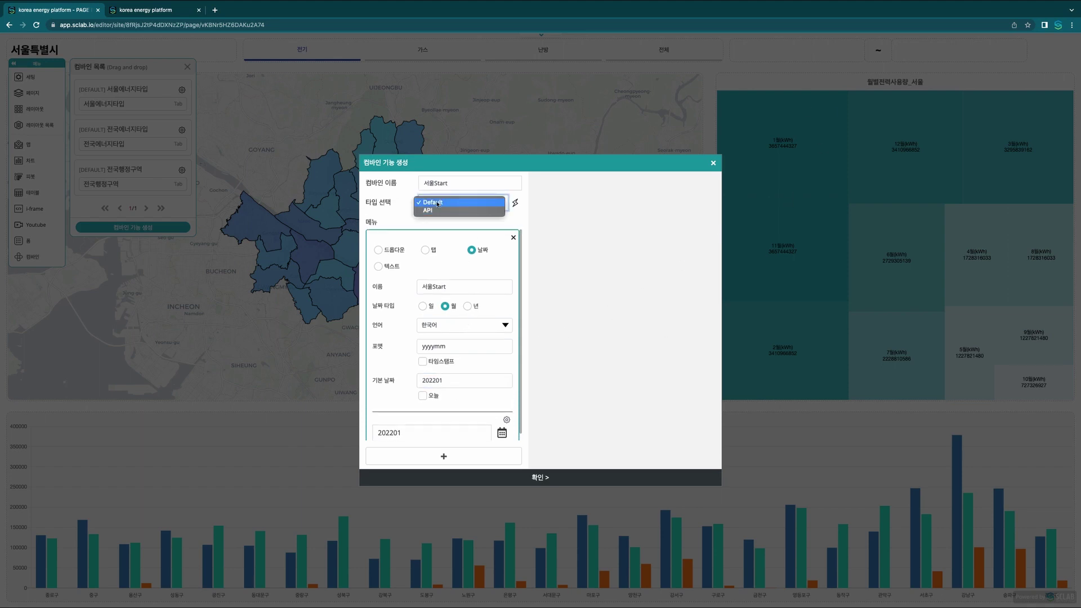
click(499, 274)
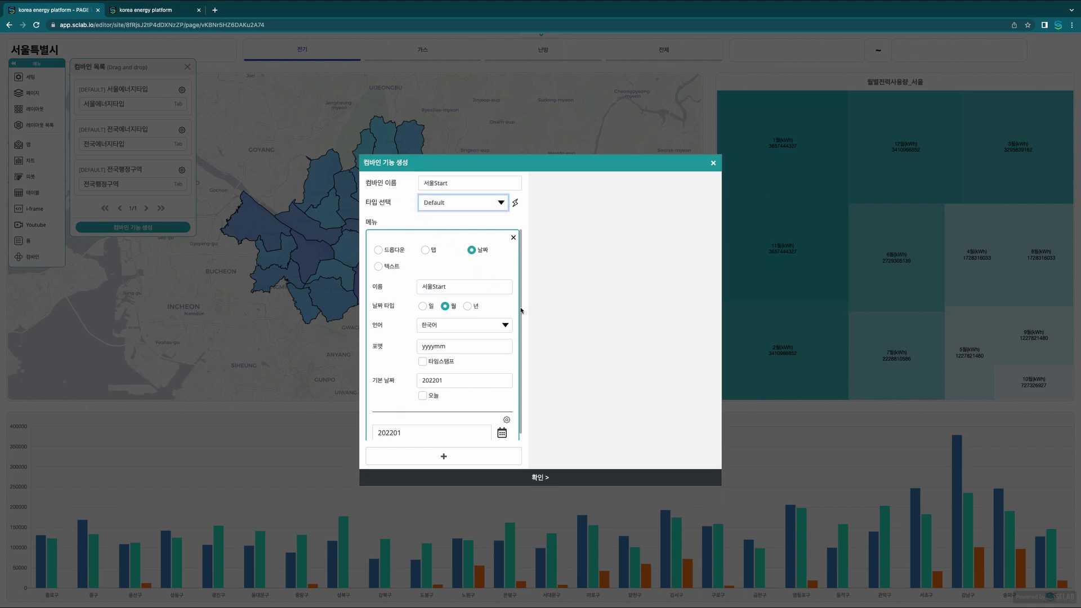
scroll(514, 304, down, 1)
click(523, 477)
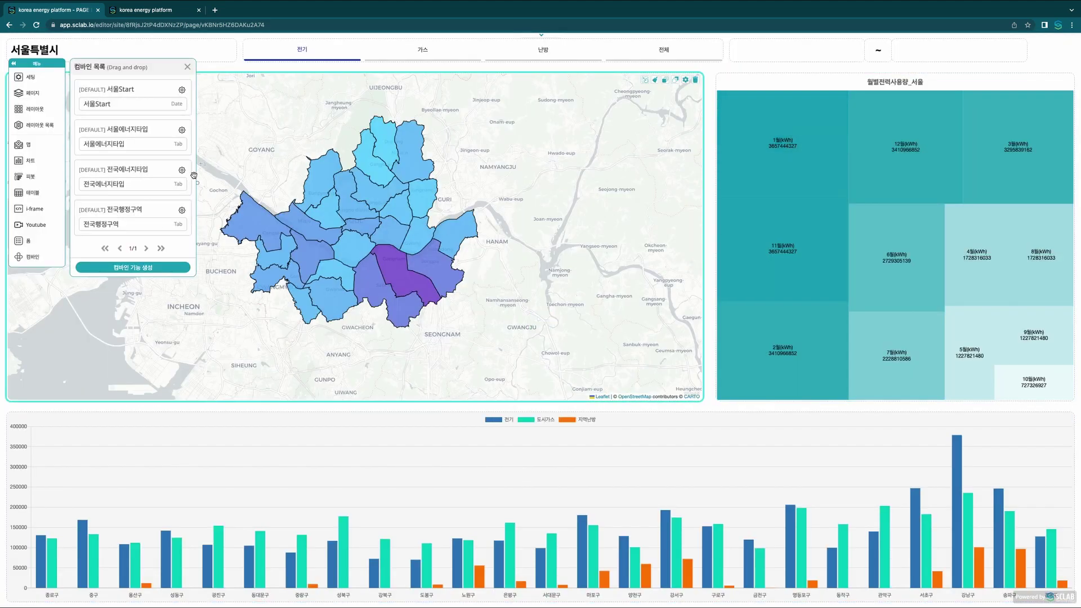
- Start a new combine named 서울End and add a menu that reuses that name
click(147, 268)
click(470, 292)
text(서울)
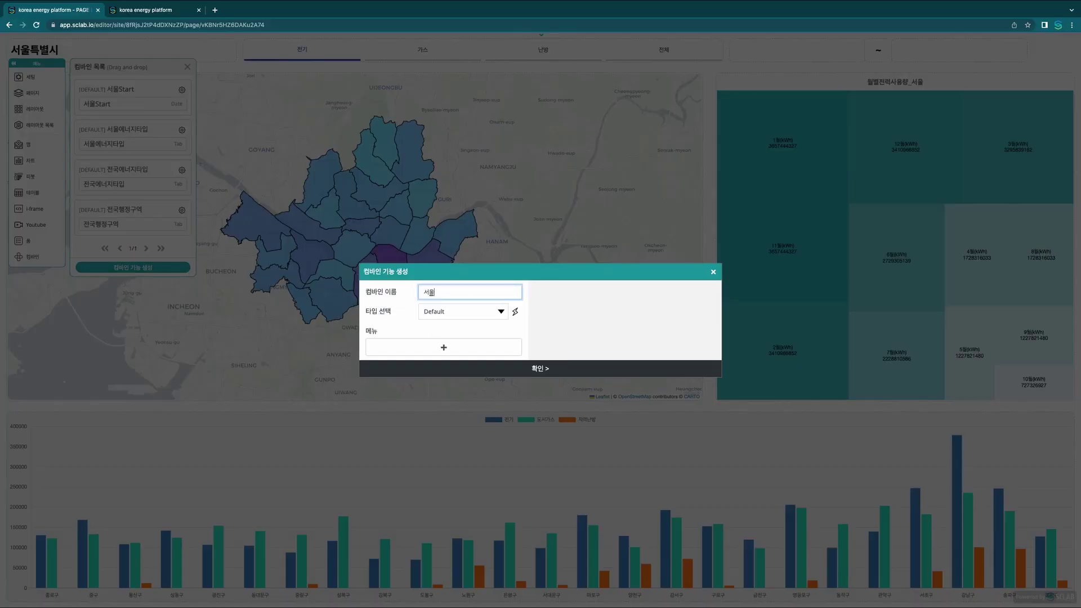
drag(446, 292, 418, 294)
key(ctrl+c)
click(490, 341)
click(487, 323)
key(ctrl+v)
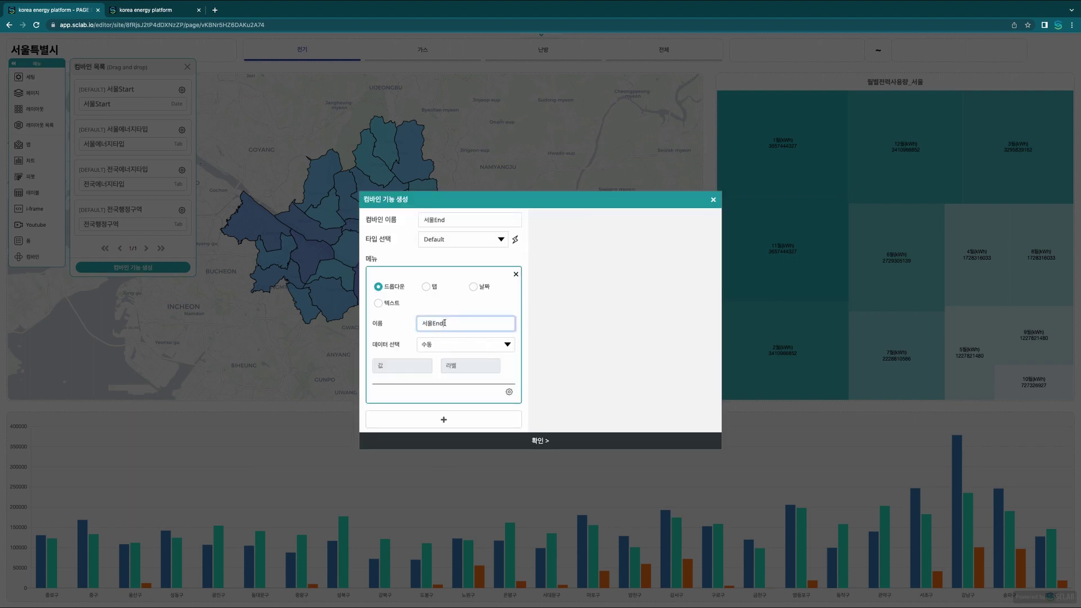
- Make the 서울End menu a date (날짜) menu of type 월 with format yyyymm and default date 202212
click(474, 288)
click(445, 307)
click(445, 347)
text(y)
scroll(451, 394, down, 1)
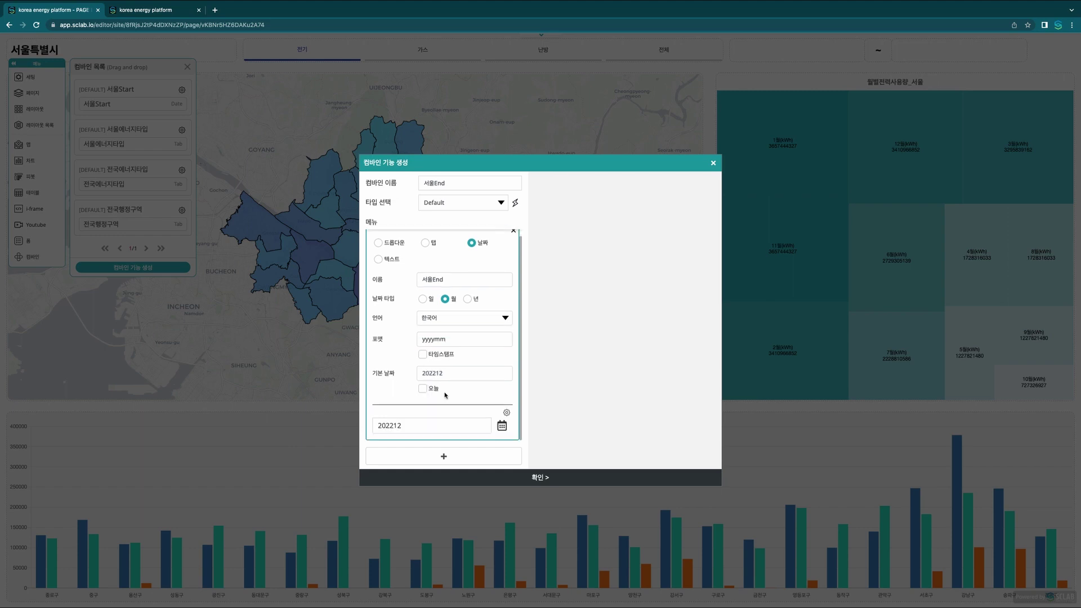
- Confirm the 서울End combine and place the 서울Start and 서울End menus in the layouts before and after the ~ sign
click(514, 479)
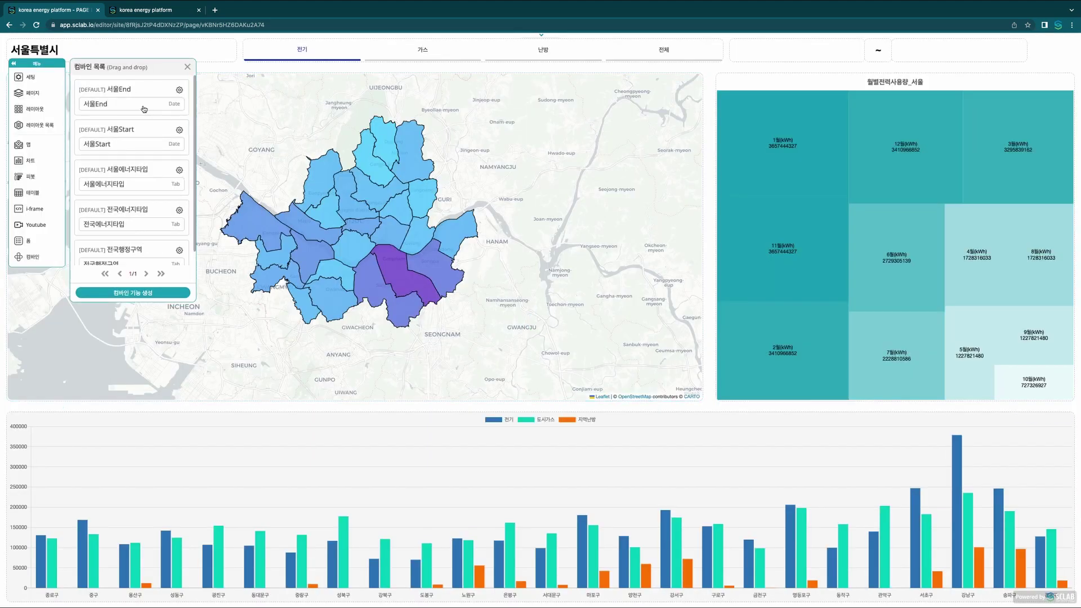
drag(112, 144, 763, 49)
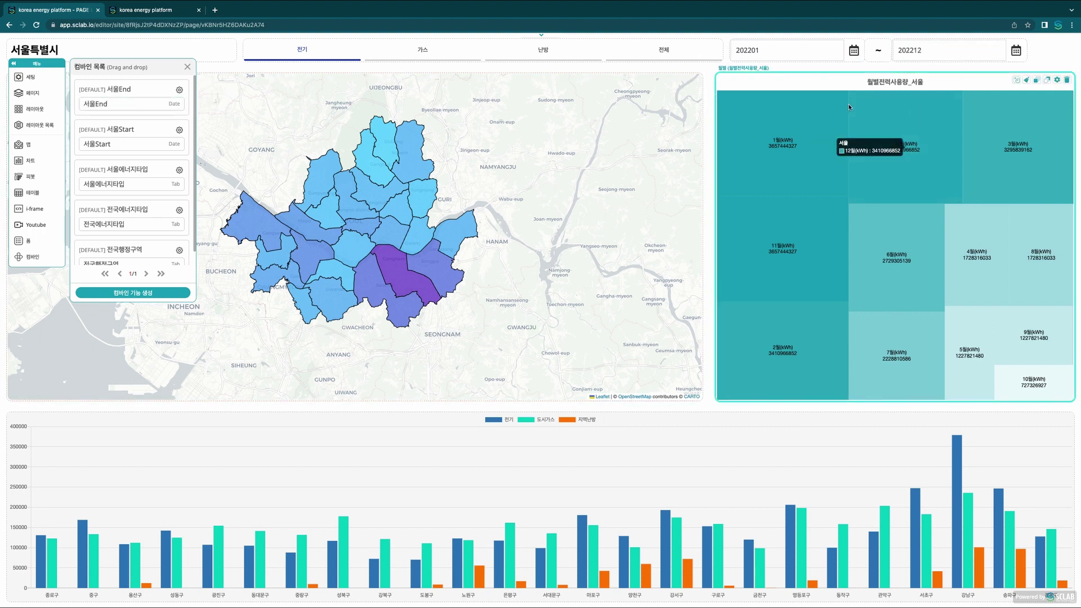
- Allow access to the 서울 page in the guest access settings
click(542, 37)
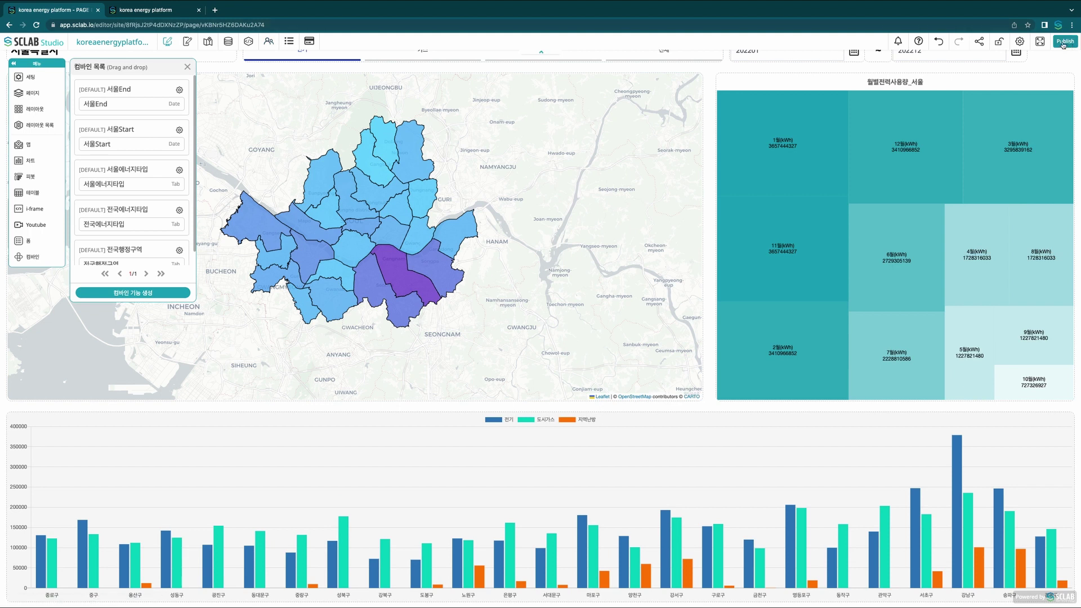
click(268, 42)
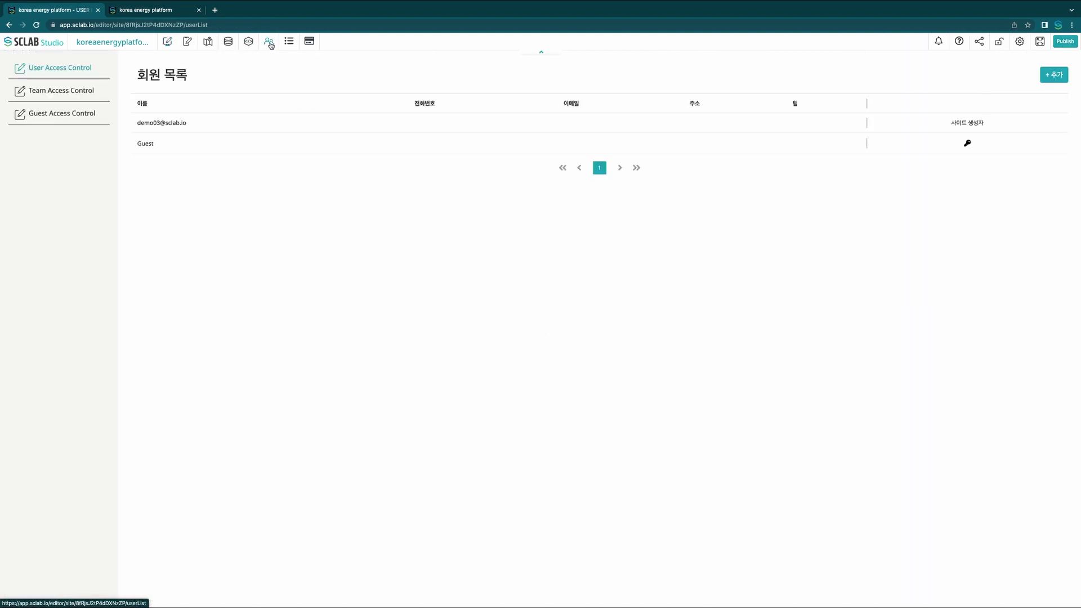
click(51, 113)
click(150, 154)
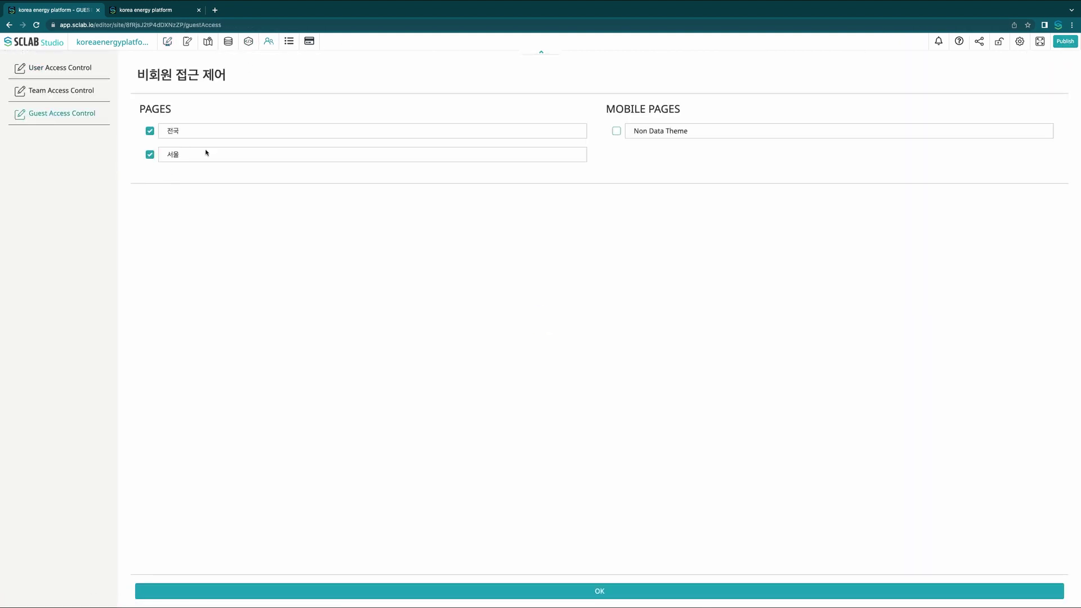
- Return to the 전국 page in the page editor and start a new i-frame titled 서울 with type Address
click(167, 42)
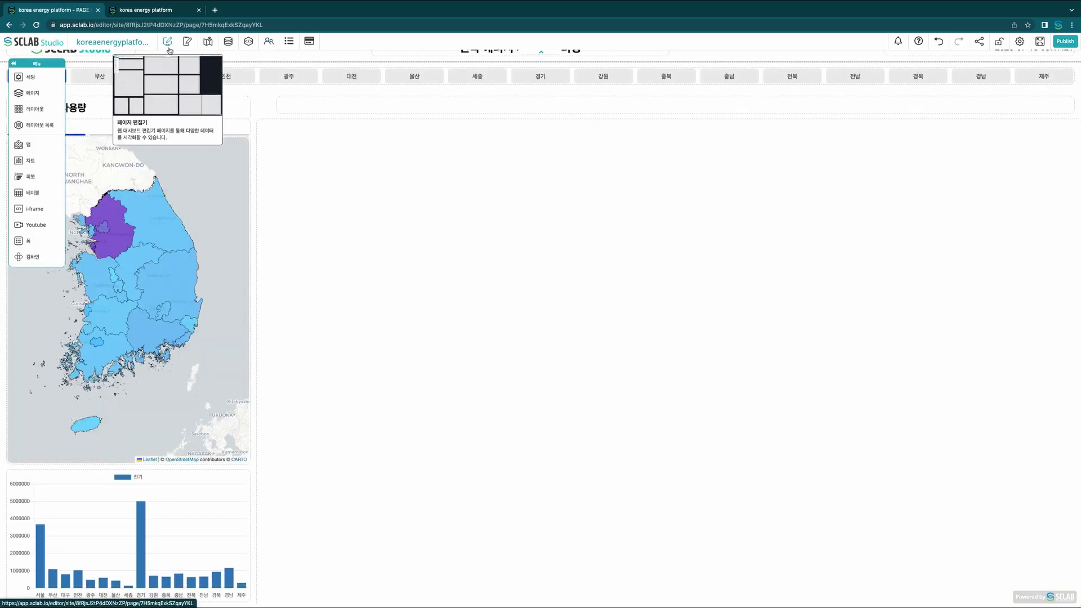
click(32, 209)
click(145, 126)
click(334, 212)
text(서울)
click(367, 342)
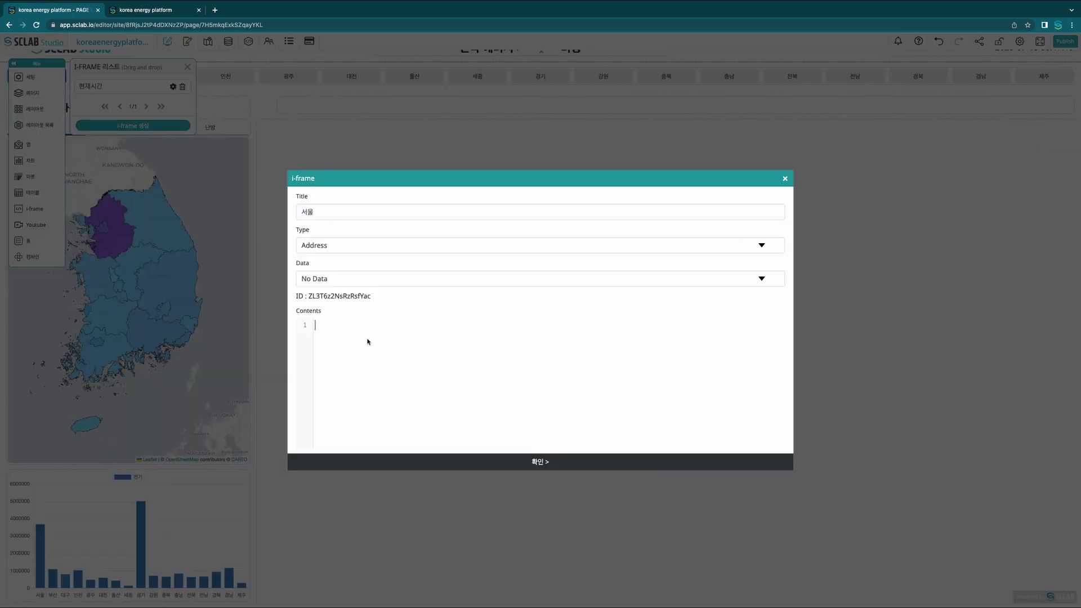
text(https://koreaenergyplatform.sclab.io/)
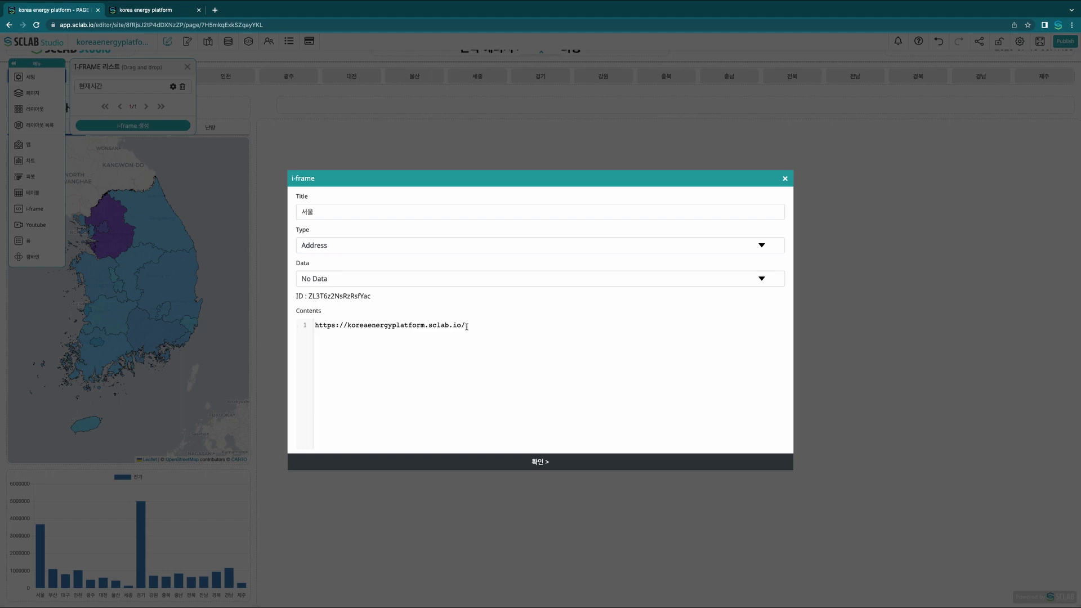
key(BackSpace)
text(p/서울)
click(539, 465)
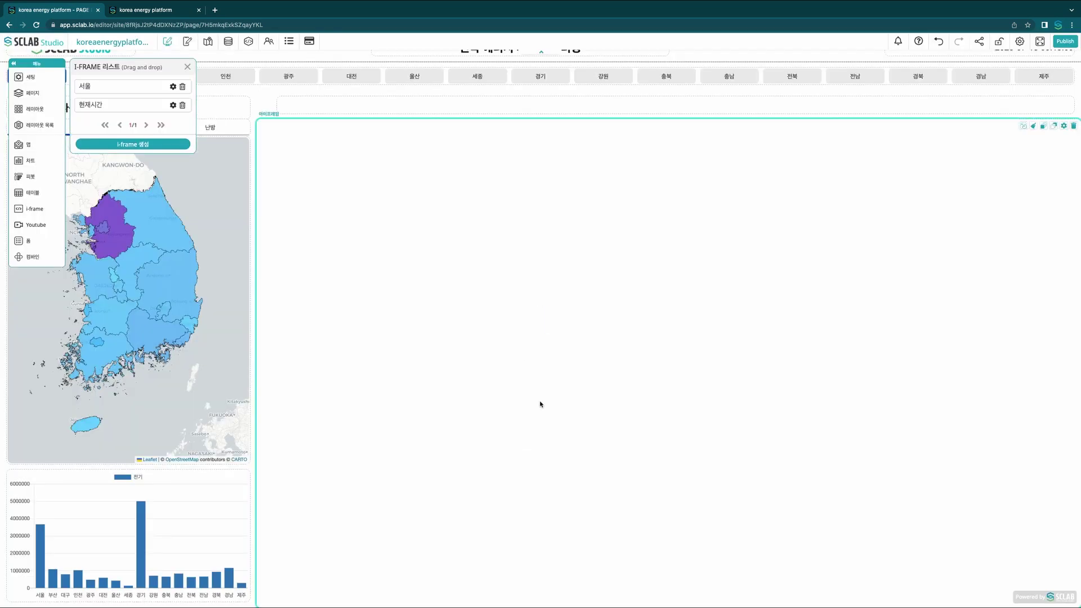
drag(93, 90, 450, 215)
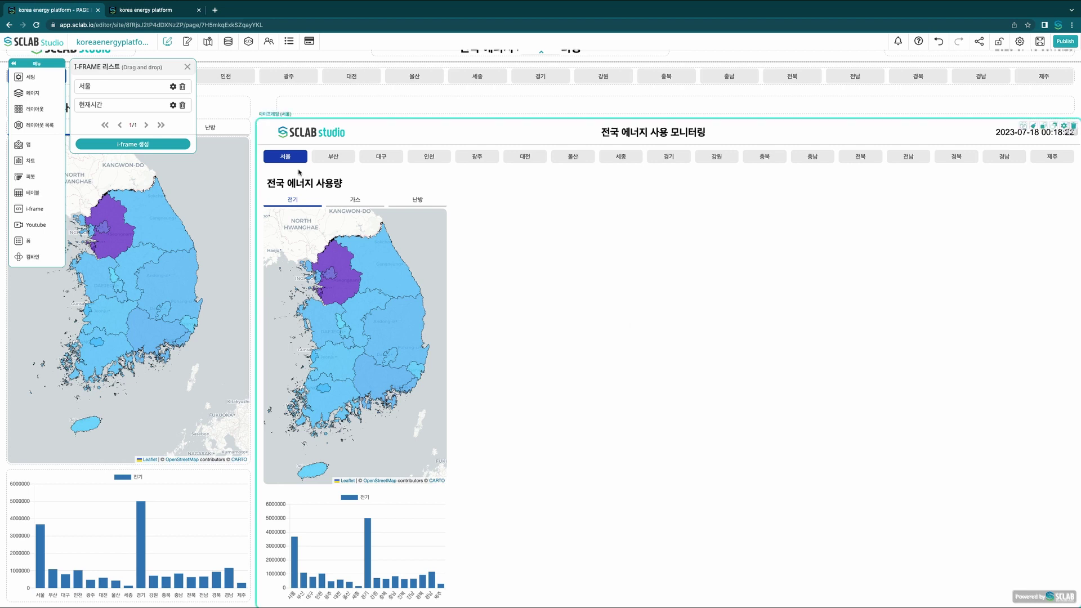
- Save guest access to the 서울 page alongside 전국 and publish the site
click(269, 41)
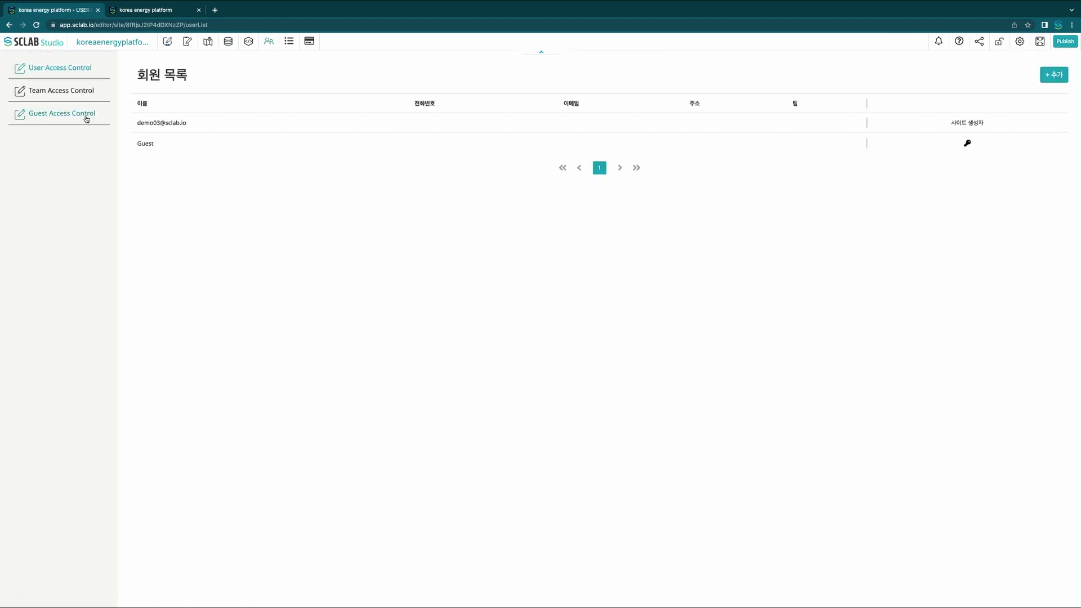
click(84, 114)
click(150, 155)
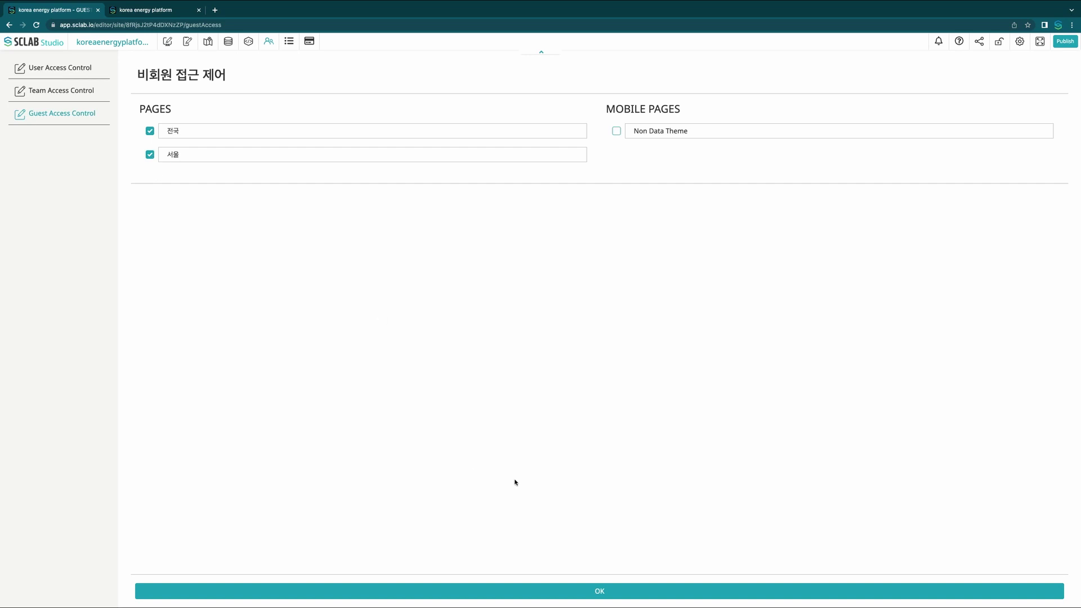
click(569, 597)
click(545, 352)
click(1060, 42)
click(501, 354)
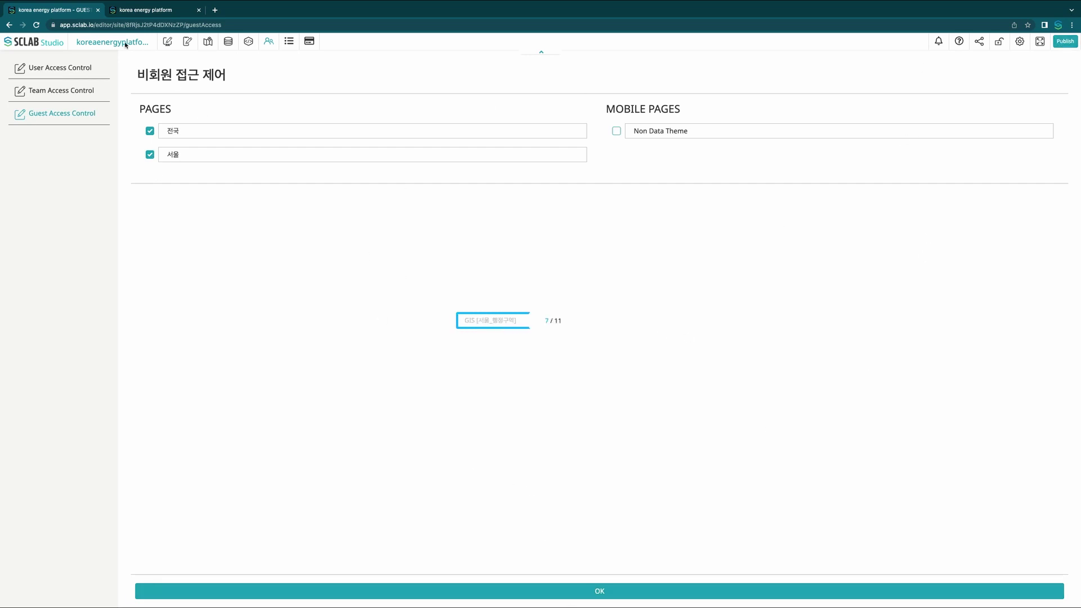
- Reopen the 전국 page in the page editor and publish the site again
click(168, 41)
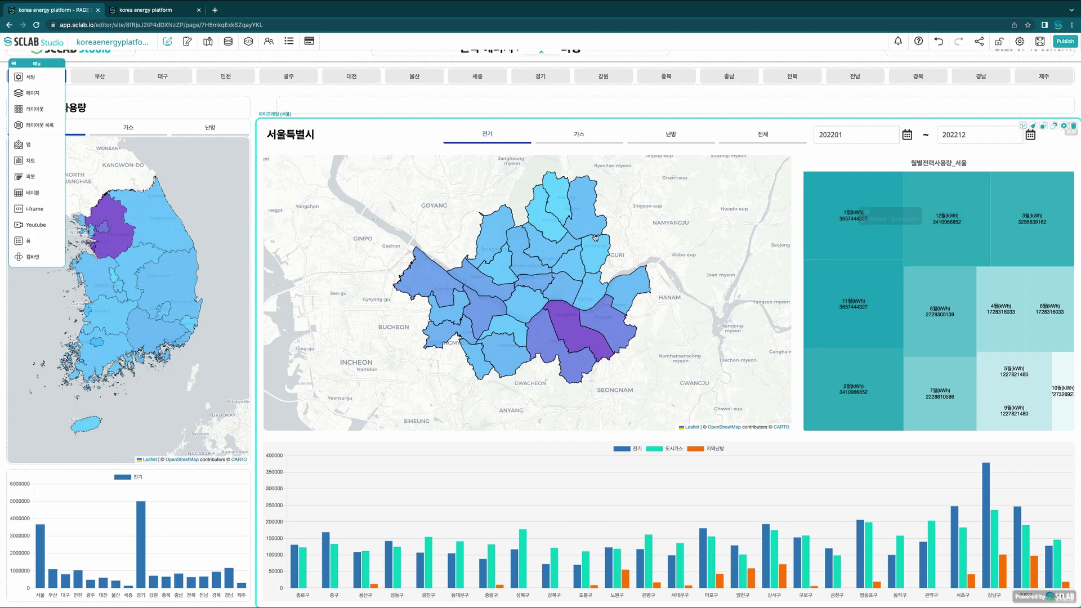
click(1074, 43)
click(521, 354)
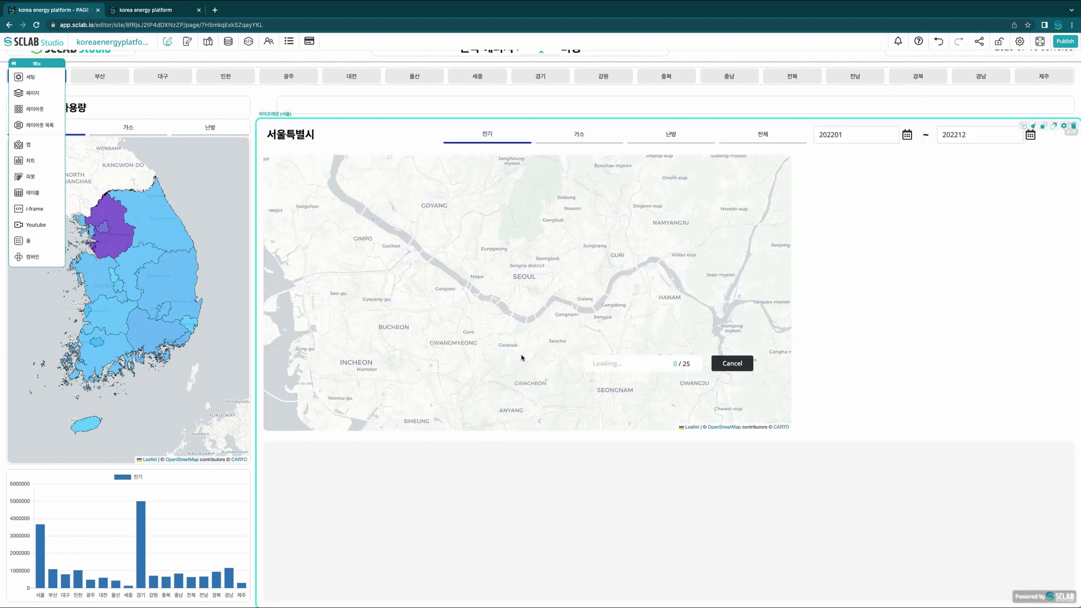
- Check the published dashboard by switching the Seoul energy type through 가스, 난방 and 전체 and opening both month pickers
click(147, 11)
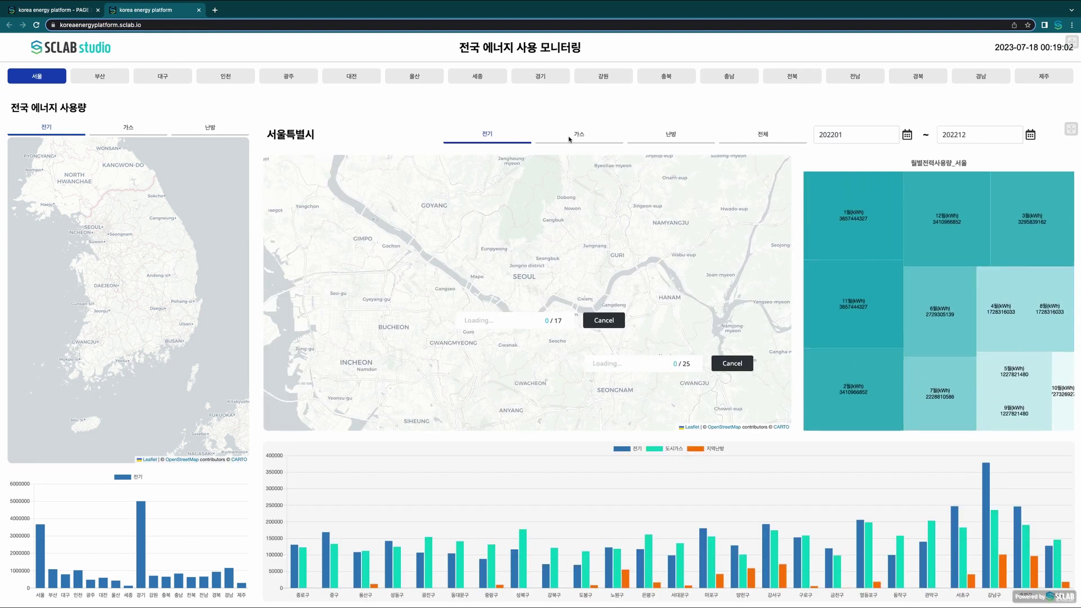
click(588, 138)
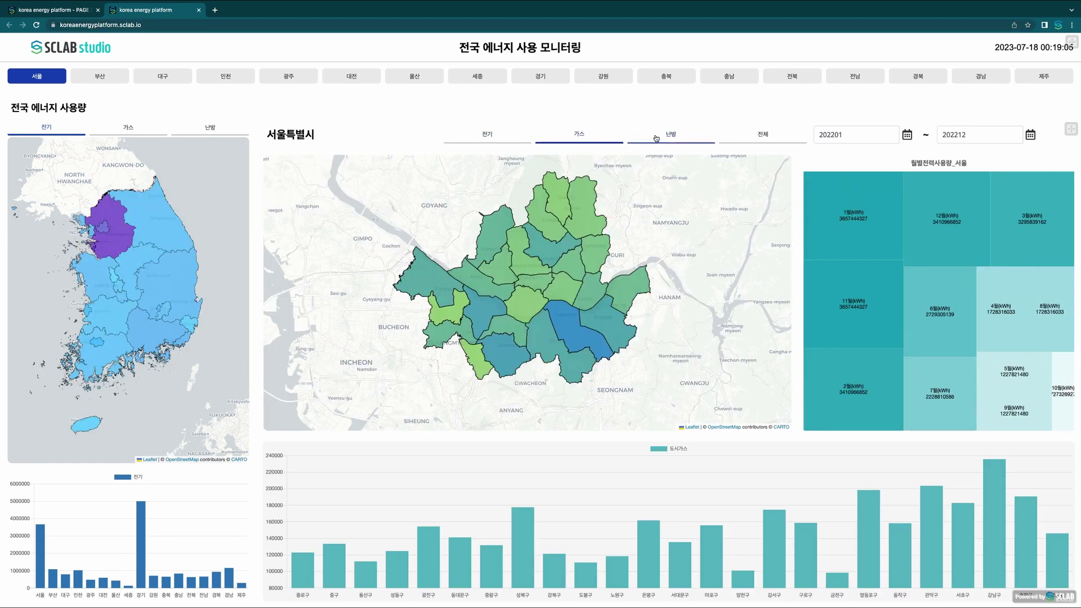
click(666, 138)
click(737, 137)
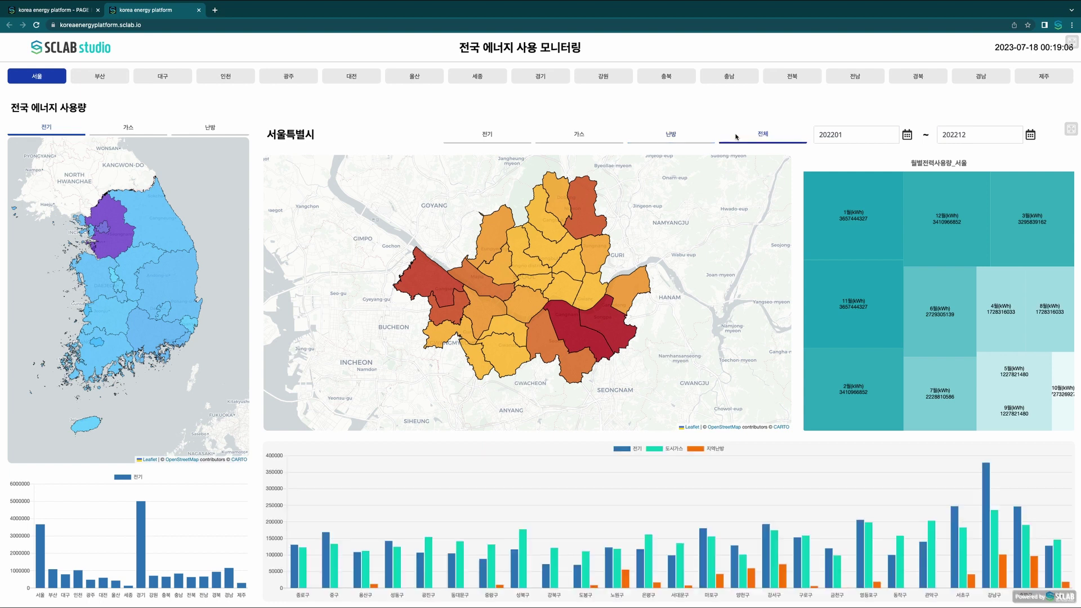
click(847, 135)
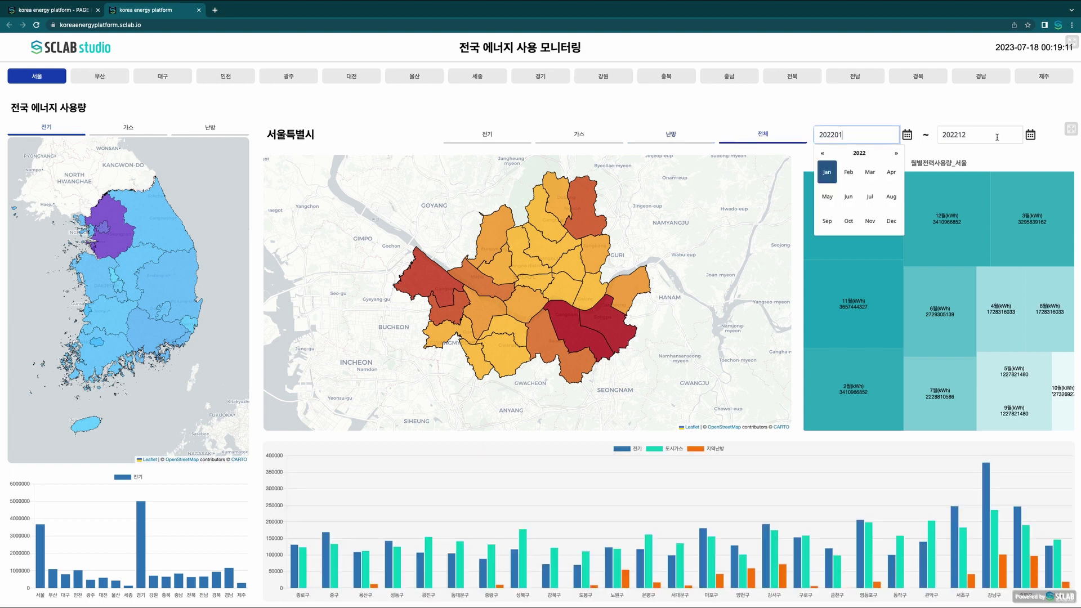
click(977, 134)
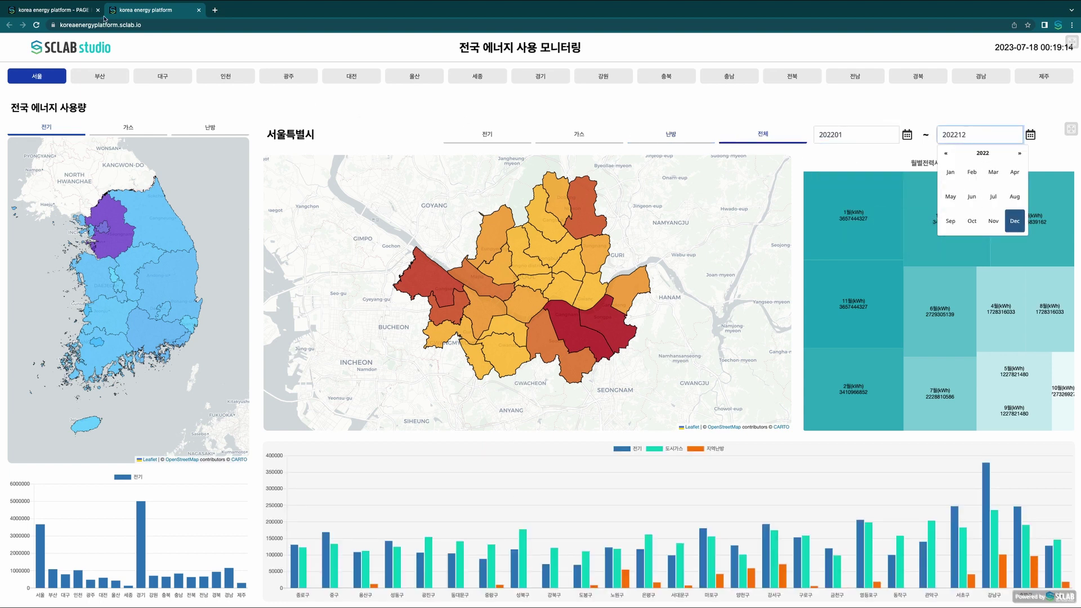
- Back in the editor tab, duplicate the 서울 page as 부산 and open the copy for editing
click(67, 9)
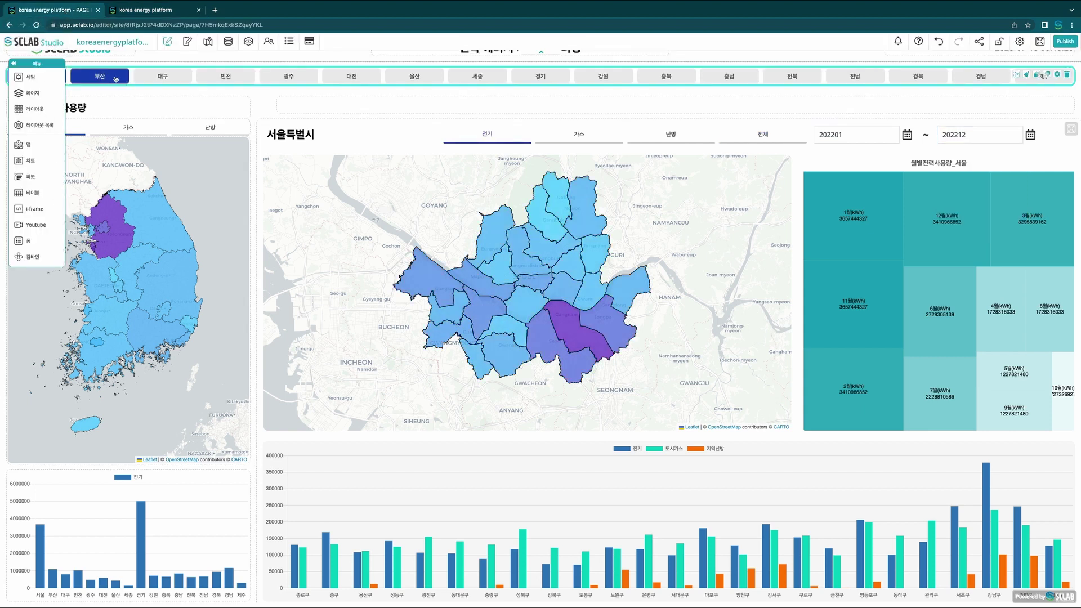
click(32, 93)
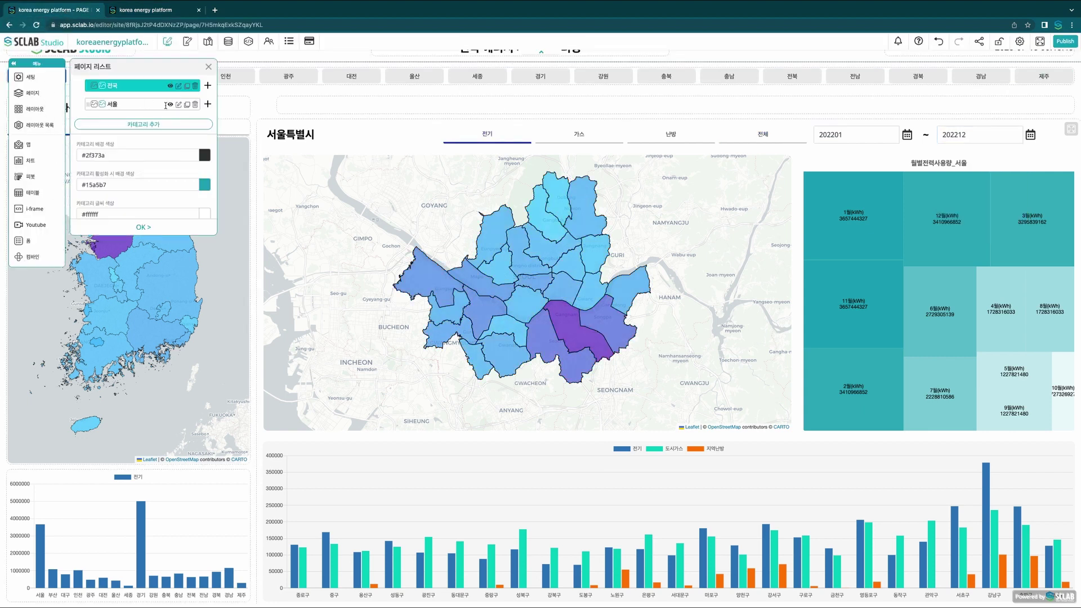
click(189, 106)
double_click(107, 122)
text(부산)
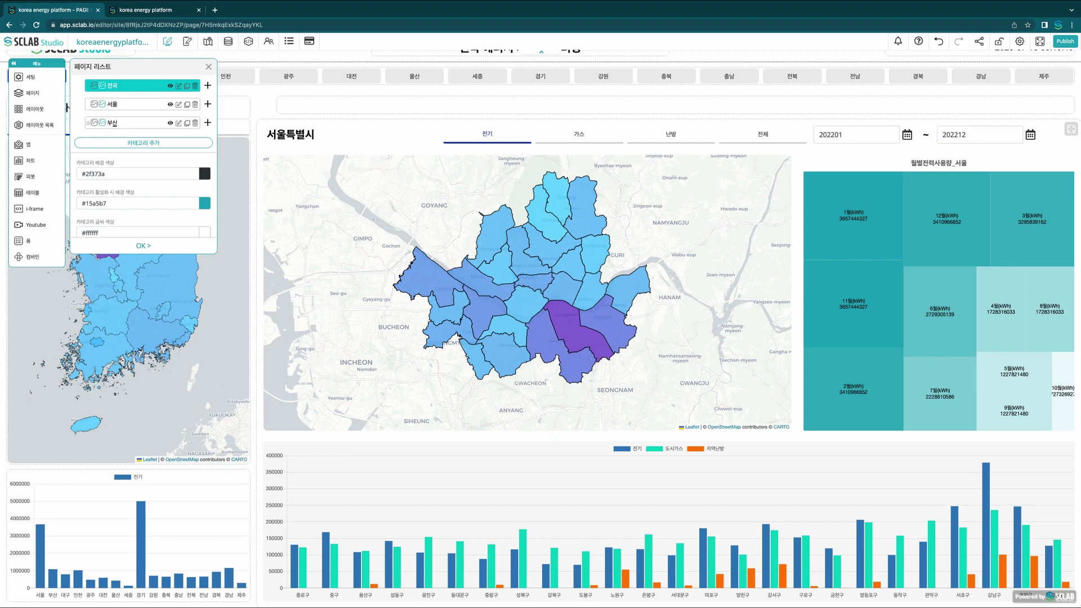
click(180, 125)
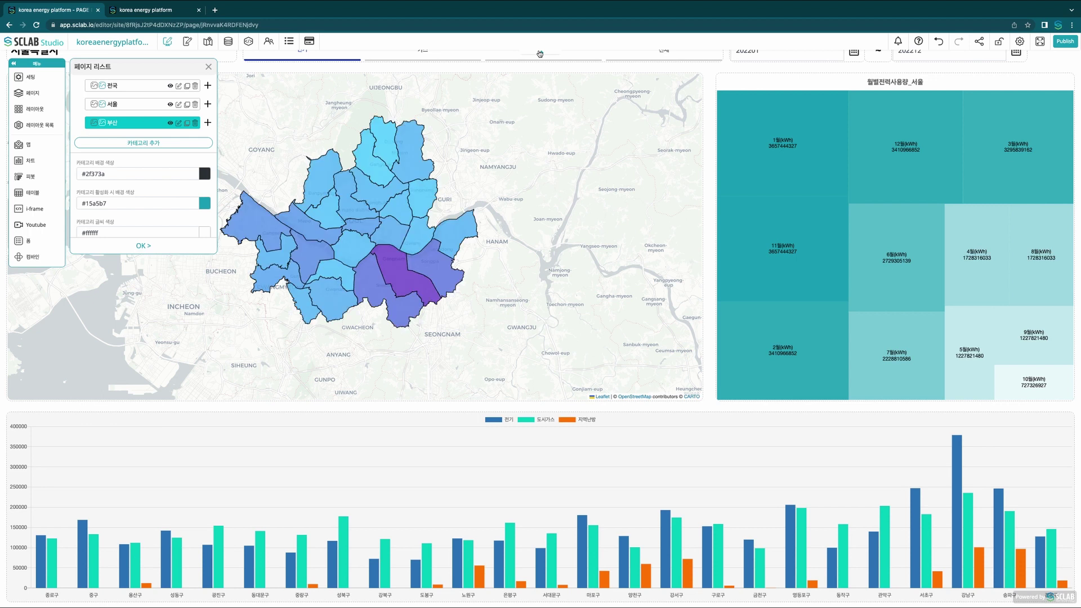
- Change the title layout's text on the 부산 page to 부산광역시 and confirm the layout settings
click(220, 46)
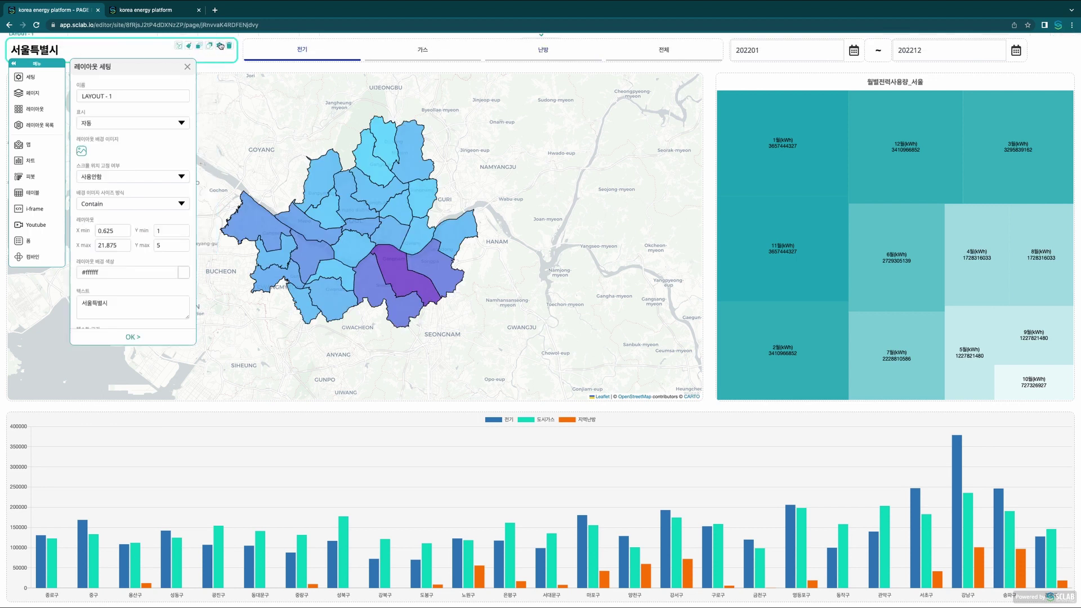
click(100, 305)
key(BackSpace)
key(BackSpace)
key(BackSpace)
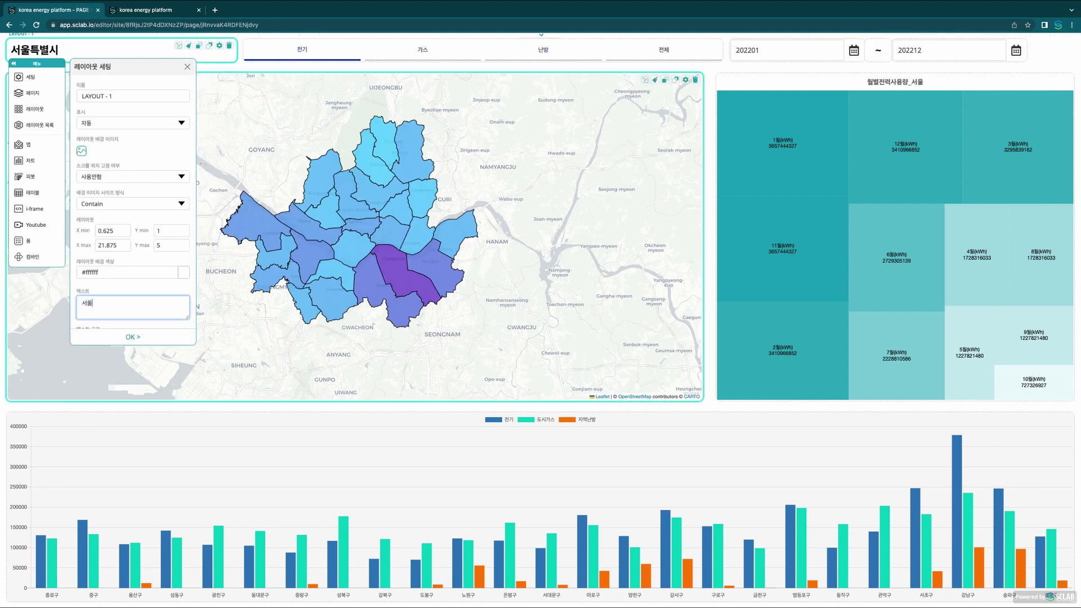
key(BackSpace)
key(BackSpace)
text(과)
click(133, 337)
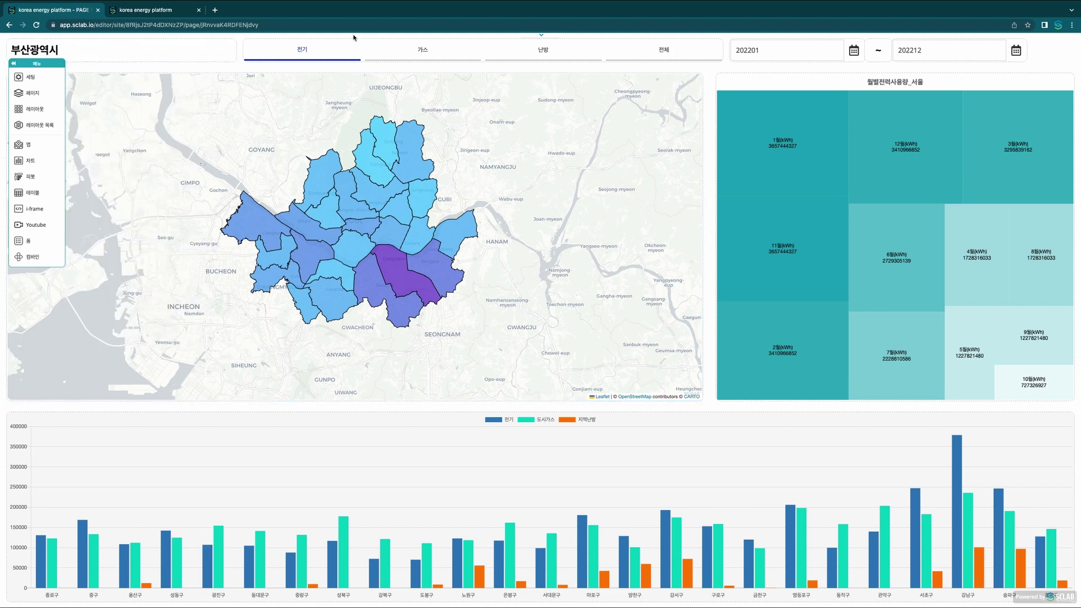
- Copy the Contents address from the 서울 i-frame's settings and close them
click(540, 35)
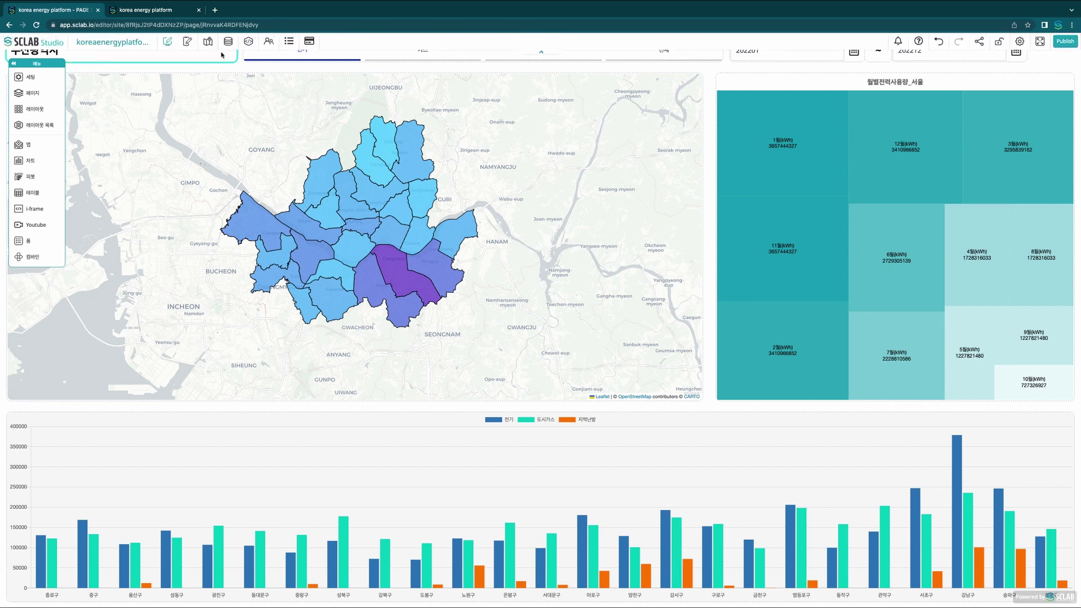
click(35, 210)
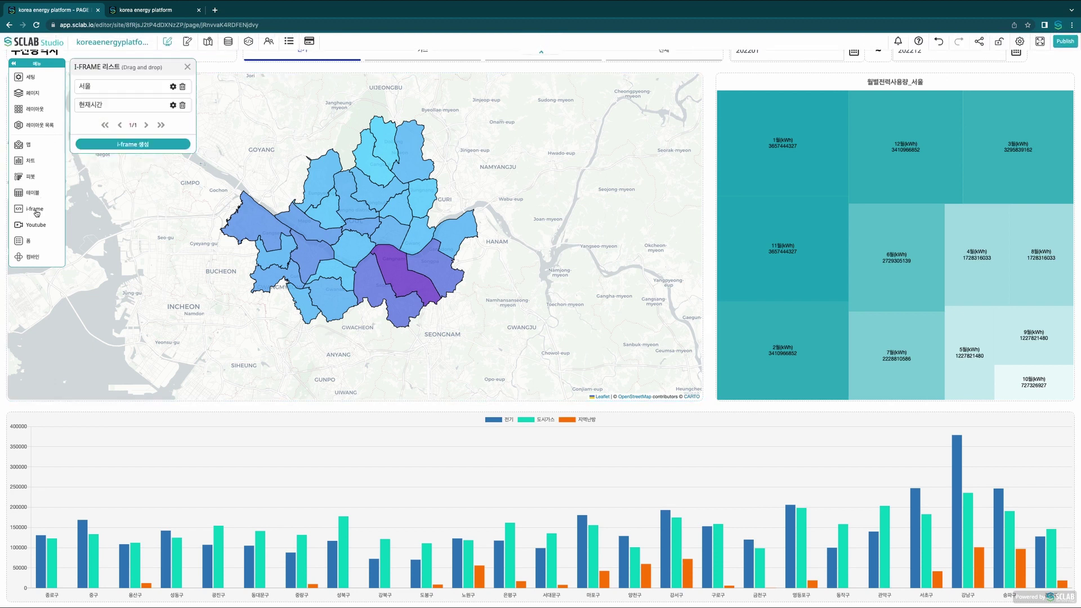
click(173, 86)
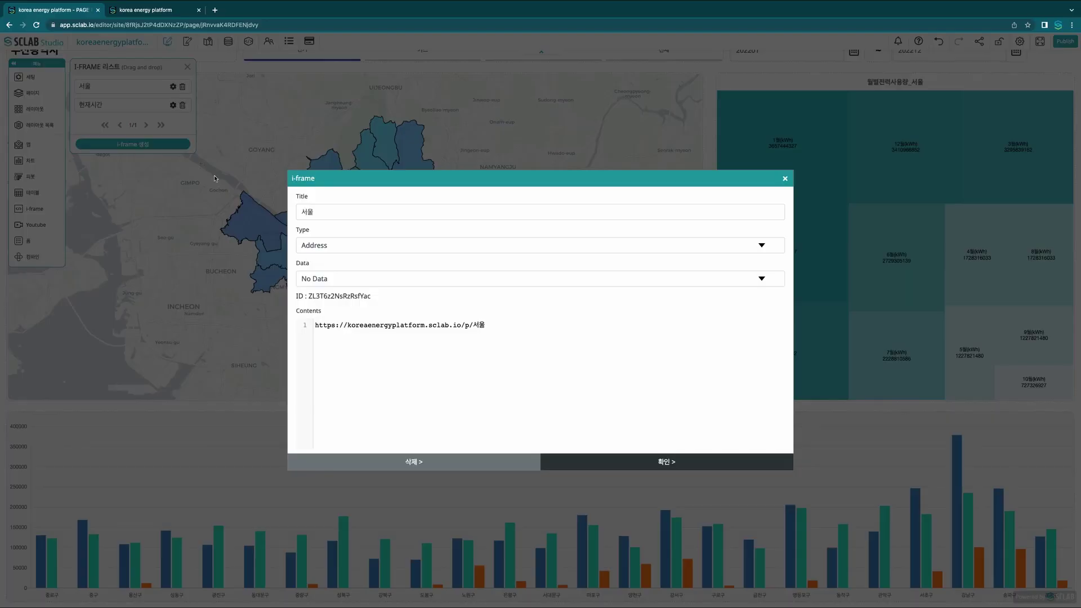
triple_click(324, 326)
key(ctrl+c)
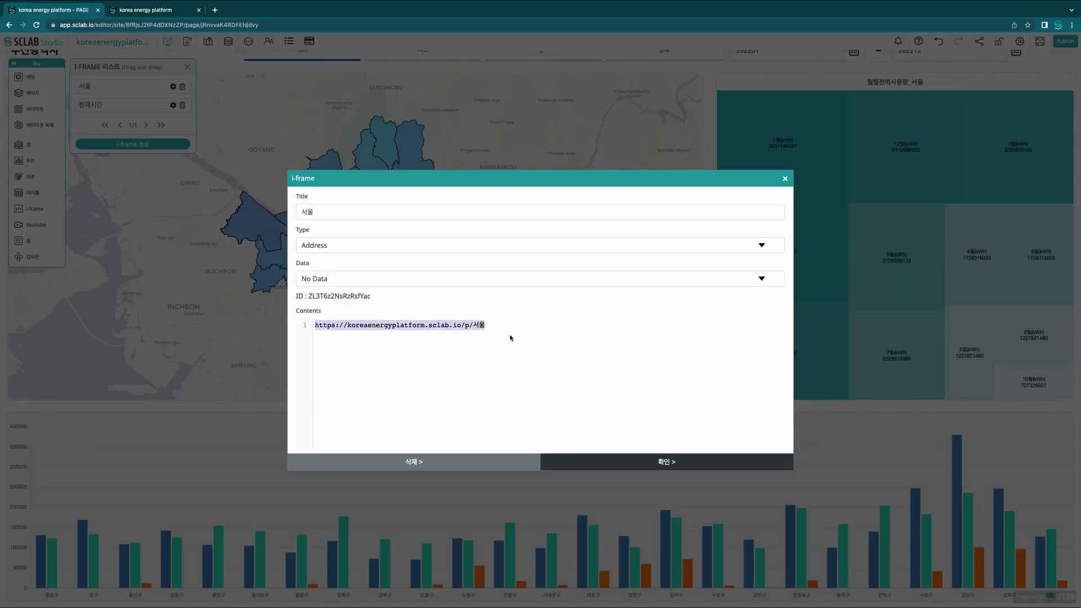
click(785, 178)
click(134, 145)
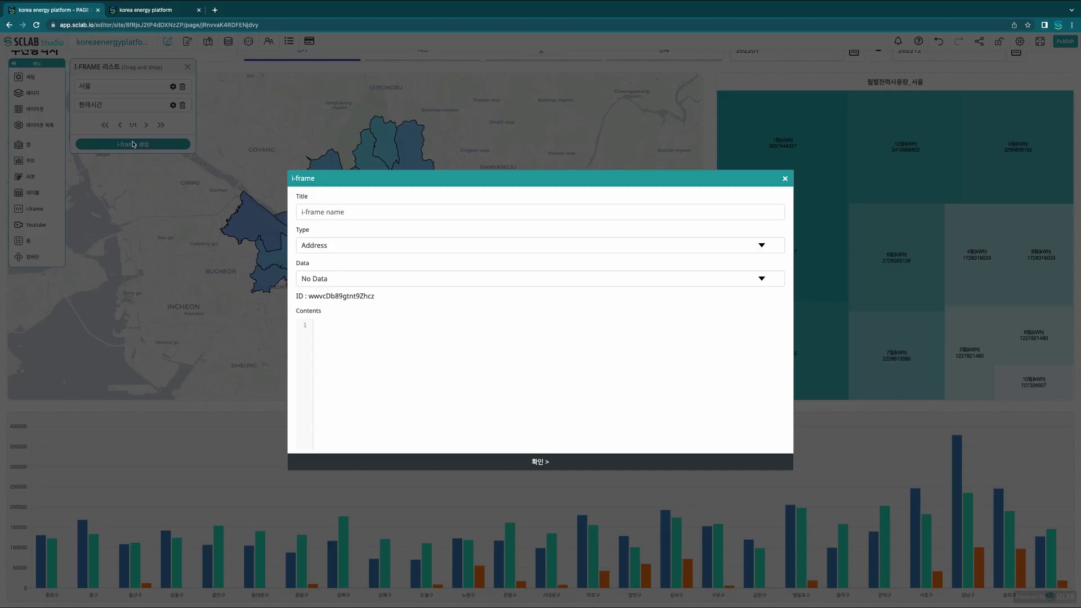
click(342, 212)
text(부산)
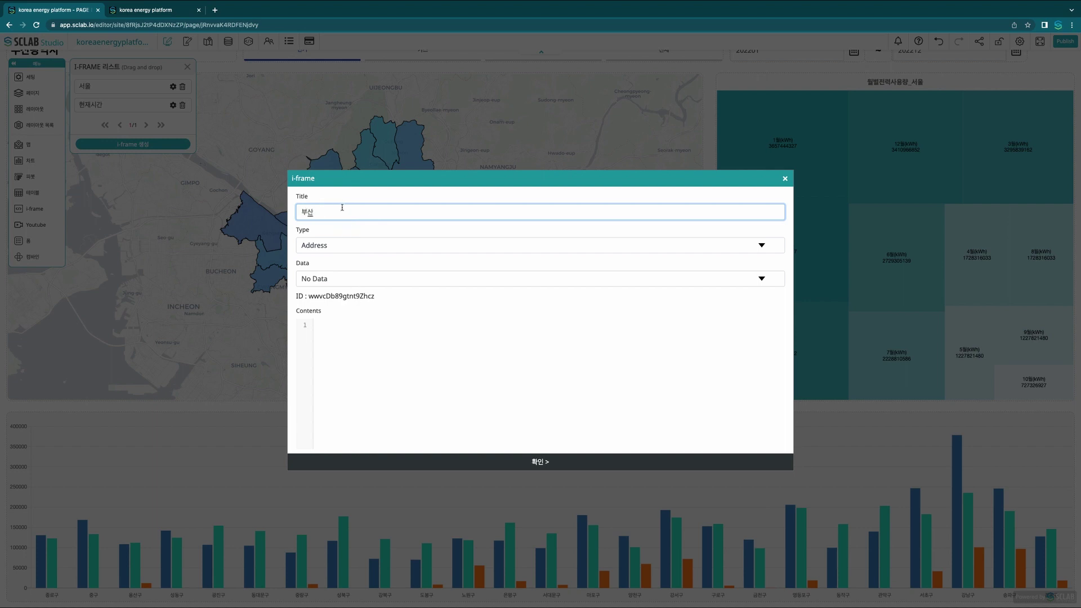
click(355, 325)
key(ctrl+v)
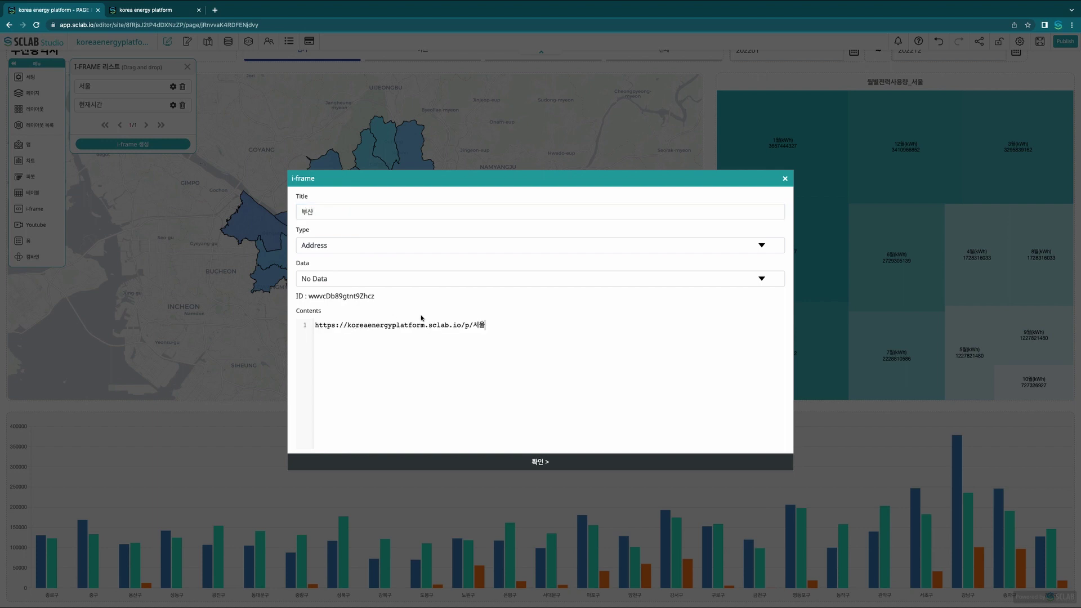
key(BackSpace)
key(BackSpace)
text(부산)
click(540, 462)
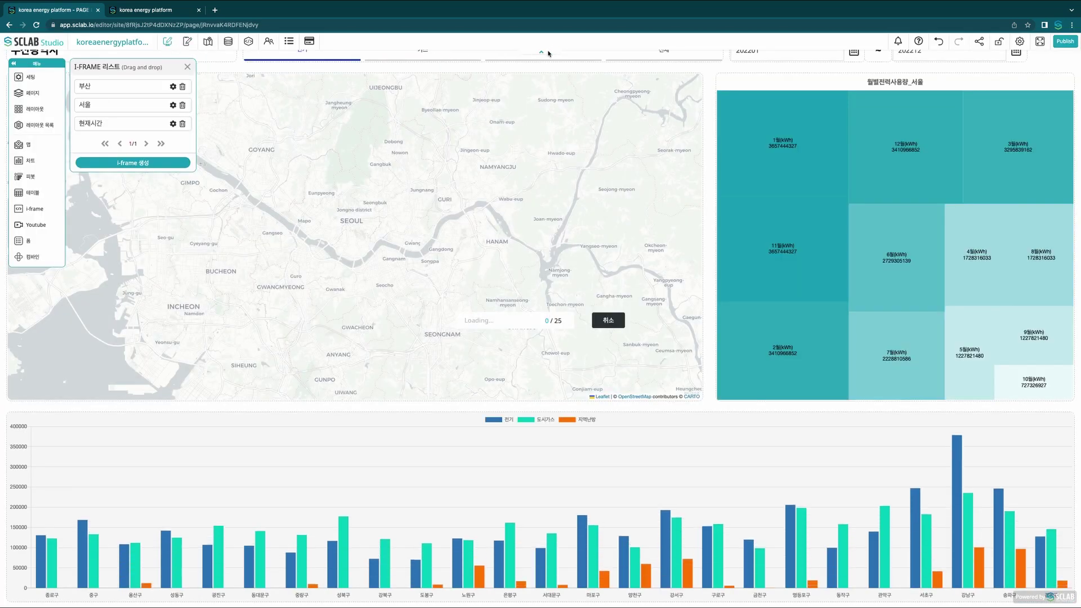
- Open the 전국 page for editing, close the page list and try its 부산 region tab
click(541, 52)
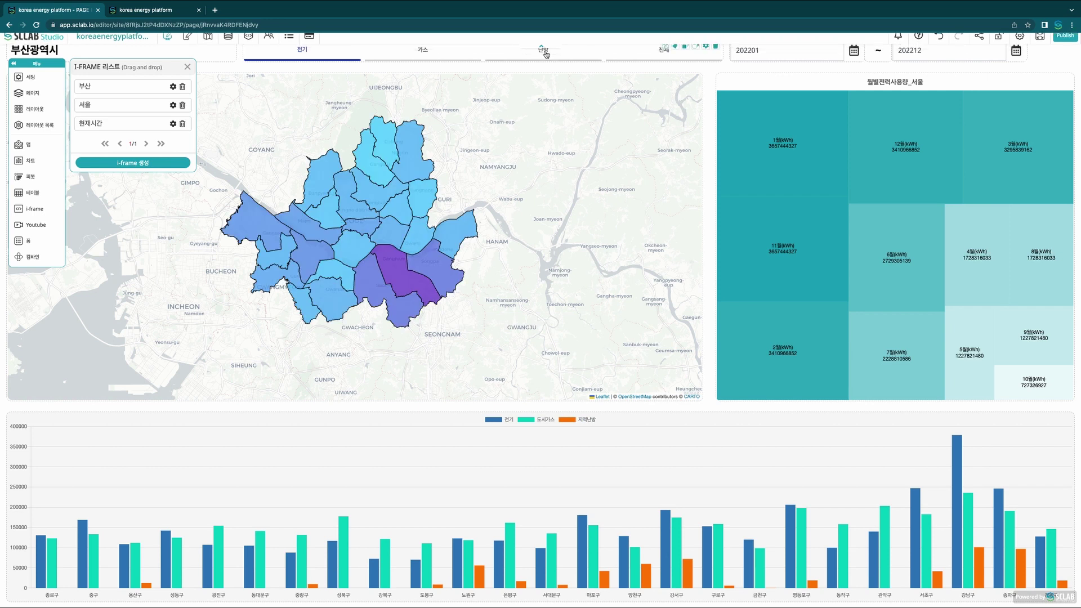
click(33, 93)
click(130, 85)
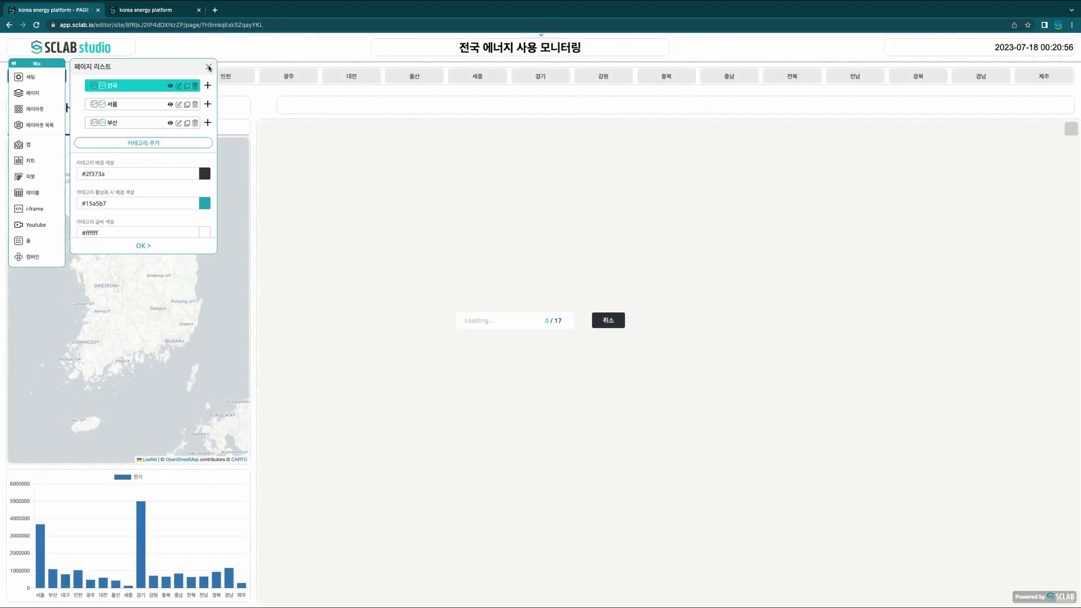
click(209, 68)
click(100, 76)
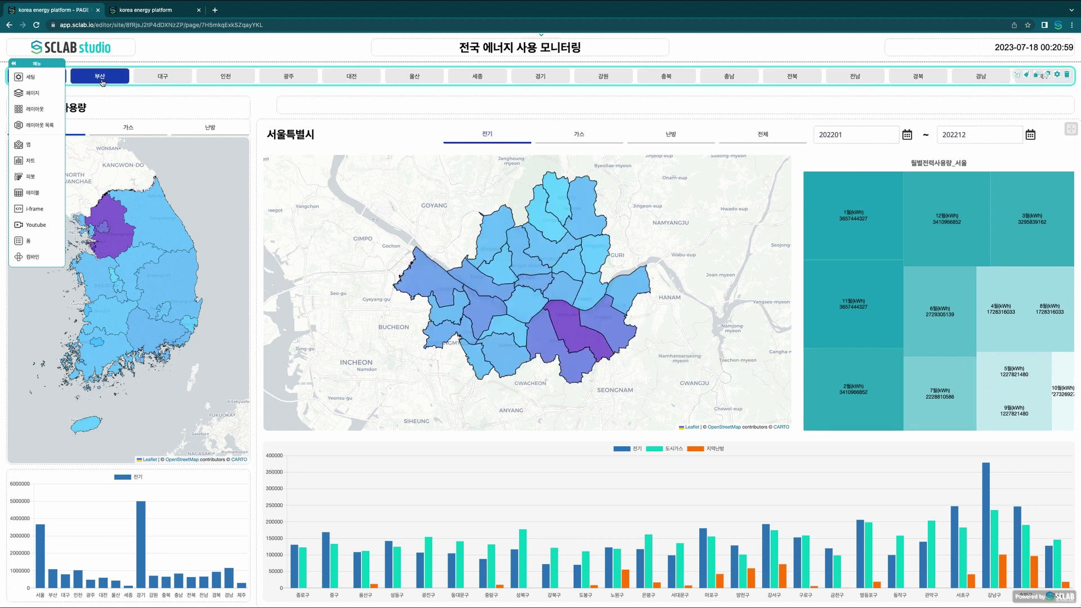
- Open the action settings of the 전국행정구역 combine function
click(28, 258)
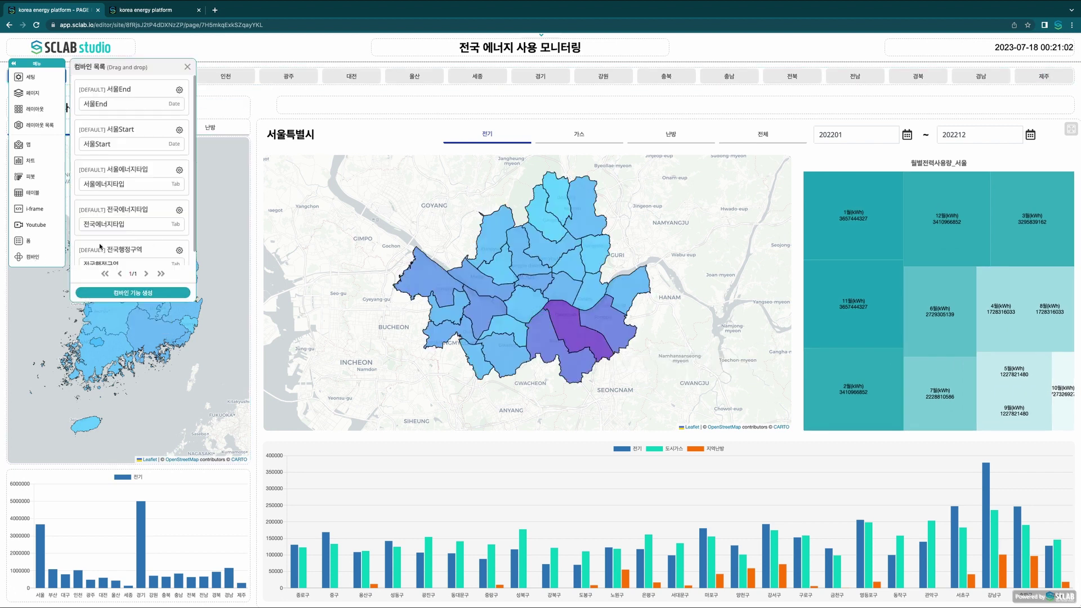
scroll(122, 224, down, 1)
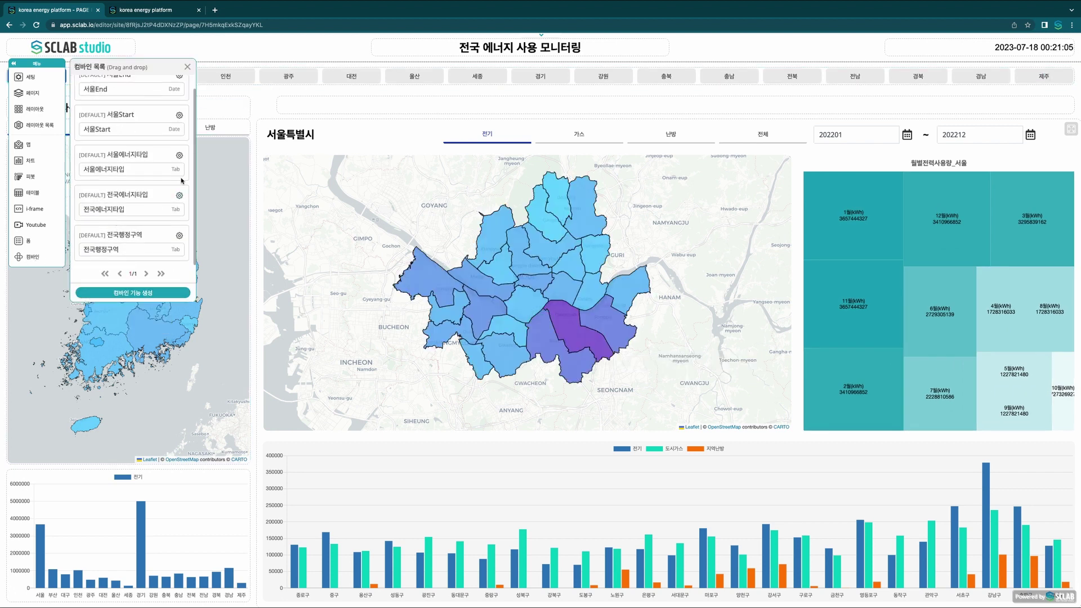
click(179, 236)
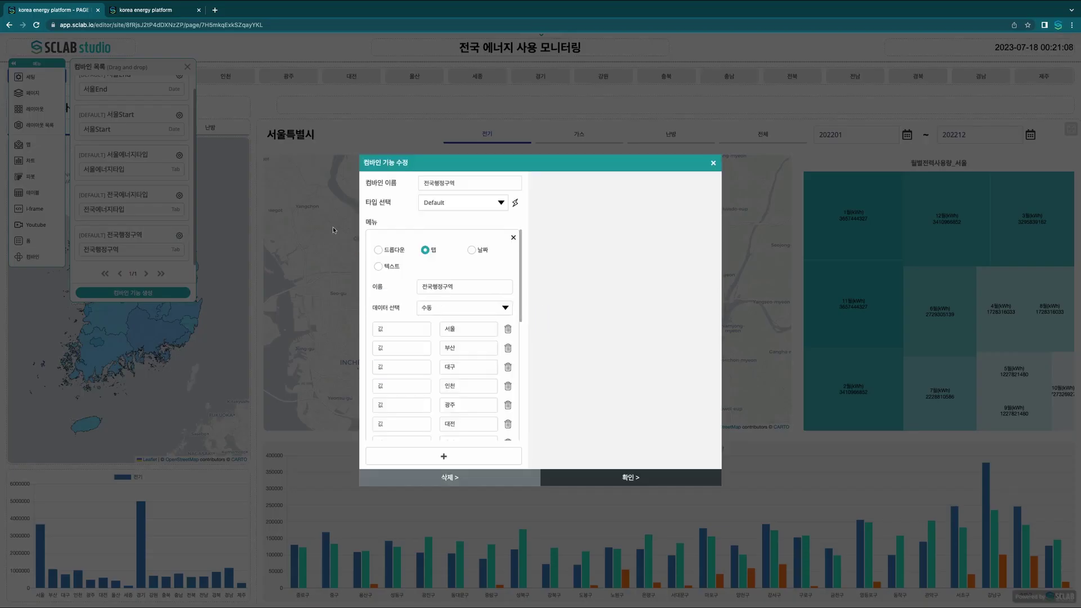
click(515, 202)
- Give the 서울 tab a 레이아웃 변경 action that loads the 서울 i-frame into the 아이프레임 layout of the 전국 - (PC) page
click(605, 270)
drag(1029, 69, 719, 246)
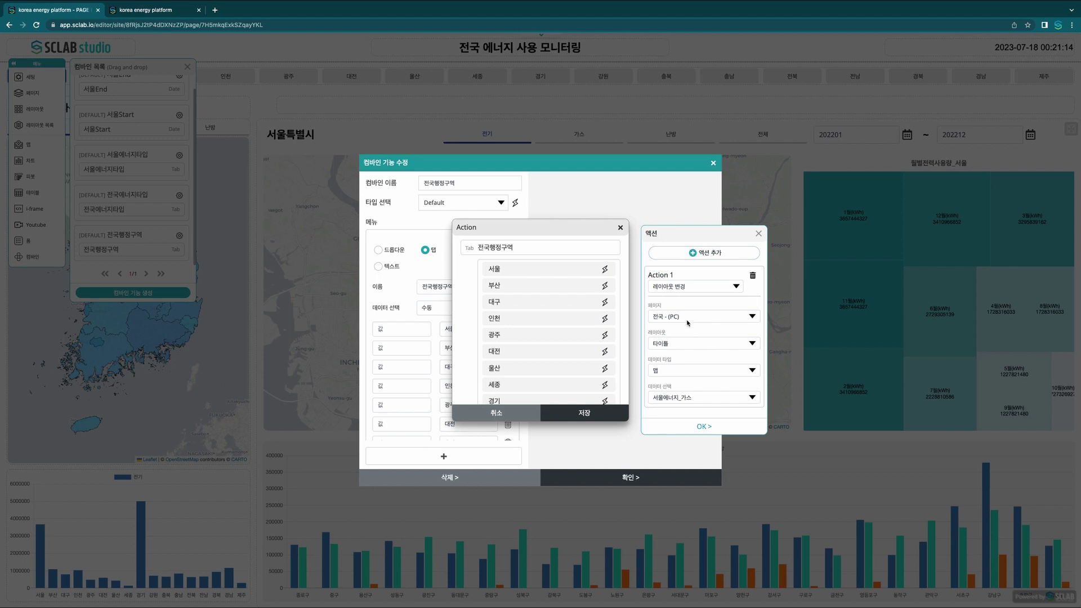
click(667, 345)
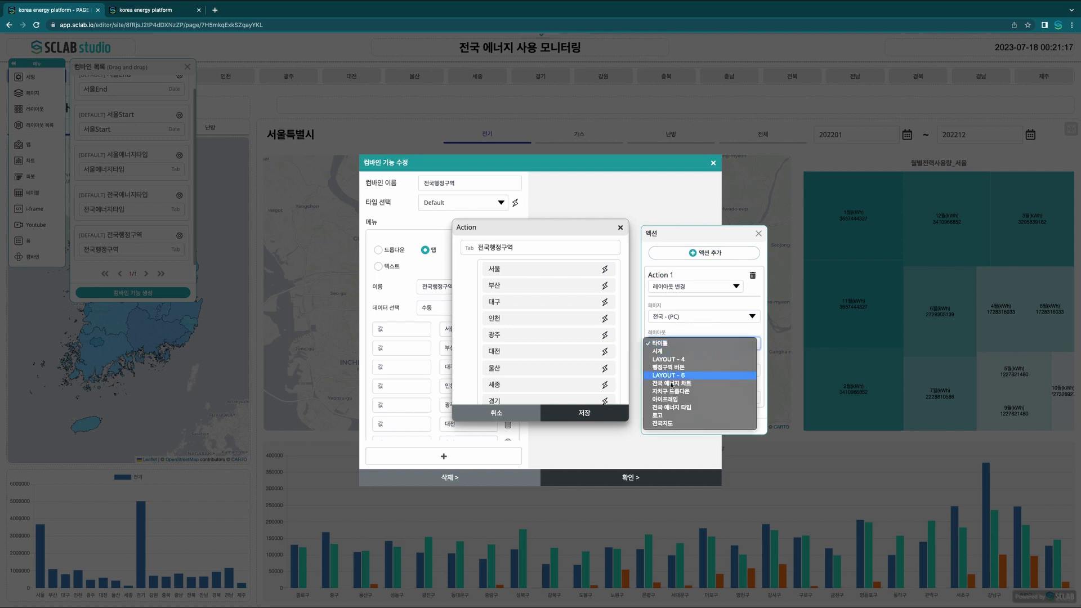
click(673, 400)
click(673, 370)
click(671, 394)
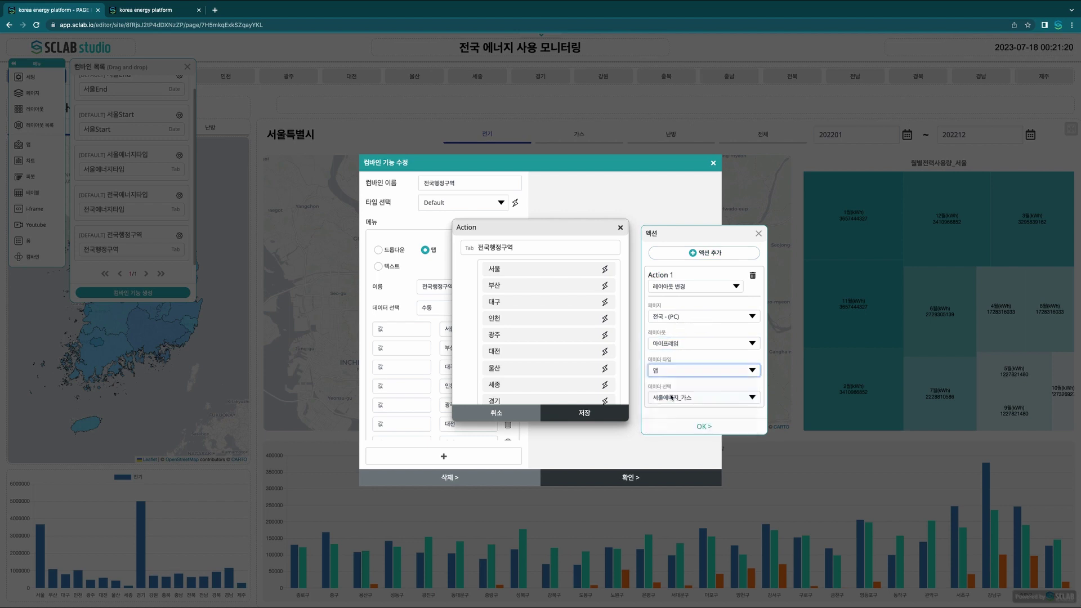
click(670, 397)
click(665, 406)
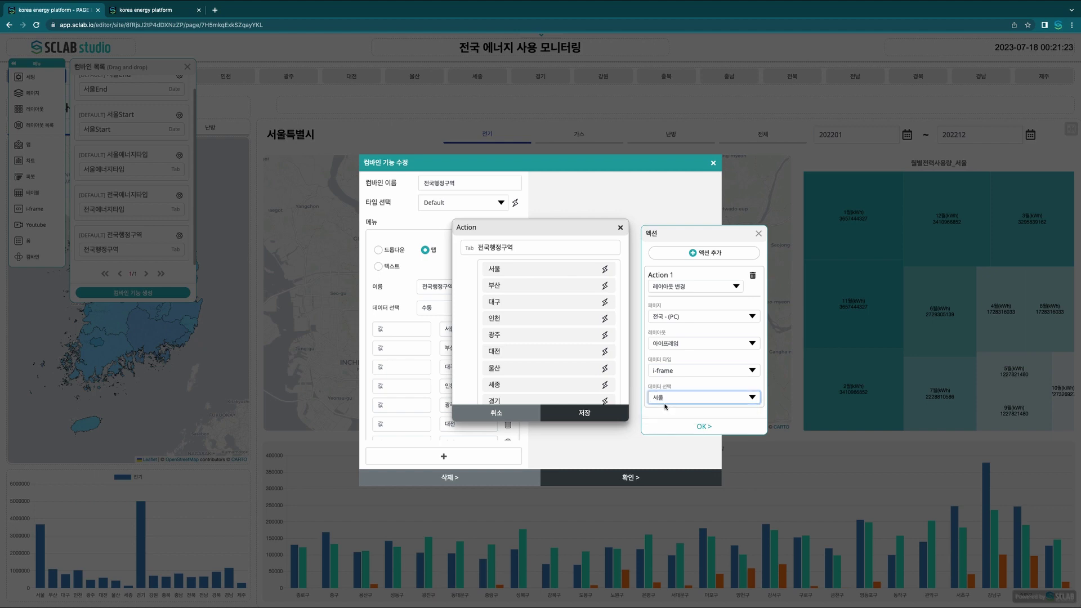
click(697, 428)
- Add a 레이아웃 변경 action to the 부산 tab that loads the 부산 i-frame into the 아이프레임 layout, and save the combine function
click(605, 287)
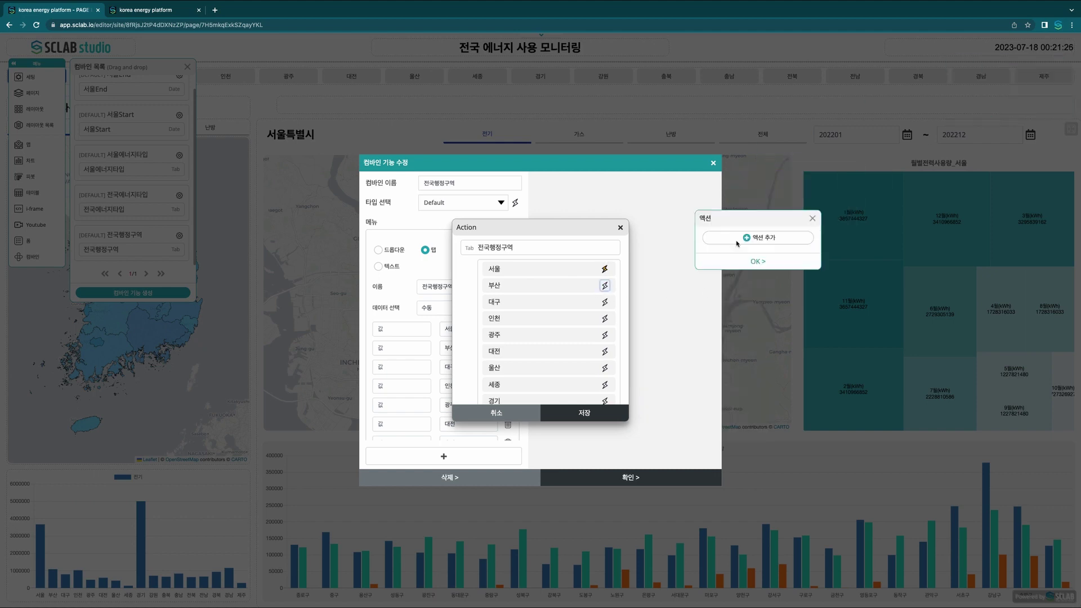
click(701, 250)
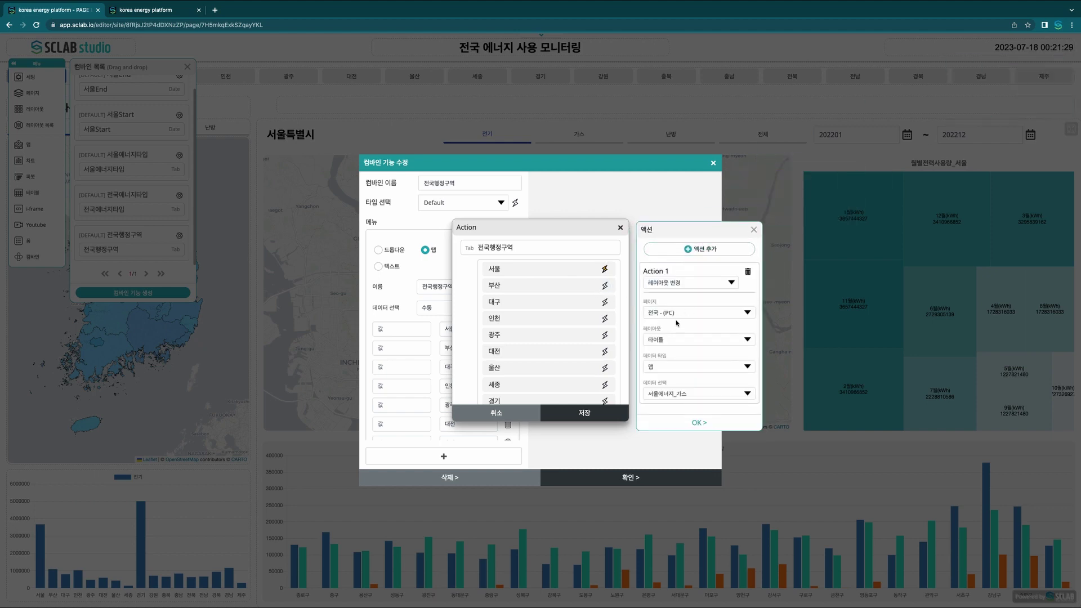
click(671, 338)
click(658, 395)
click(670, 367)
click(670, 383)
click(668, 394)
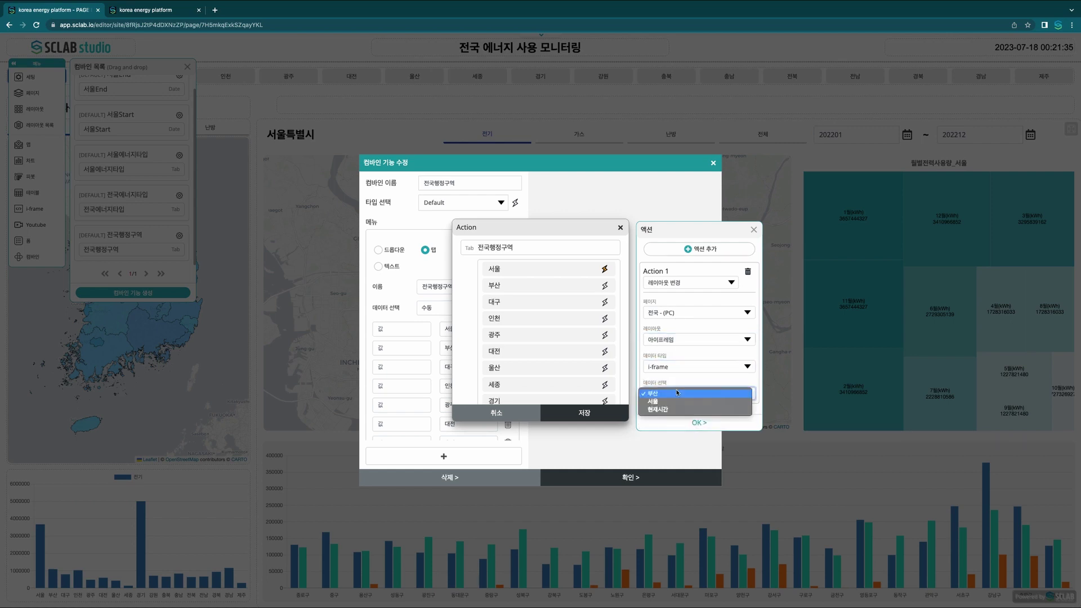
click(700, 423)
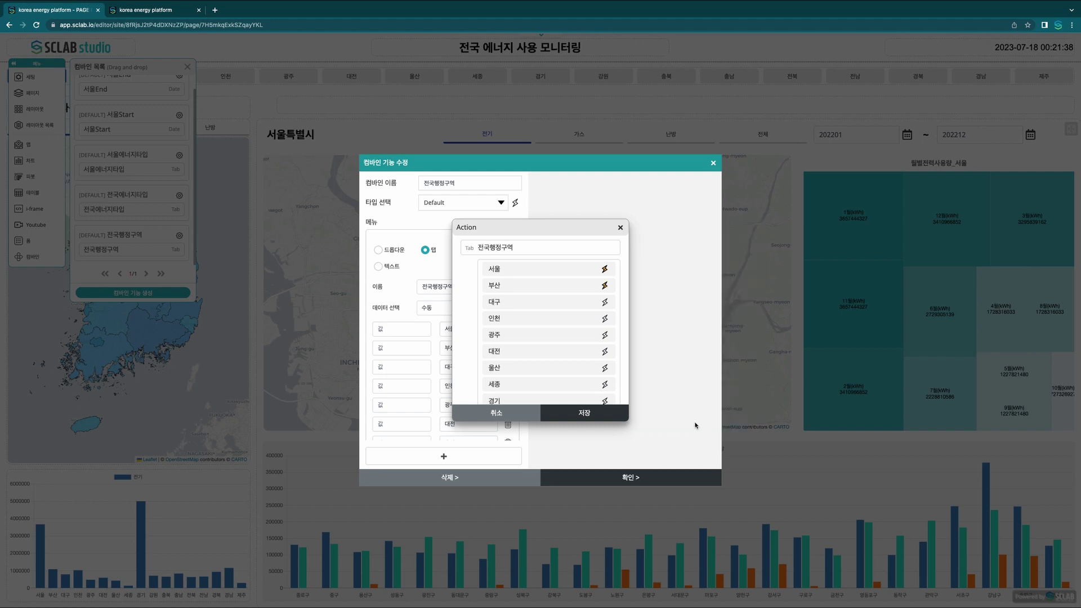
click(608, 416)
click(626, 476)
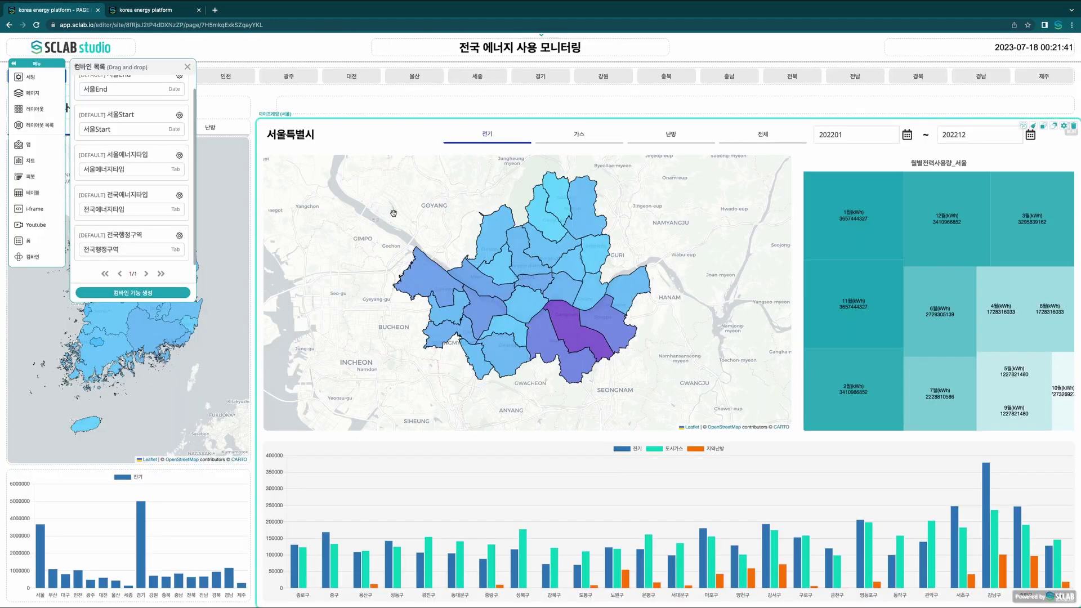
- Confirm guest access for the 전국, 서울 and 부산 pages and publish the site
click(537, 37)
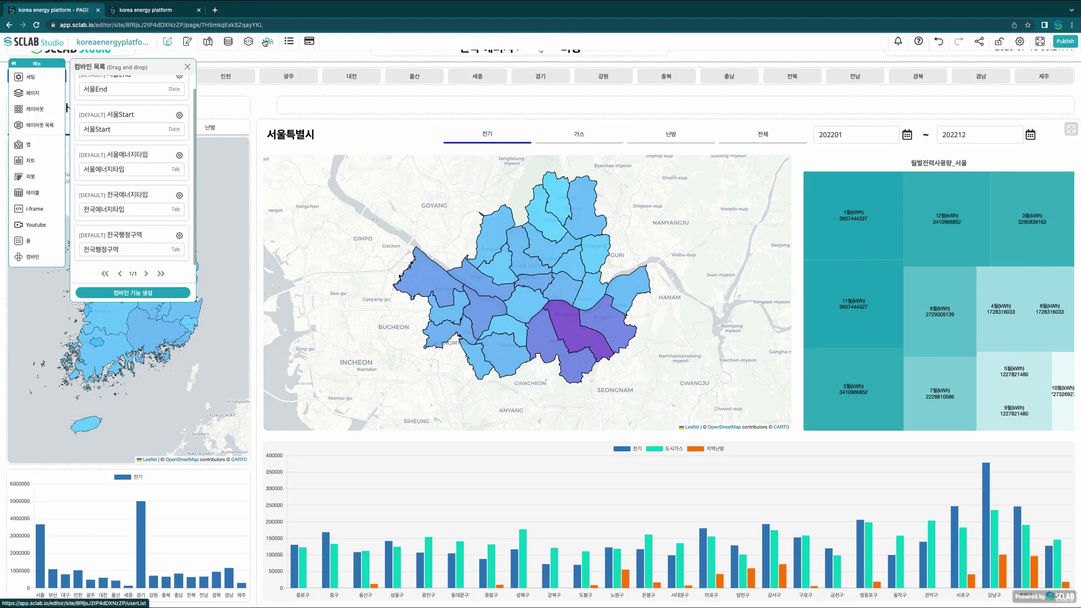
click(269, 41)
click(84, 116)
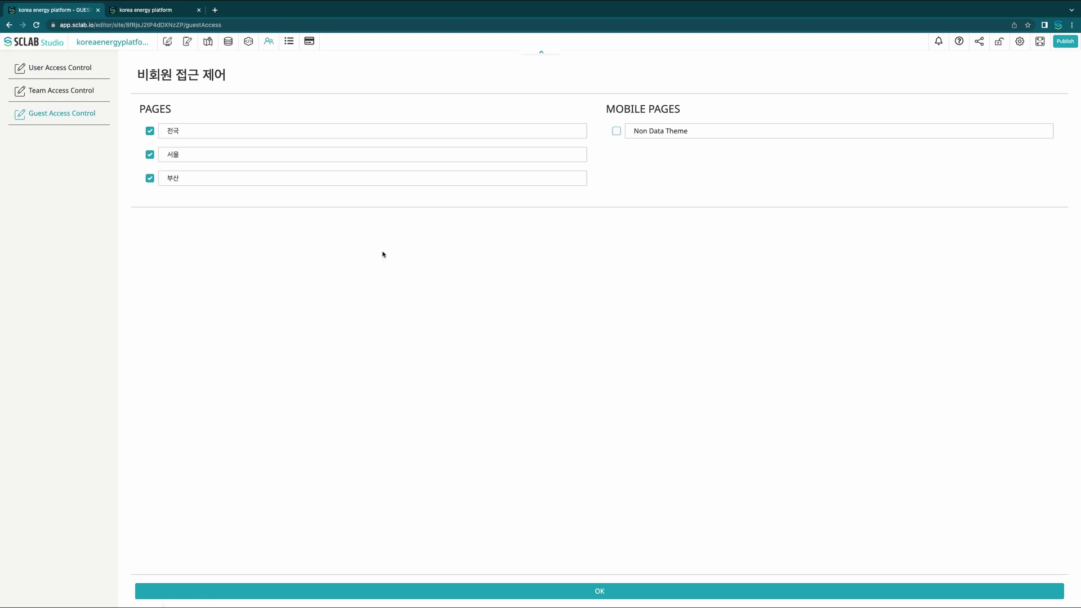
click(501, 590)
click(525, 360)
click(1056, 46)
click(503, 355)
- Reload the published dashboard in the other browser tab and switch the region to 부산 to check it
click(159, 14)
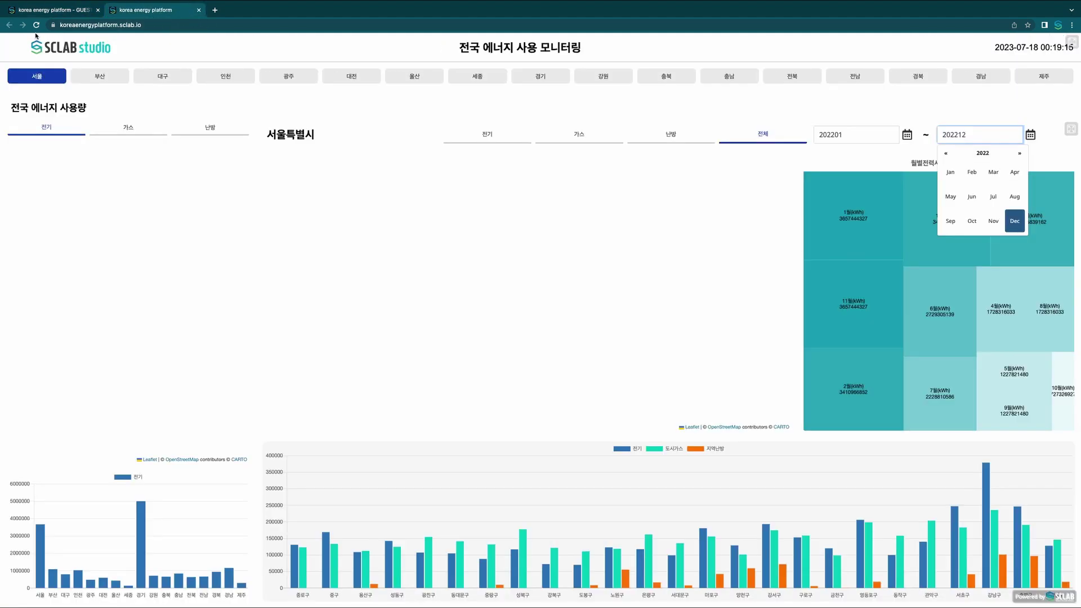
click(37, 28)
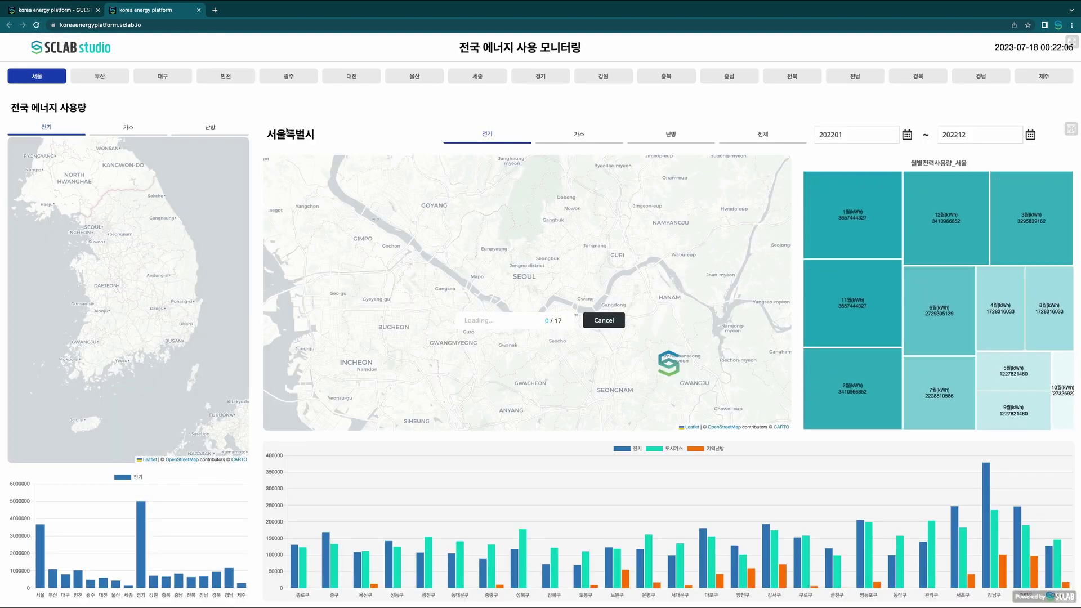
click(106, 82)
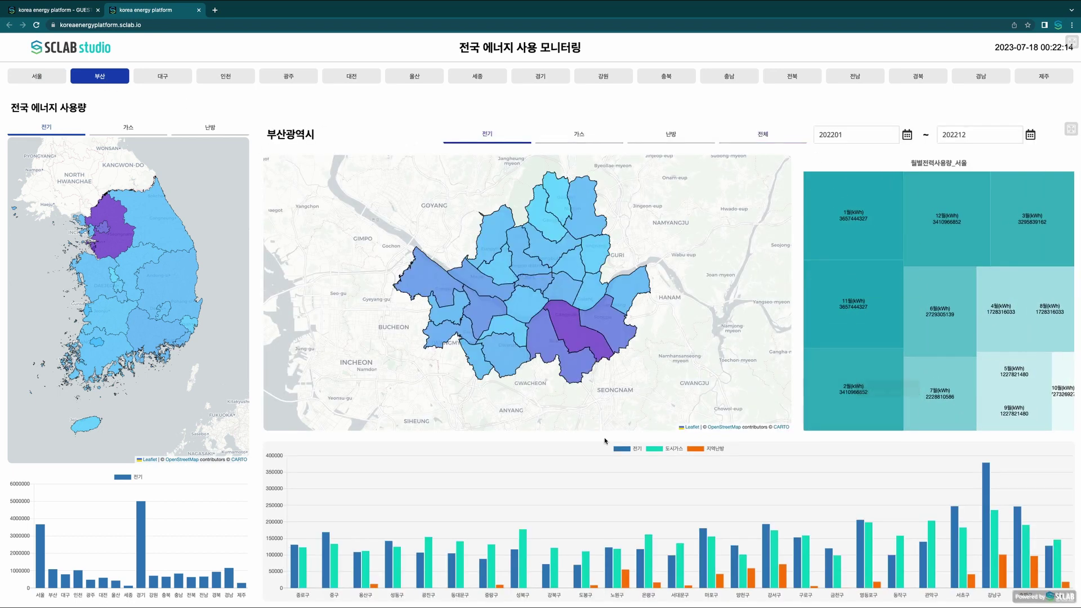
- Back in the editor tab, open the data editor and upload 부산_에너지 사용량.csv from the 에너지 사용량 folder
click(67, 13)
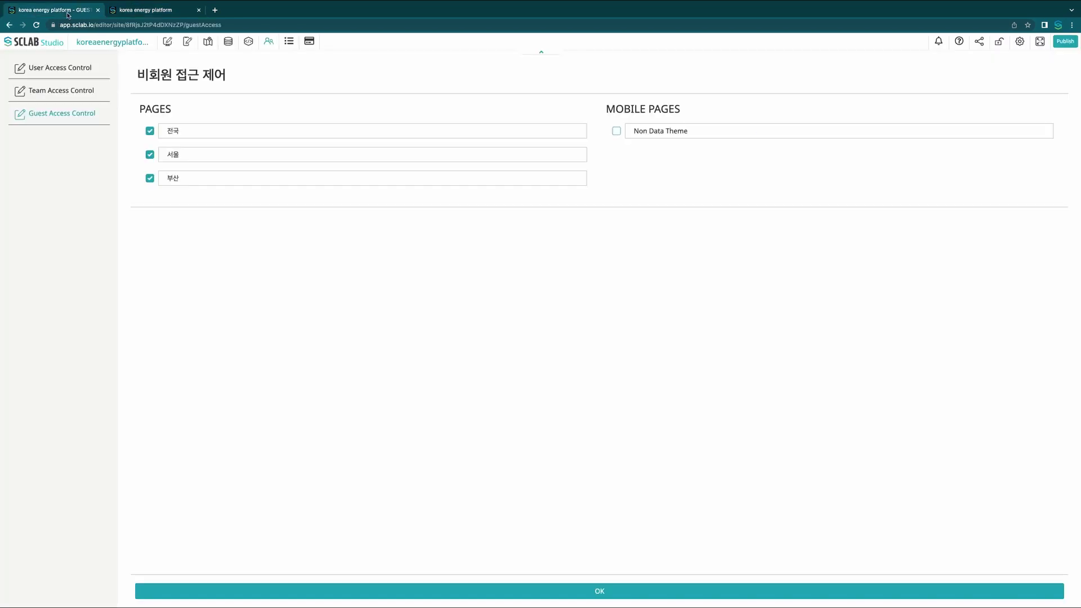
click(165, 44)
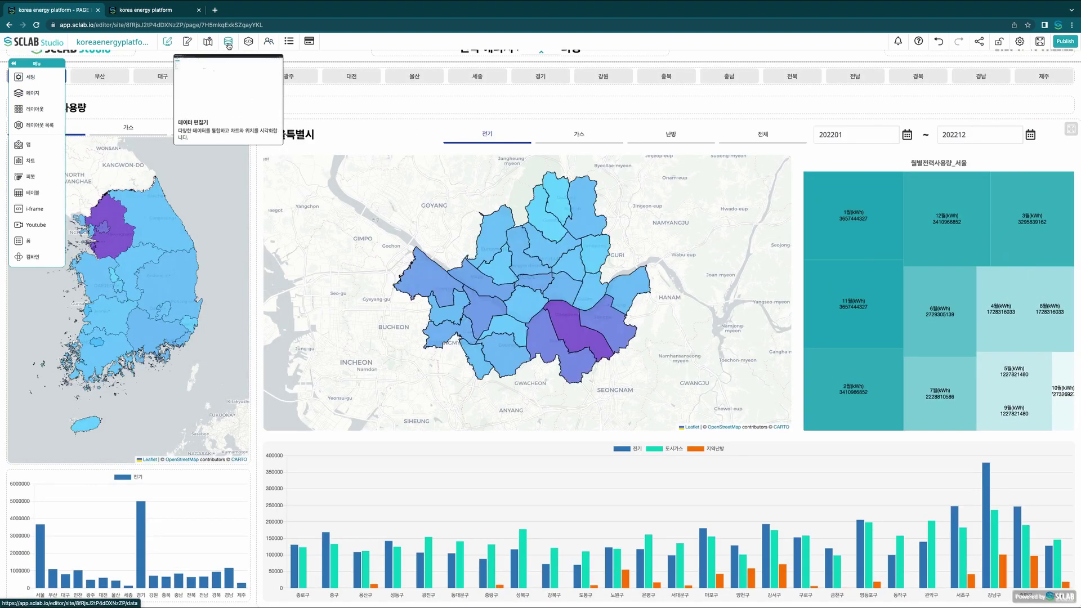
click(228, 44)
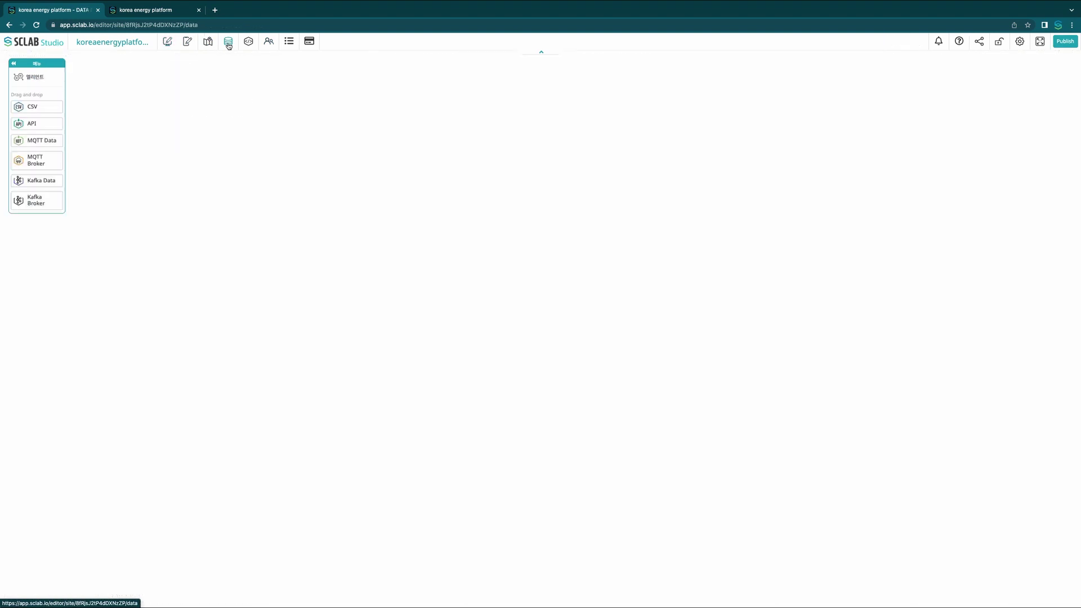
drag(577, 415, 576, 415)
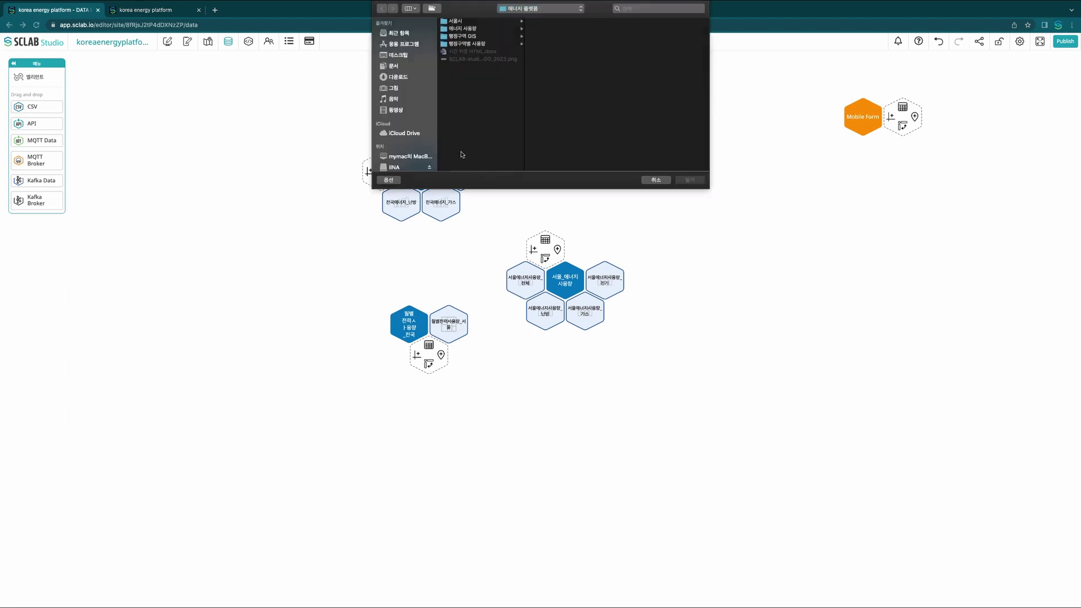
click(467, 29)
double_click(557, 74)
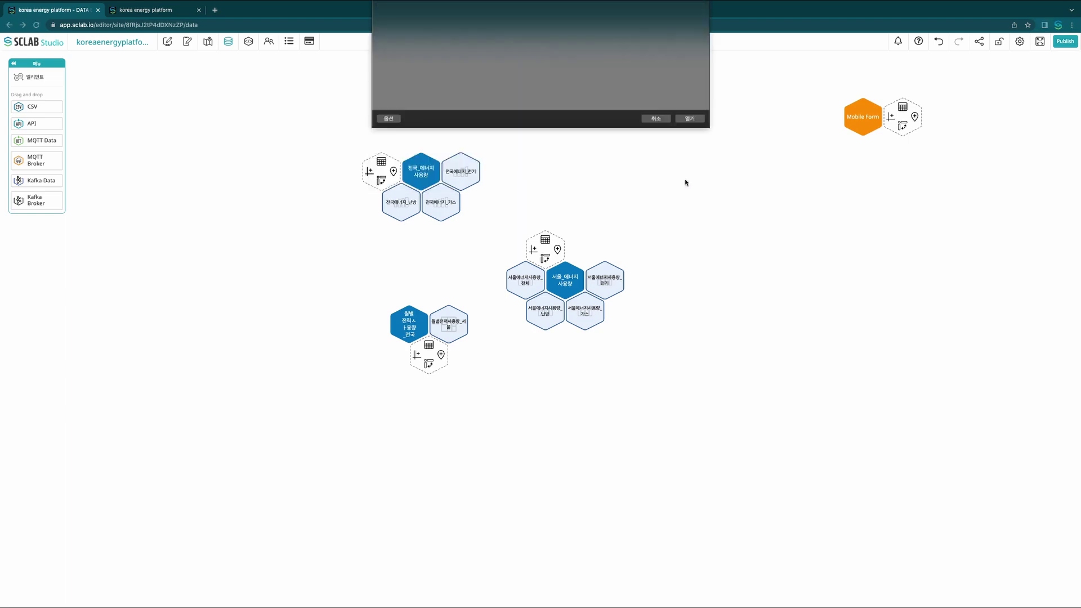
- Set up a white bar chart from 부산_에너지 사용량.csv with 전기 as column data, 지역 as row data and the title hidden
click(605, 418)
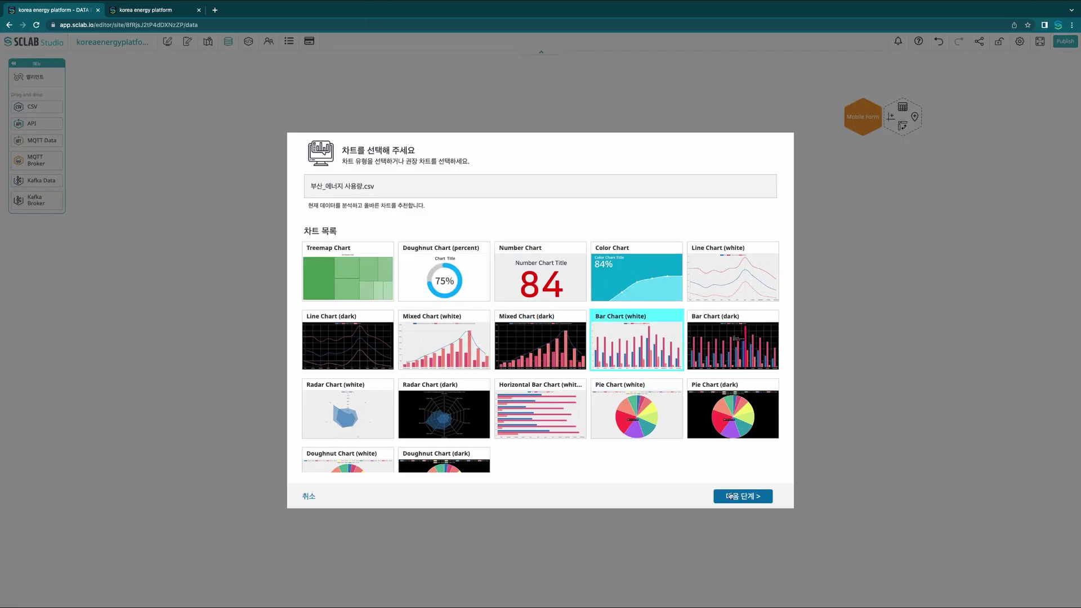
click(730, 496)
click(364, 321)
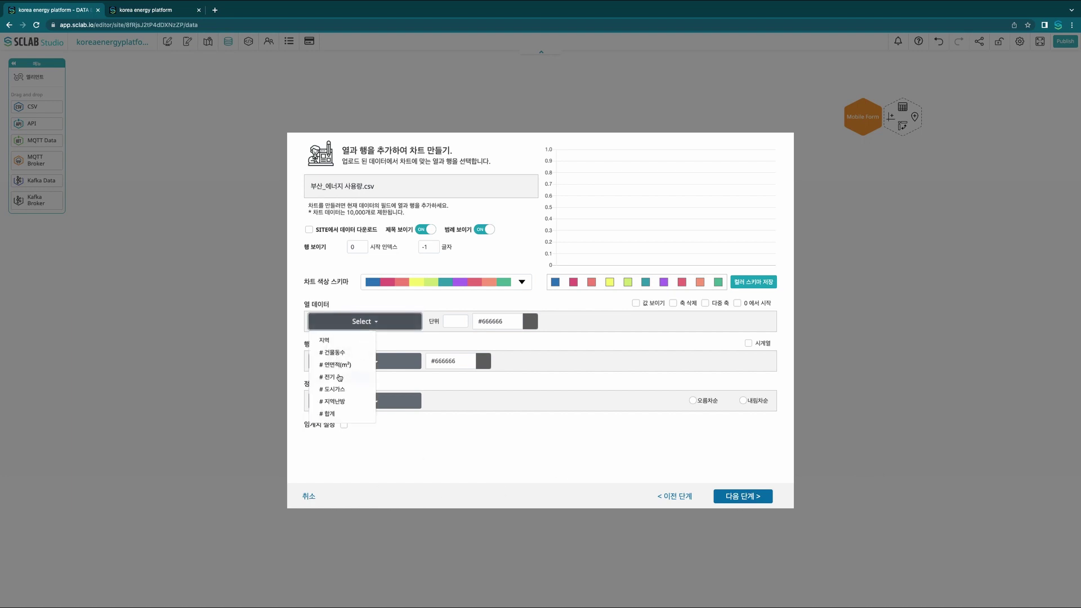
click(332, 350)
click(364, 361)
click(333, 379)
click(426, 229)
- Name the electricity chart 부산에너지사용량_전기 and save it
click(730, 496)
text(부샌)
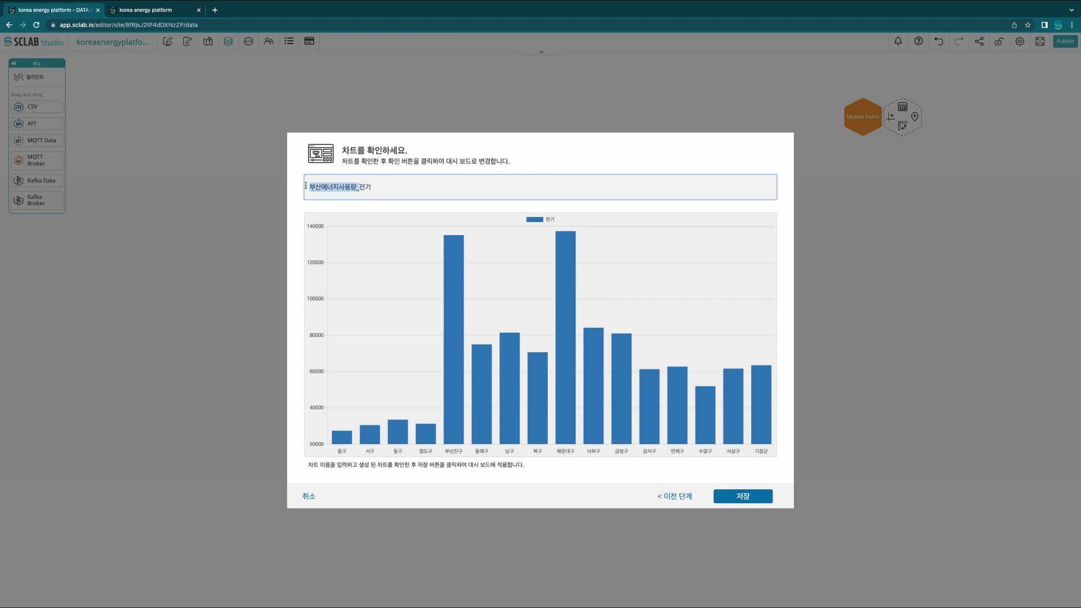
click(742, 496)
- Set up another white bar chart from the 부산 data with 도시가스 by 지역, the title hidden and teal bars
click(620, 321)
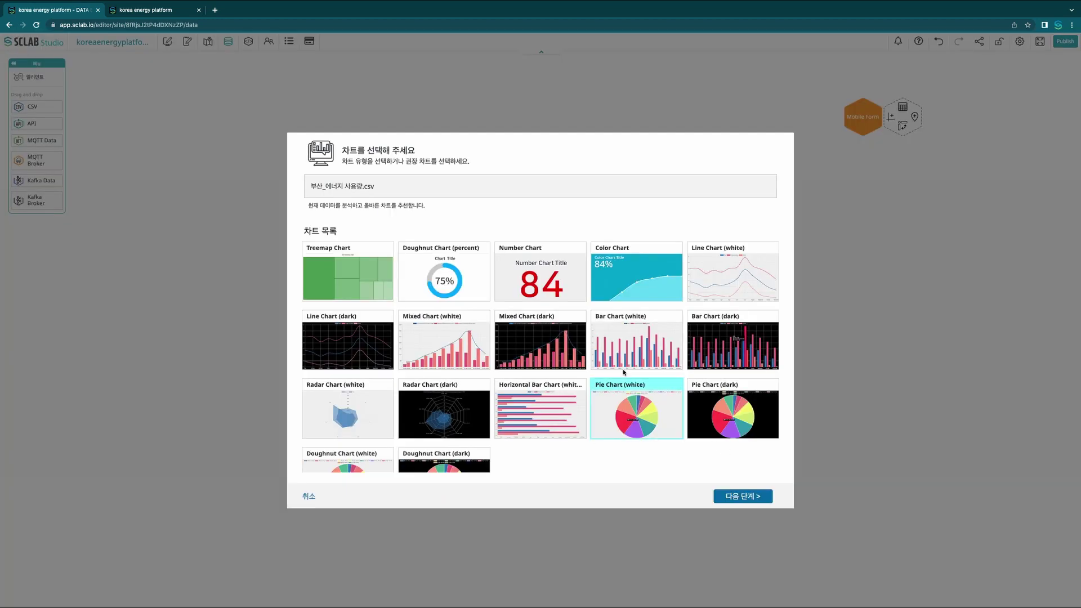
double_click(475, 393)
click(364, 321)
click(332, 365)
click(365, 361)
click(333, 379)
click(426, 229)
click(517, 281)
click(419, 334)
- Name the gas chart 부산에너지사용량_가스 and save it
click(743, 496)
click(393, 197)
text(부산에너지사용량_가스)
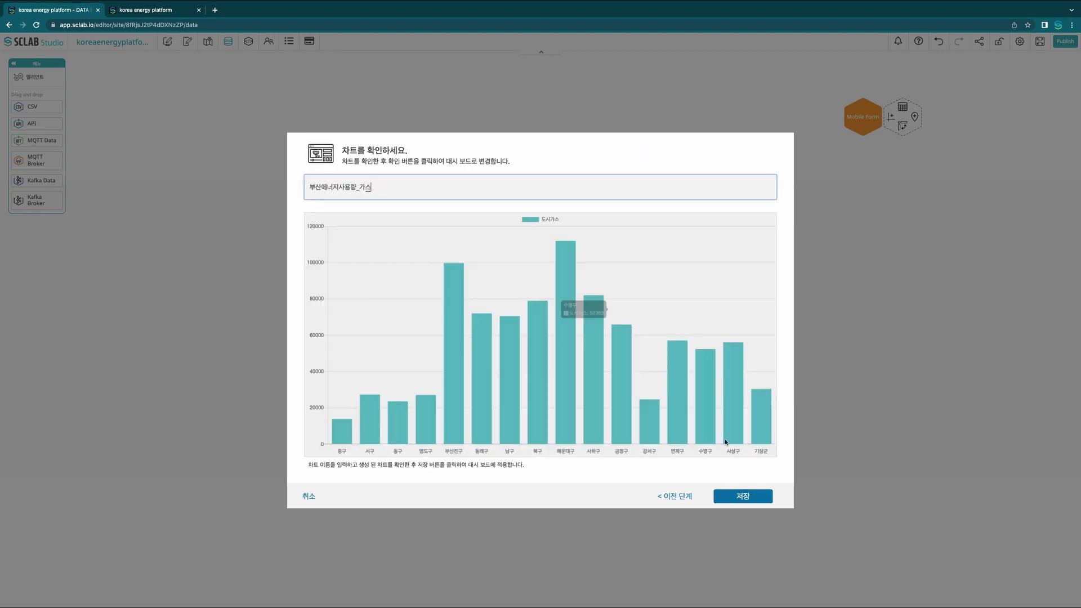
click(743, 496)
- Set up a white bar chart from the 부산 data with 지역난방 by 지역, the title hidden and orange bars
click(549, 452)
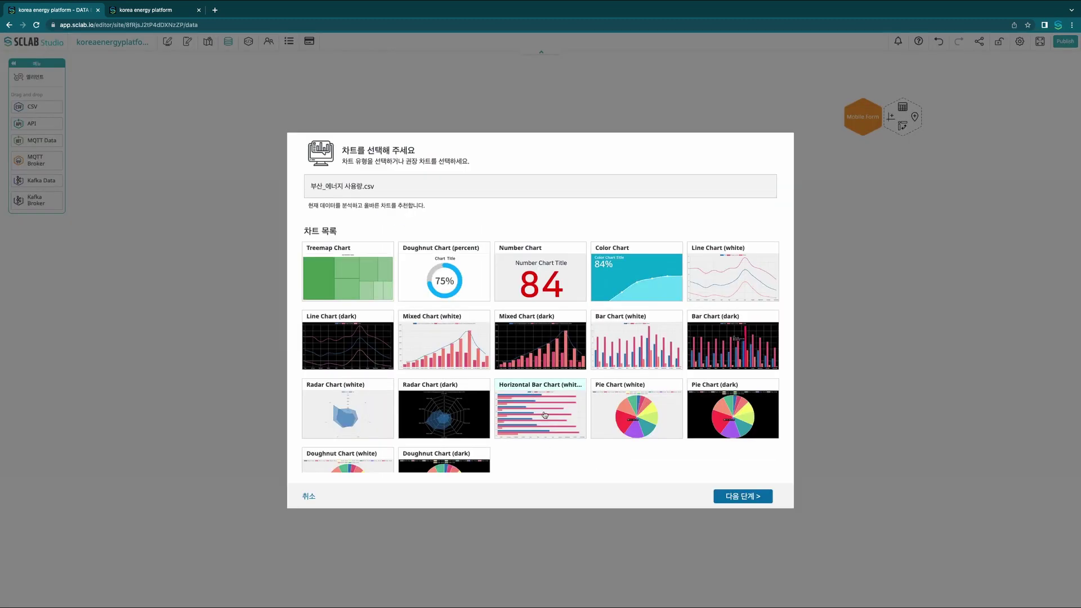
double_click(644, 355)
click(365, 321)
click(338, 401)
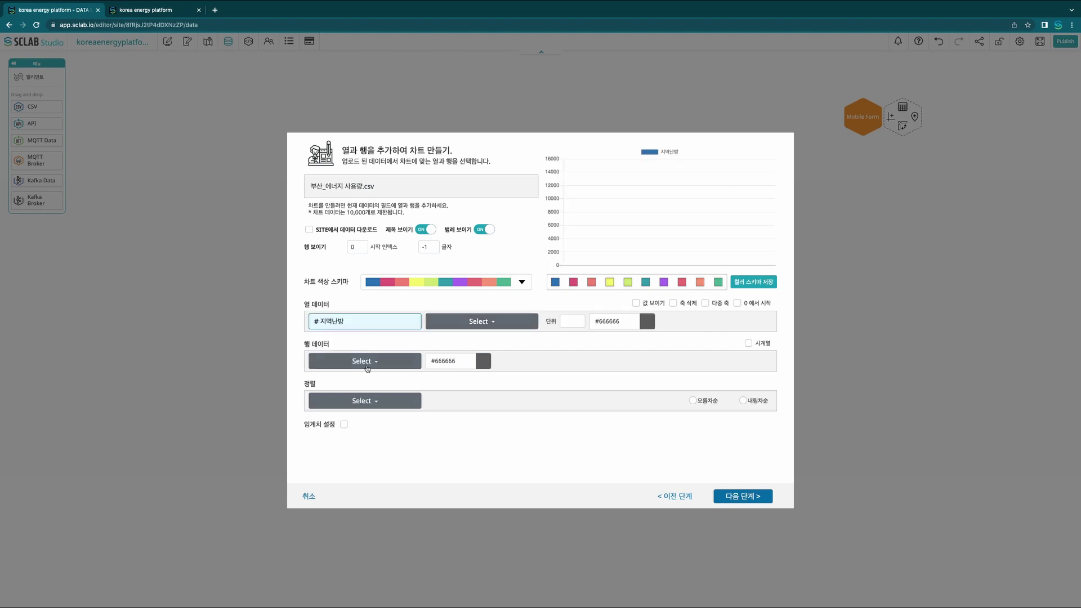
click(365, 361)
click(332, 379)
click(426, 229)
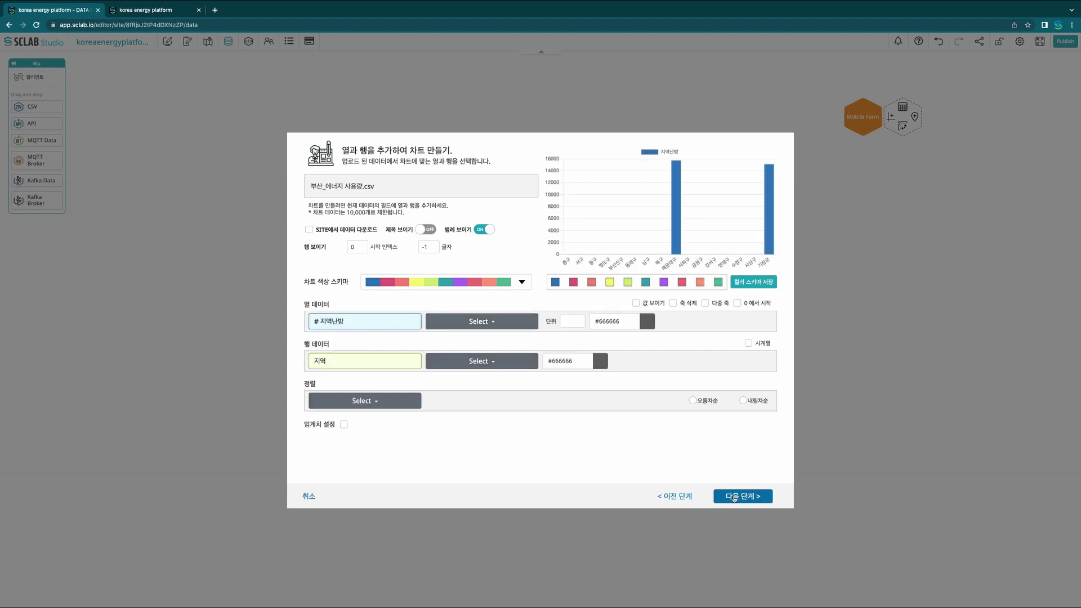
click(512, 290)
click(484, 361)
- Name the heating chart 부산에너지사용량_난방 and save it
click(760, 499)
click(307, 179)
text(v)
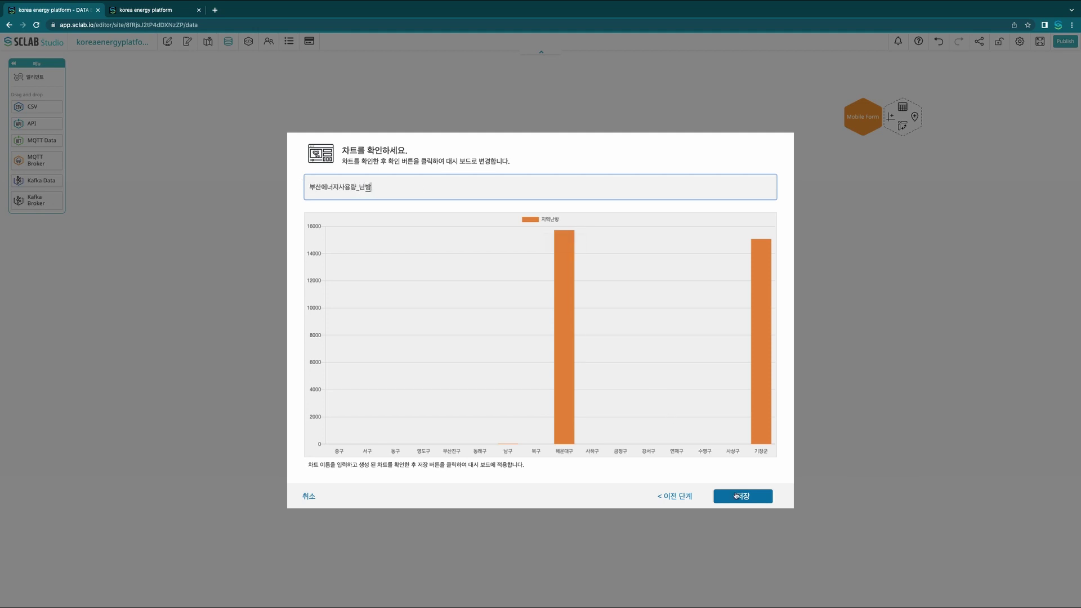
click(735, 495)
- Set up a white bar chart from the 부산 data with 전기, 도시가스 and 지역난방 as columns and 지역 as row data, hiding the title
click(721, 316)
click(741, 495)
click(365, 321)
click(324, 340)
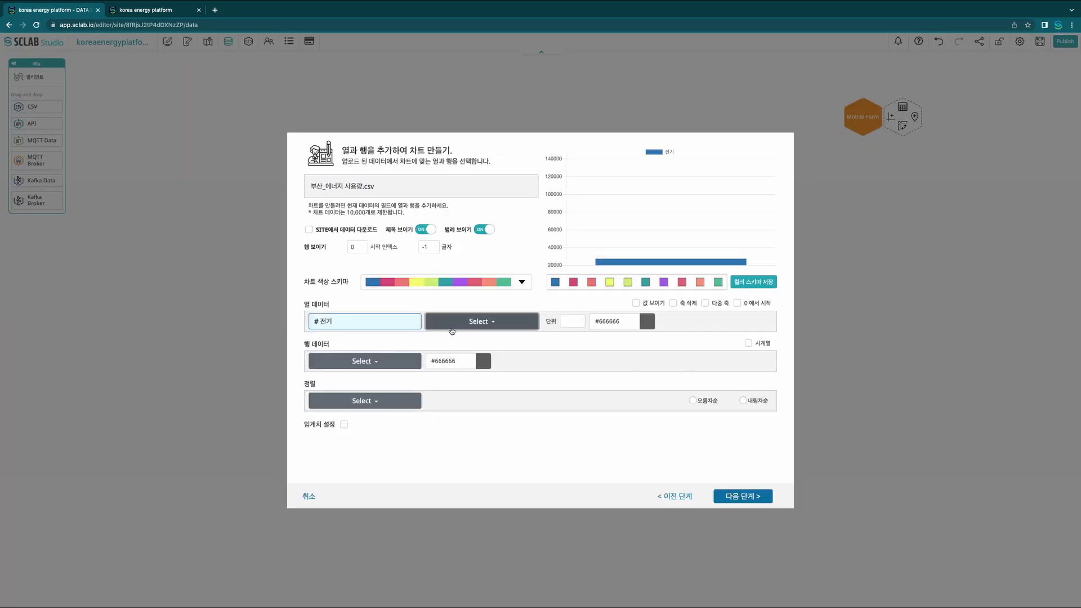
click(481, 321)
click(450, 387)
click(598, 321)
click(569, 399)
click(365, 381)
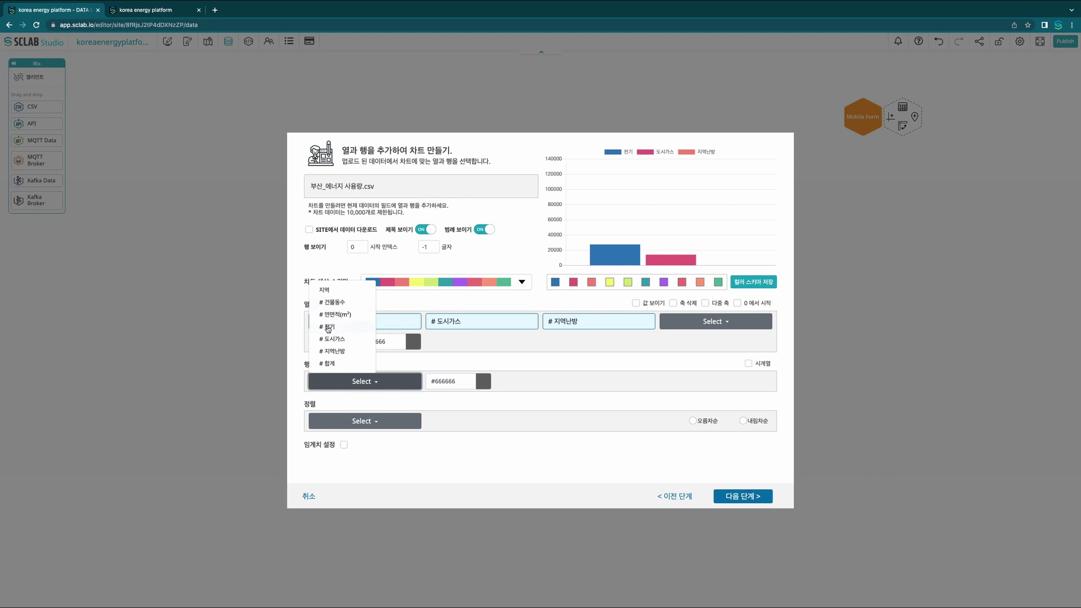
click(334, 291)
- Colour 도시가스 turquoise and 지역난방 orange, and save the combined chart as 부산에너지사용량_전체
click(572, 286)
click(567, 331)
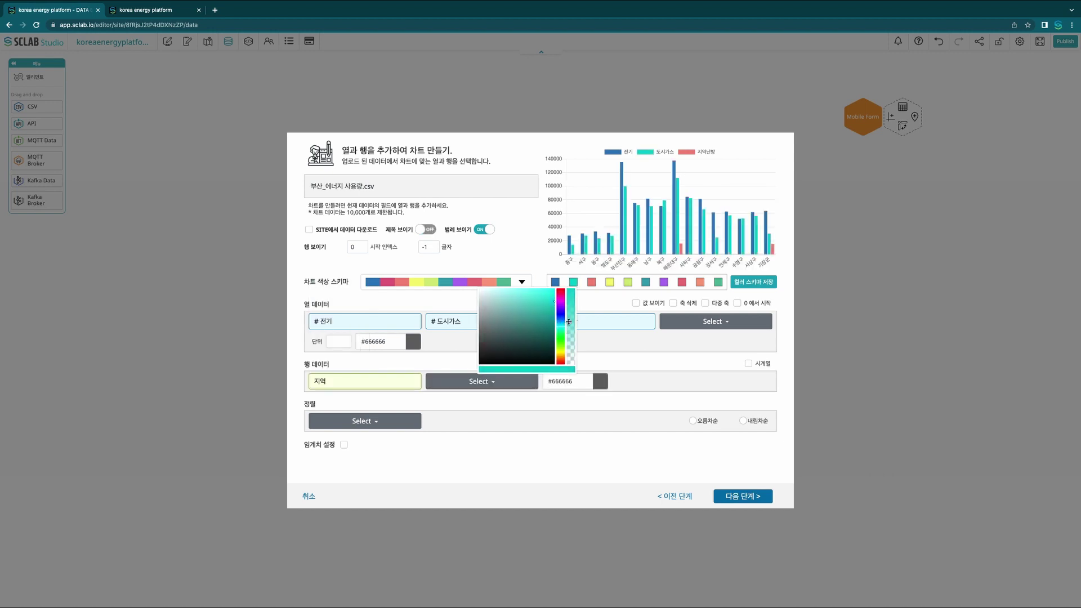
click(591, 281)
click(579, 355)
click(744, 496)
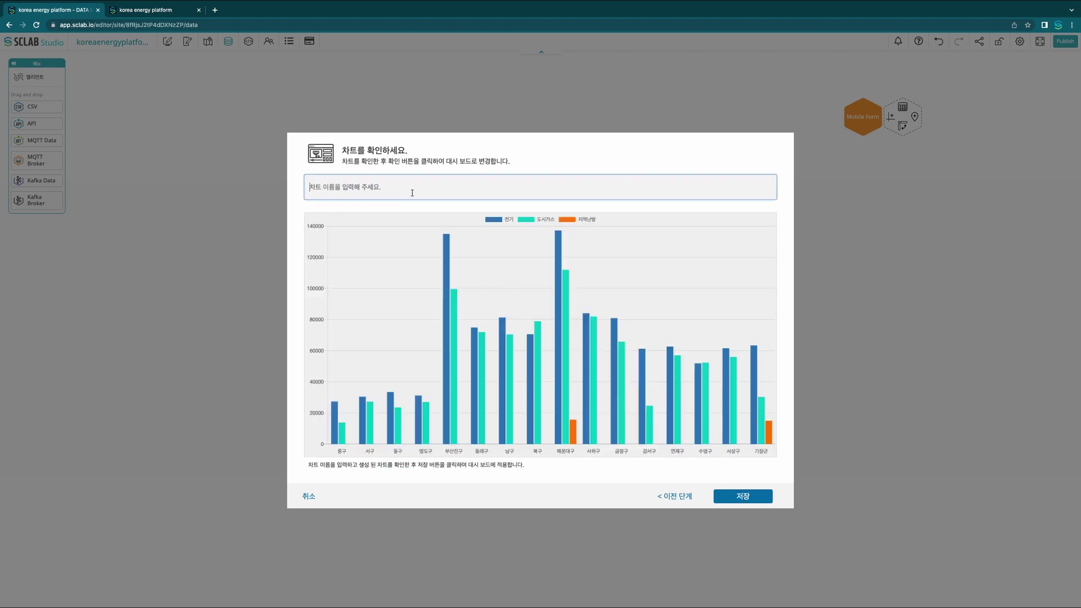
click(737, 501)
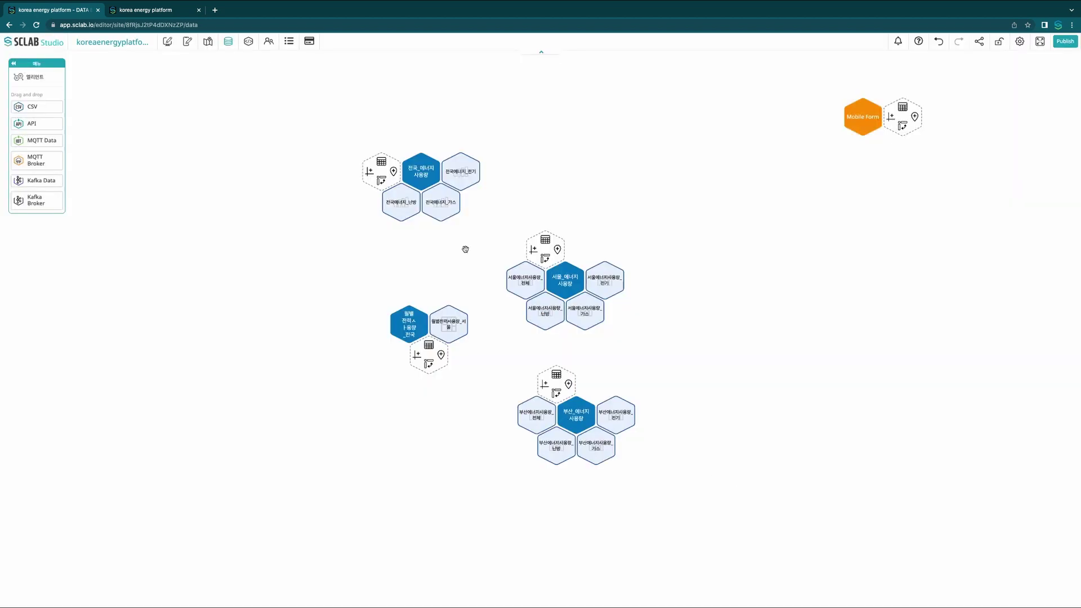
- Set up a treemap chart from 월별 전력사용량_전국.csv with 부산 as column data and 월별사용량 as group data
click(429, 363)
click(728, 500)
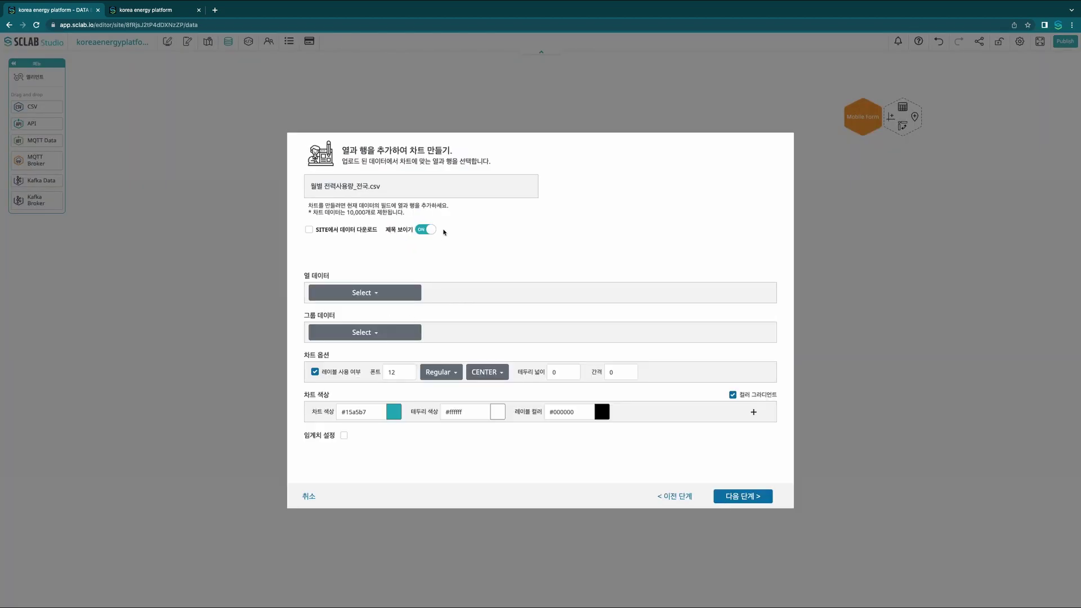
click(365, 292)
click(331, 246)
click(365, 332)
click(334, 145)
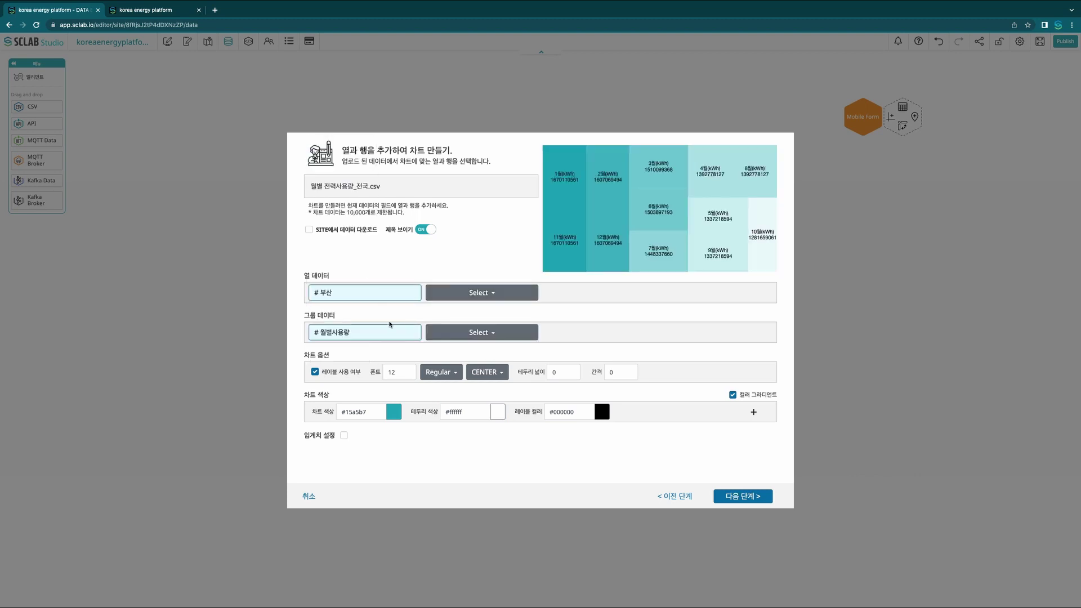
- Name the treemap 월별전력사용량_부산 and save it
key(Return)
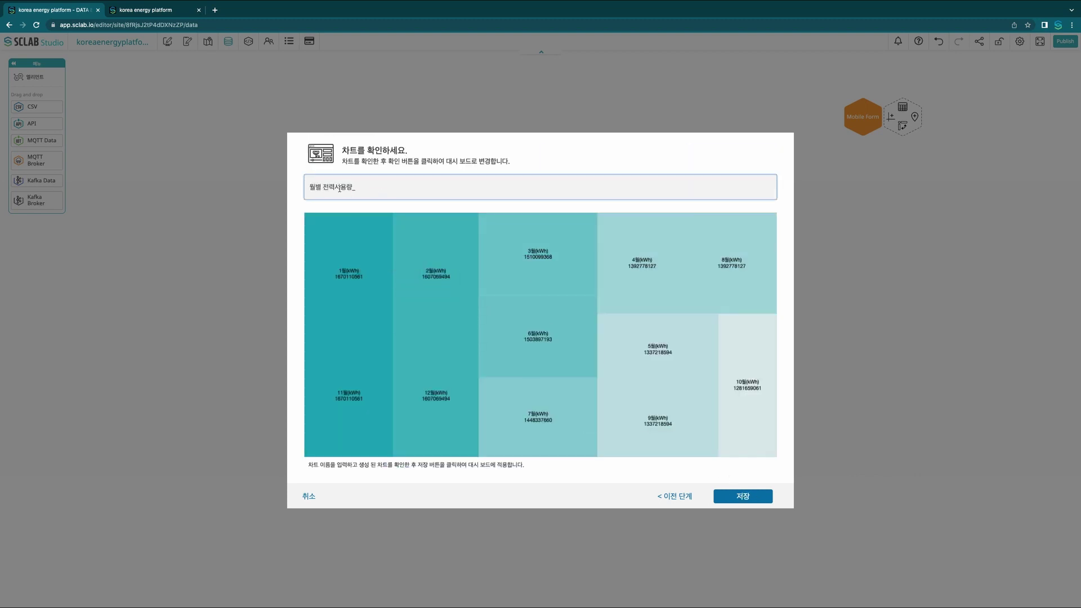
text(월별전력사용량_부산)
key(Return)
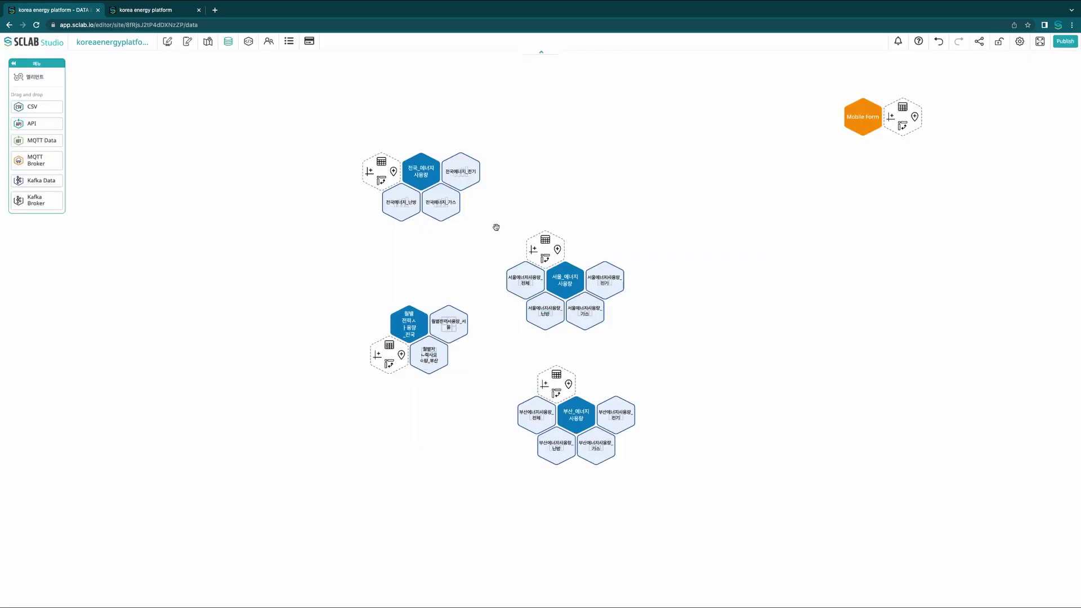
- Create a new web map with the CartoDB.Positron base map, centred on the Busan area
click(208, 42)
click(168, 122)
click(405, 191)
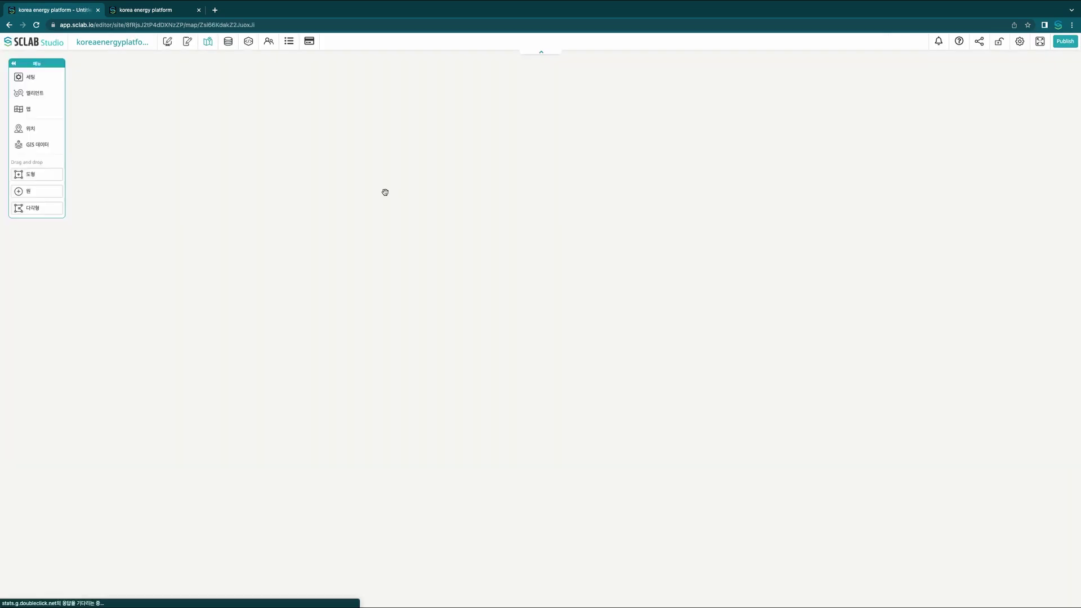
click(102, 144)
scroll(700, 273, up, 5)
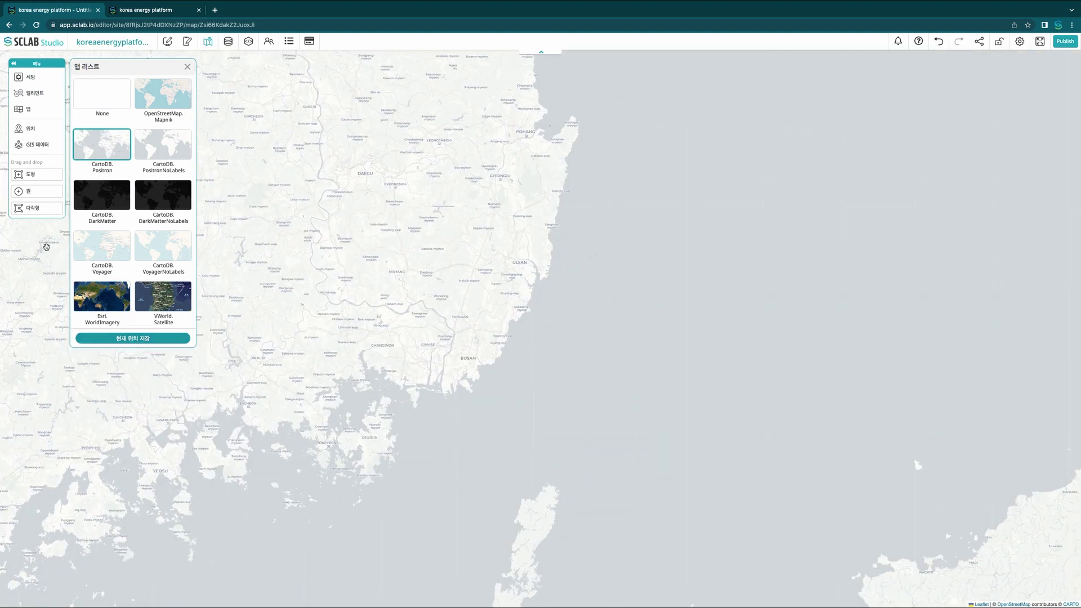
- Upload the 부산_행정구역 GIS data and show its layer on the map
click(37, 144)
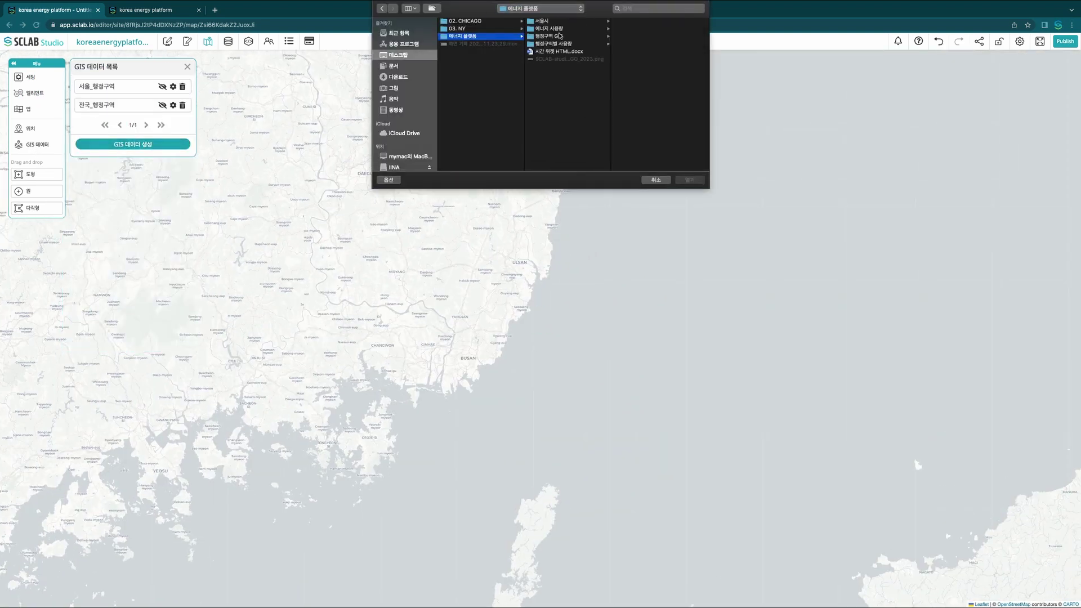
click(558, 44)
click(639, 81)
click(684, 180)
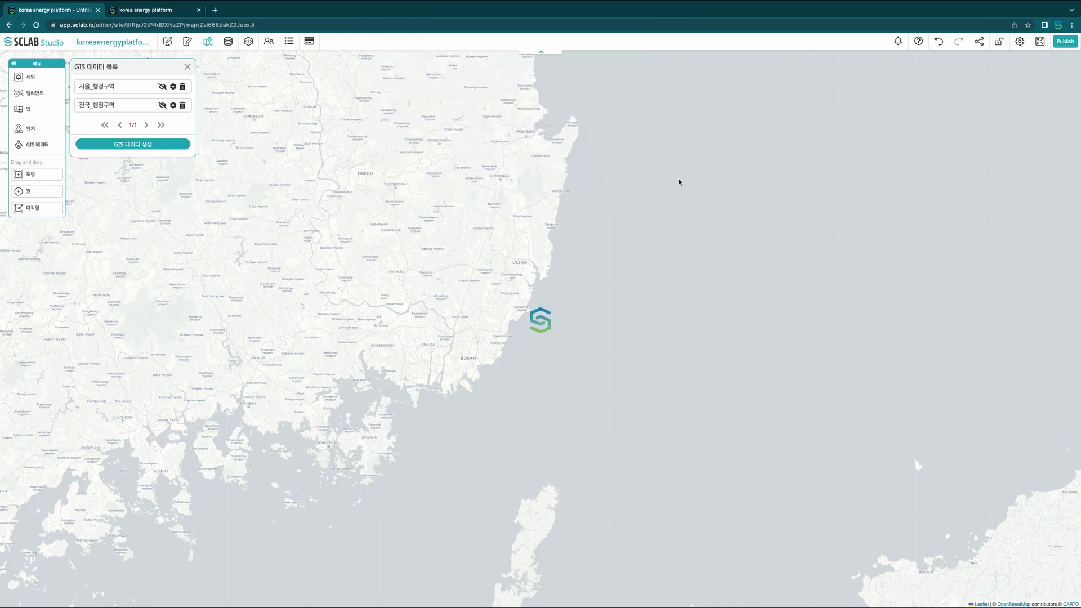
click(162, 86)
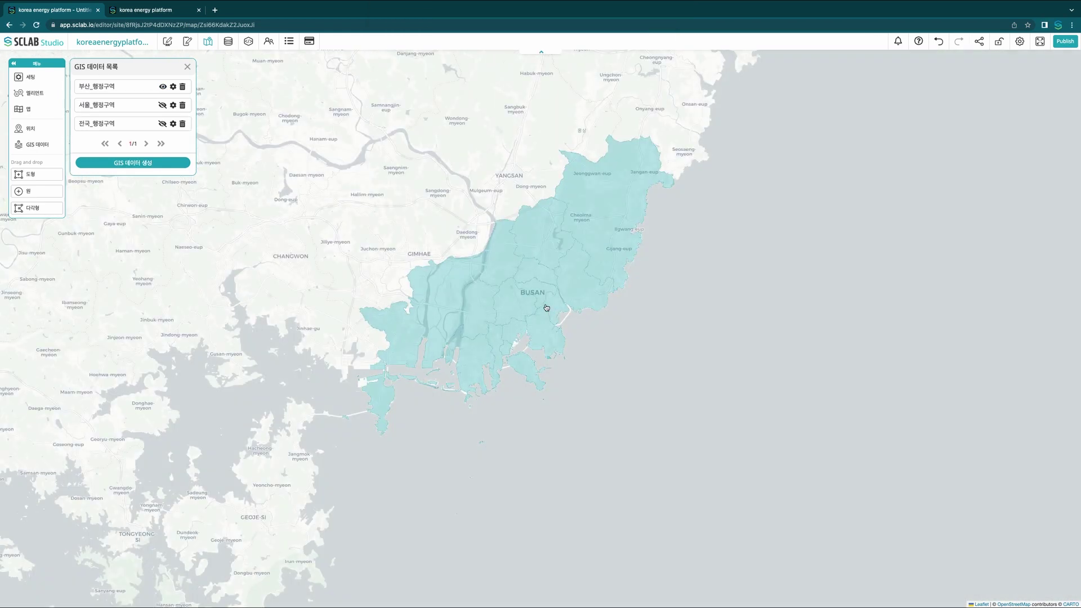
- Style the 부산_행정구역 layer with 그라데이션 심볼 on the 전기 field, with black lines of thickness 8
click(547, 307)
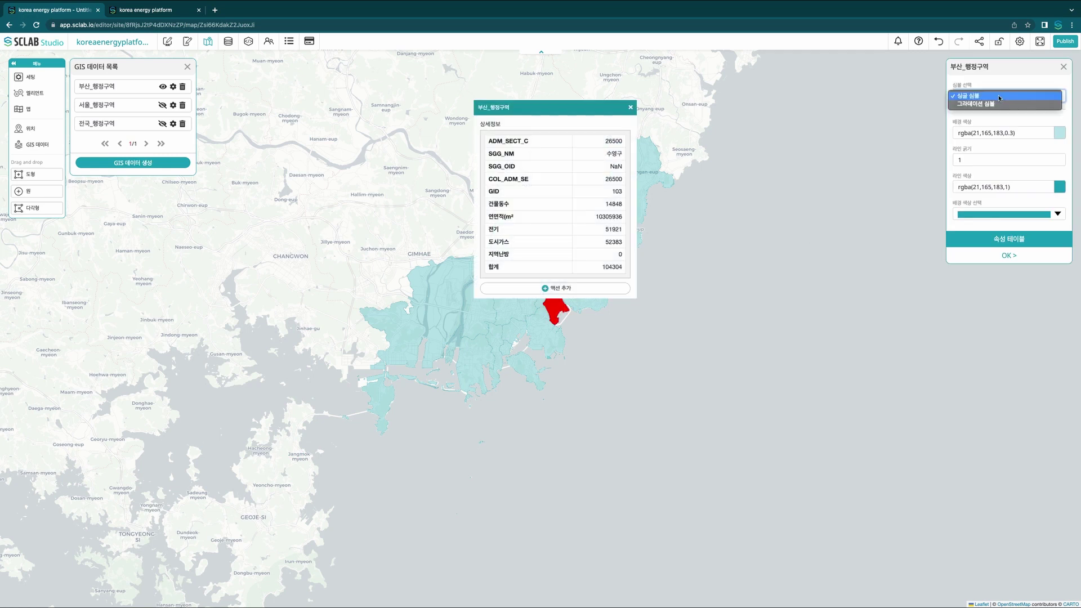
click(1007, 96)
click(1008, 132)
click(985, 165)
click(1059, 213)
click(967, 304)
click(956, 187)
- Choose the light-blue-to-purple gradient for the 부산_행정구역 layer and apply the style
click(987, 242)
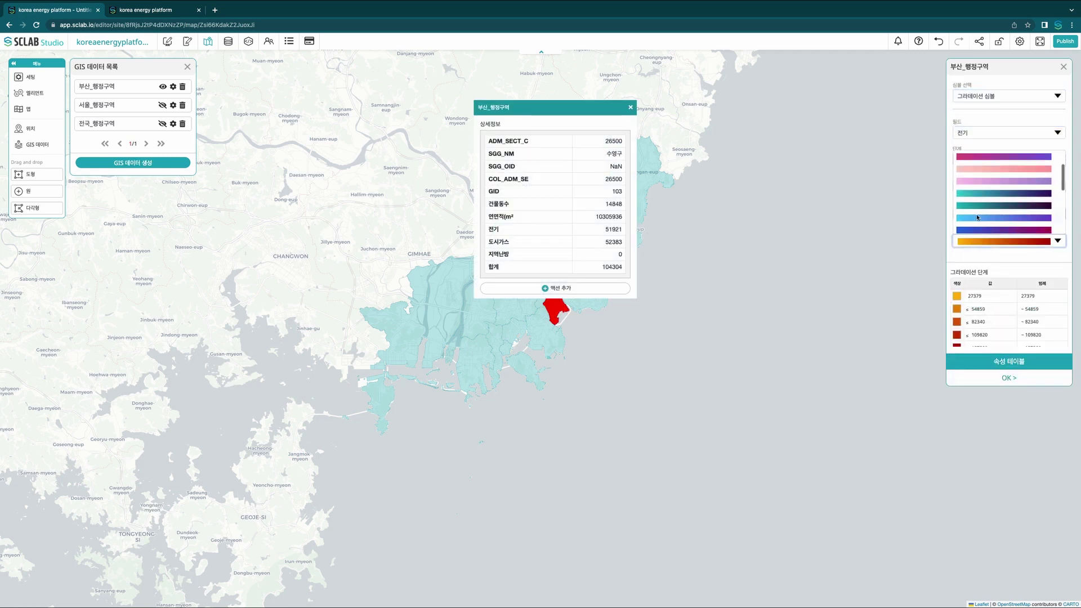
click(1027, 204)
click(1007, 378)
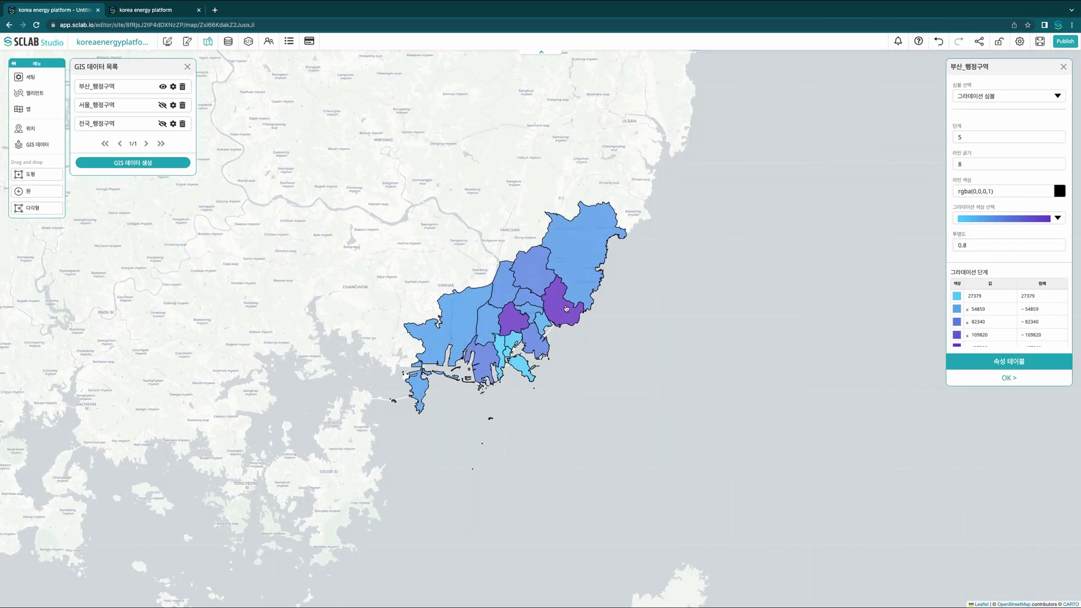
- Save the current map position for the 부산 map
click(22, 108)
click(133, 338)
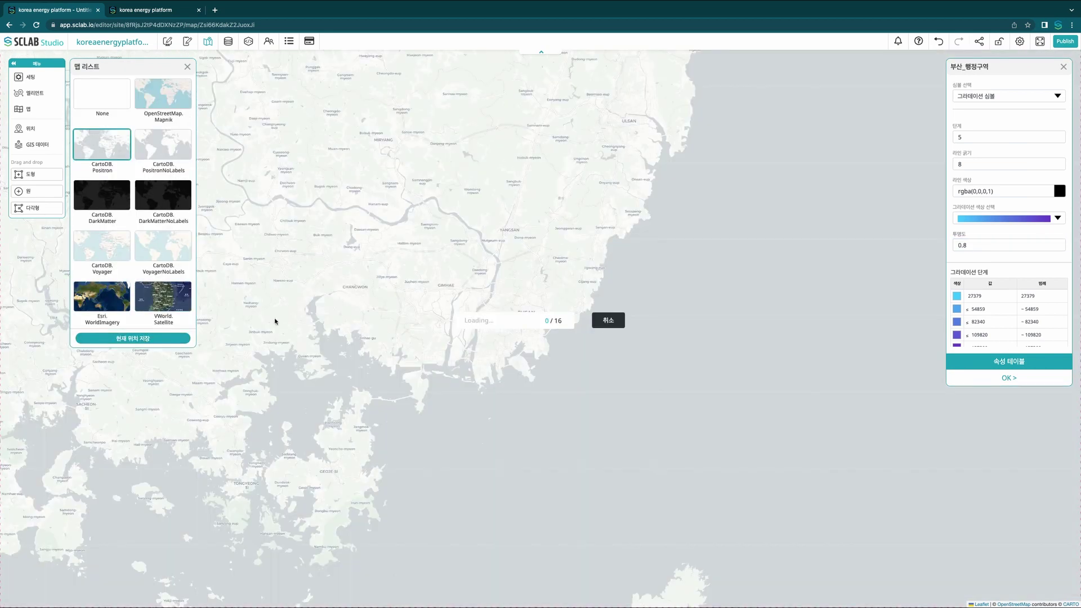
click(187, 66)
- Duplicate the 부산에너지_전기 map as 부산에너지_가스 and style its layer by 도시가스 with a green-to-blue gradient
click(390, 191)
drag(479, 191, 516, 191)
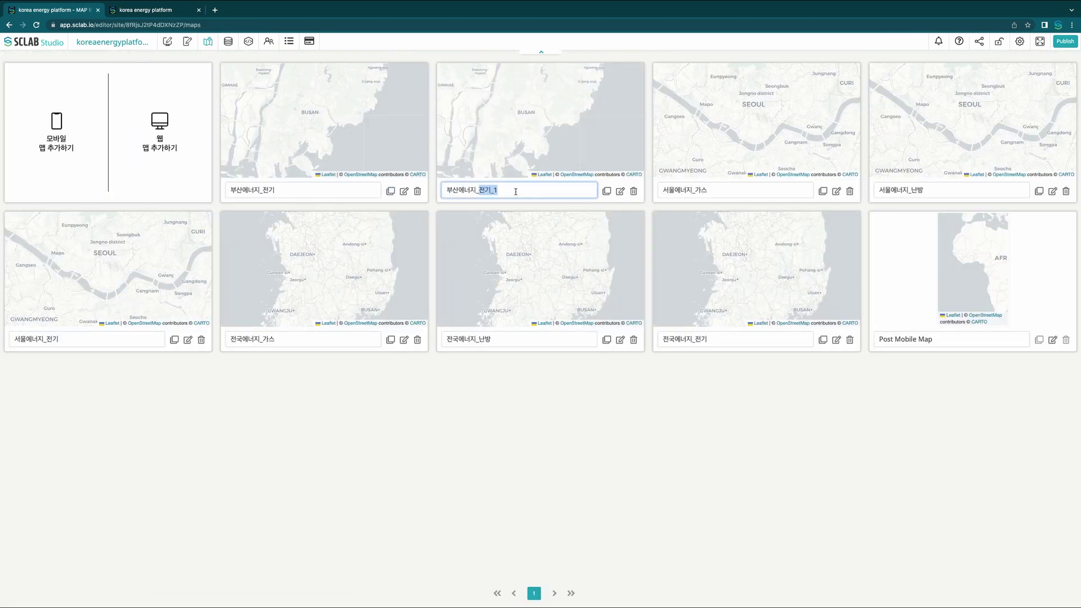
click(620, 191)
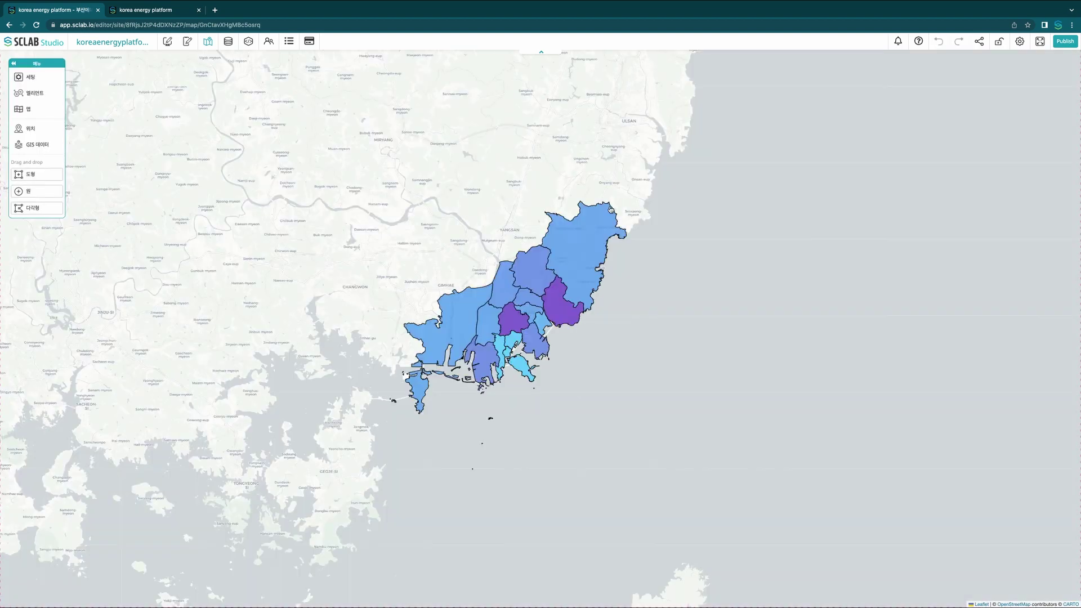
click(985, 134)
click(986, 145)
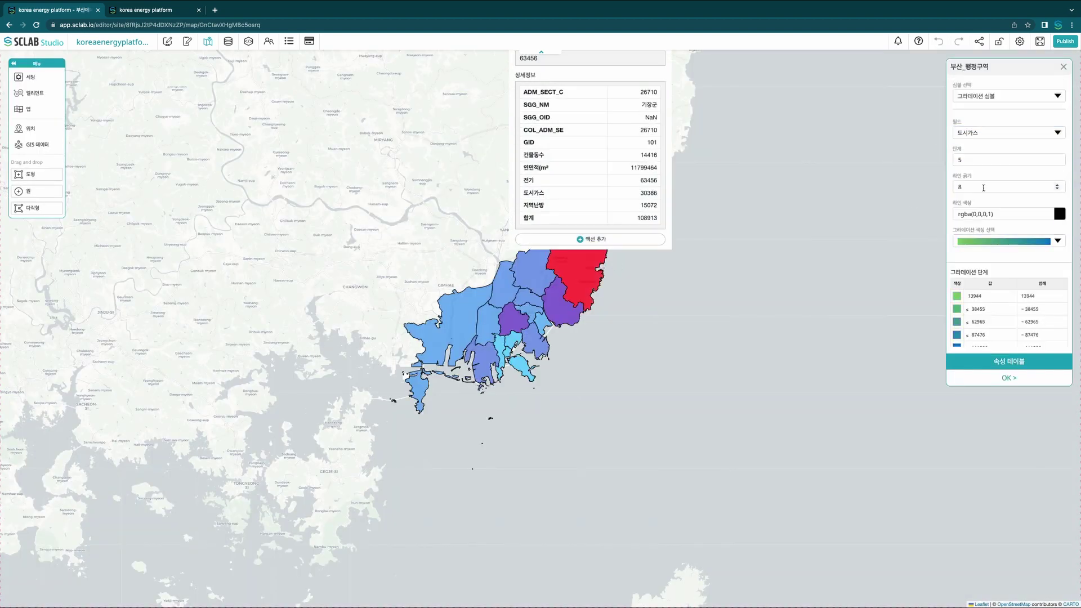
click(1009, 380)
- Duplicate the 부산 map again as 부산에너지_난방 and style its layer by 지역난방 with a yellow-to-red gradient
click(209, 44)
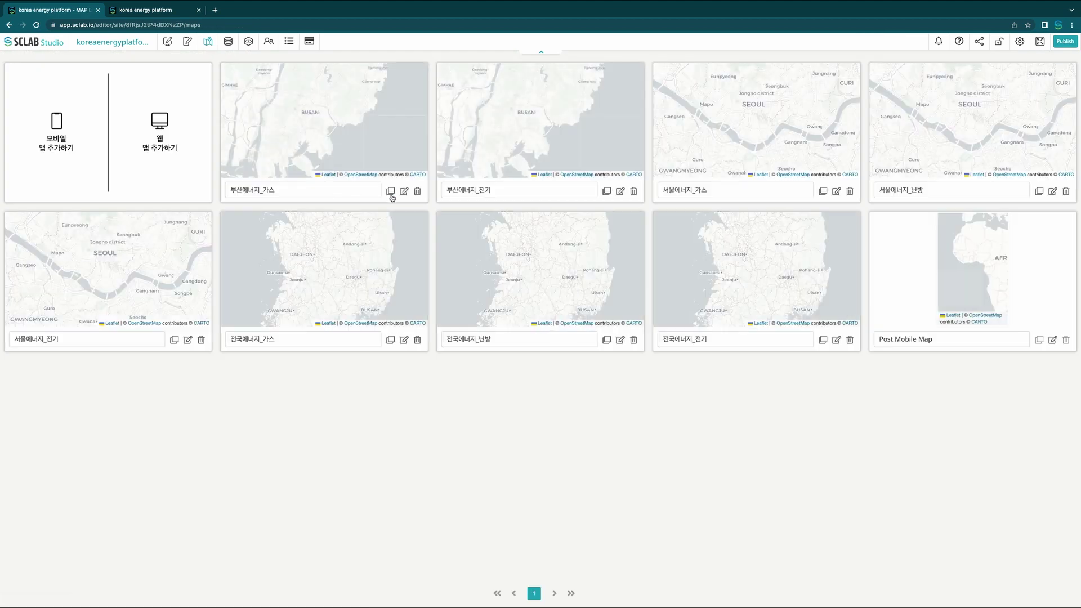
click(620, 191)
click(567, 304)
click(988, 134)
click(988, 140)
click(1008, 377)
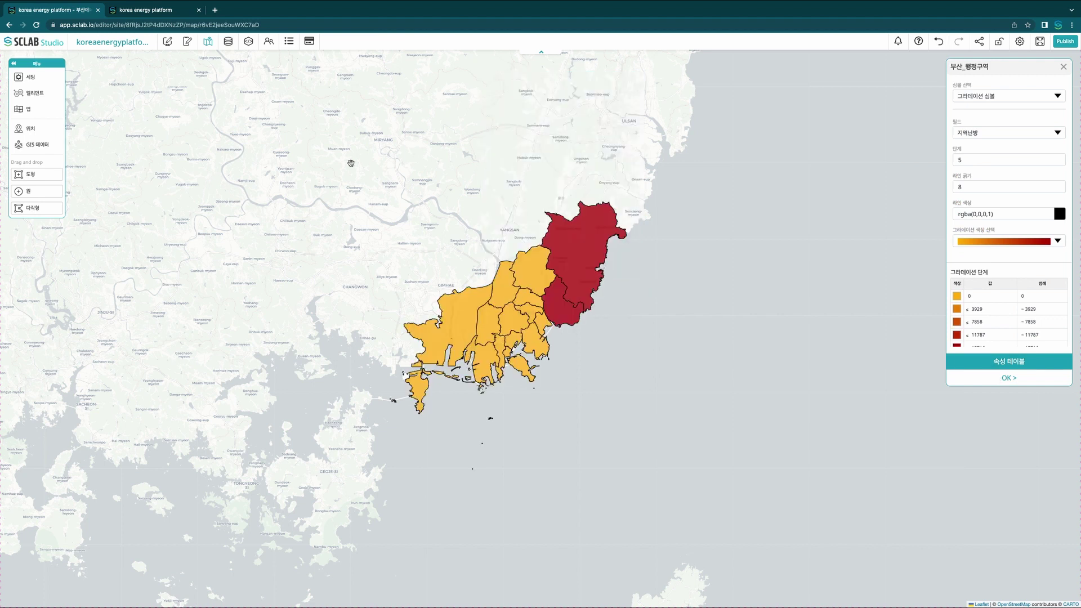
- Return to the page editor and open the 부산 page for editing from the page list
click(167, 42)
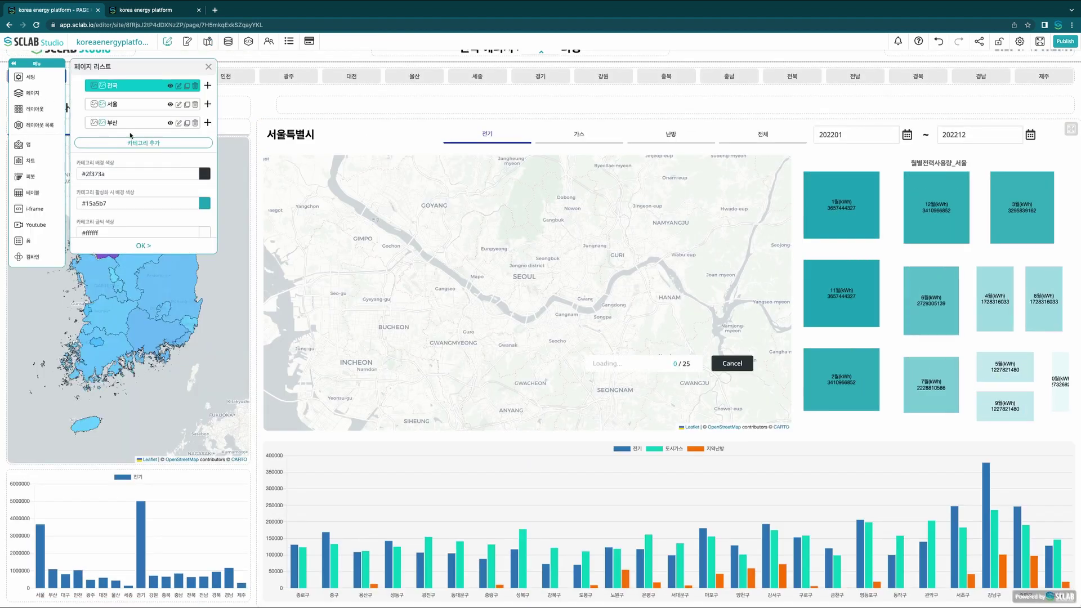
click(180, 123)
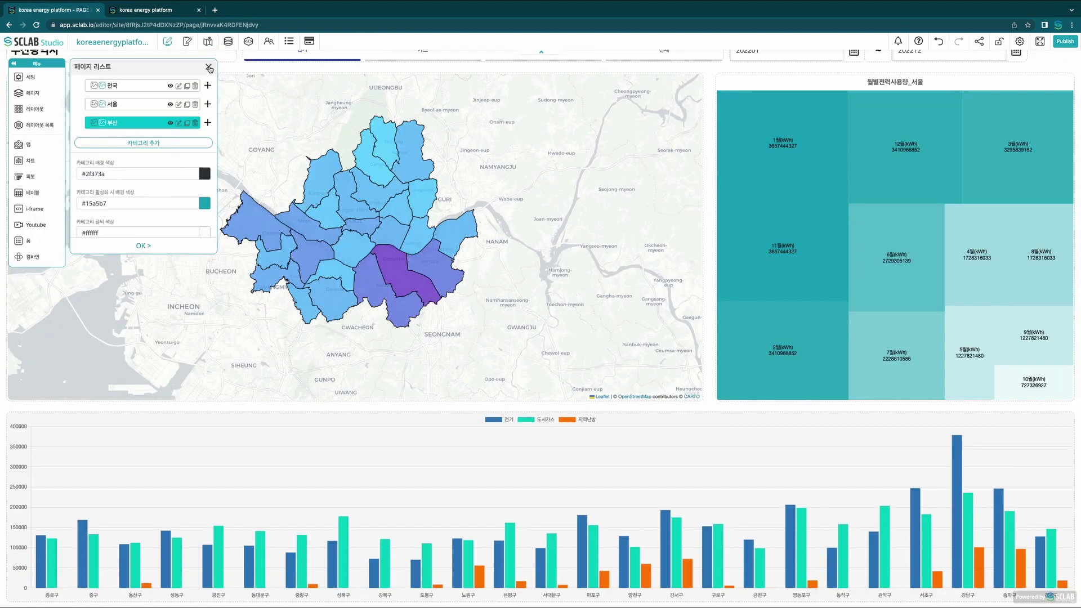
click(209, 67)
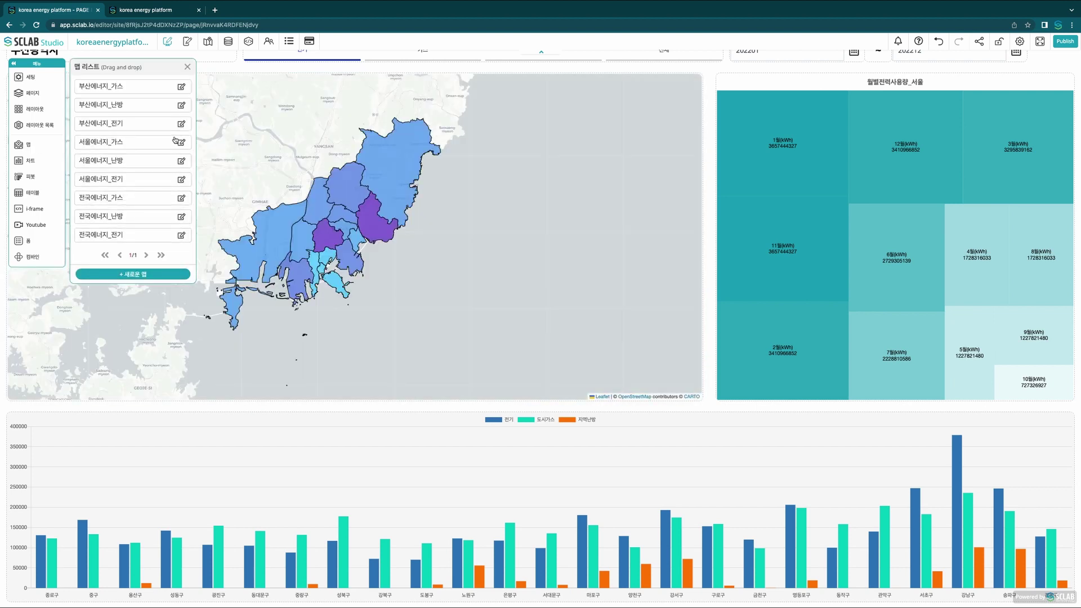
- Place the 월별전력사용량_부산 treemap chart in the monthly layout of the 부산 page
click(29, 160)
drag(116, 86, 788, 169)
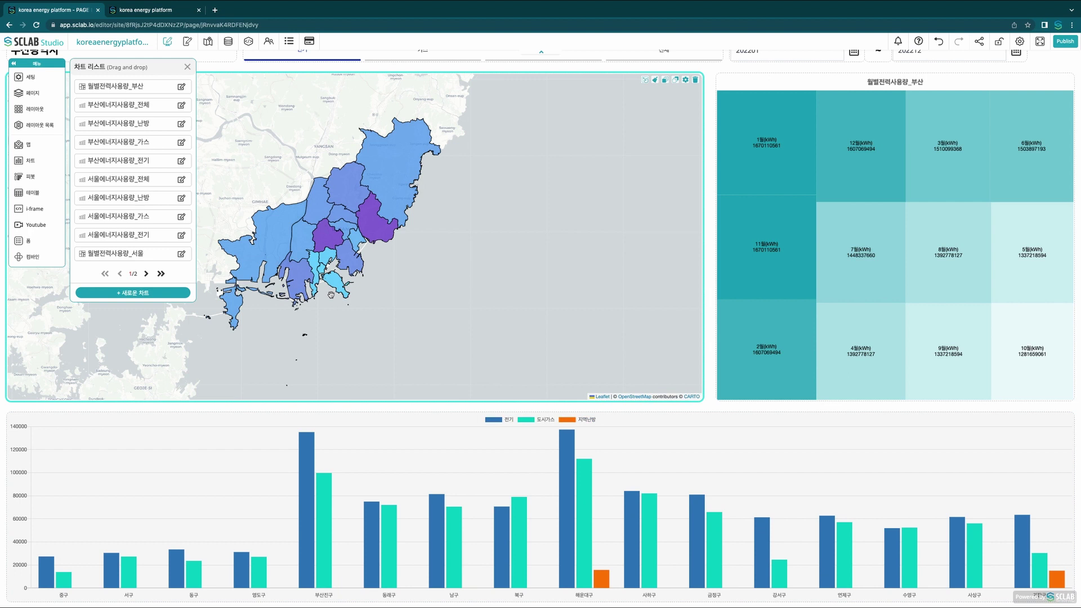
- Create a combine function 부산에너지타입 with a tab menu of the same name, labelled 전기, 가스, 난방 and 전체
click(31, 257)
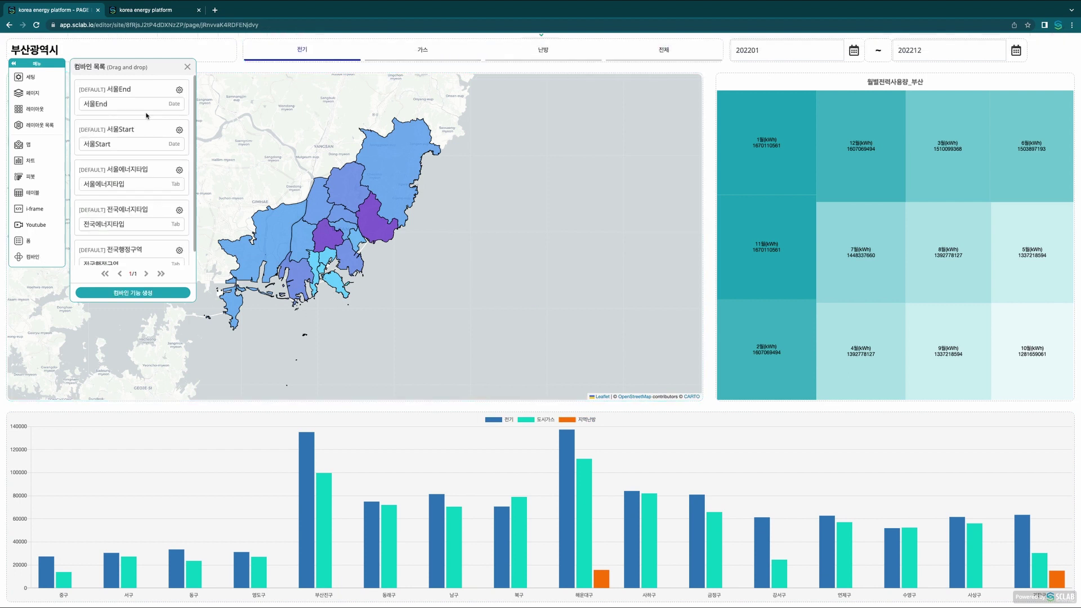
click(144, 293)
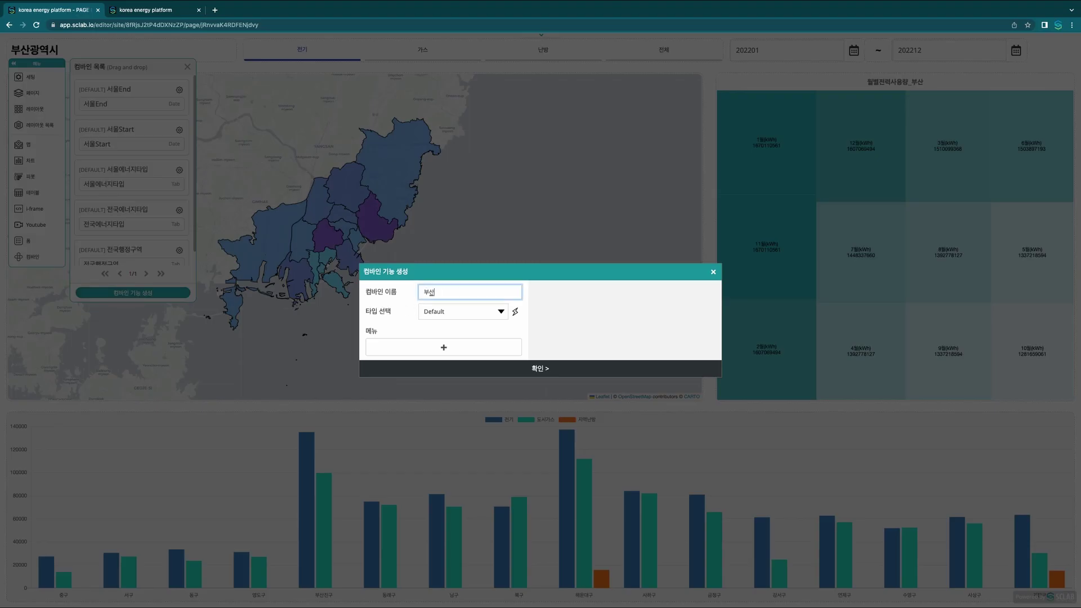
click(443, 347)
click(426, 286)
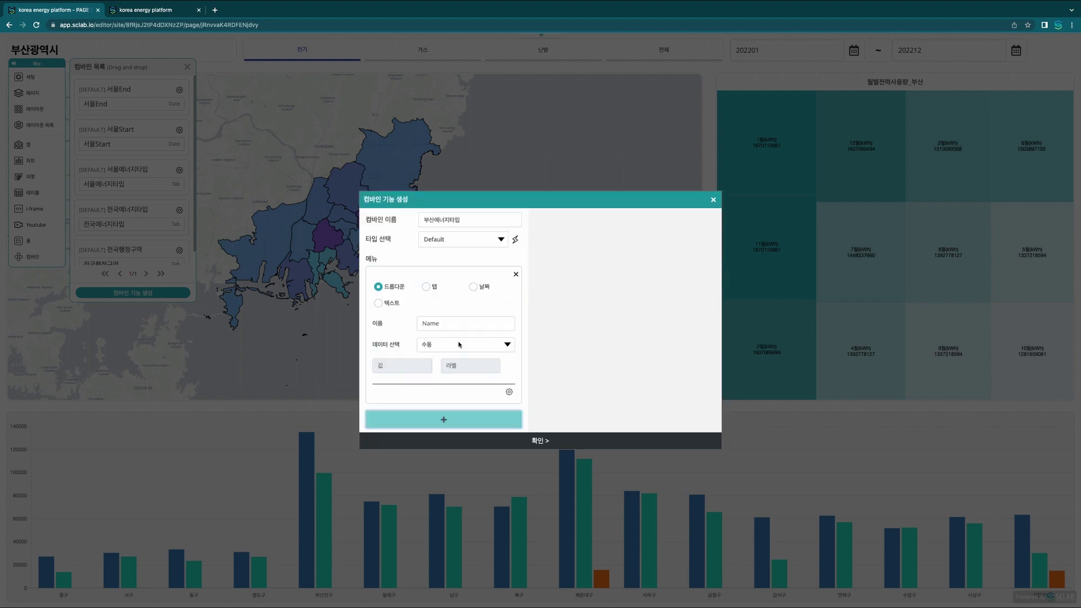
click(509, 392)
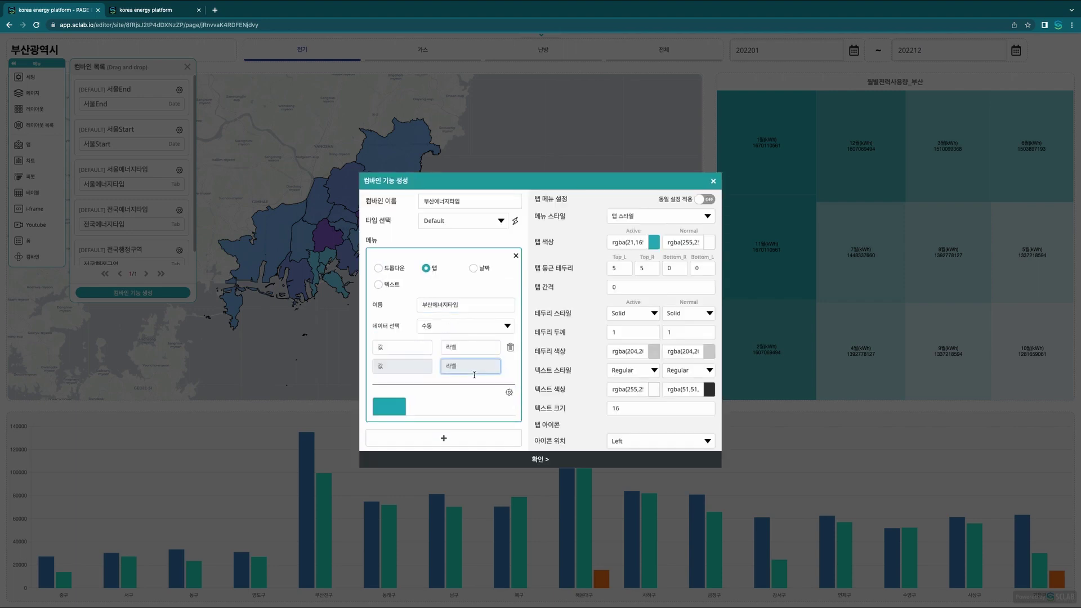
click(476, 368)
click(473, 364)
click(468, 360)
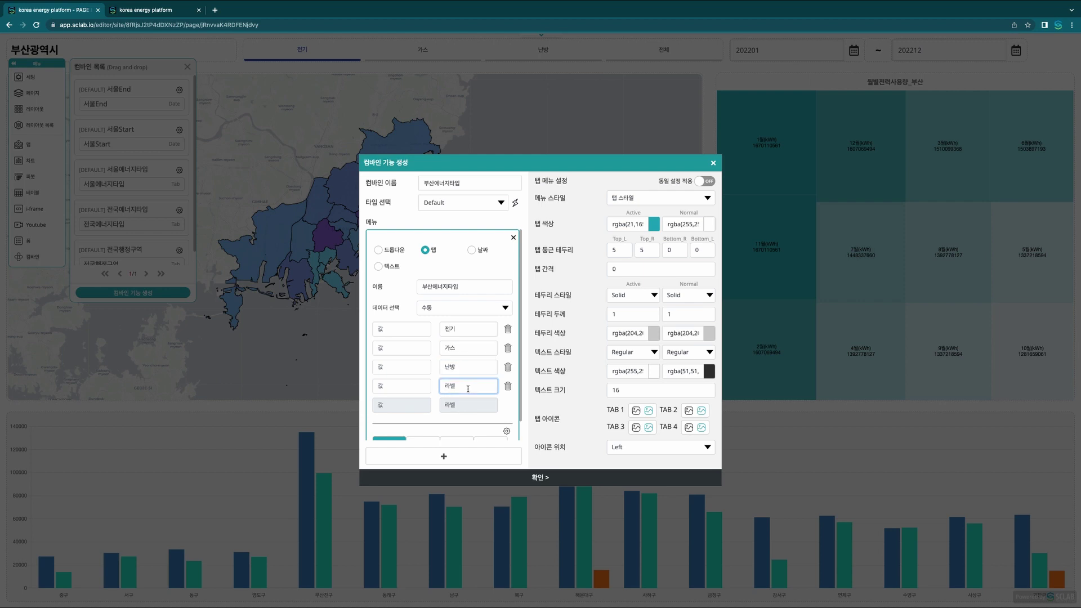
- Set the tab menu to 라인 스타일 with a tab gap of 10 and dark blue active line and text colours
click(660, 198)
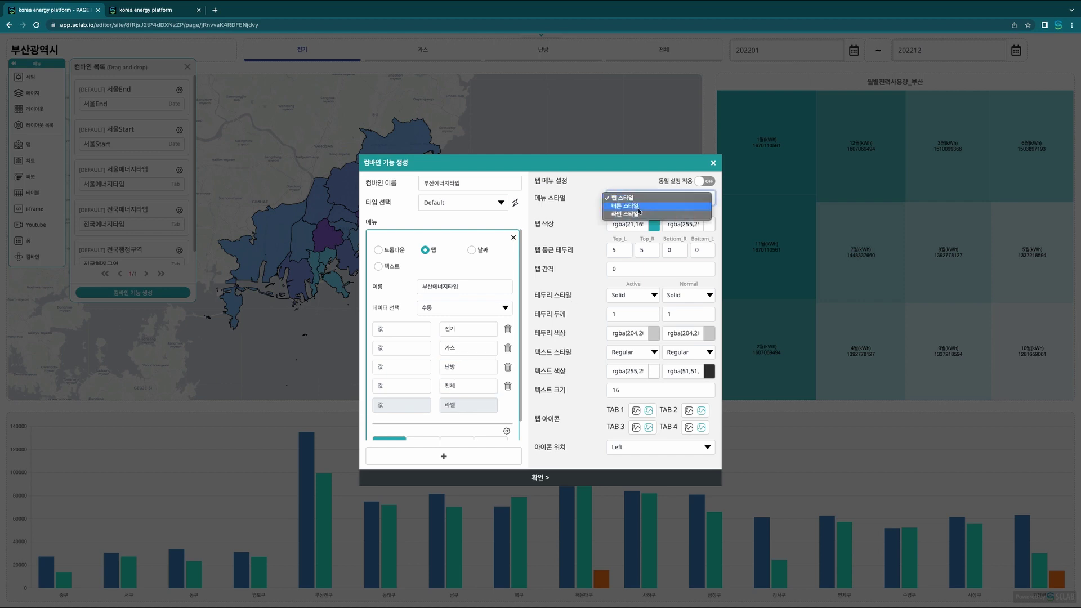
click(625, 210)
click(659, 217)
text(10)
double_click(609, 263)
click(652, 284)
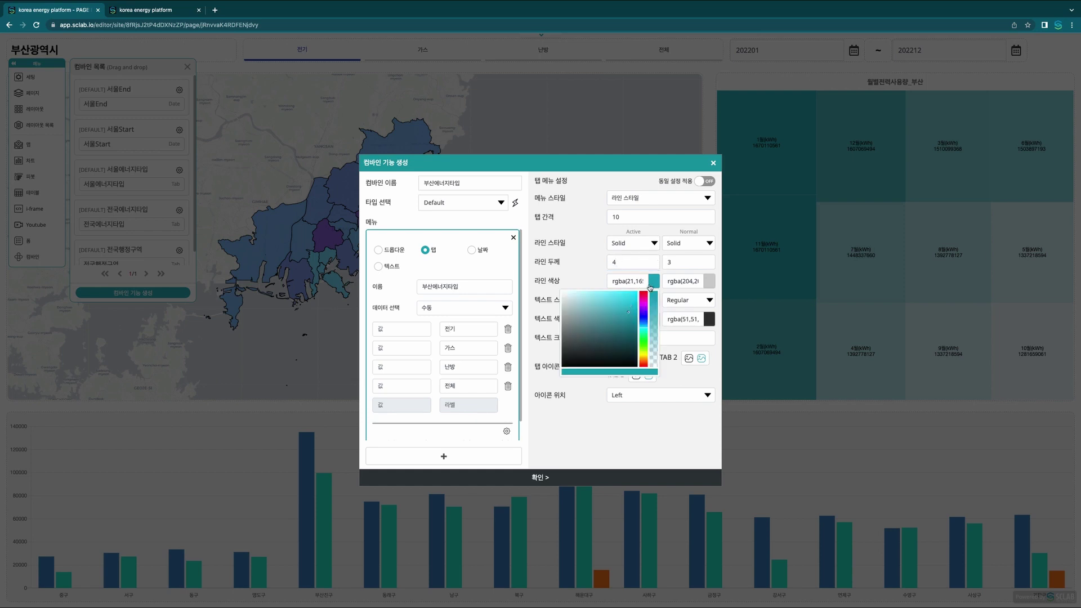
click(641, 320)
click(618, 322)
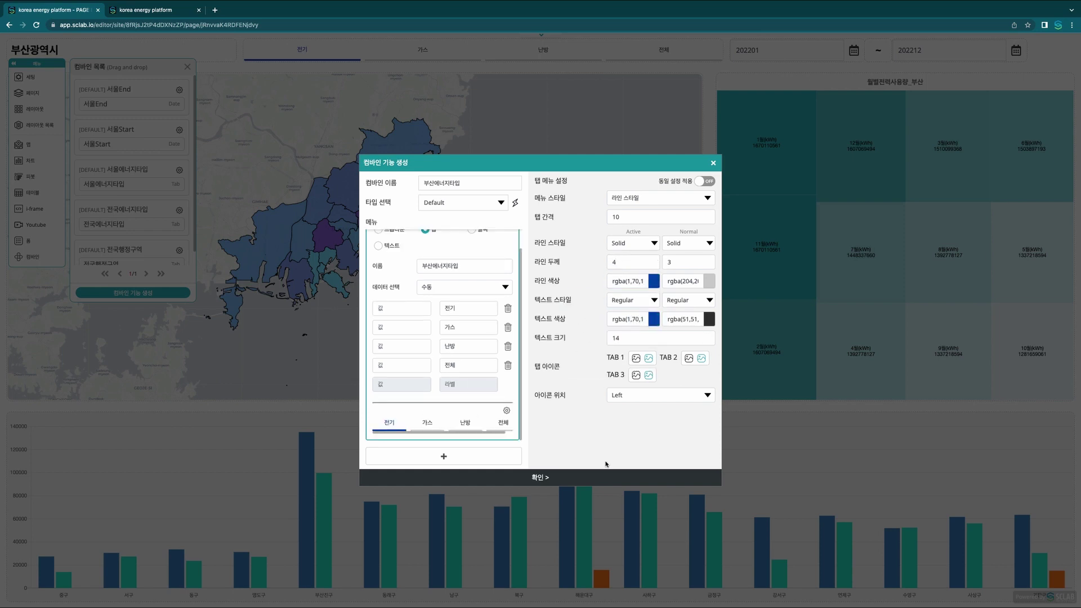
- Give the 전기 tab a layout-change action that shows the 부산에너지_전기 map in the 지도 layout of the 부산 page
click(515, 203)
click(605, 305)
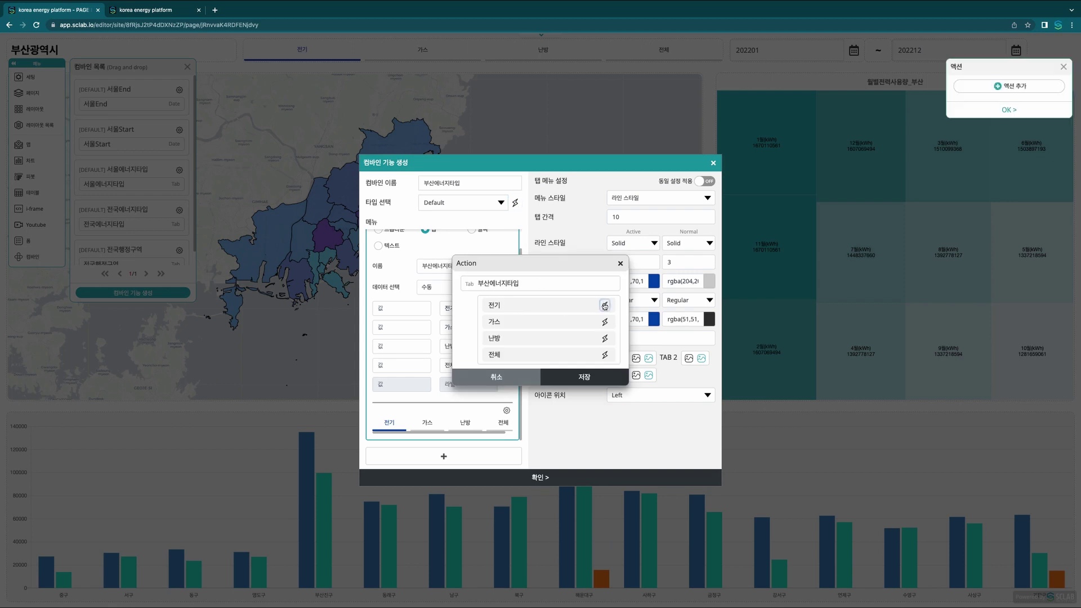
click(985, 90)
click(985, 90)
click(794, 238)
click(772, 263)
click(782, 265)
click(788, 299)
click(791, 319)
click(787, 357)
click(794, 385)
click(788, 408)
- Set the 전기 tab's second action to show the 부산에너지사용량_전기 chart in the 부산 page's 차트 layout and confirm
scroll(788, 394, down, 2)
click(799, 342)
click(788, 398)
click(799, 370)
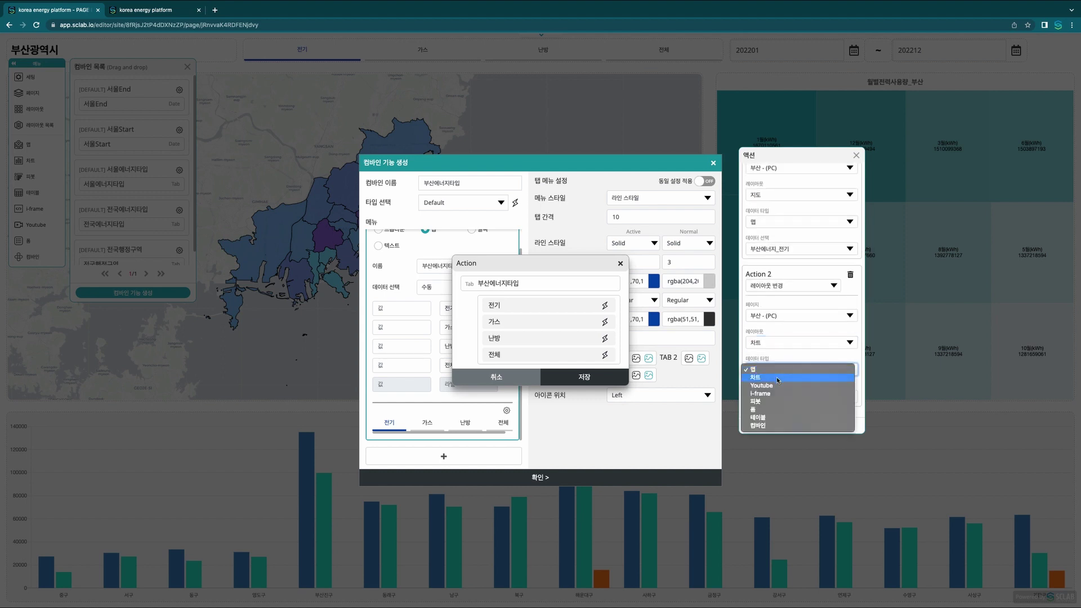
click(779, 377)
click(799, 397)
click(800, 428)
click(802, 492)
- Give the 가스 tab a layout-change action that shows the 부산에너지_가스 map in the 부산 page's 지도 layout
click(605, 322)
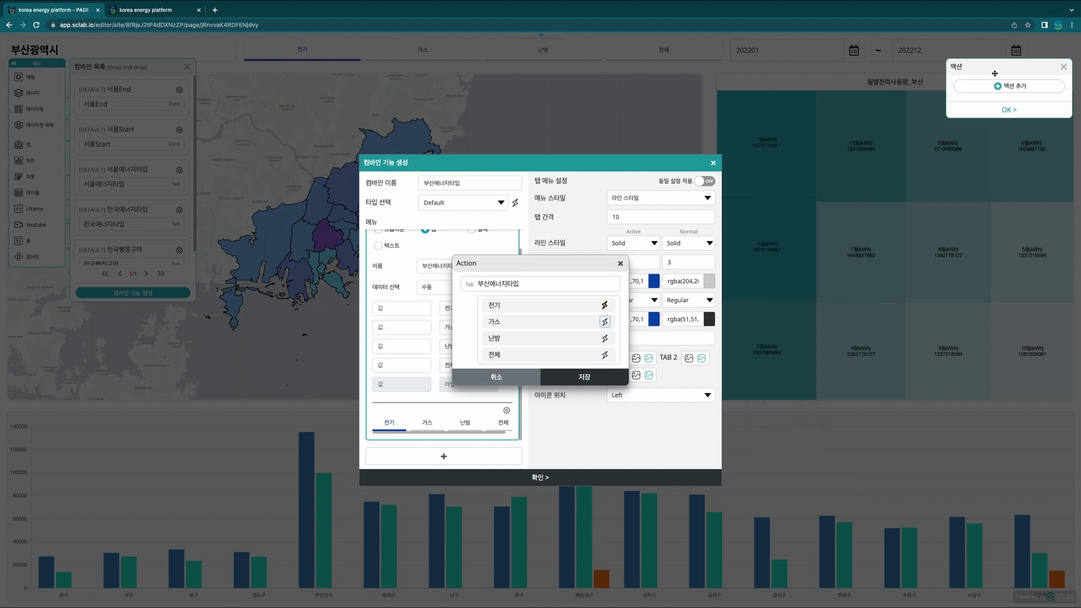
drag(995, 75, 779, 270)
click(794, 281)
click(788, 344)
click(788, 355)
click(789, 371)
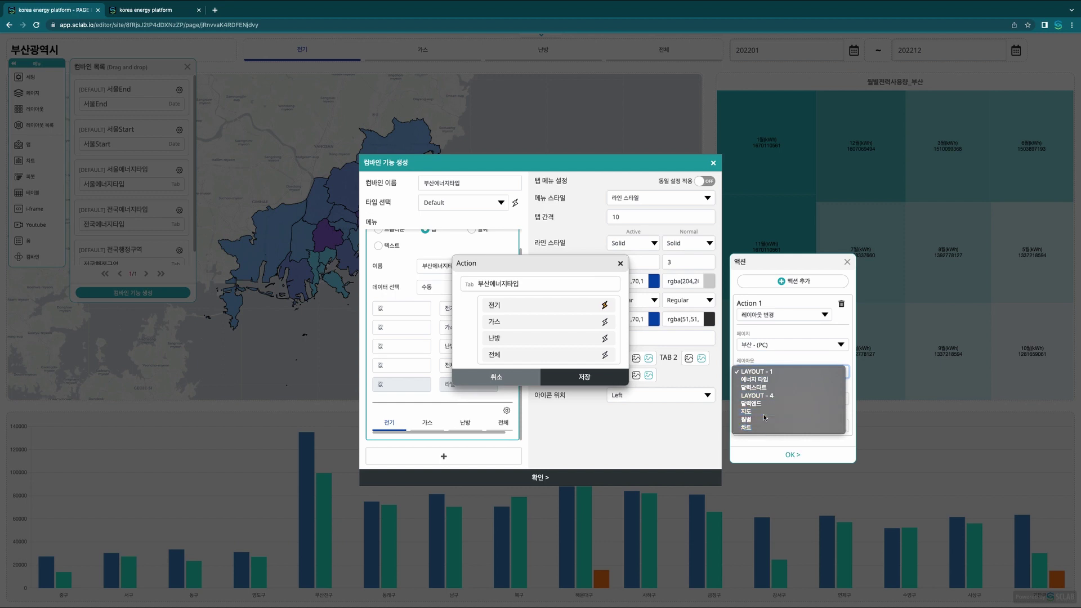
click(765, 415)
click(788, 398)
click(791, 422)
click(788, 425)
click(777, 451)
- Add a second action to the 가스 tab that shows the 부산에너지사용량_가스 chart in the 부산 page's 차트 layout
click(793, 281)
click(788, 422)
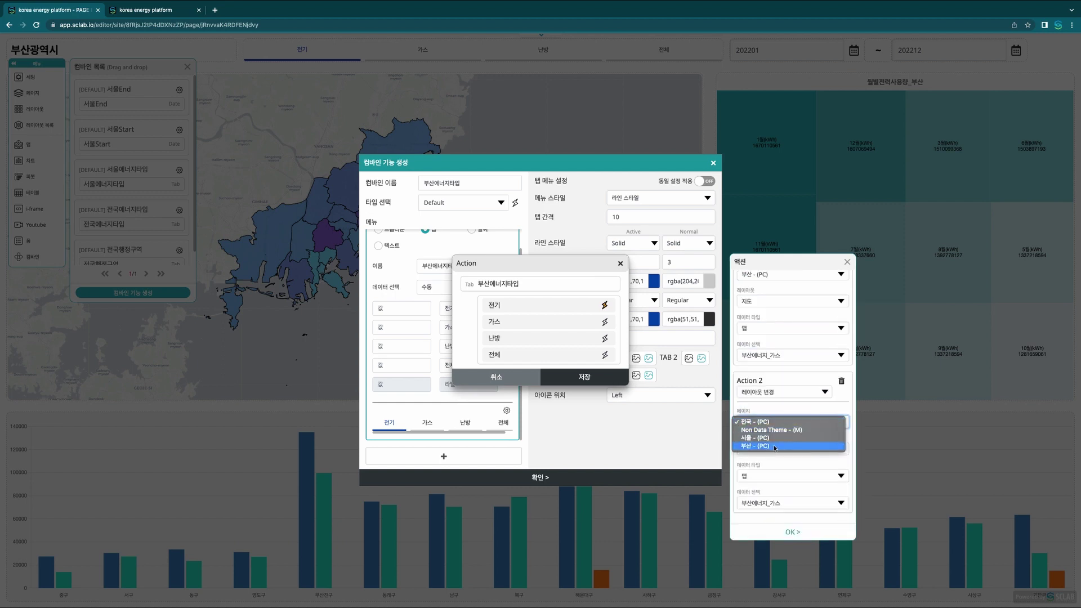
click(775, 446)
click(789, 449)
click(766, 509)
click(788, 476)
click(803, 505)
click(803, 505)
click(810, 526)
click(792, 531)
- Give the 난방 tab a layout-change action that shows the 부산에너지_난방 map in the 부산 page's 지도 layout
click(604, 338)
drag(1002, 66, 722, 268)
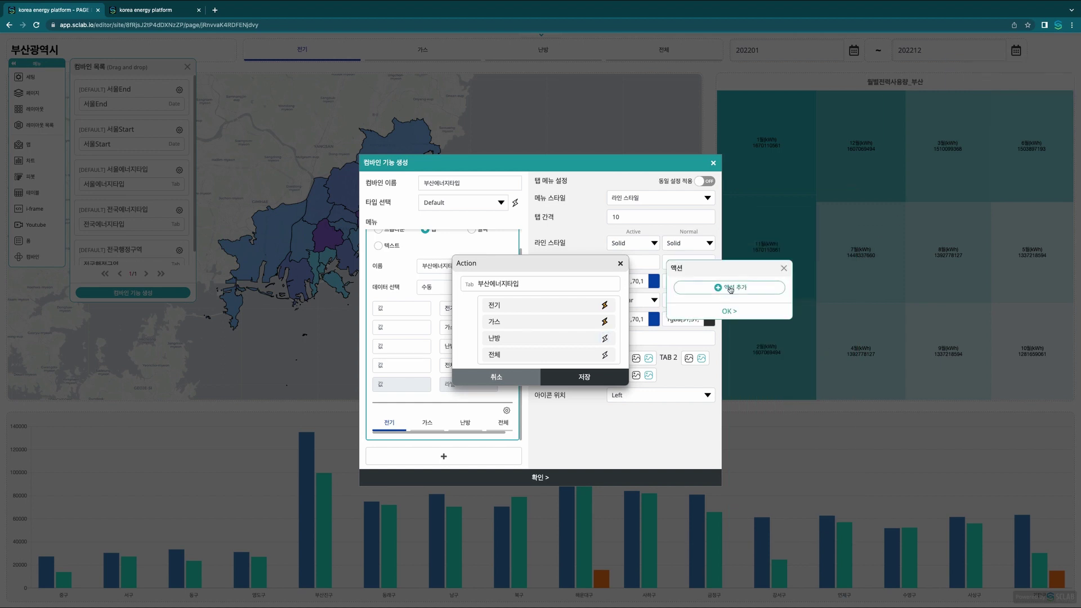
click(722, 293)
click(726, 351)
click(726, 377)
click(726, 377)
click(692, 361)
click(726, 432)
click(709, 442)
- Add a second action to the 난방 tab that shows the 부산에너지사용량_난방 chart in the 부산 page's 차트 layout
click(729, 287)
scroll(716, 428, down, 2)
click(717, 428)
click(699, 452)
click(726, 455)
click(727, 510)
click(727, 482)
click(726, 498)
click(726, 498)
click(726, 518)
click(729, 538)
- Link the 전체 tab to the 부산에너지사용량_전체 chart in the 차트 layout, then save the actions and the combine function
click(1007, 85)
click(1005, 150)
click(991, 174)
click(1005, 176)
click(991, 231)
click(1005, 204)
click(991, 219)
click(1005, 230)
click(1000, 287)
click(1047, 256)
click(584, 376)
click(541, 476)
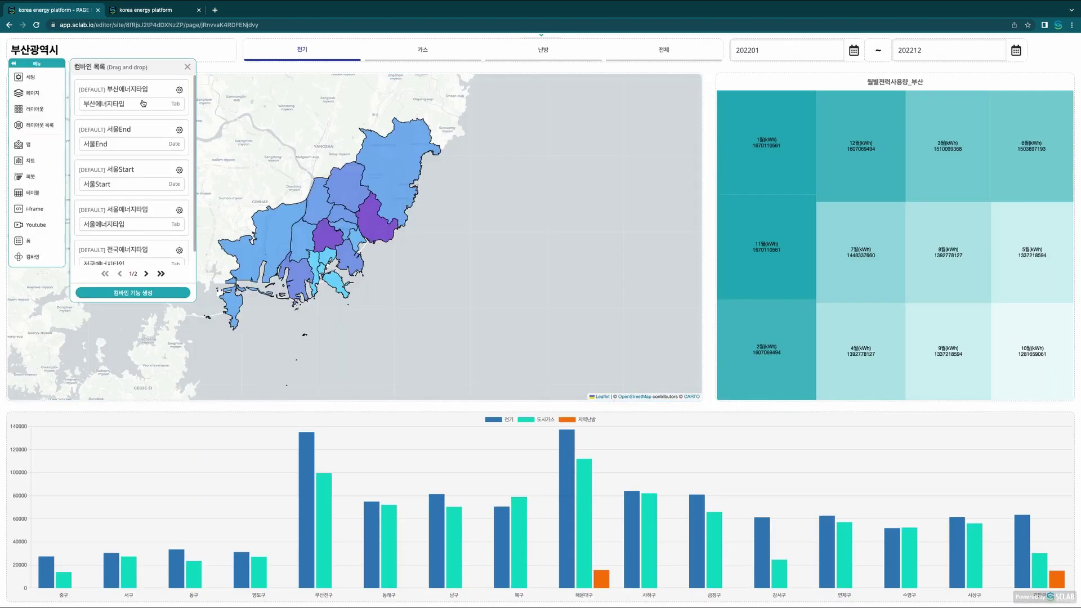
- Publish the site with the updated 부산 page
click(532, 36)
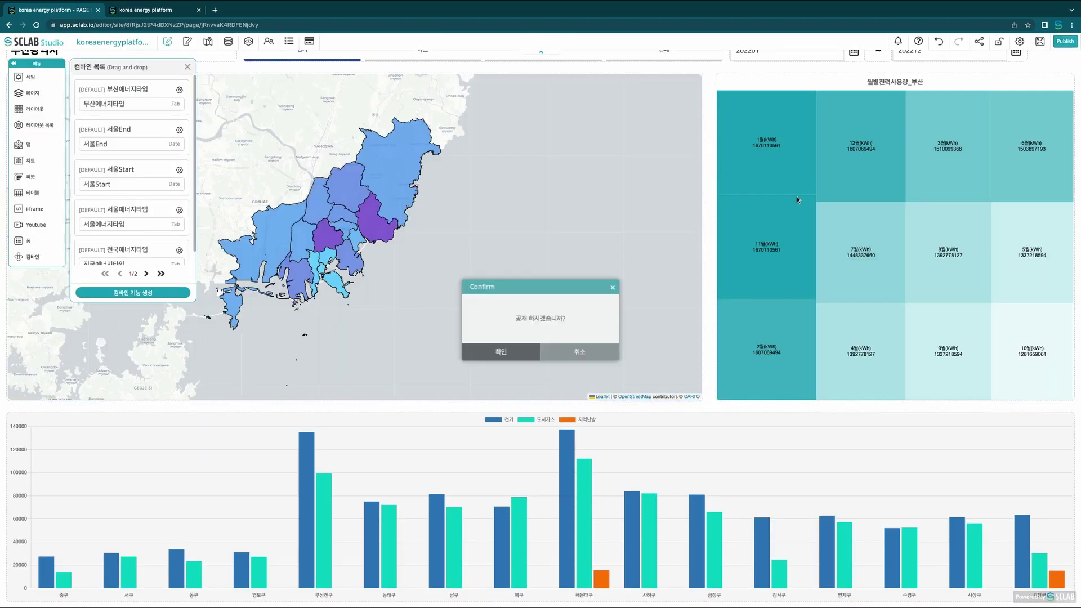
click(492, 308)
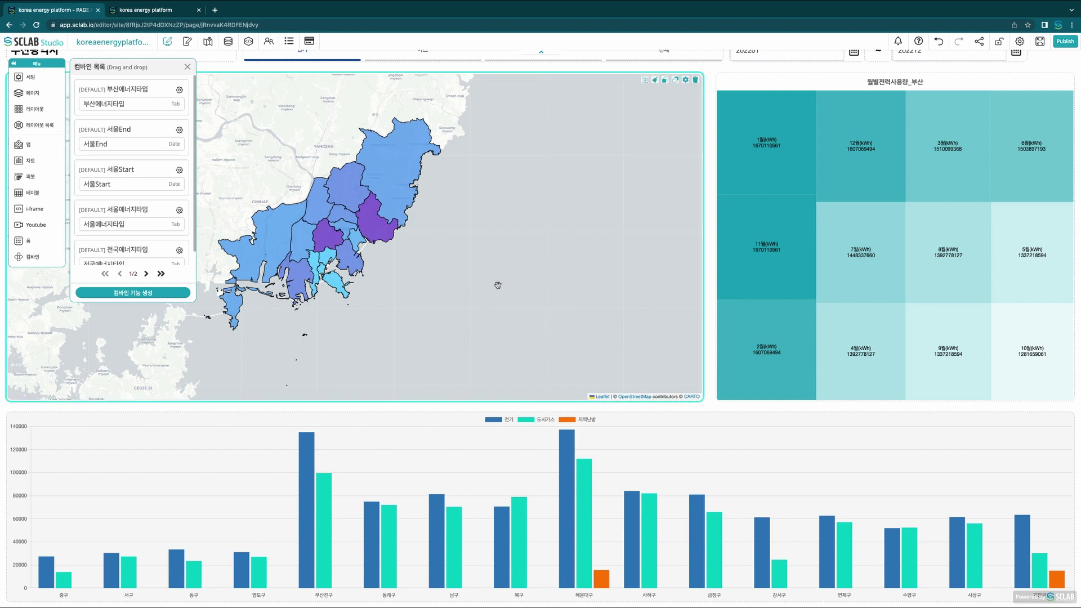
- Open the published site, switch to 부산 and check its 가스 and 전체 views
key(ctrl+Tab)
click(100, 78)
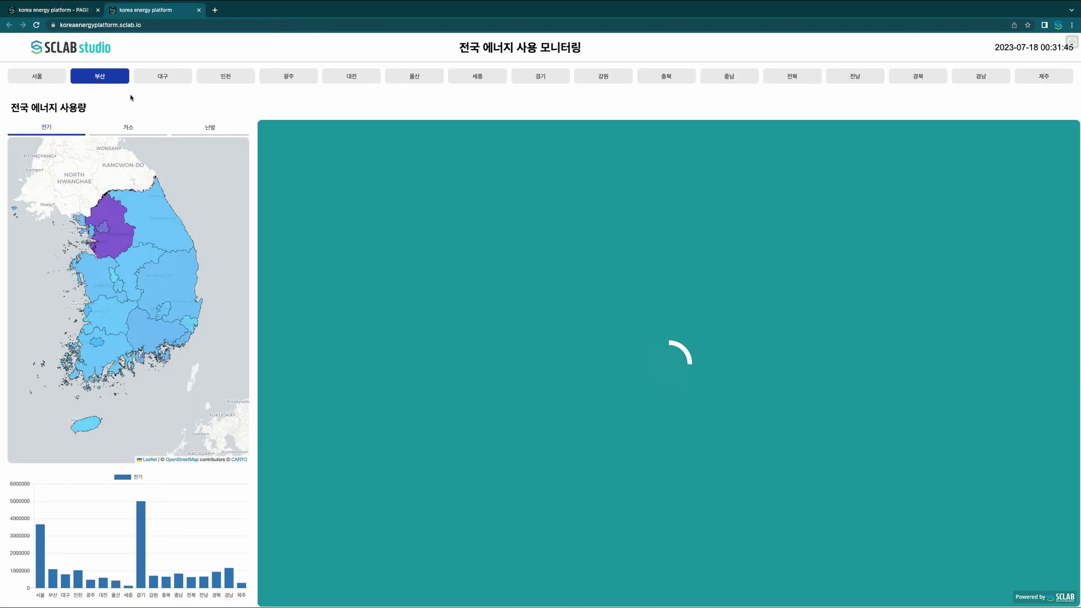
click(591, 140)
click(763, 136)
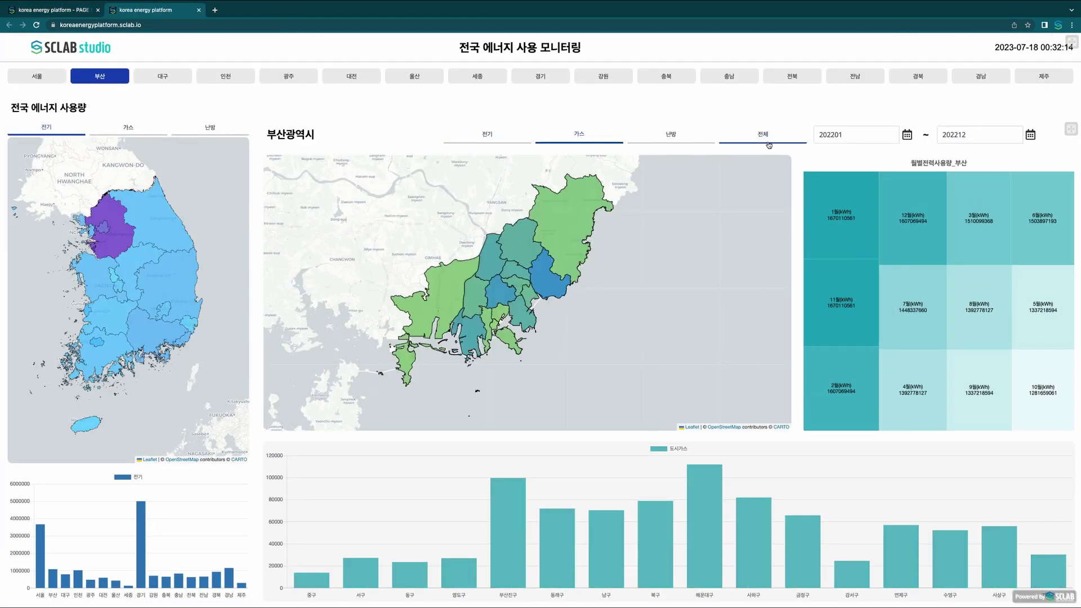
- Return to the editor, duplicate the 부산 page as 대구 and open the new page for editing
click(85, 9)
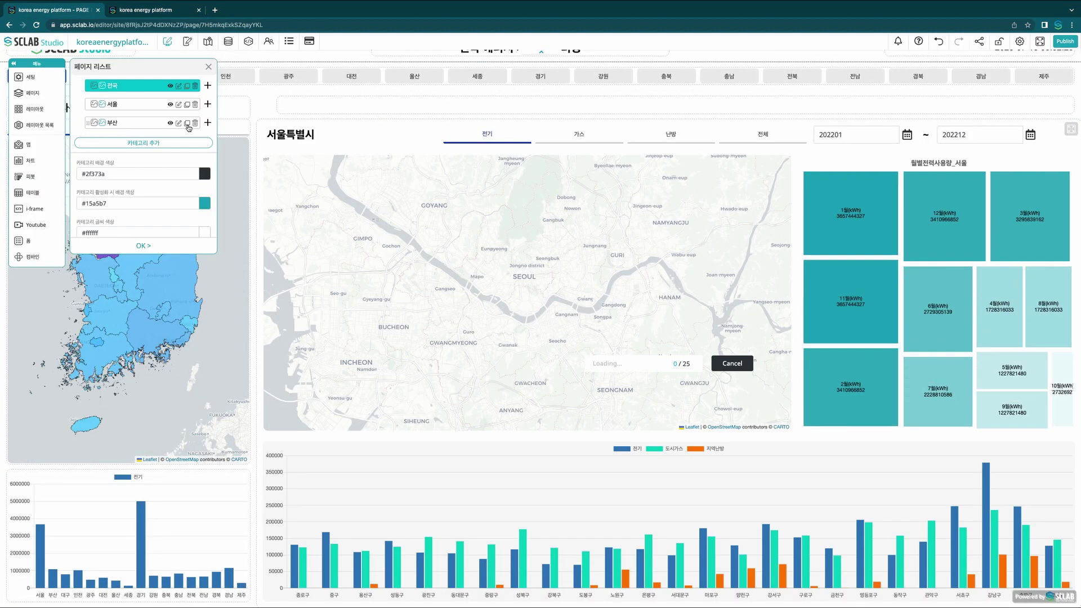
click(108, 140)
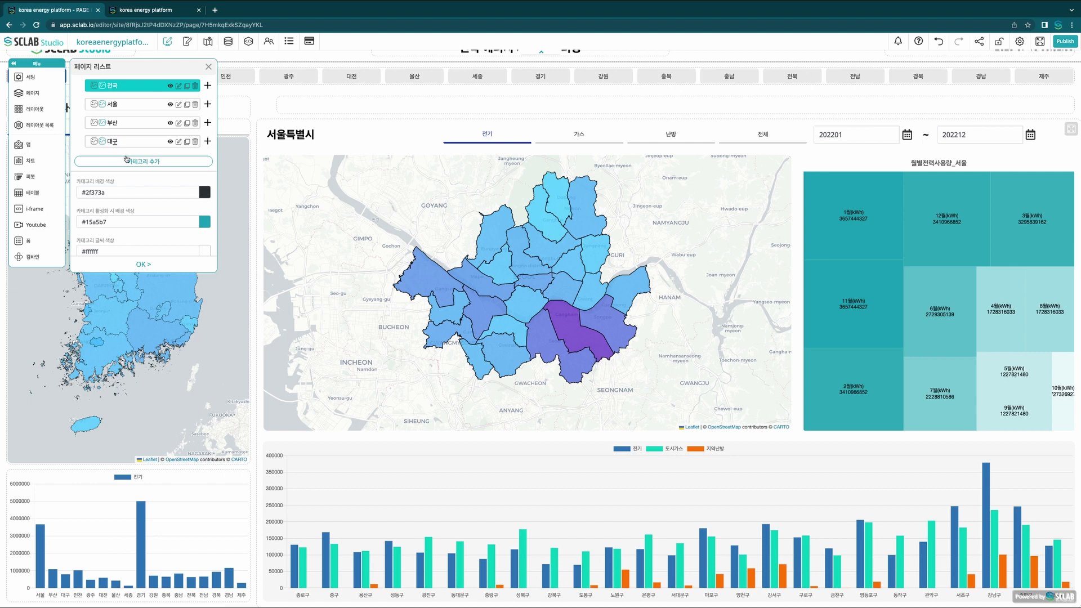
click(185, 142)
- Change the heading text of the 대구 page to 대구광역시
drag(91, 303, 64, 303)
click(93, 303)
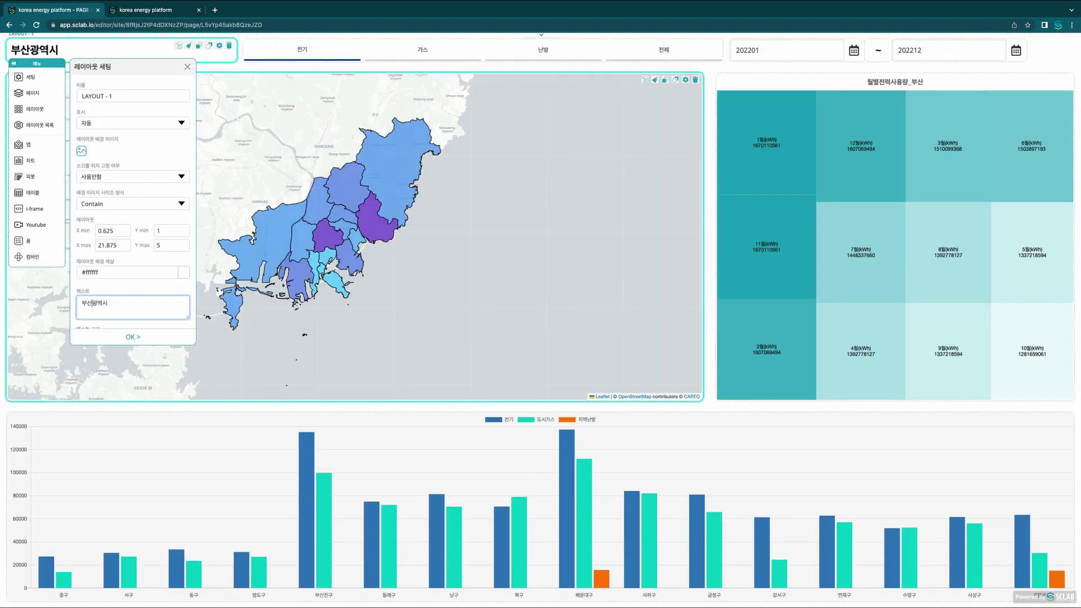
click(132, 337)
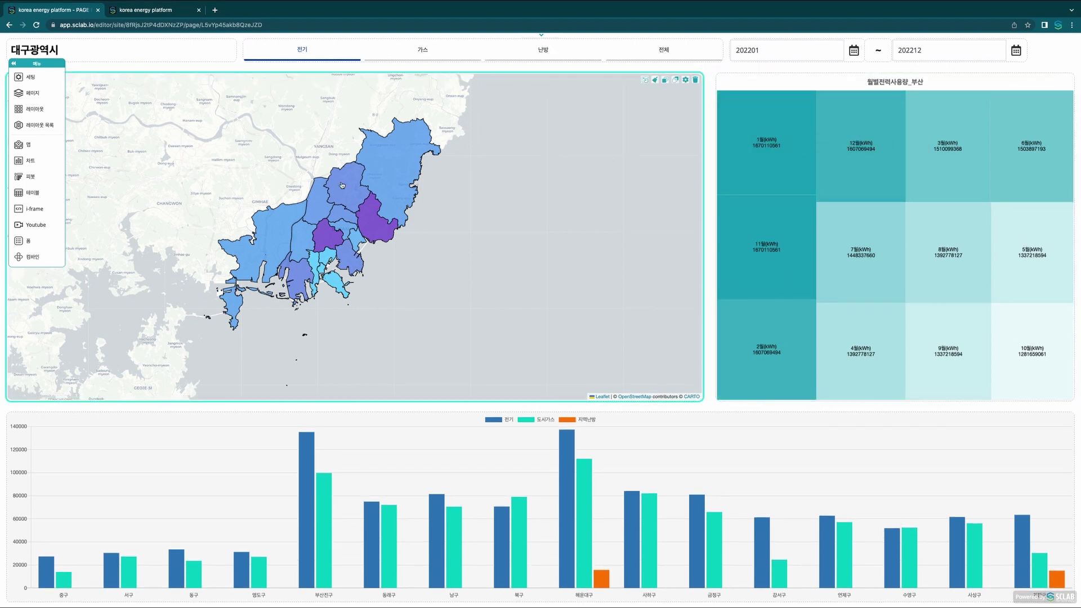
- Upload 대구_에너지 사용량.csv in the data editor and choose Bar Chart (white) for it
click(228, 42)
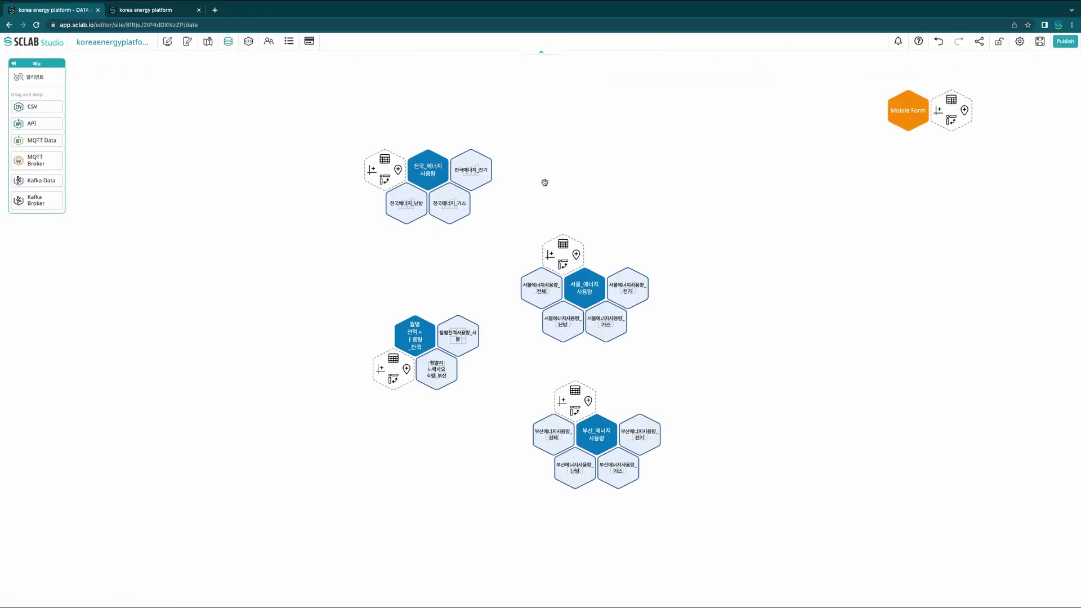
drag(32, 106, 495, 537)
click(527, 10)
click(535, 21)
click(559, 44)
click(558, 29)
click(645, 59)
click(690, 179)
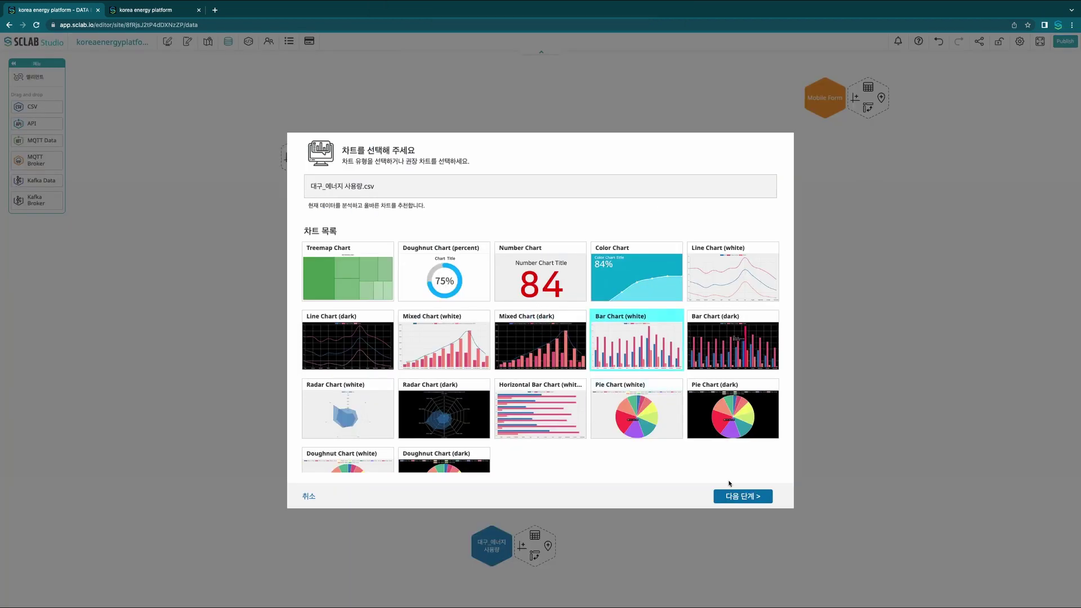
click(741, 496)
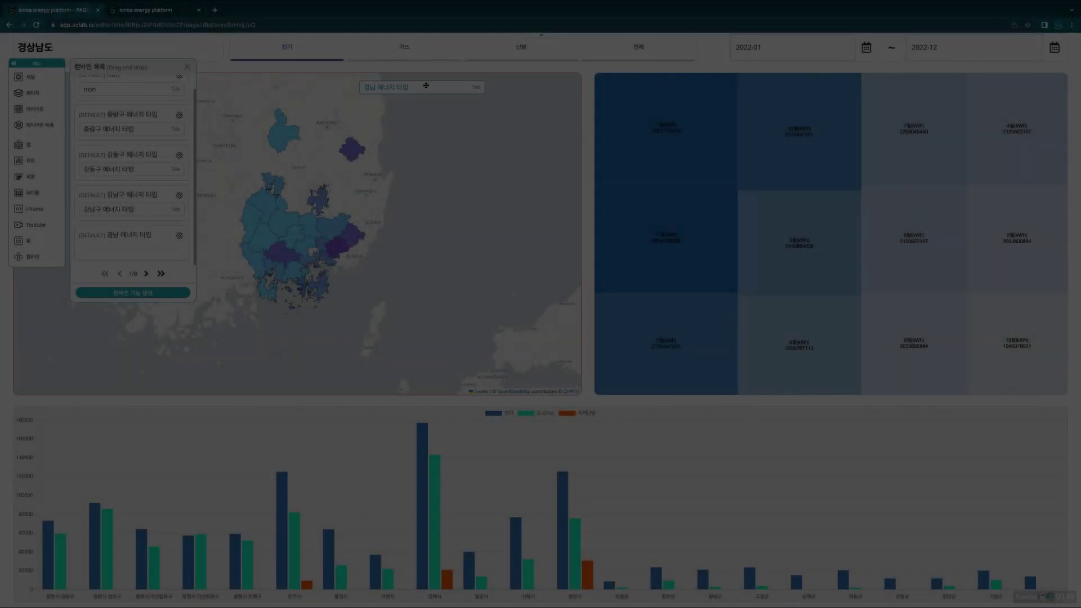
- Place the 경남 에너지 타입 combine menu in the energy type layout of the 경상남도 page
drag(426, 86, 445, 63)
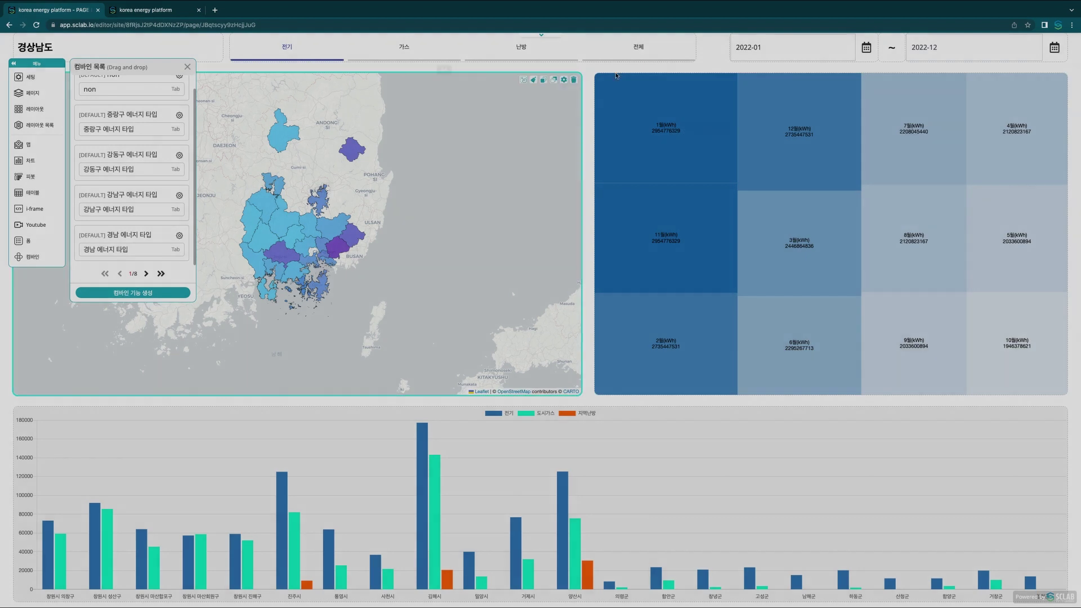
click(670, 228)
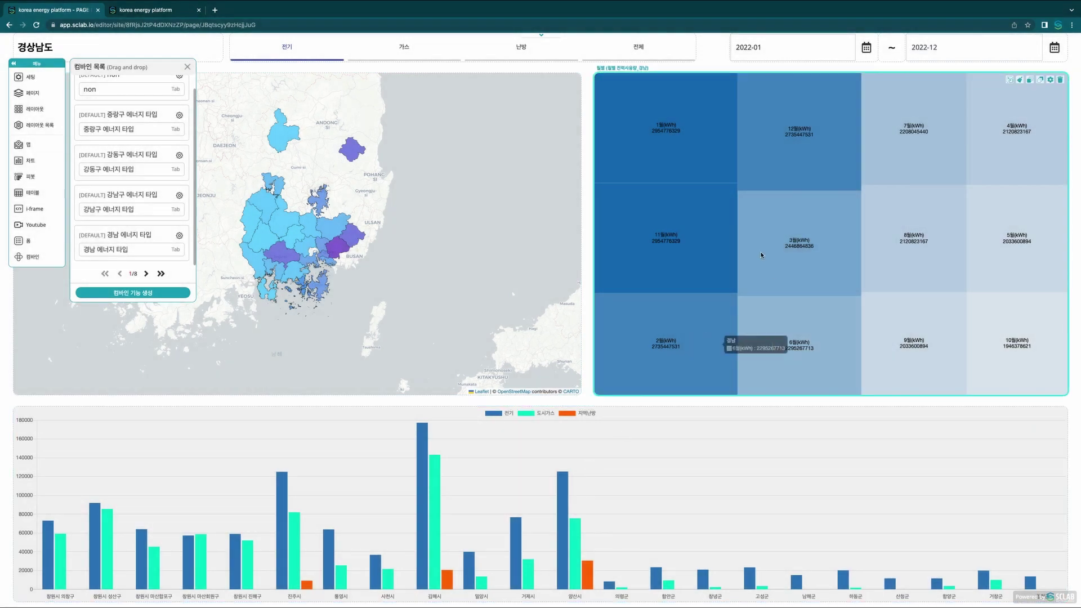
click(535, 203)
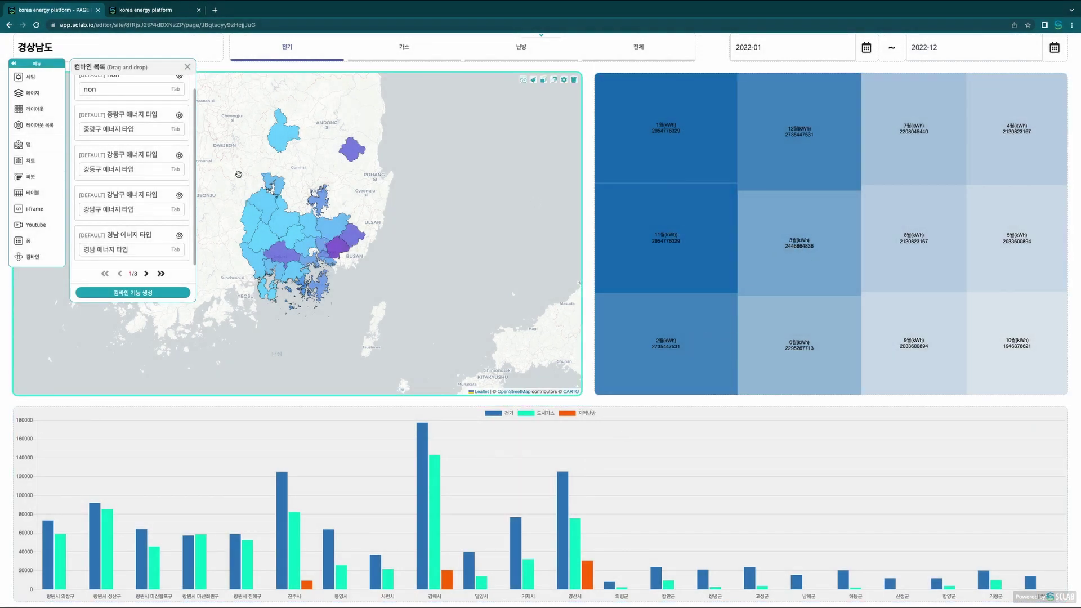
- Enable guest access for the 경남 page, save the setting and publish the site
mouse_move(546, 38)
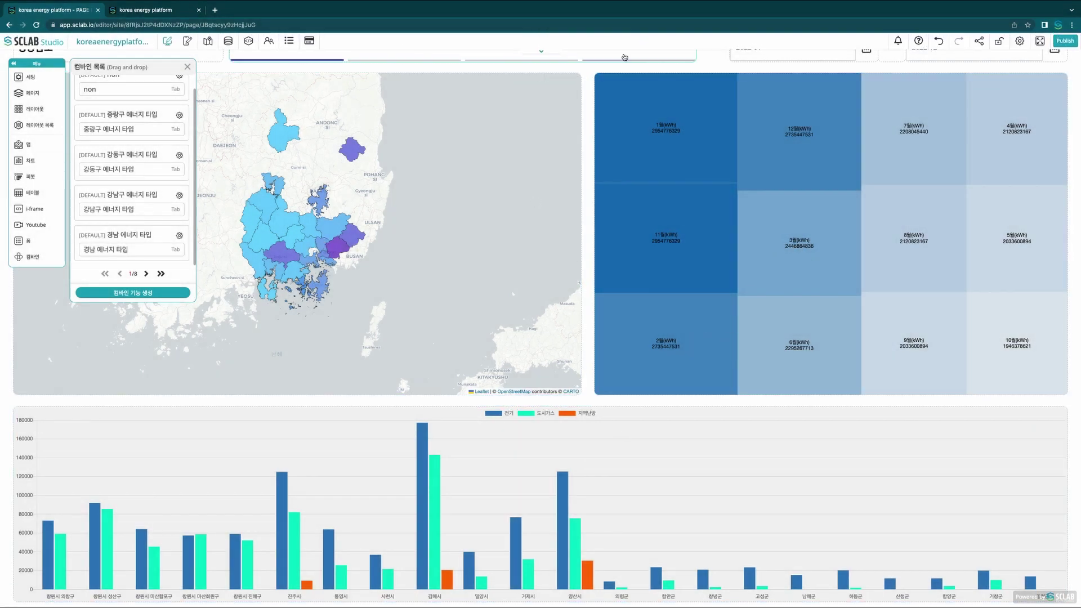
click(277, 44)
click(81, 115)
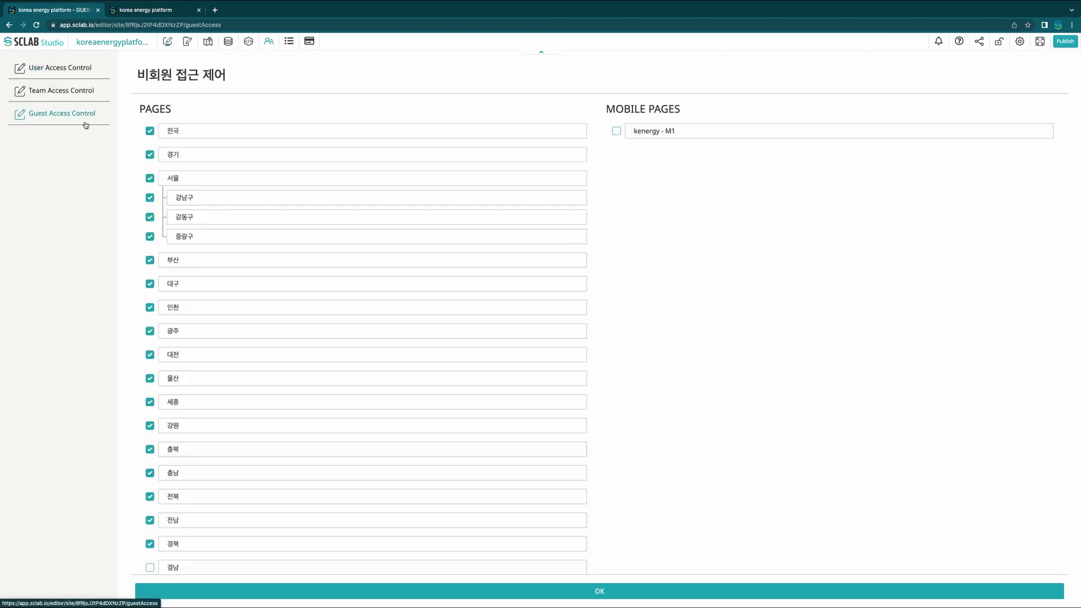
scroll(265, 321, down, 1)
click(150, 544)
click(532, 597)
click(541, 355)
click(1066, 45)
click(485, 358)
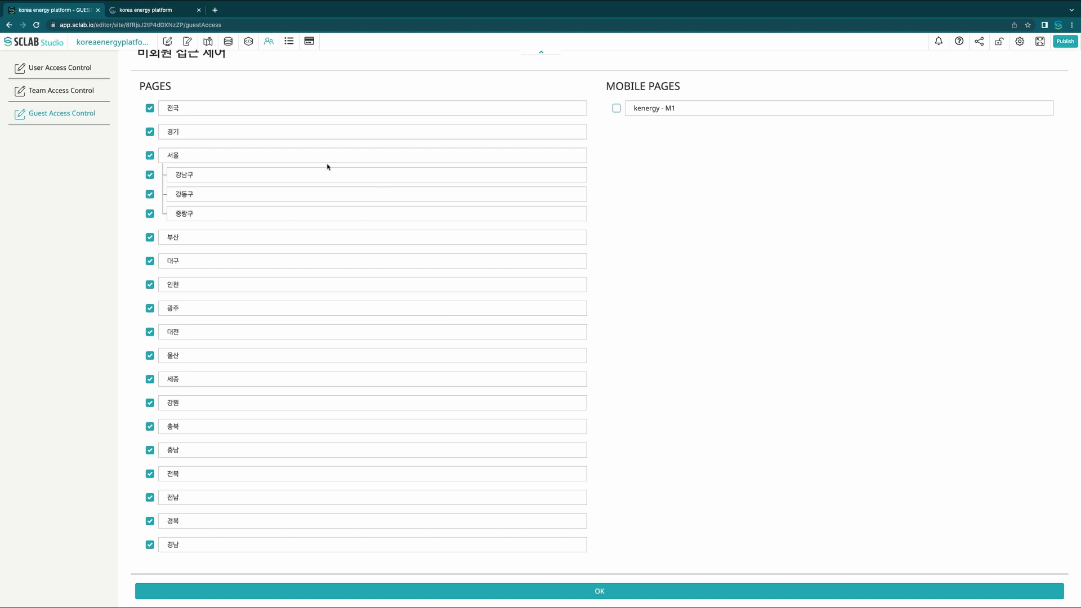
- Check the published site by switching to the 부산 and 대구 pages
click(140, 12)
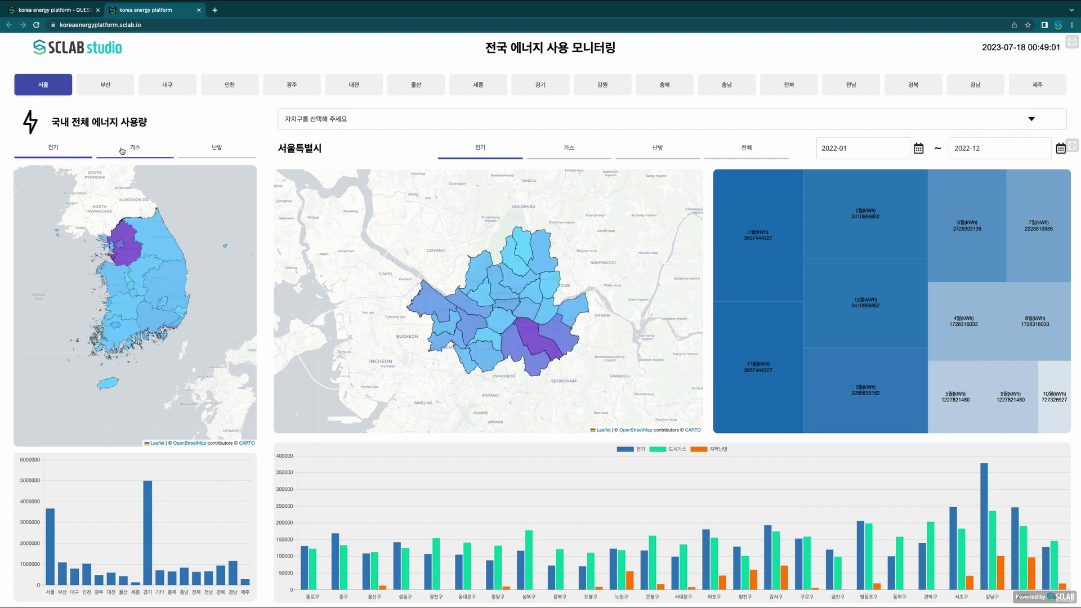
click(121, 85)
click(163, 87)
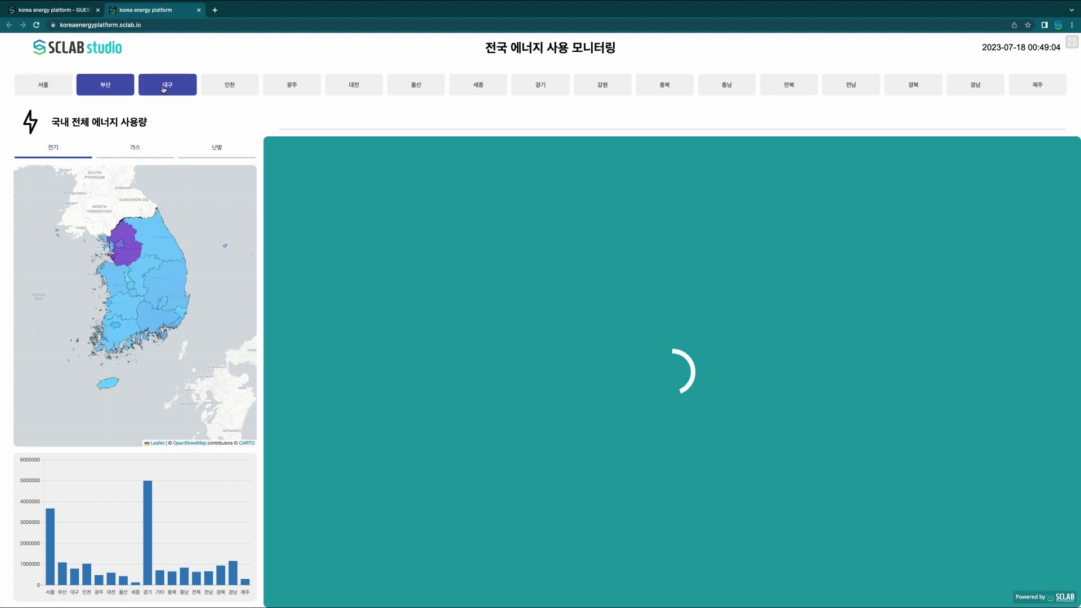
- Check the published site by switching through the 인천, 광주, 대전, 울산, 세종 and 경기 pages
click(248, 86)
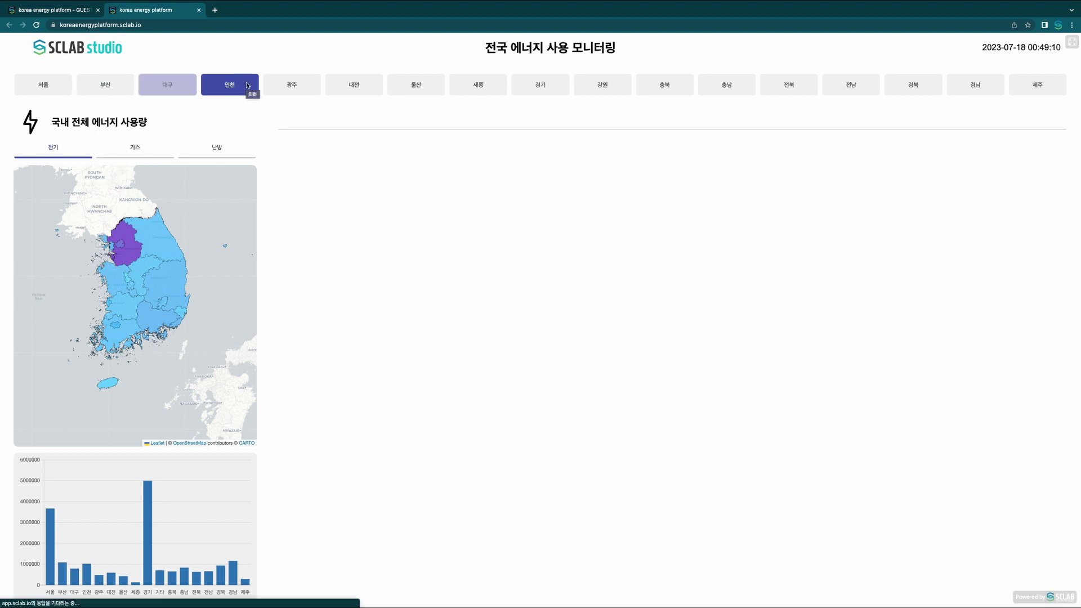
click(313, 84)
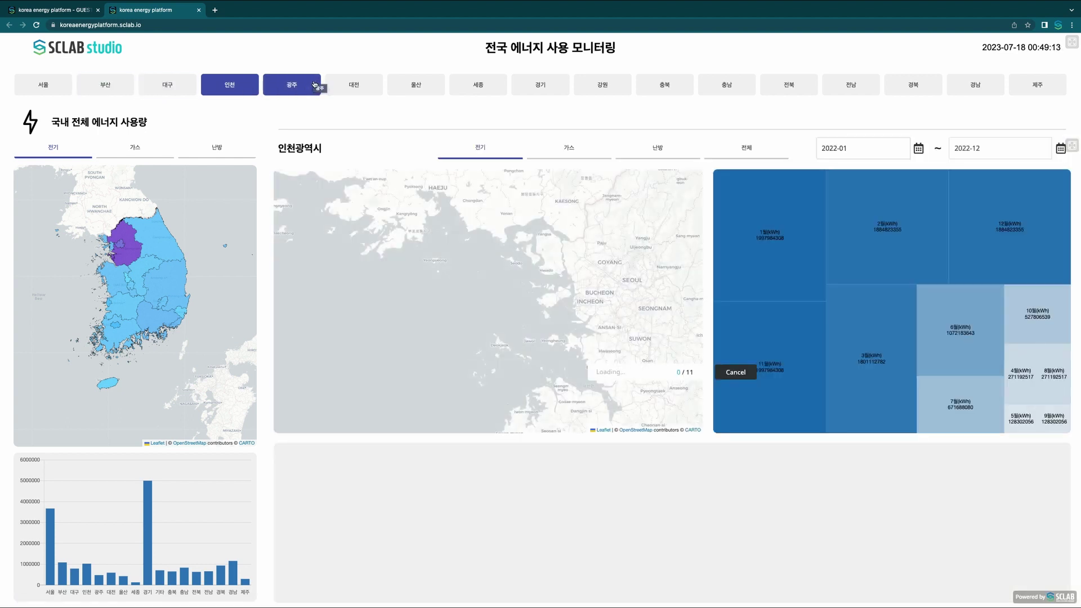
click(361, 86)
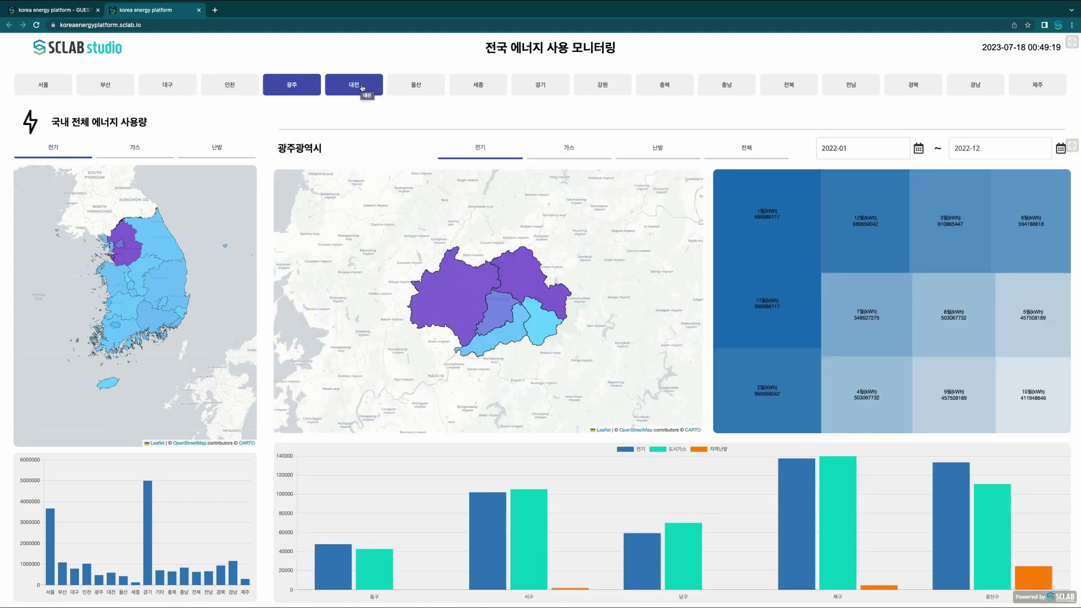
click(362, 87)
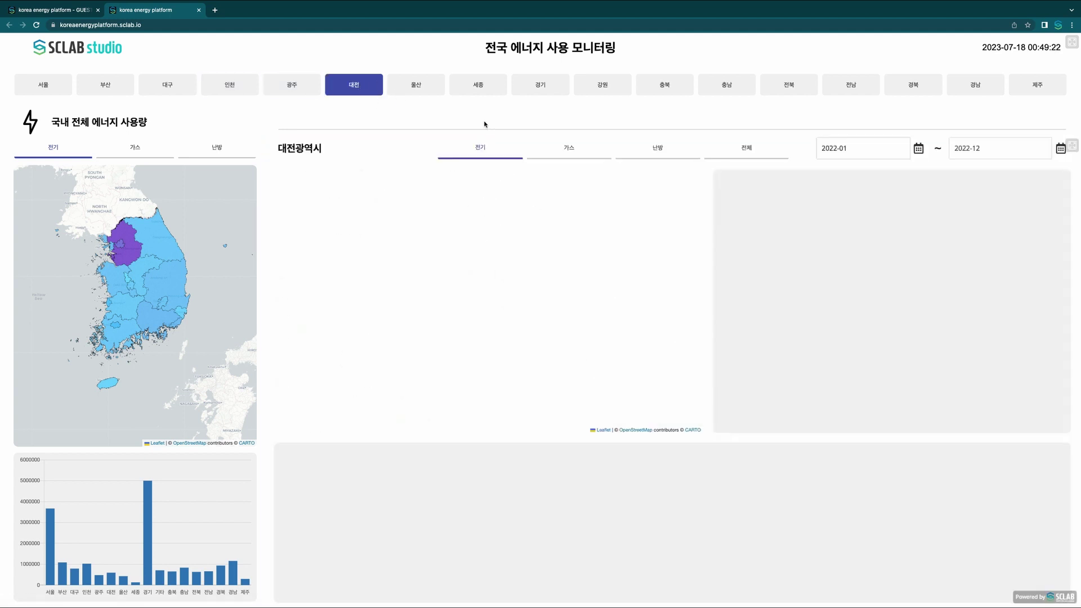
click(427, 92)
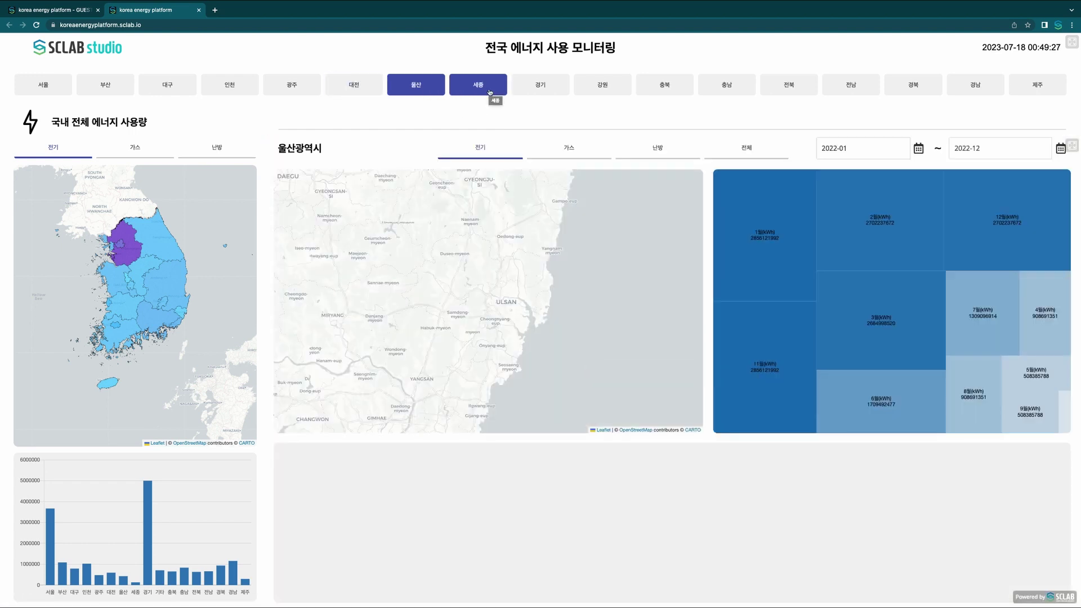
click(490, 92)
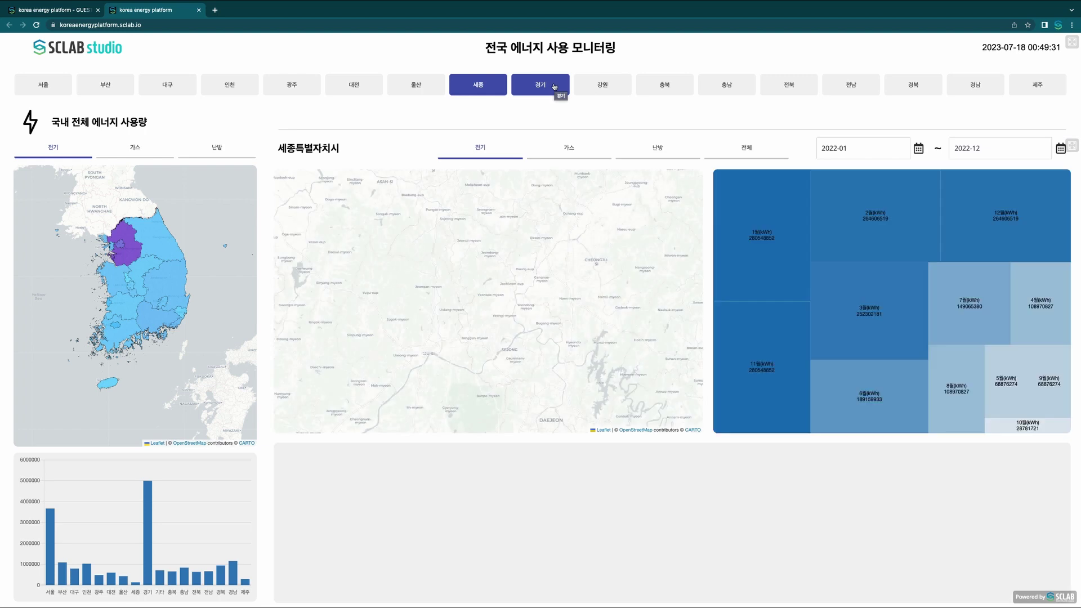
click(555, 87)
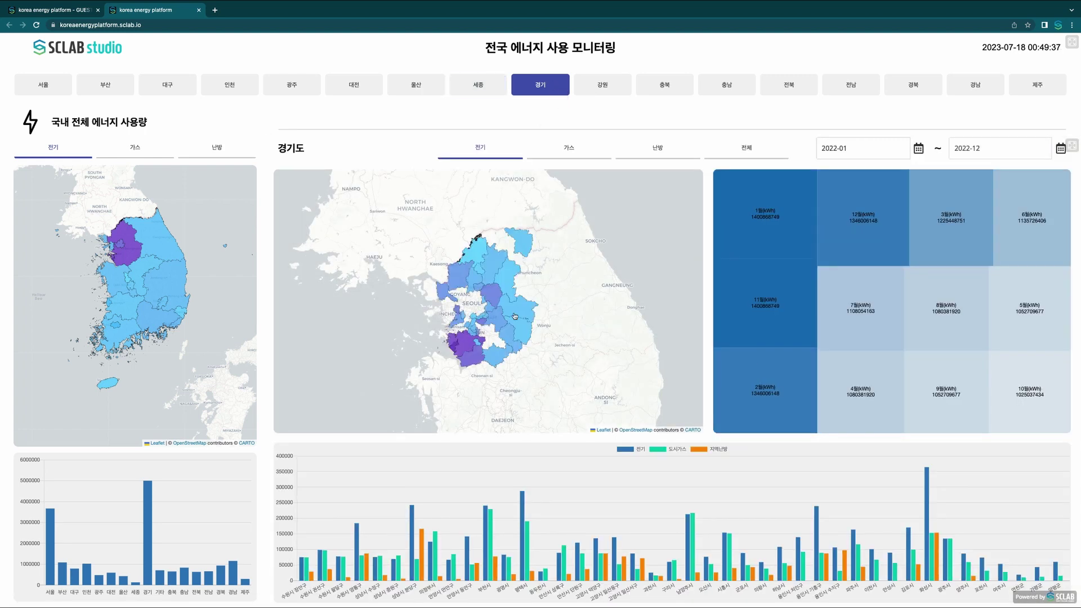
- Check the published 강원, 충북, 충남, 전북, 전남, 경북 and 경남 pages by switching to each one
click(619, 91)
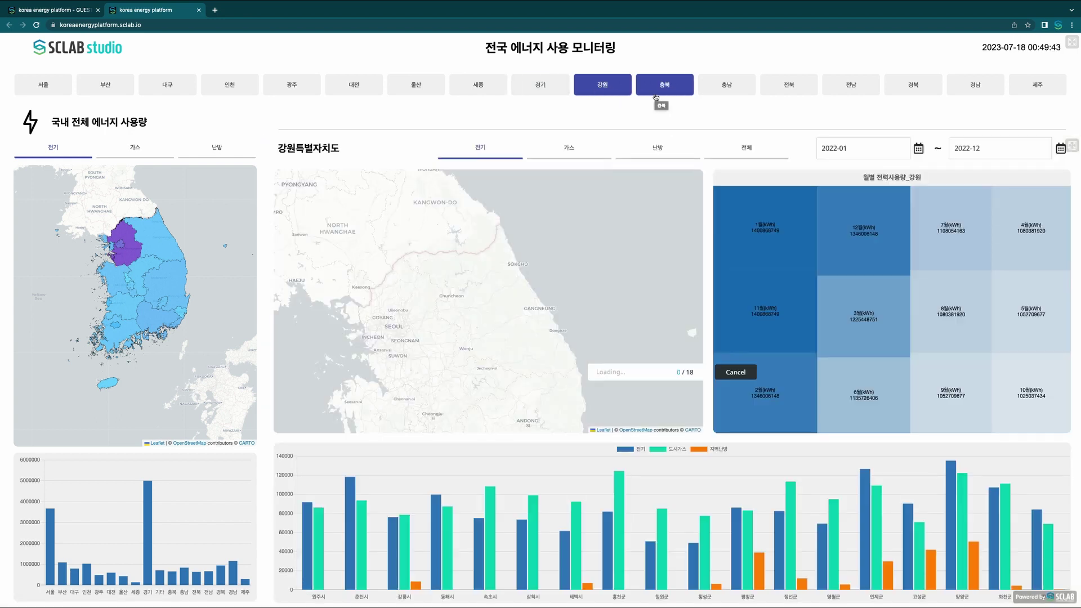
click(657, 97)
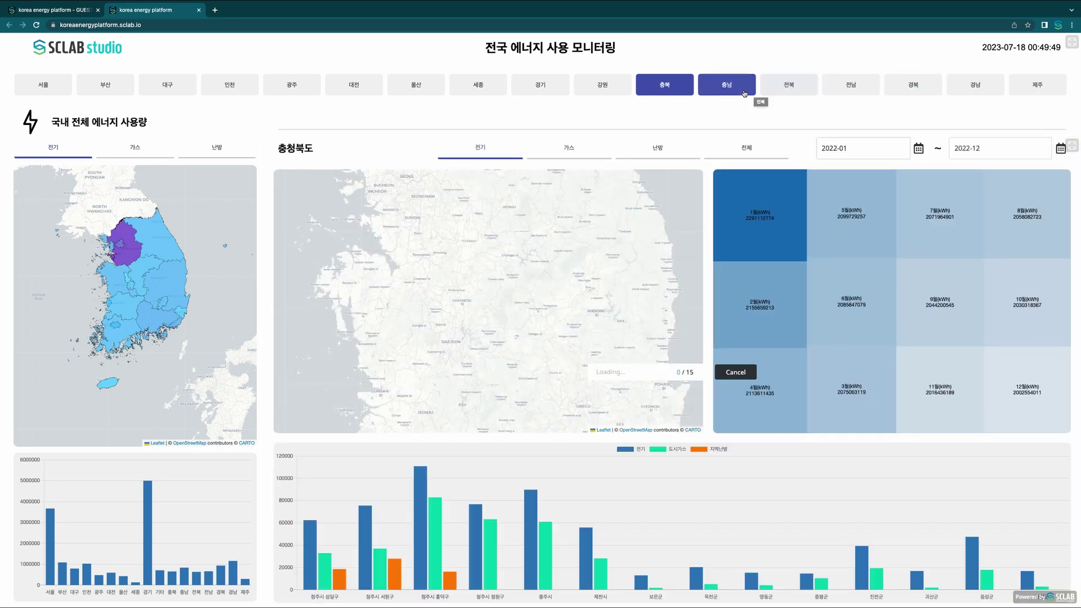
click(745, 94)
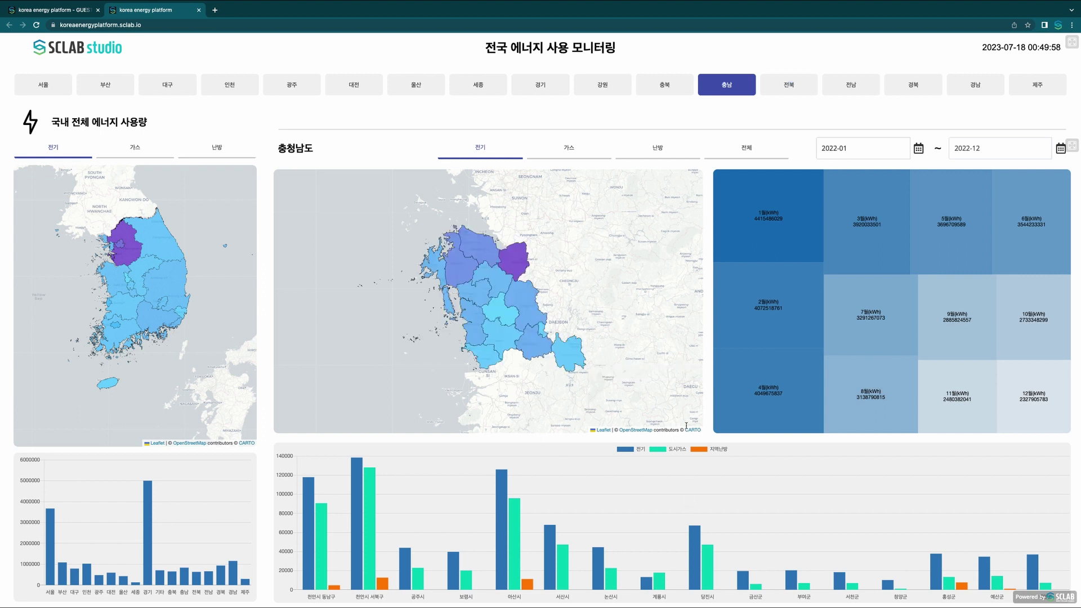
click(791, 89)
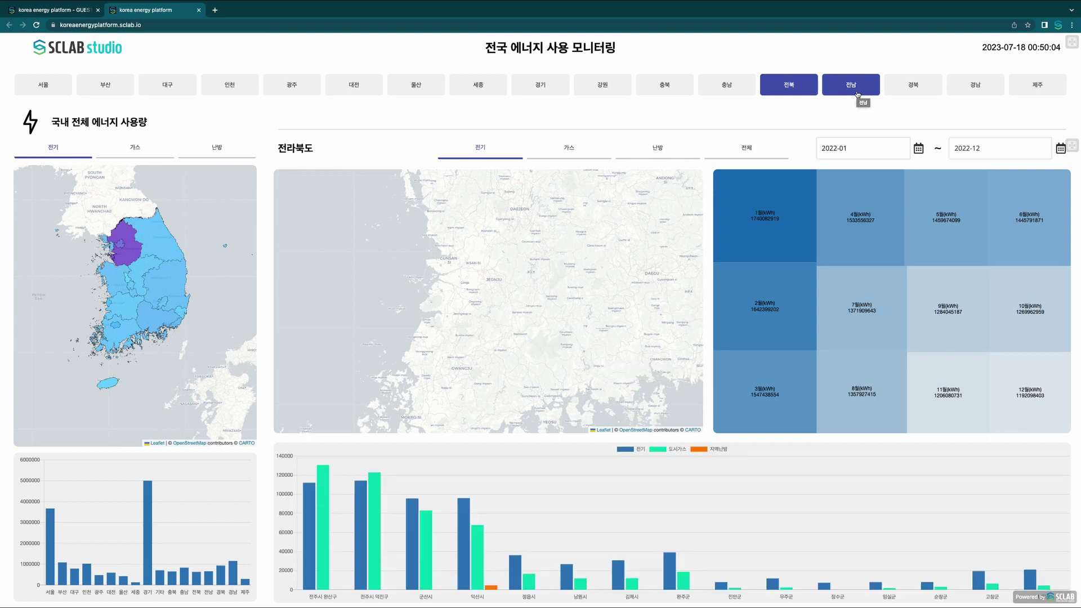
click(857, 93)
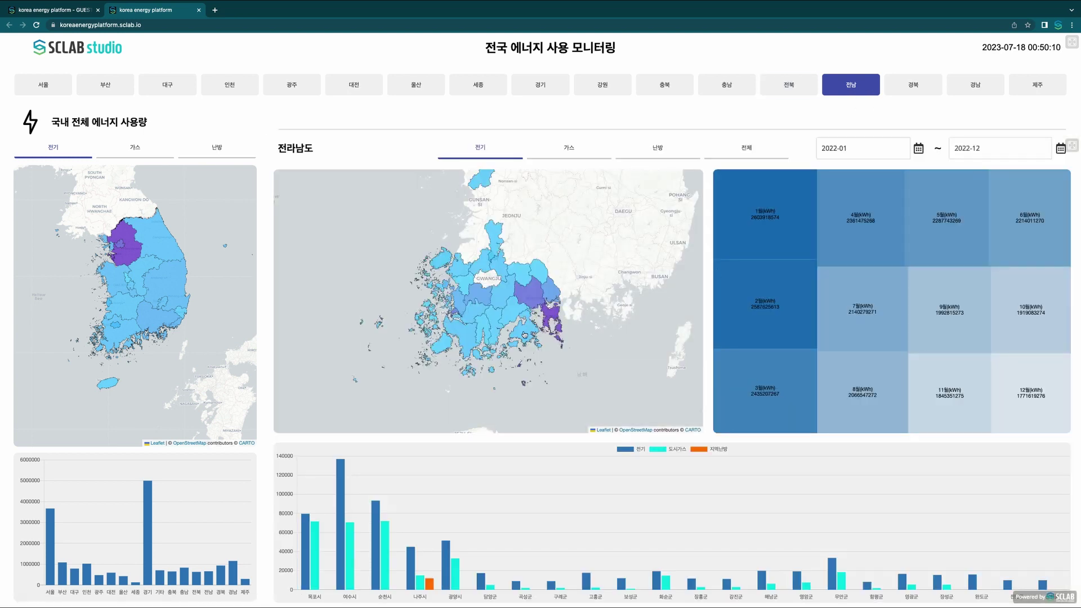
click(914, 85)
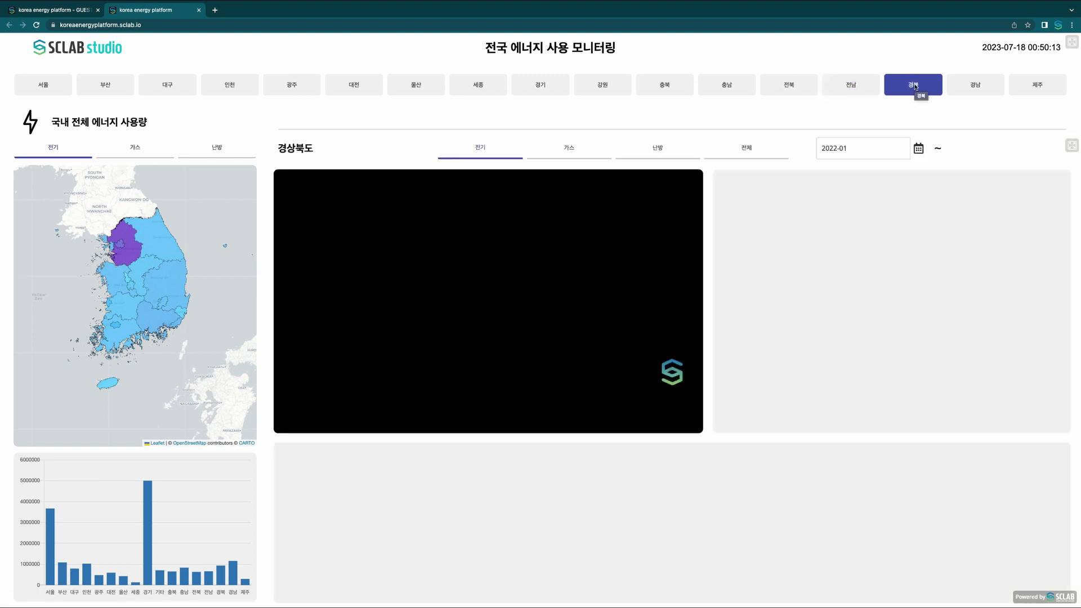
click(961, 92)
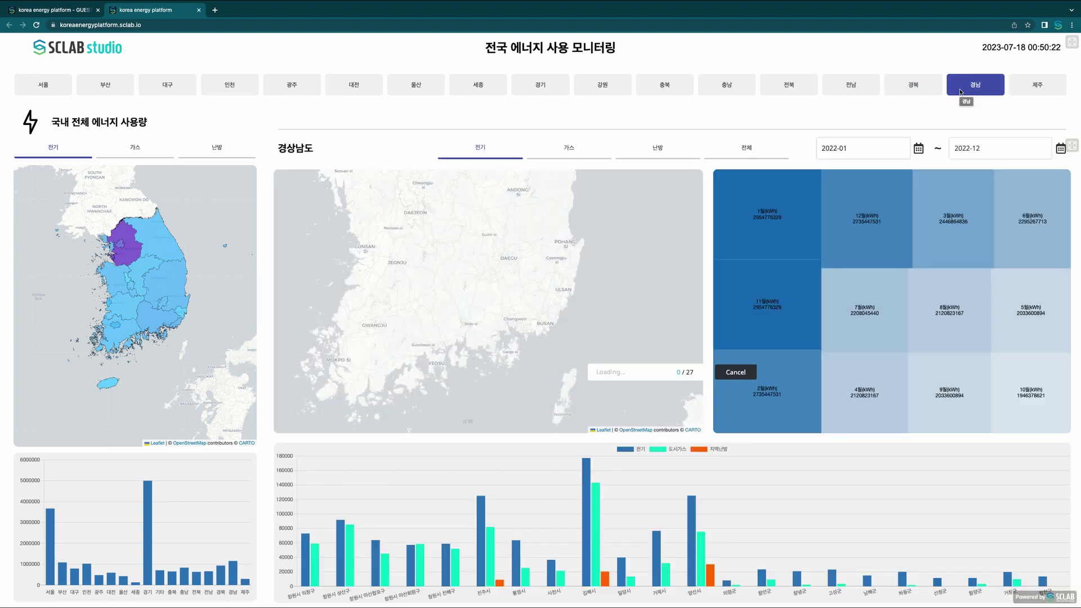
key(Tab)
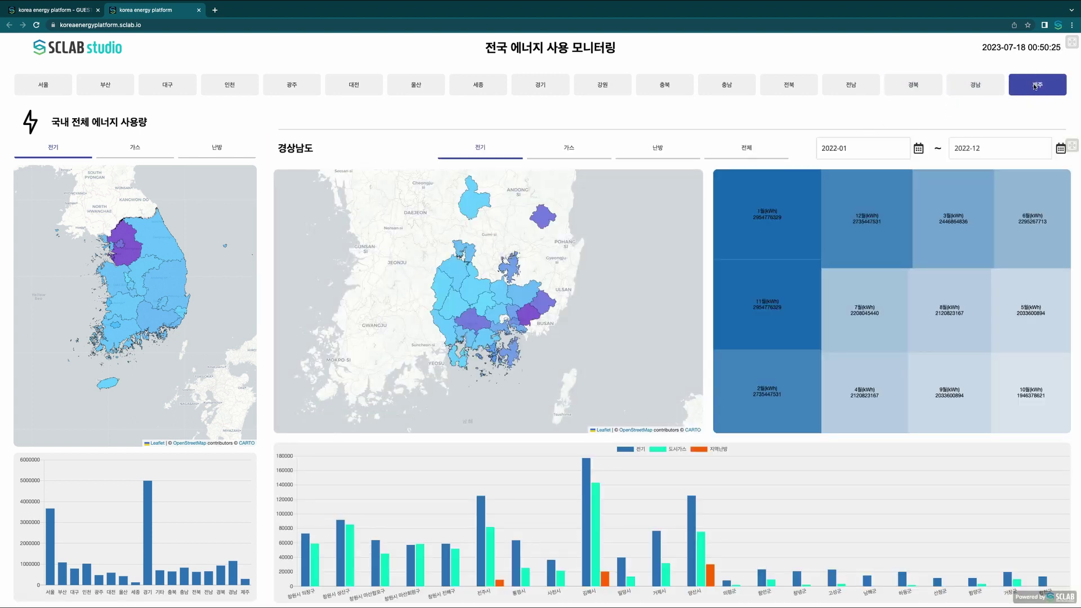
- Return to the site editor and look over all regional energy datasets in the data editor
key(ctrl+shift+Tab)
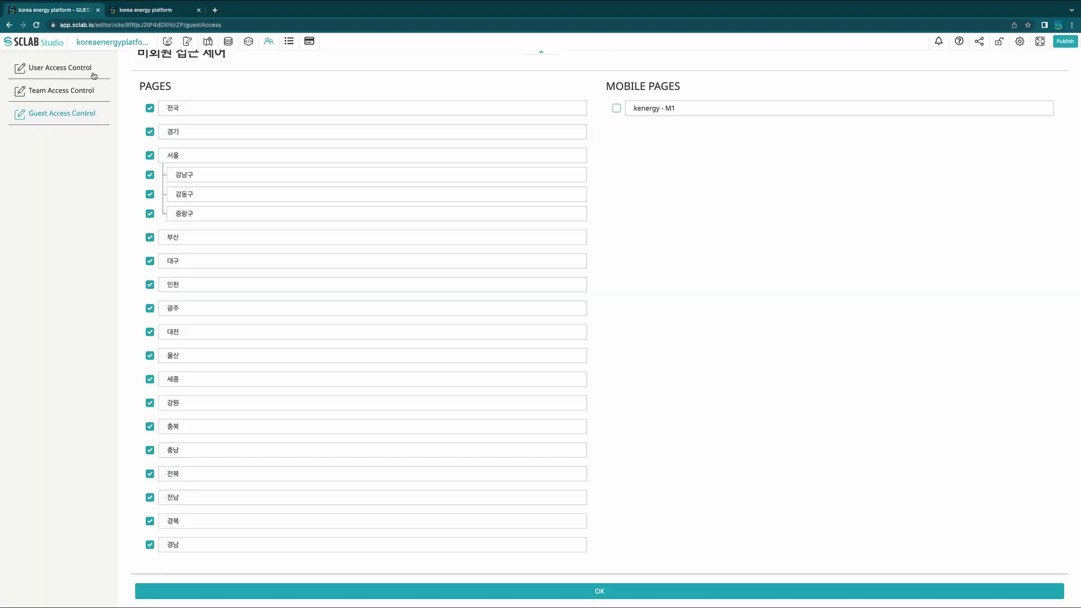
click(228, 42)
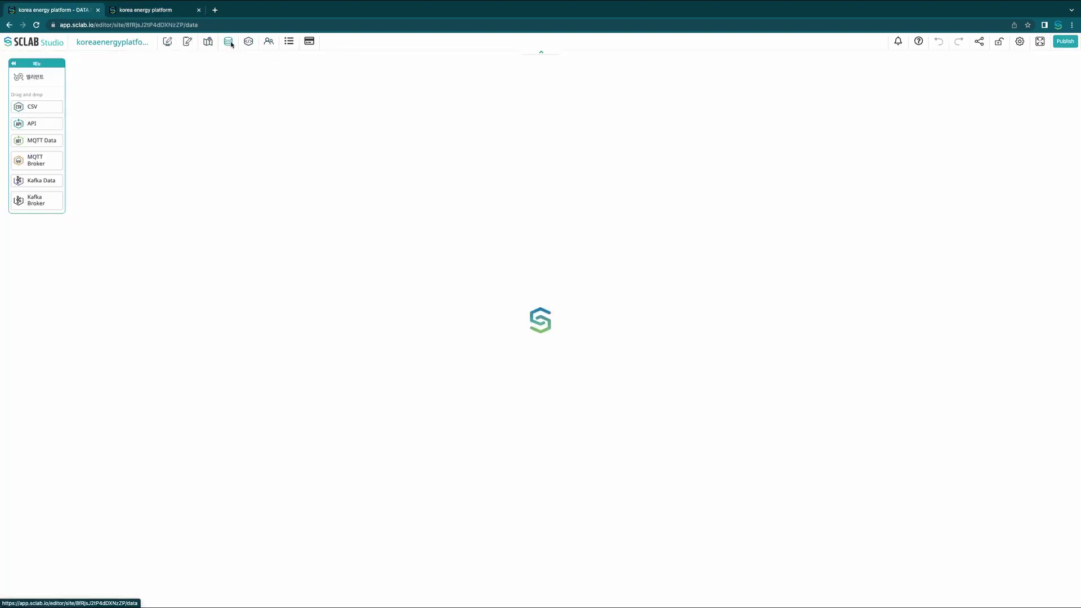
scroll(682, 255, right, 15)
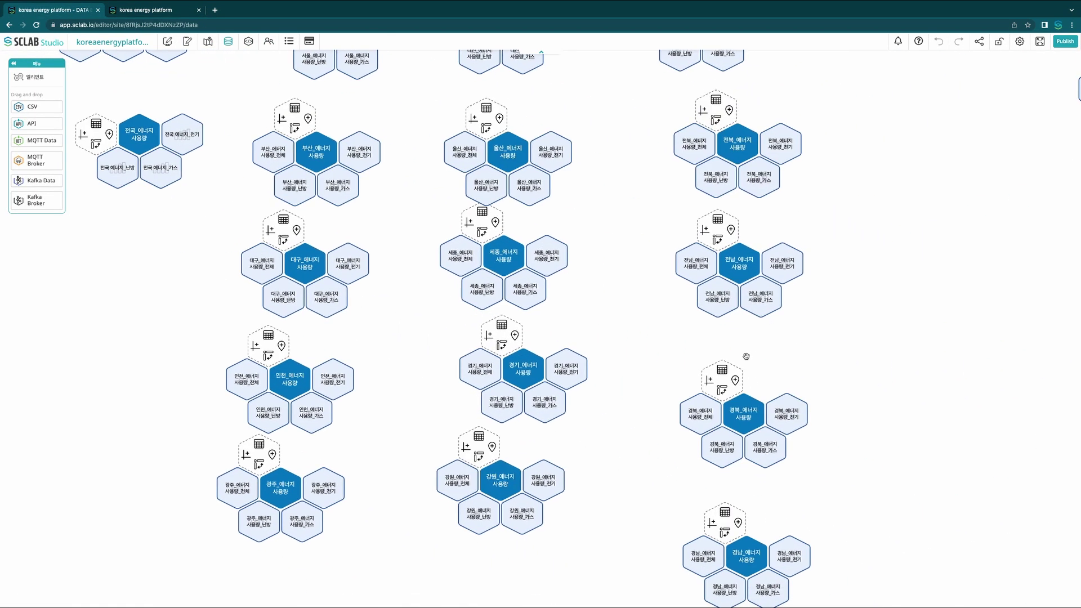
scroll(648, 316, down, 2)
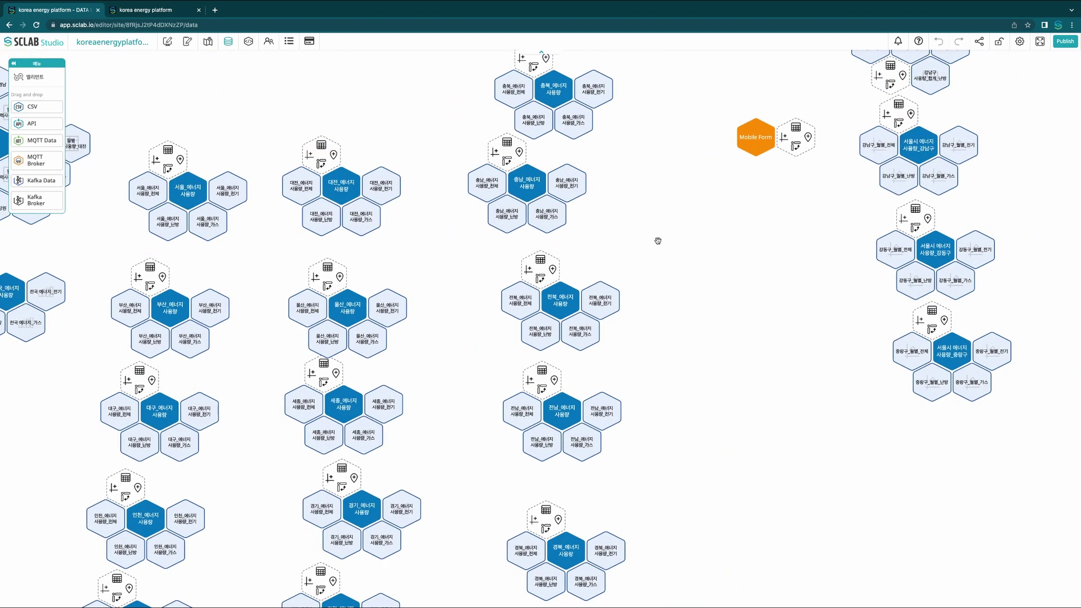
scroll(658, 241, down, 5)
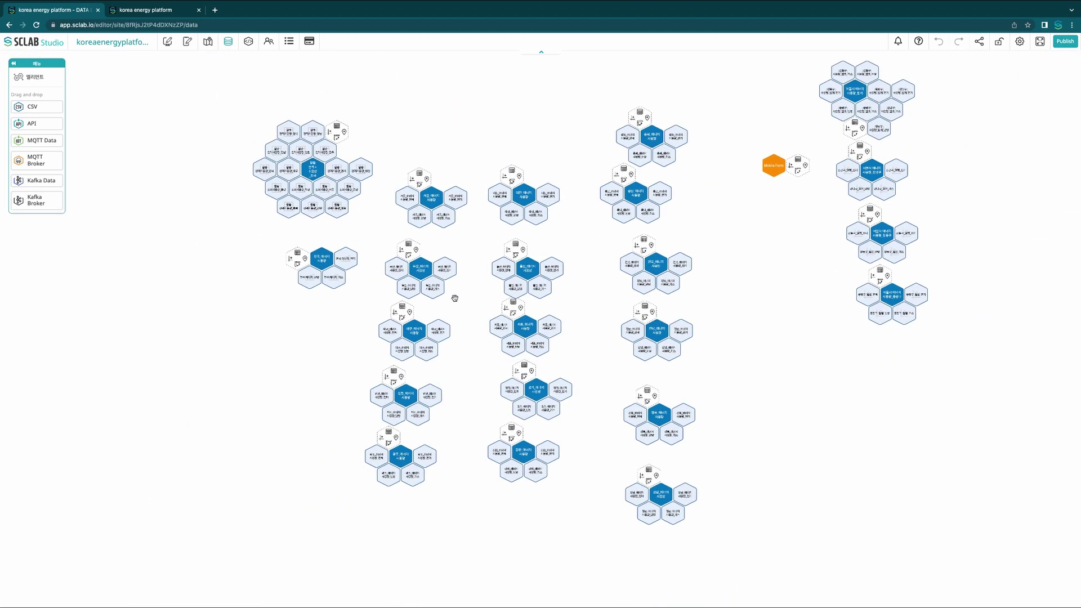
scroll(512, 332, up, 2)
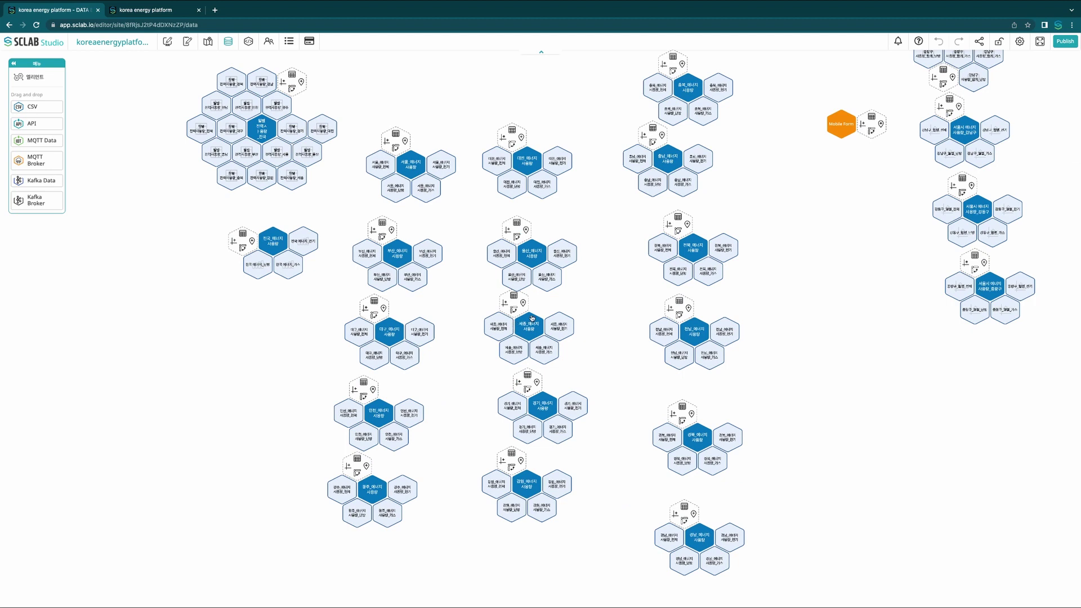
- Review the site's map list, mobile page editor and web page editor, including the list of combine elements
click(208, 41)
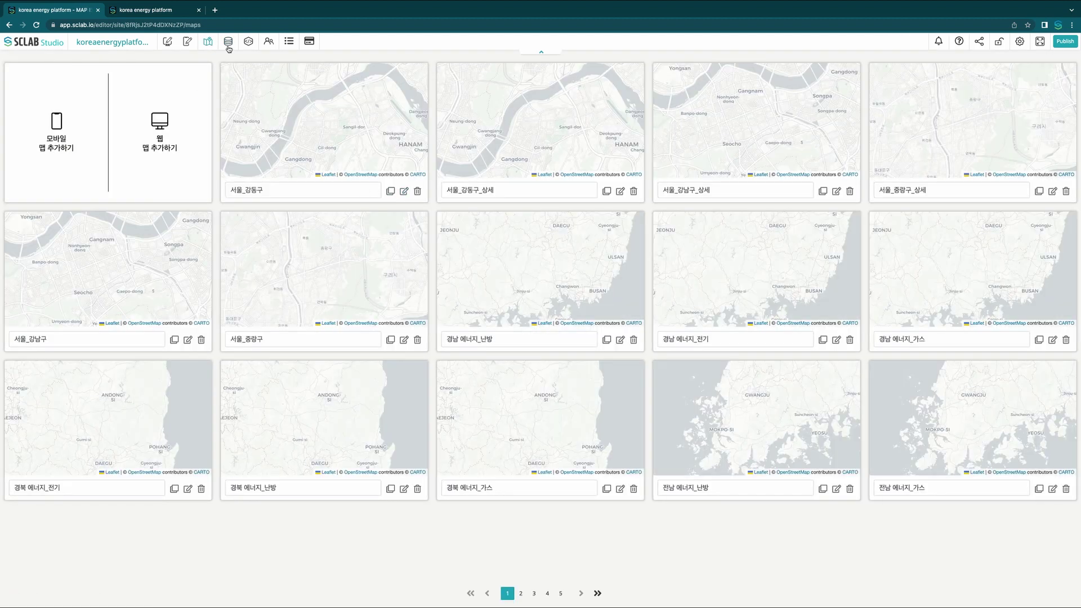
click(179, 47)
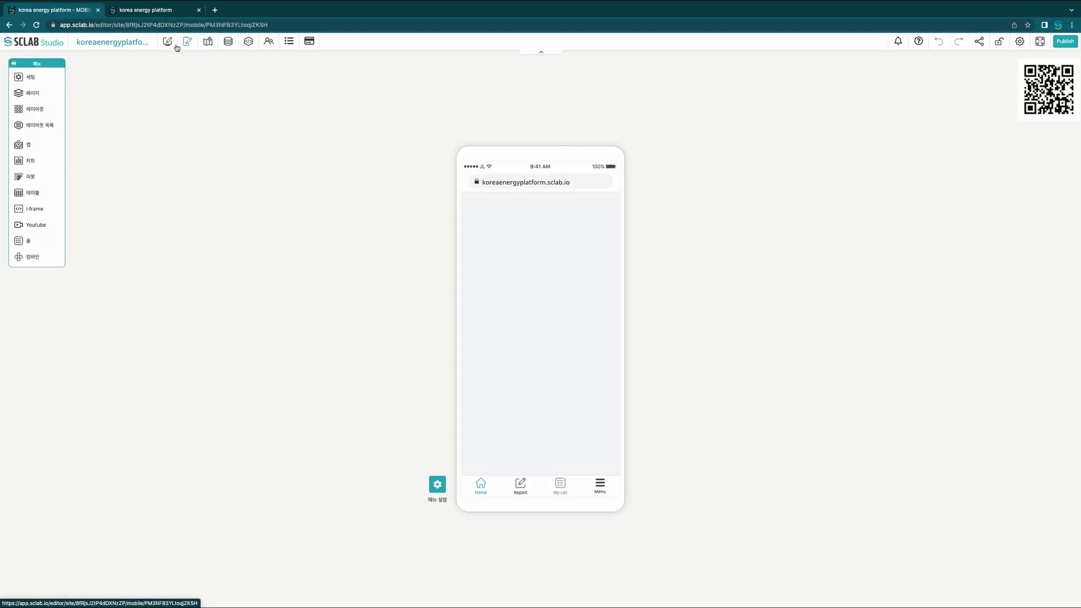
click(167, 41)
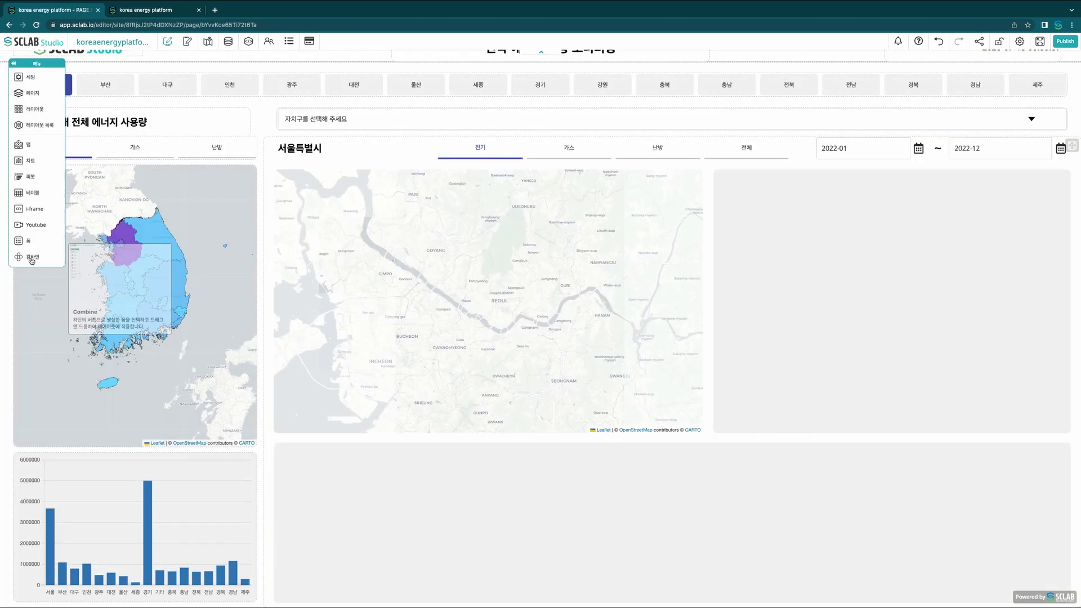
click(31, 258)
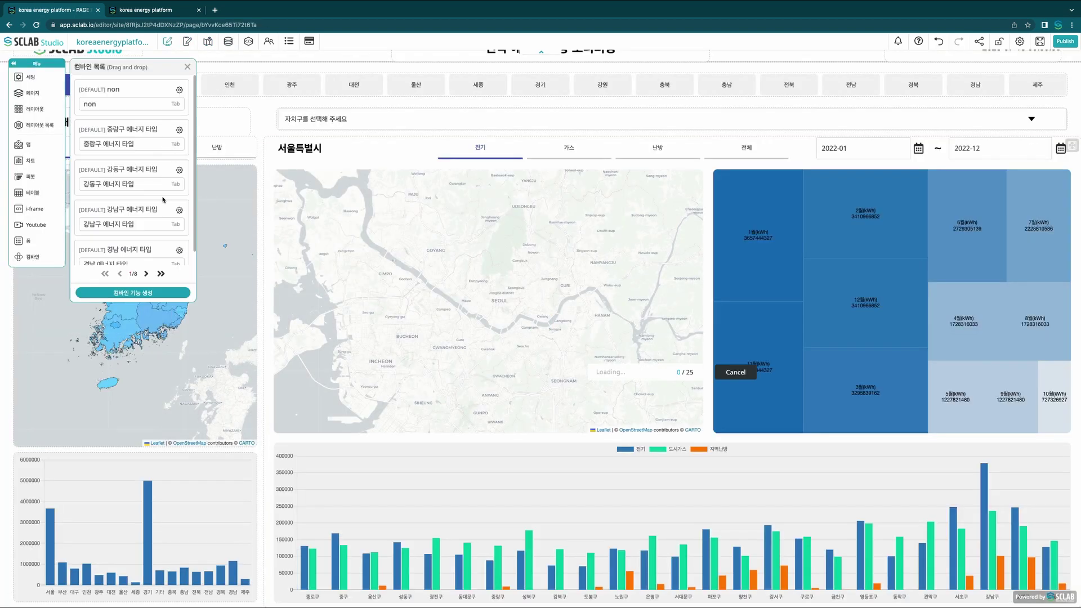
click(227, 125)
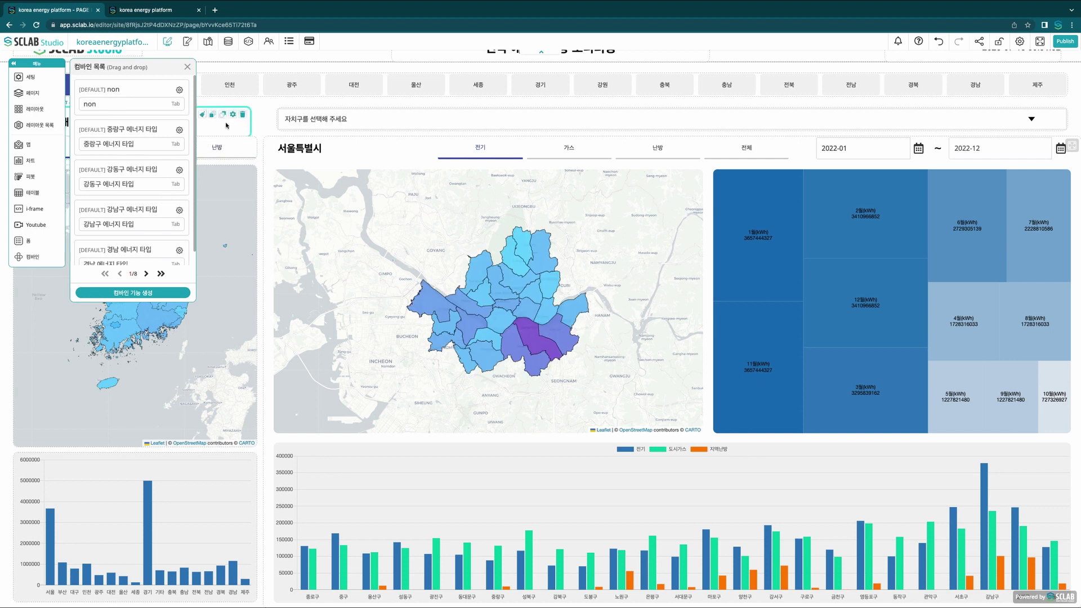
- View the new content site form for the kenergy theme in the 환경 category, and return to the content list
click(54, 47)
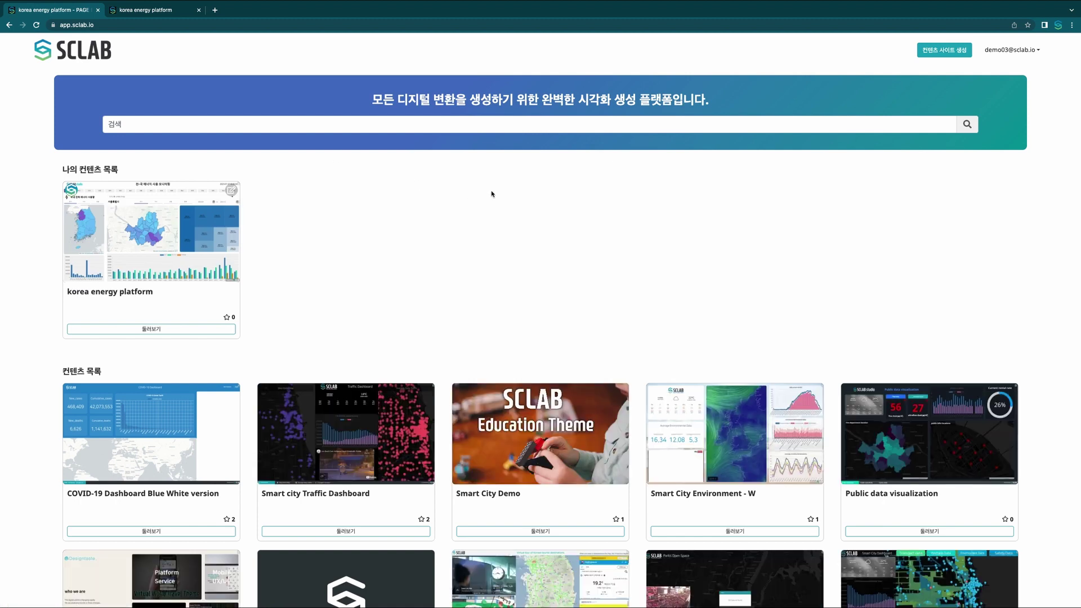
click(952, 54)
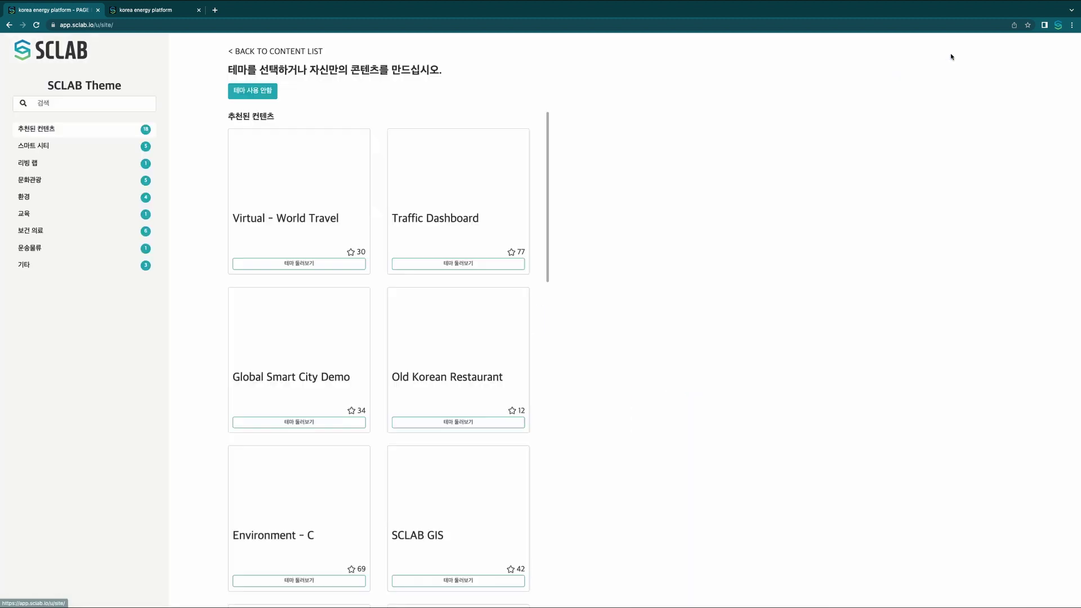
click(25, 197)
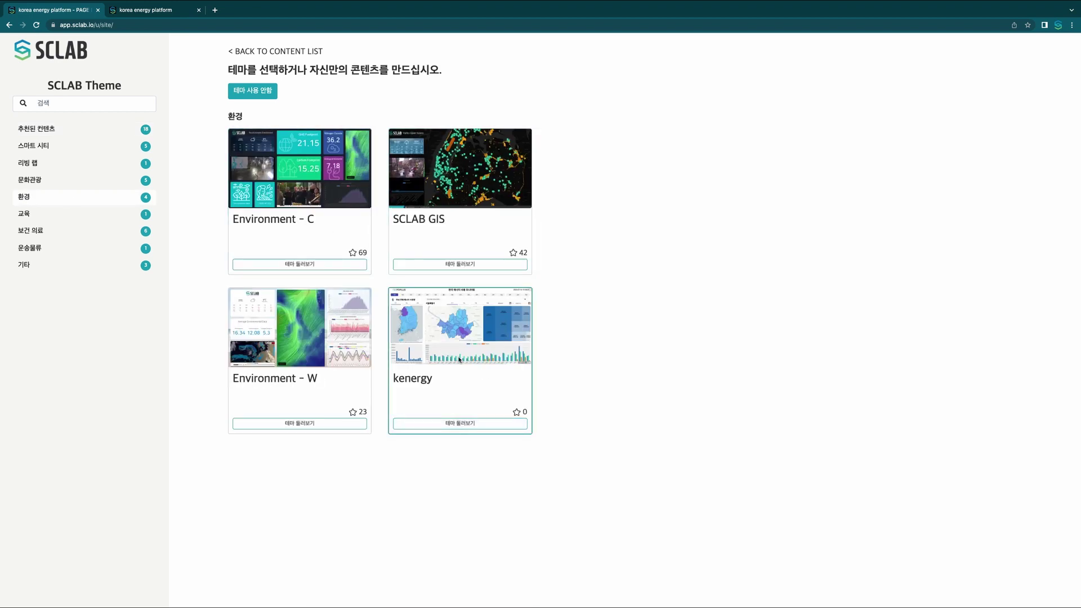
click(455, 356)
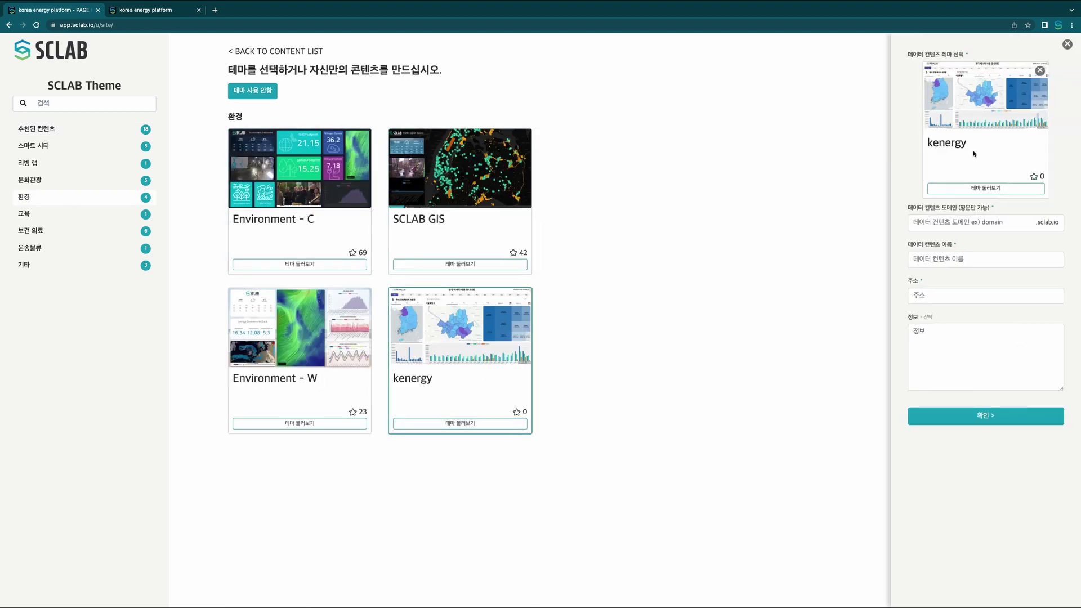
click(79, 55)
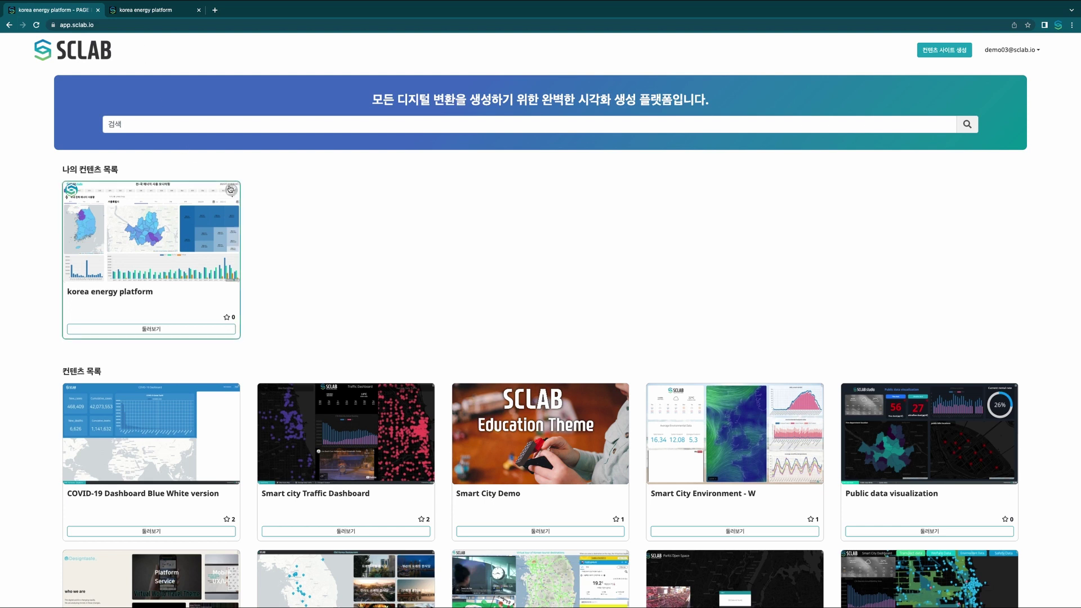
- Open the korea energy platform site for editing and apply the kenergy theme from the 환경 category
click(230, 190)
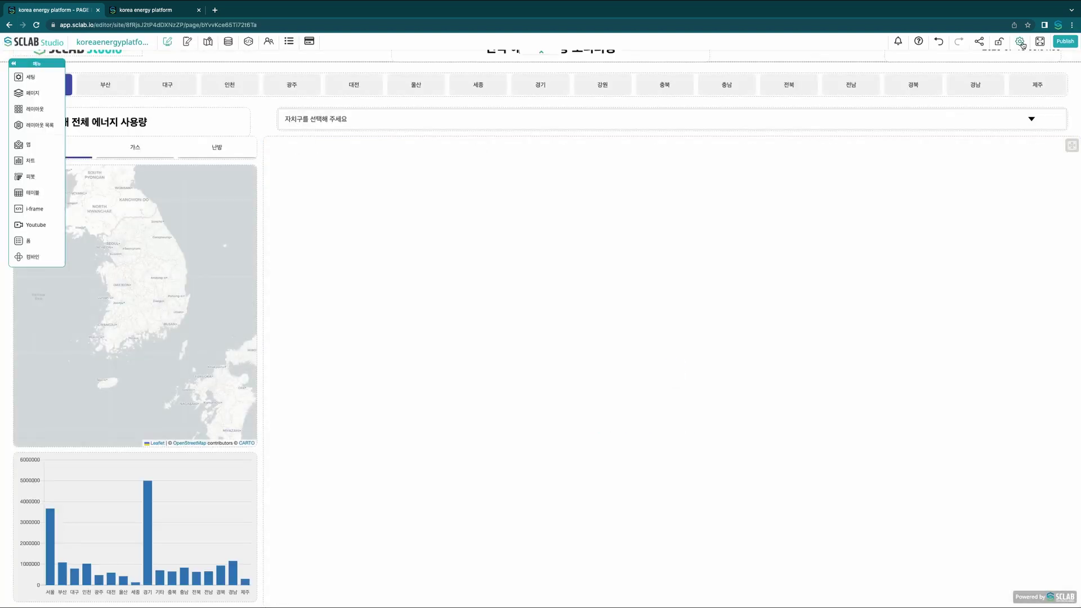
click(1020, 42)
click(985, 165)
click(355, 321)
scroll(514, 316, down, 2)
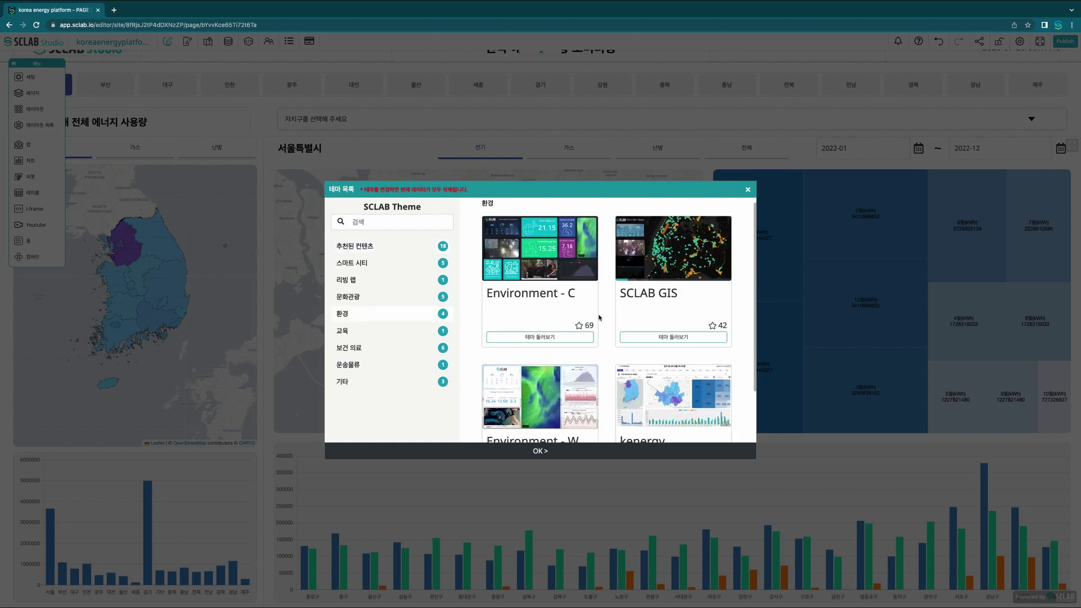
click(540, 450)
click(501, 355)
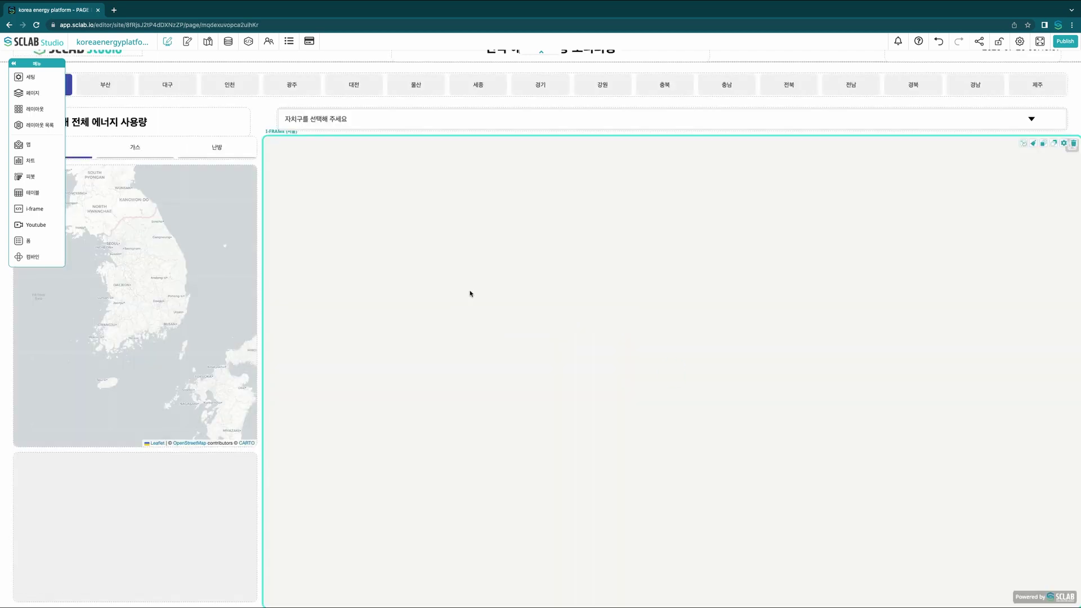
- Grant guests access to every web page from 전국 through 경남, including the 서울 district pages, and save the guest access settings
click(269, 41)
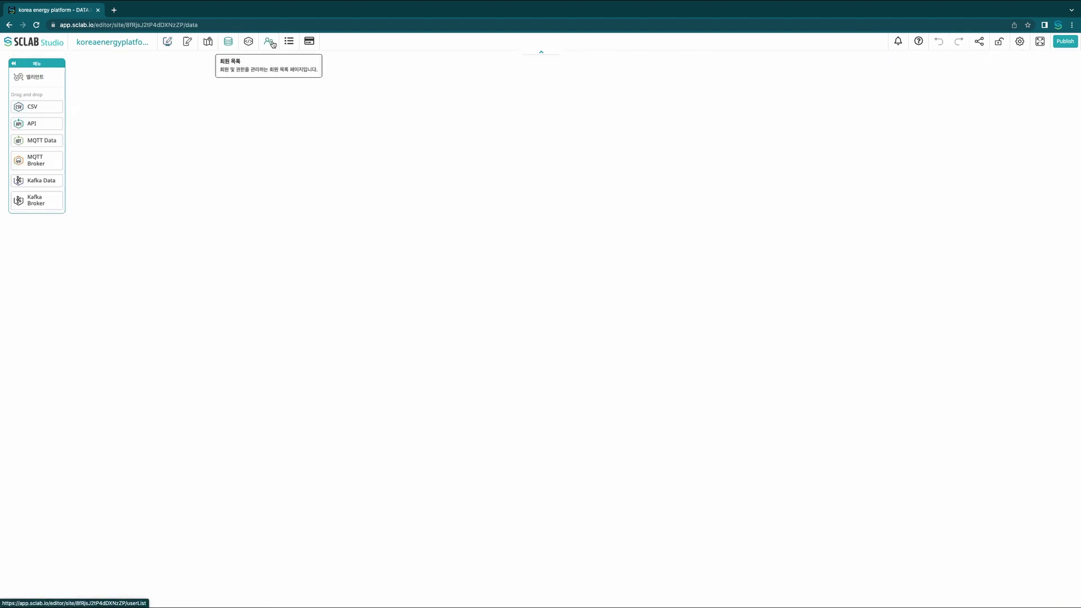
click(72, 115)
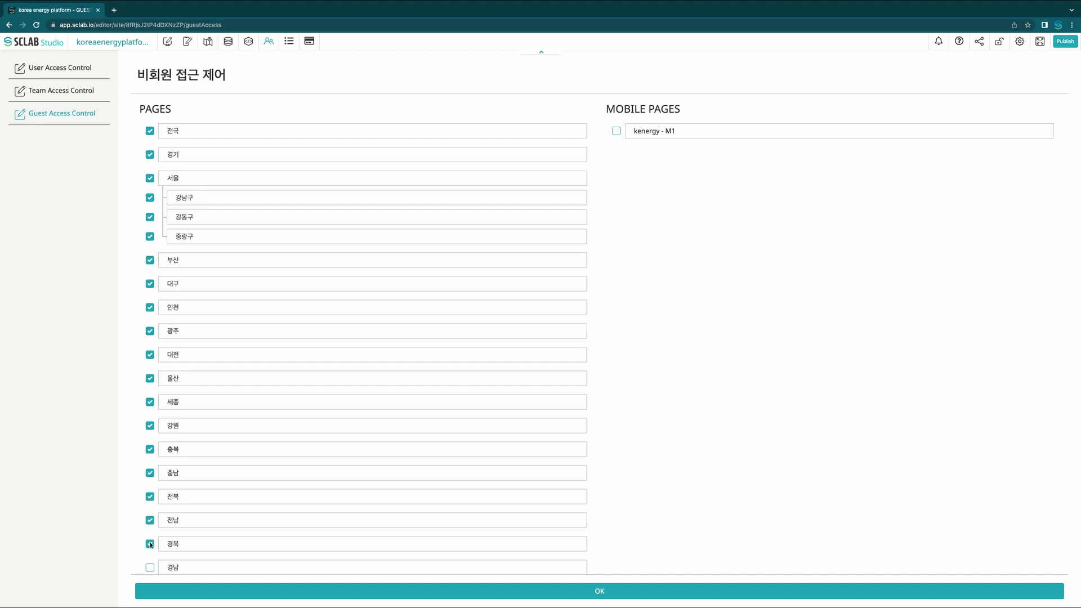
scroll(229, 497, down, 1)
click(370, 590)
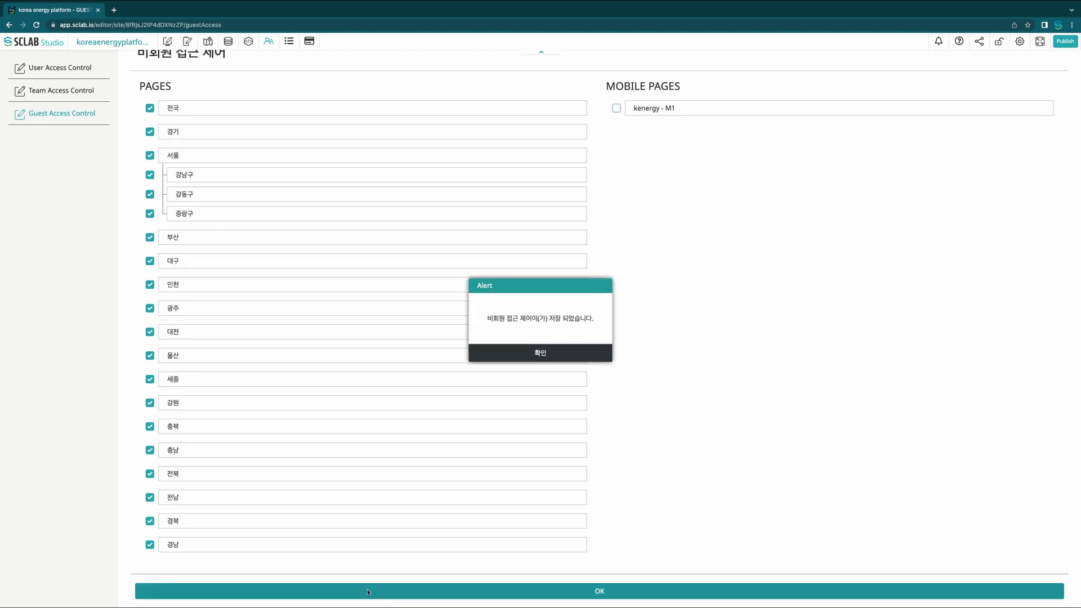
click(513, 351)
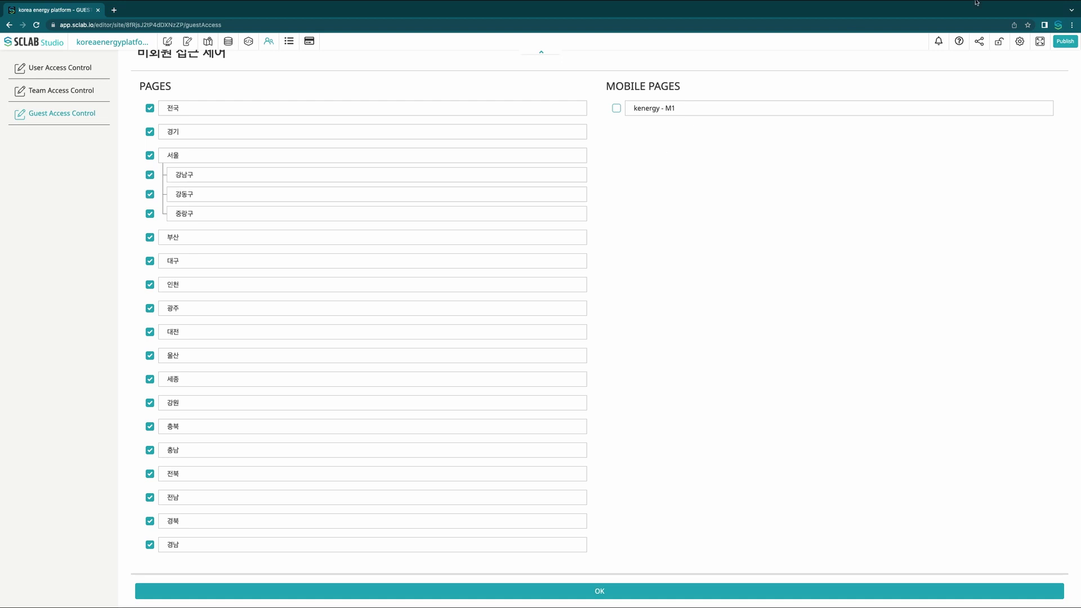
- Publish the korea energy platform site, check the live dashboard, and return to its web page editor
click(1064, 42)
click(500, 361)
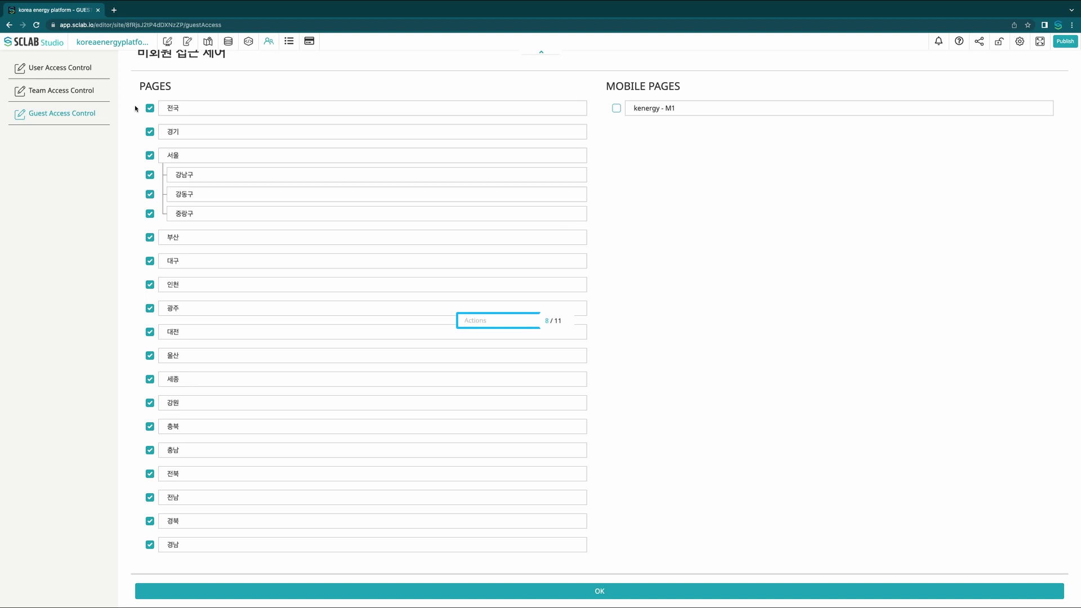
click(110, 42)
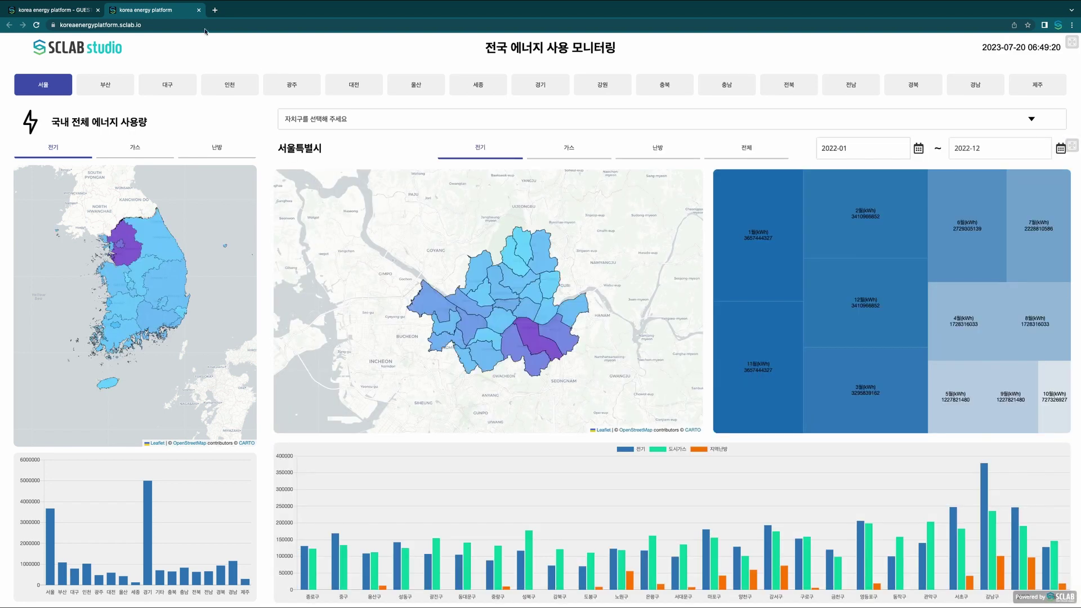
click(198, 10)
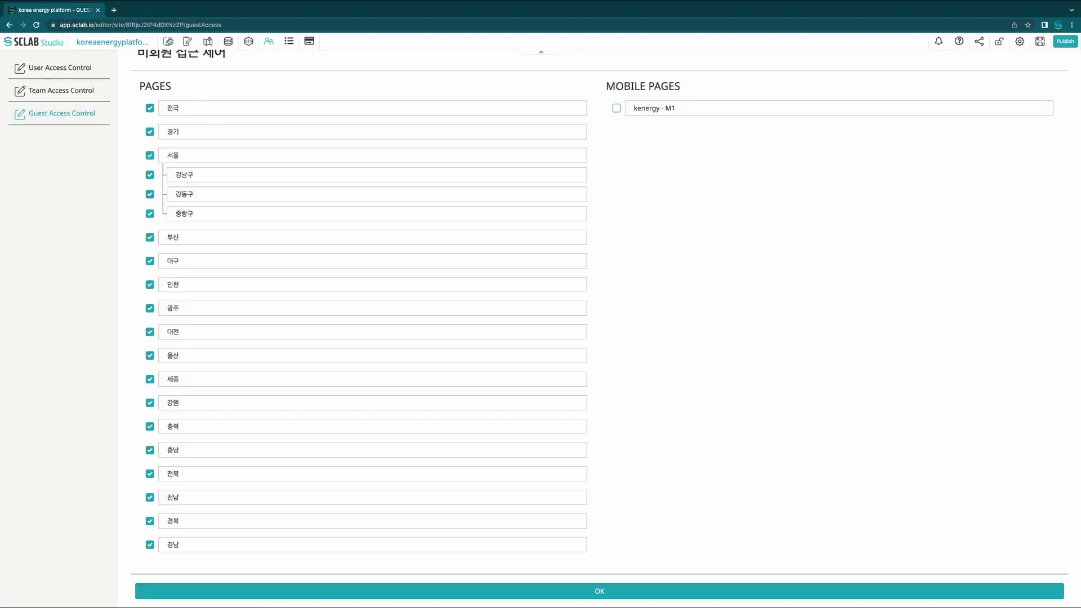
click(168, 42)
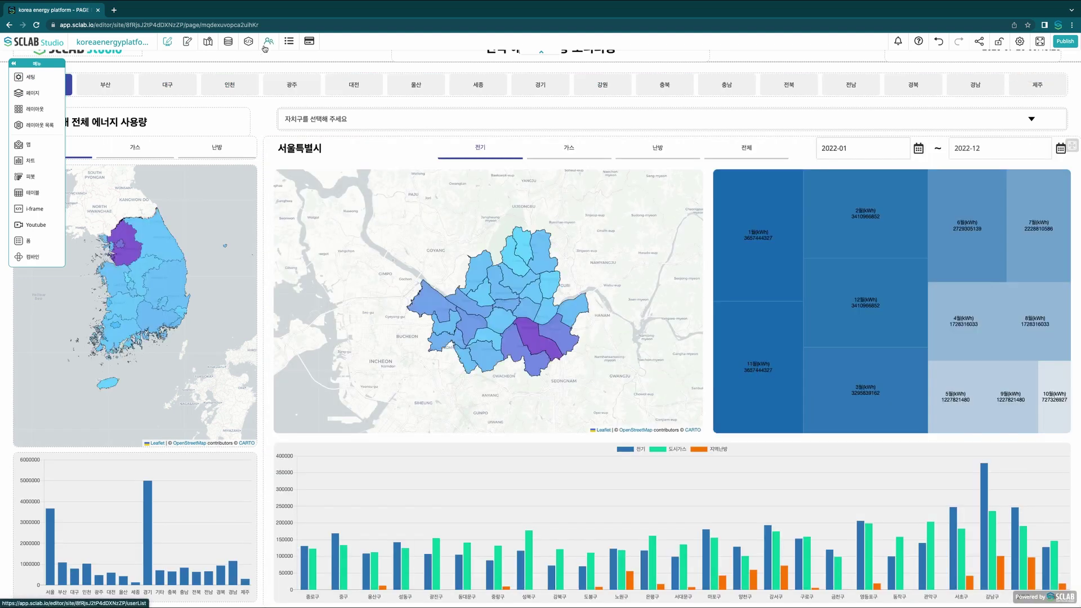
- Open the SCLAB Studio user guide, set its language to 한국어, and look through the getting-started page
click(1019, 41)
click(992, 130)
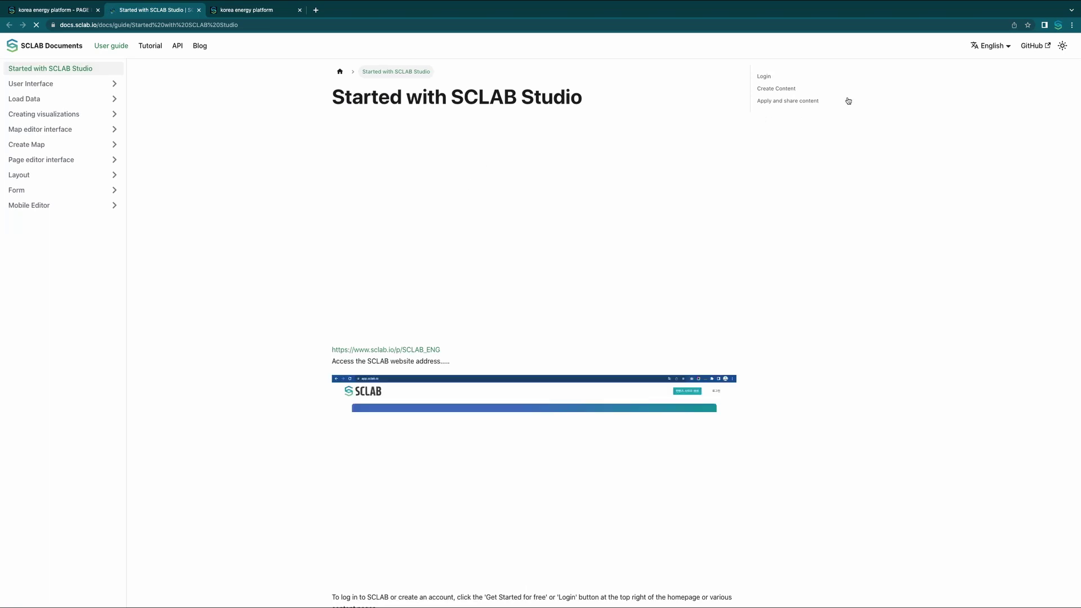
click(991, 46)
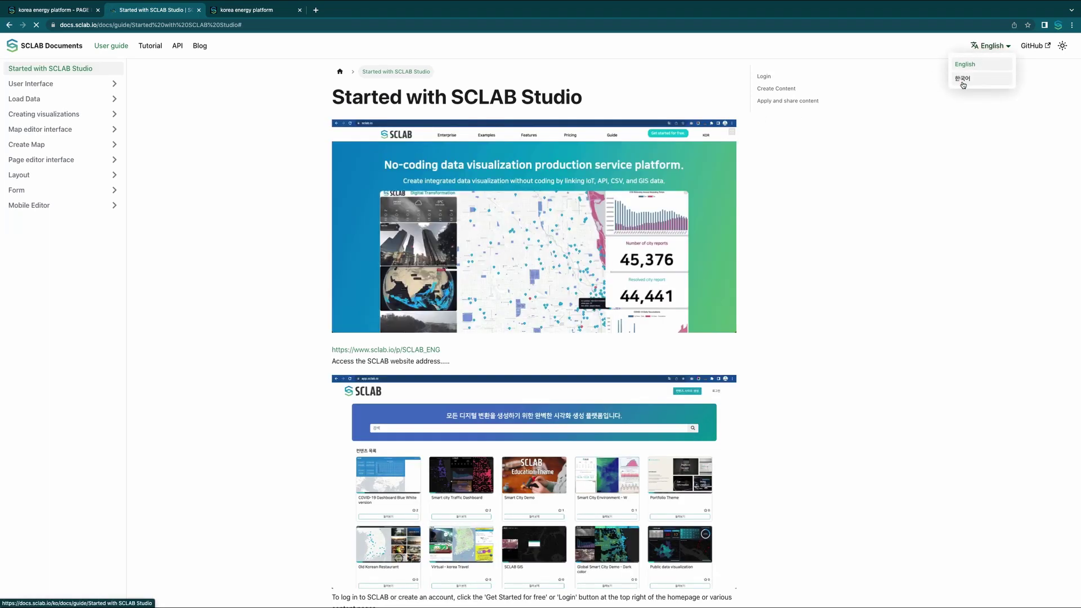
click(963, 79)
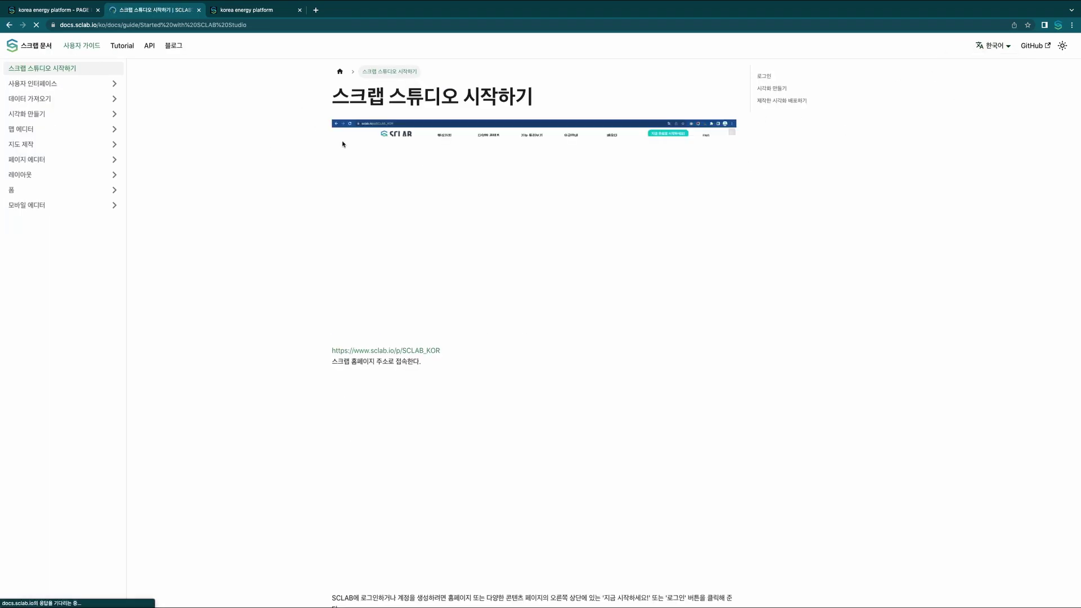
scroll(273, 150, down, 10)
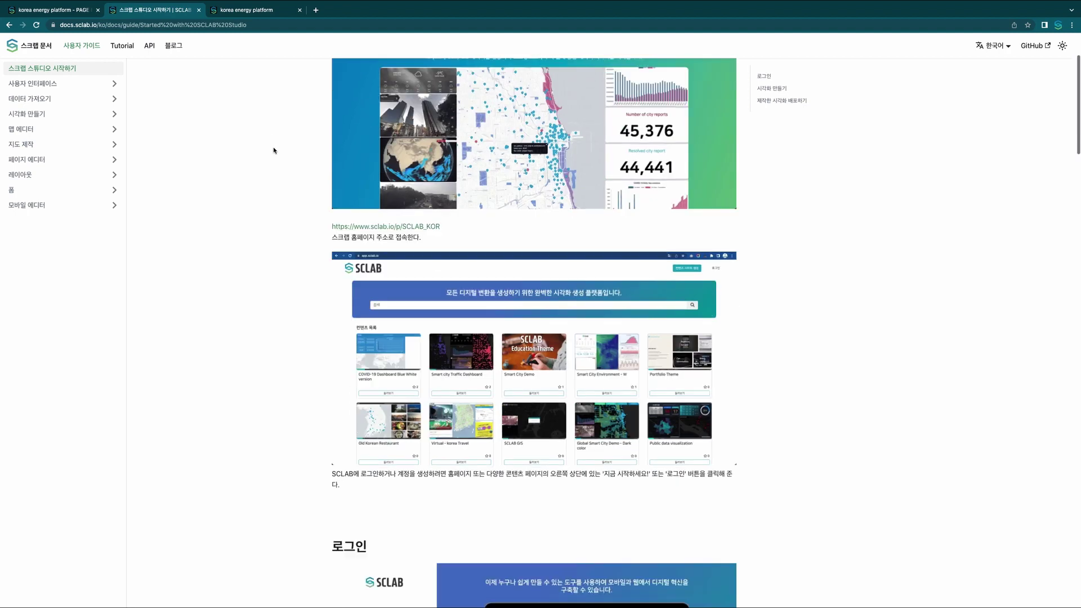
scroll(274, 152, down, 2)
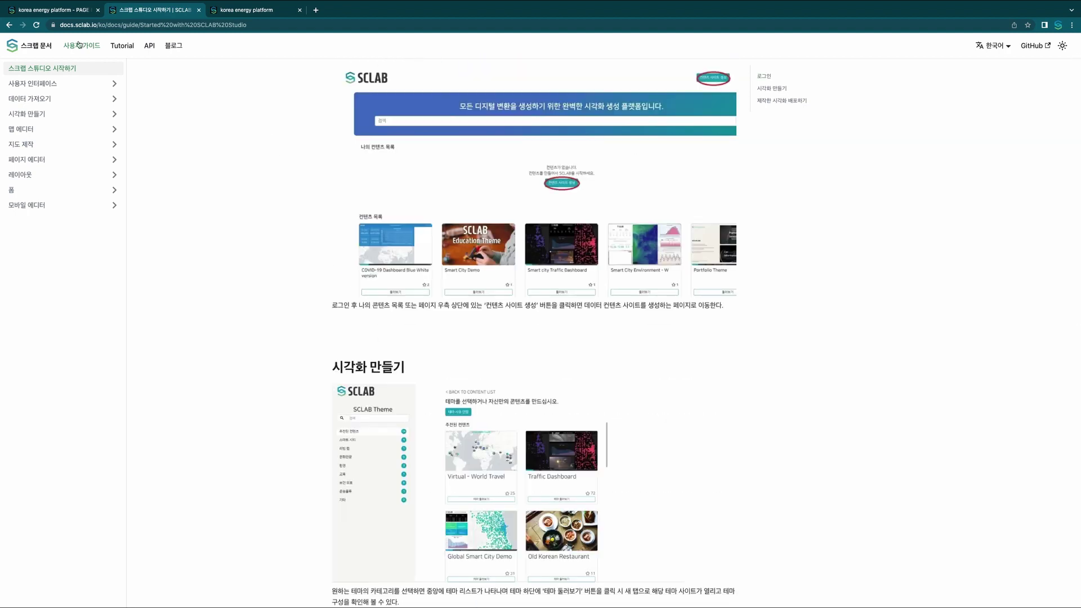